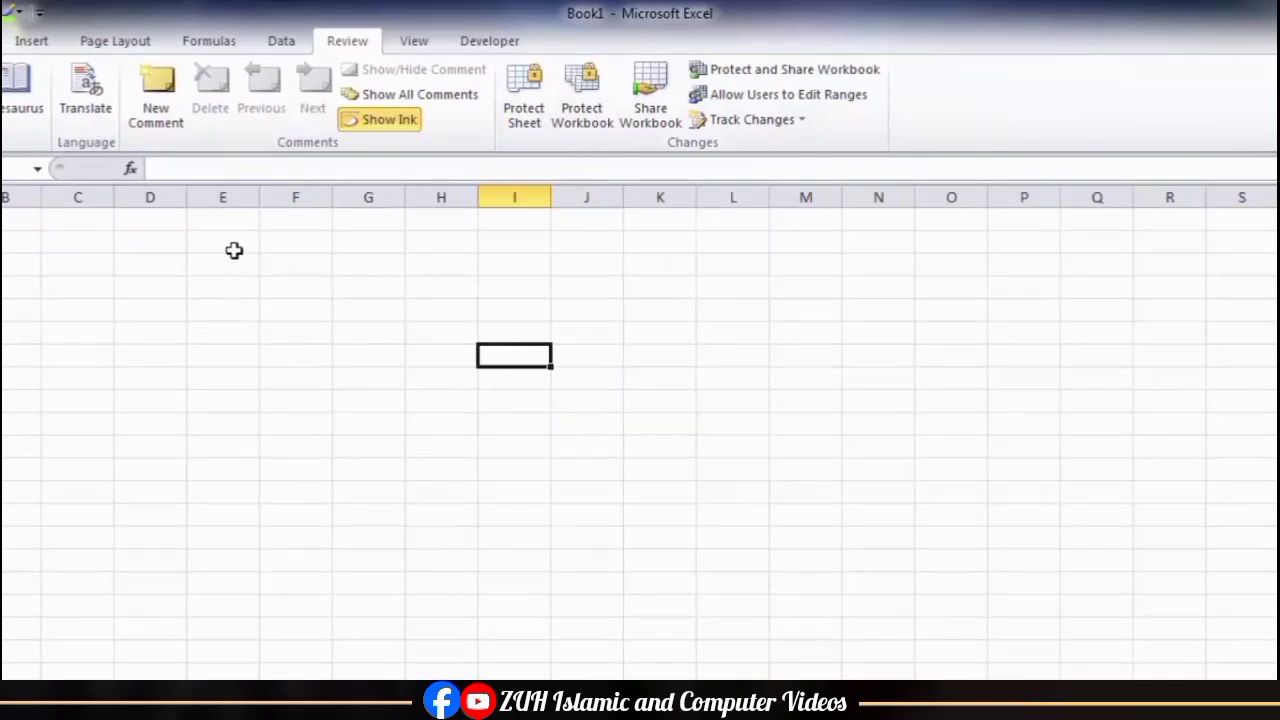
# Step: Fill the whole range E2:J13 with the same first name as sample data
pyautogui.moveTo(234, 251); pyautogui.dragTo(579, 495)
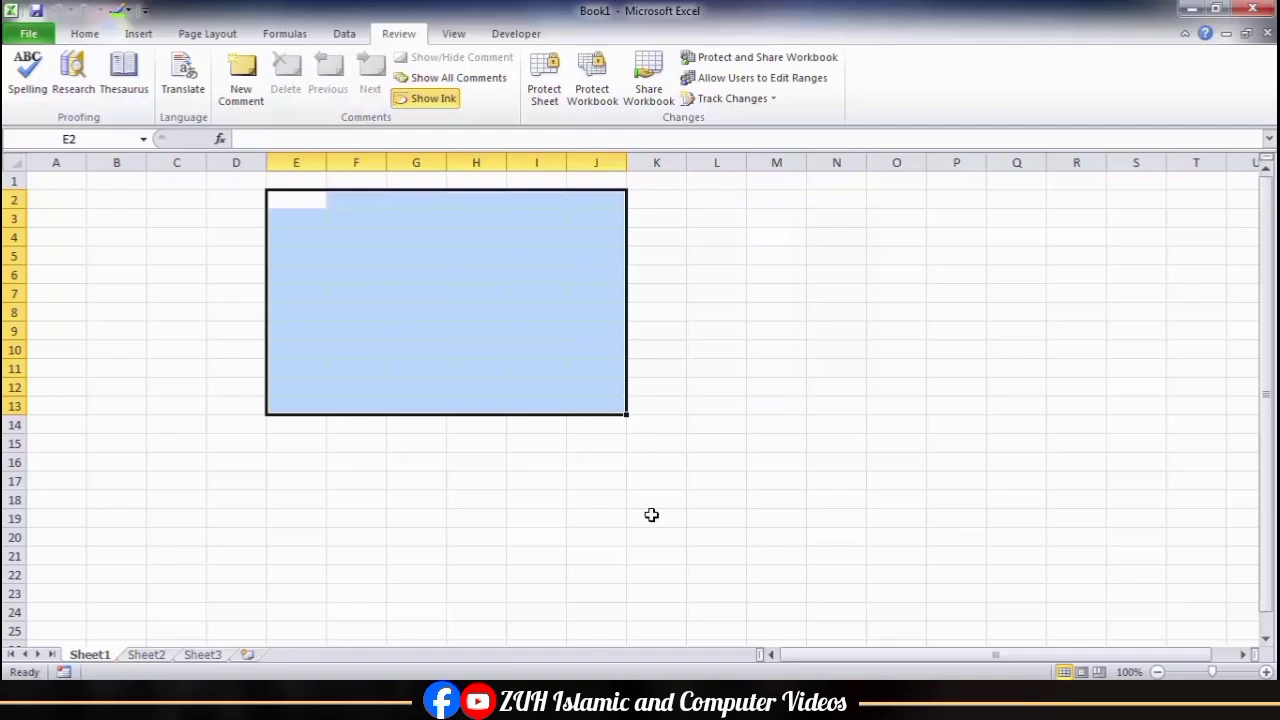
pyautogui.write('Tahir')
pyautogui.hotkey('ctrl', 'Return')
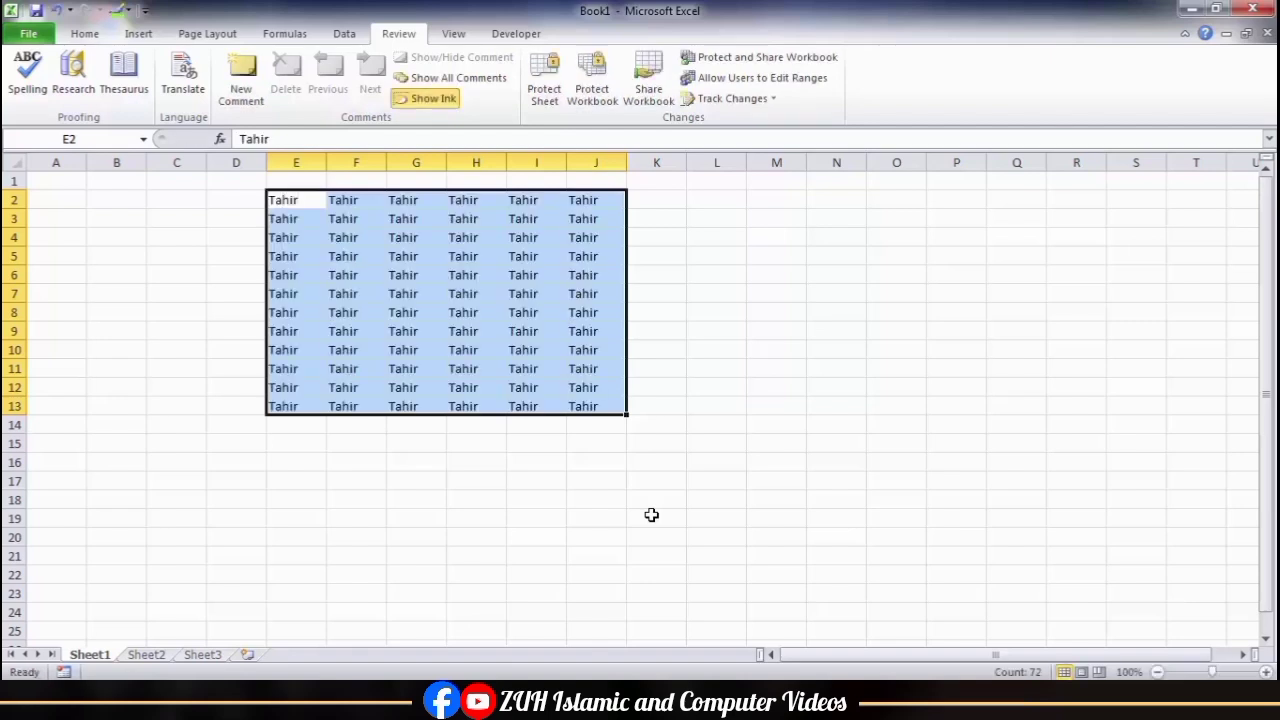
pyautogui.click(583, 287)
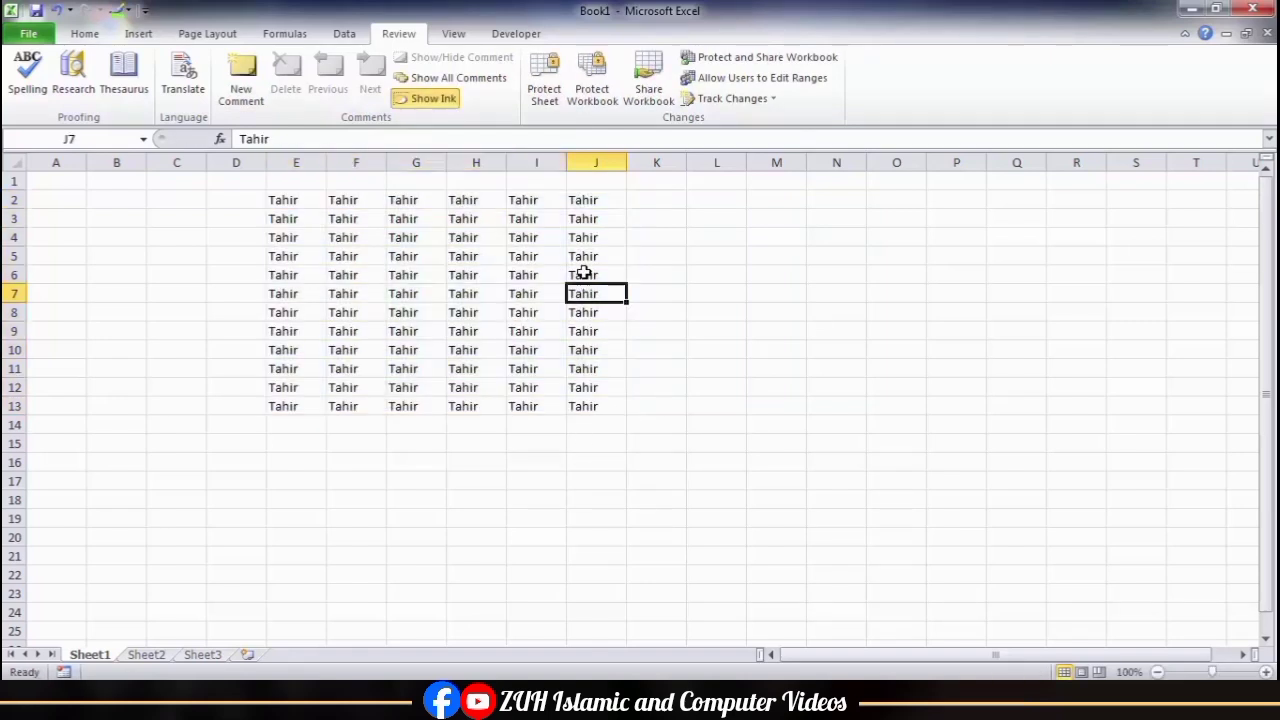
# Step: Protect Sheet1 without a password, allowing only selection of locked and unlocked cells
pyautogui.click(545, 92)
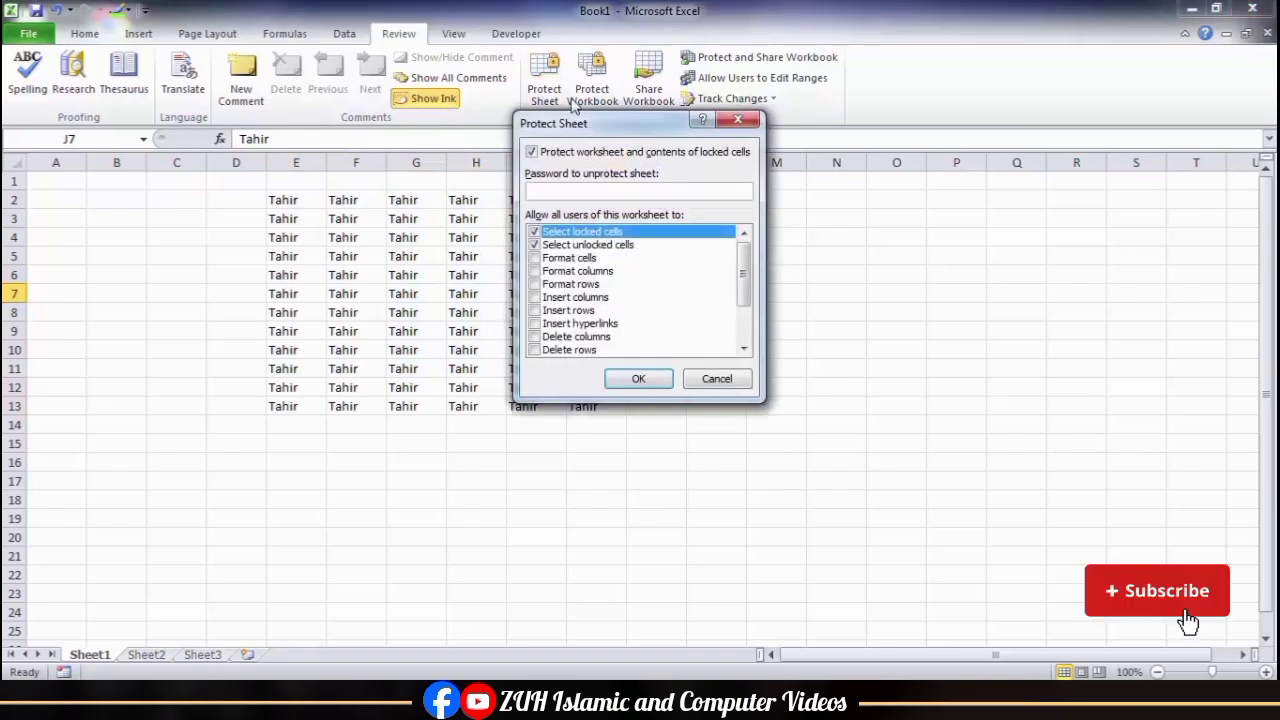
pyautogui.moveTo(622, 128); pyautogui.dragTo(778, 150)
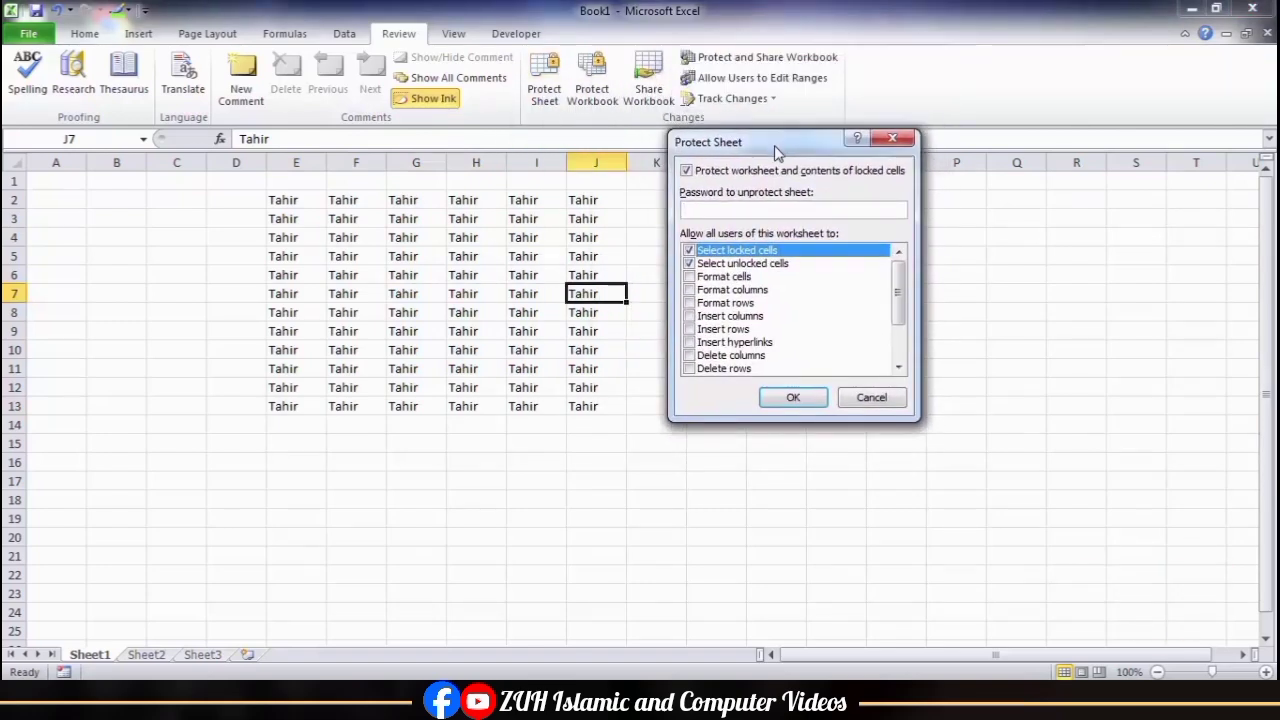
pyautogui.click(793, 397)
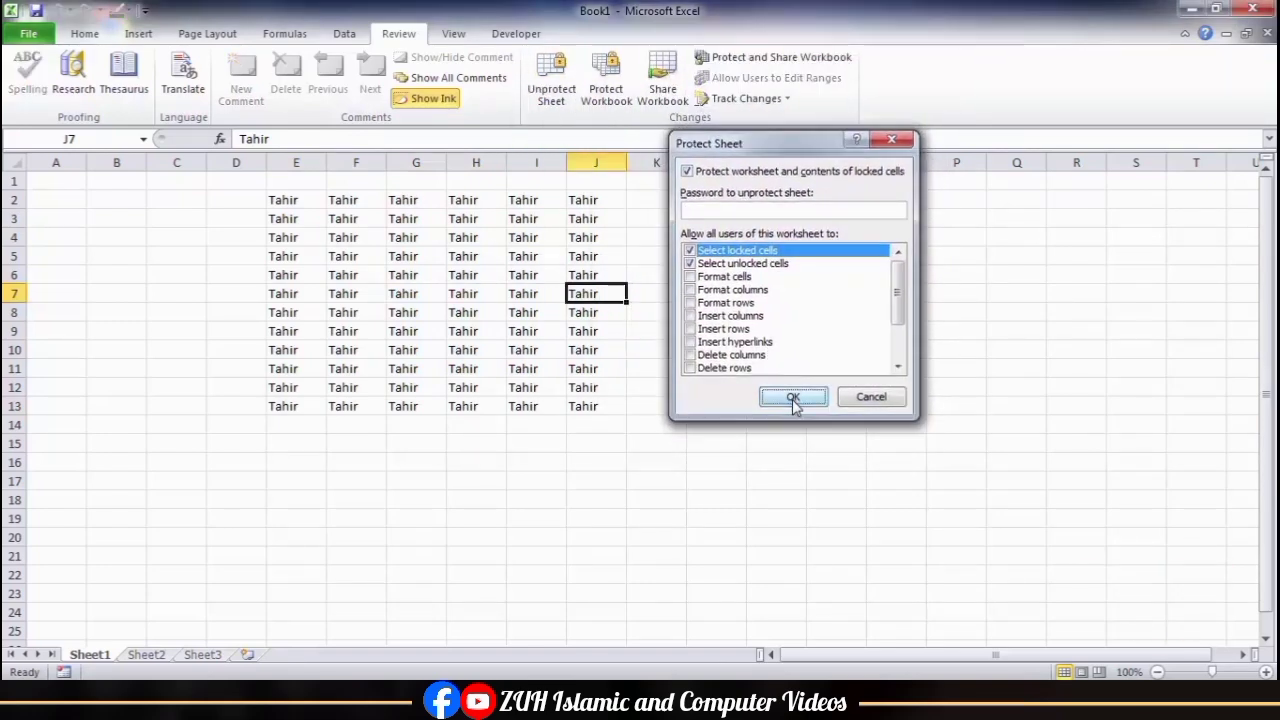
# Step: Try to delete the contents of cell I10 on the protected sheet
pyautogui.click(659, 266)
pyautogui.click(499, 268)
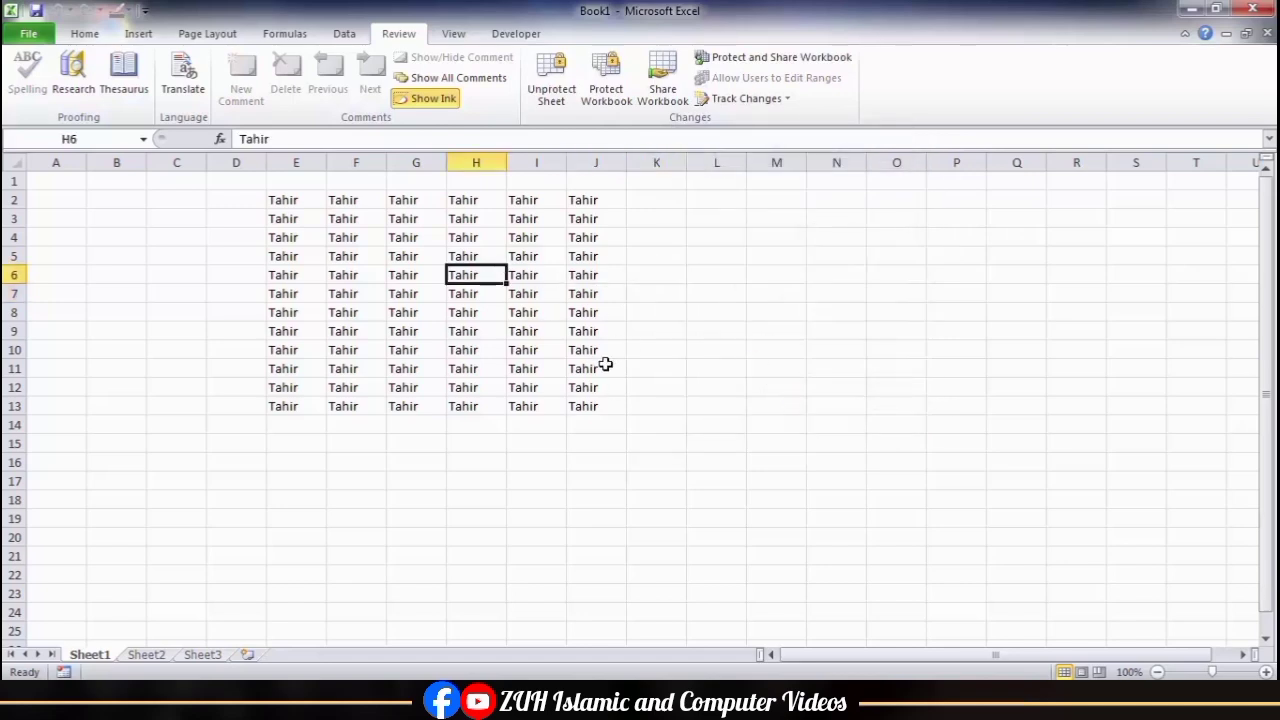
pyautogui.click(540, 330)
pyautogui.press('Return')
pyautogui.press('Delete')
pyautogui.press('Return')
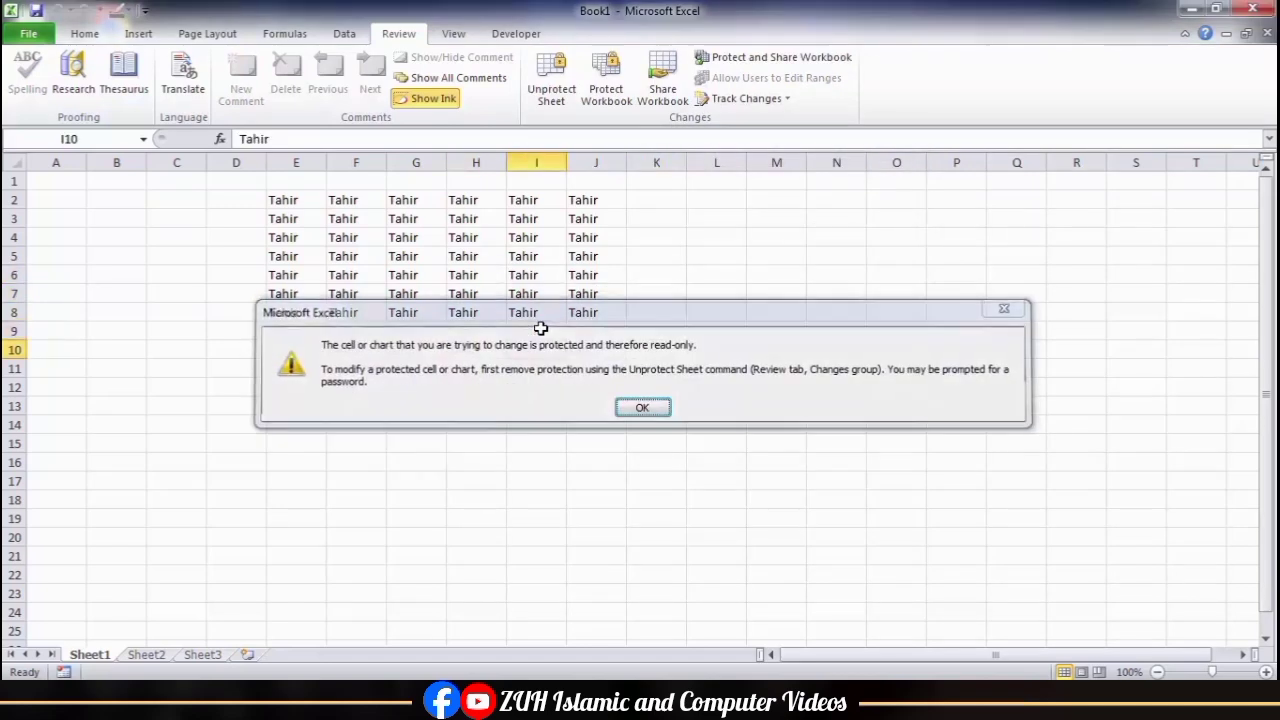
pyautogui.press('Delete')
pyautogui.press('Return')
pyautogui.press('Delete')
pyautogui.press('Return')
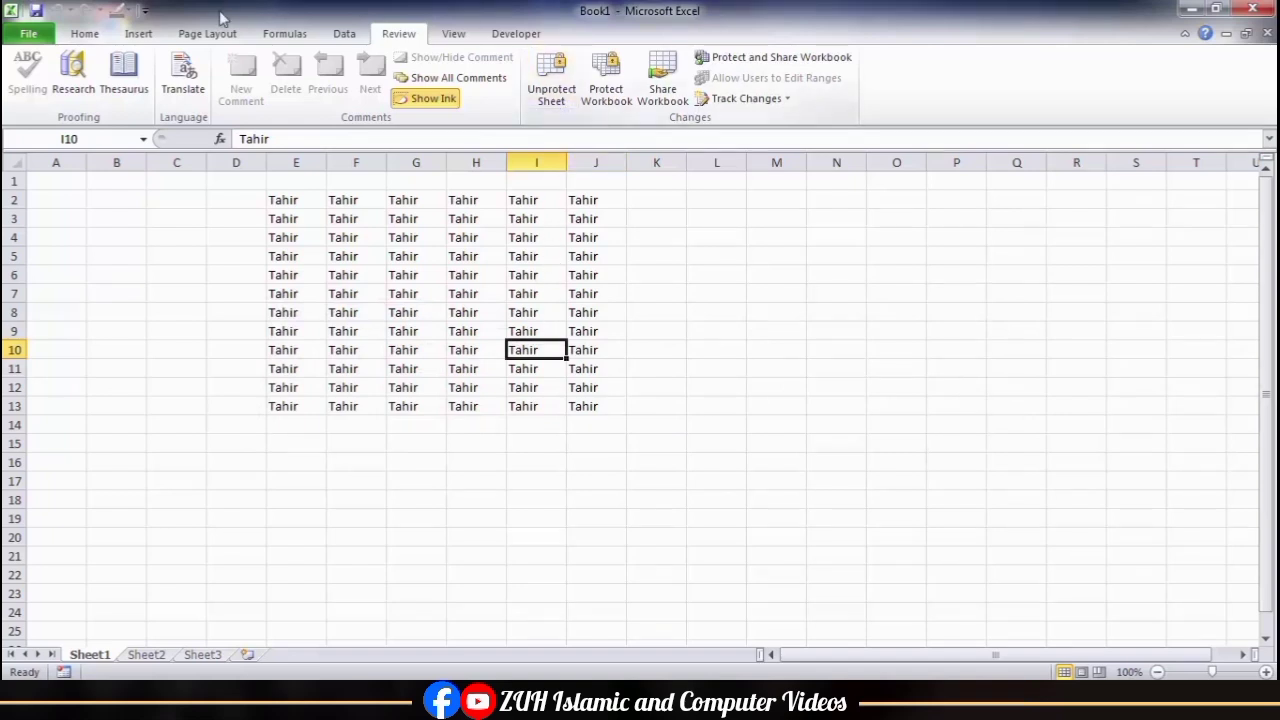
# Step: Remove the protection from Sheet1
pyautogui.click(30, 34)
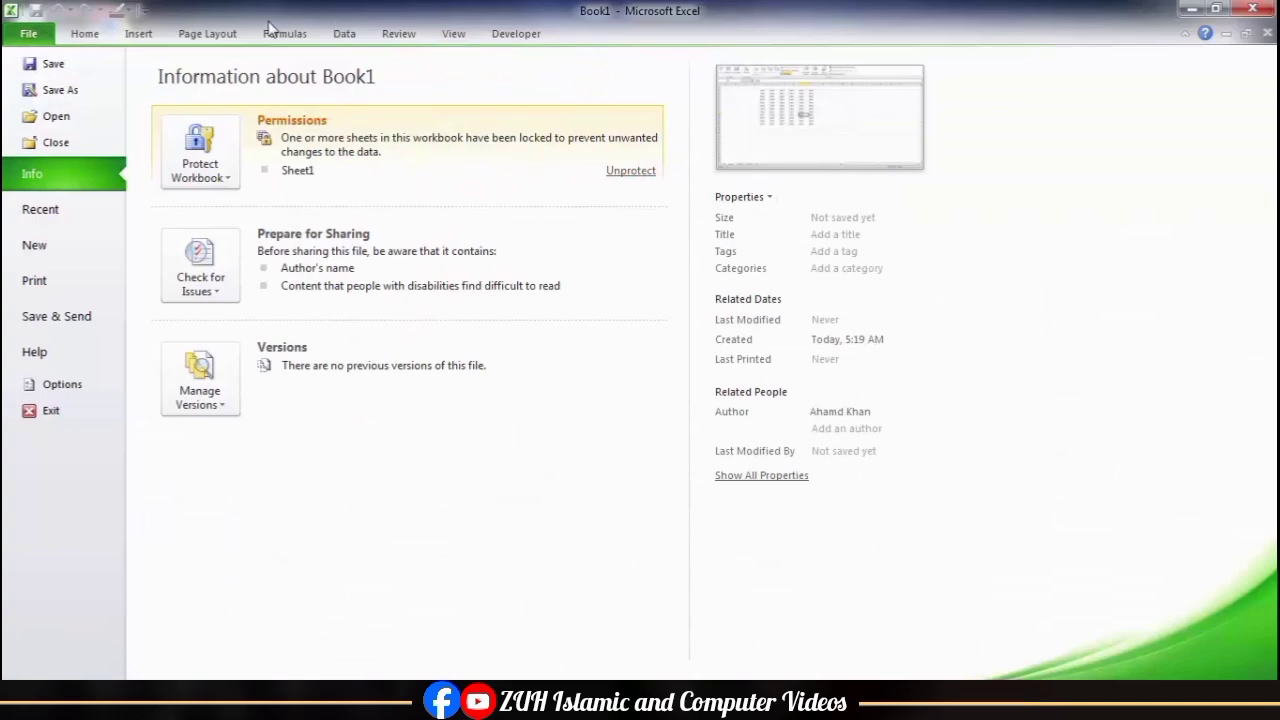
pyautogui.click(92, 35)
pyautogui.click(1012, 95)
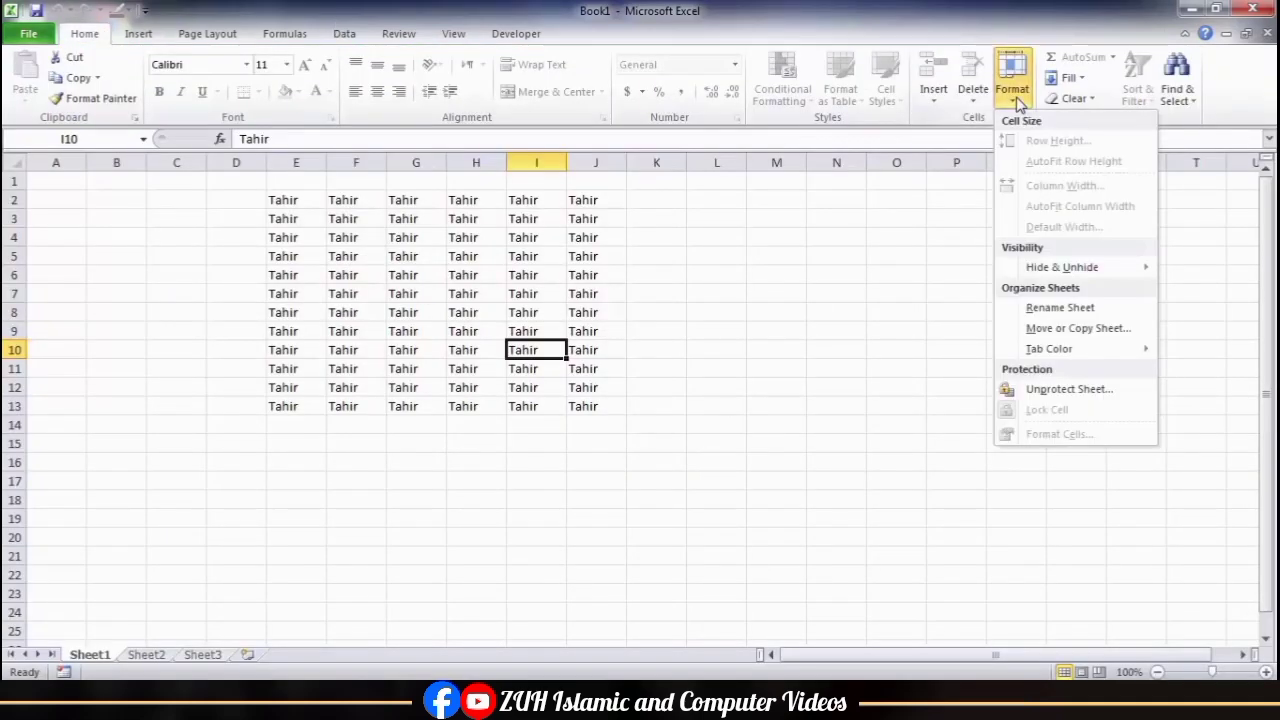
pyautogui.click(1068, 389)
# Step: Enter asdf, asdf, sdf, sdf, sdf, sdfs, dfs, fd and fd down cells I10:I18
pyautogui.write('asdf')
pyautogui.press('Return')
pyautogui.write('asdf')
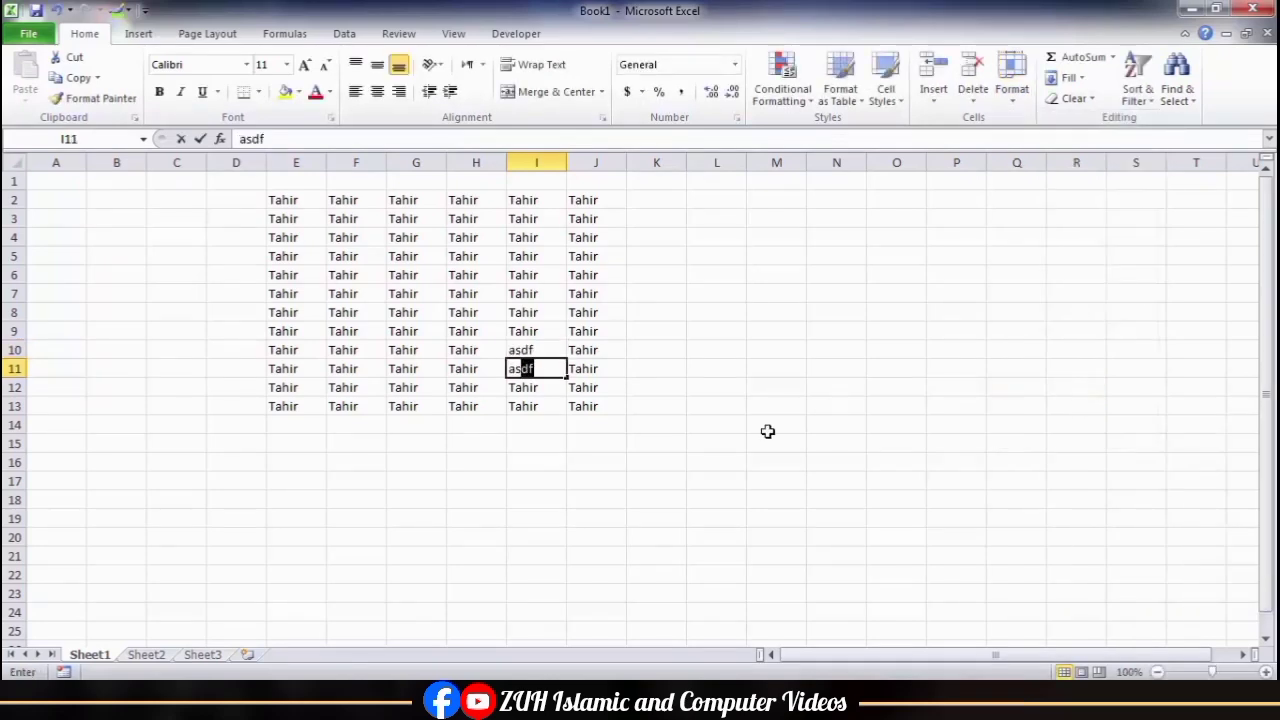
pyautogui.press('Return')
pyautogui.write('sdf')
pyautogui.press('Return')
pyautogui.write('sdf sdf sdfs dfs')
pyautogui.press('Return')
pyautogui.write('fd fd')
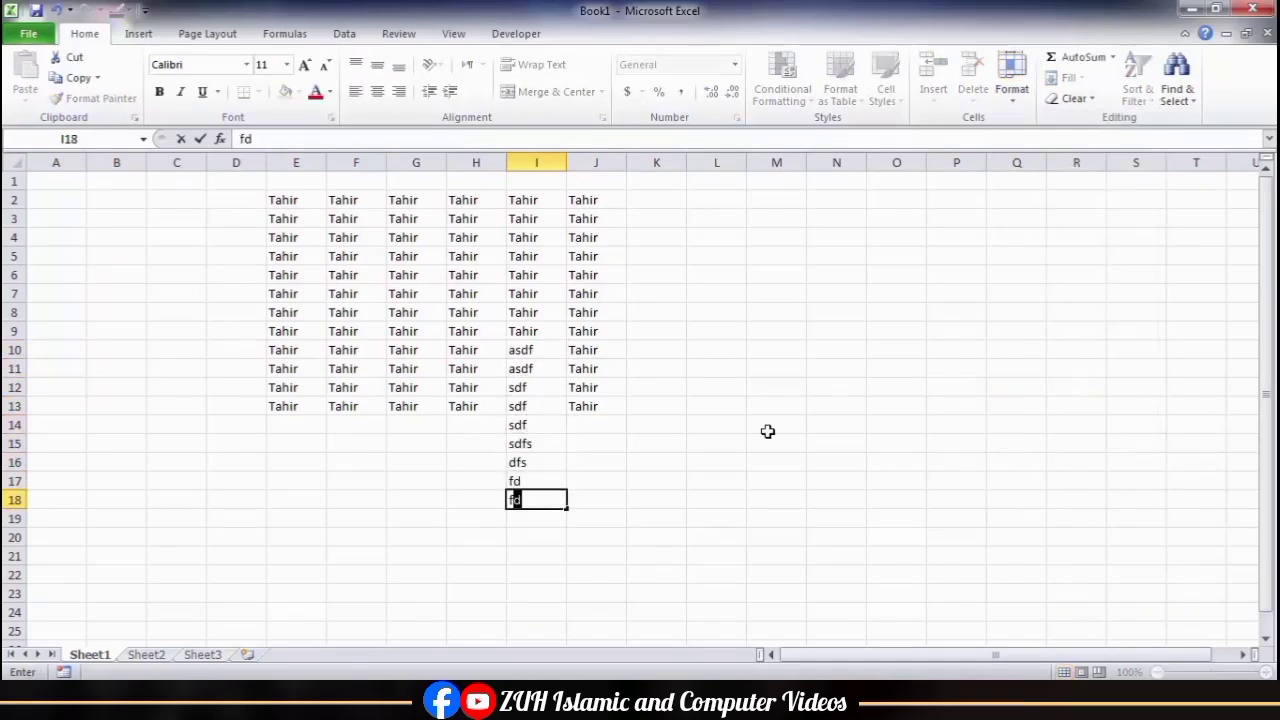
pyautogui.click(767, 431)
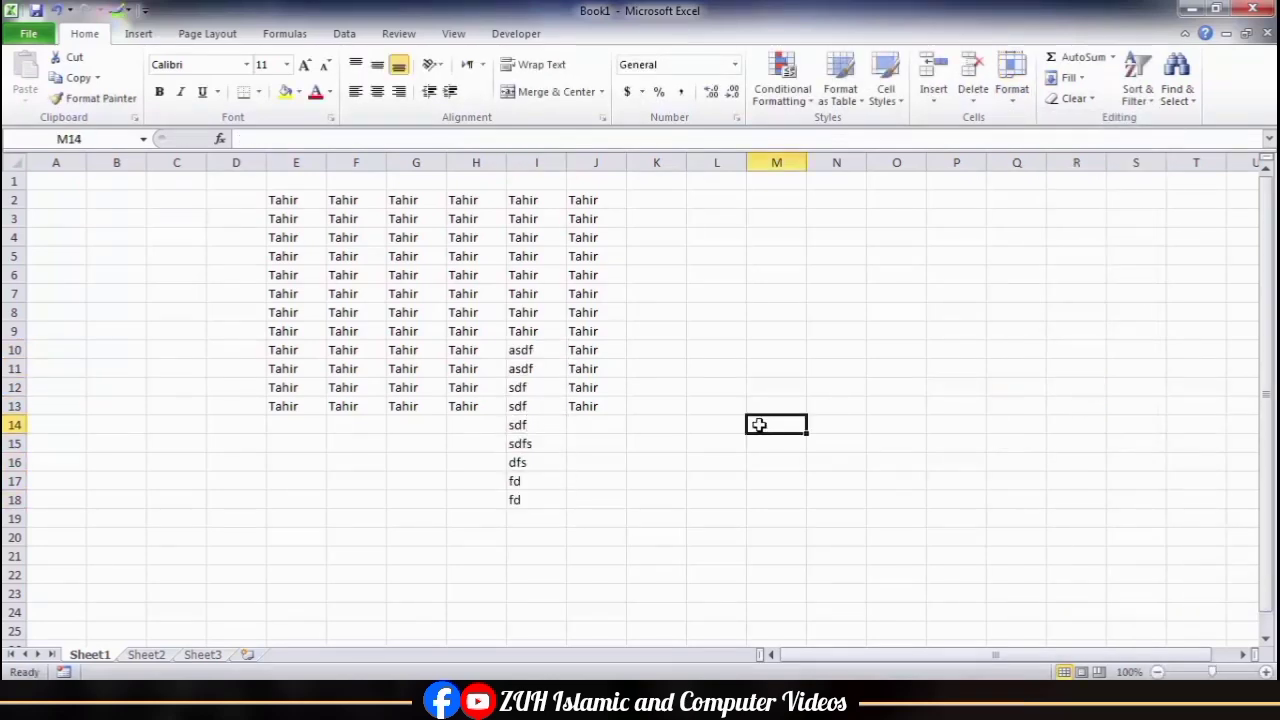
# Step: Protect the sheet with a password, confirming the password and keeping the default user permissions
pyautogui.click(400, 40)
pyautogui.click(552, 106)
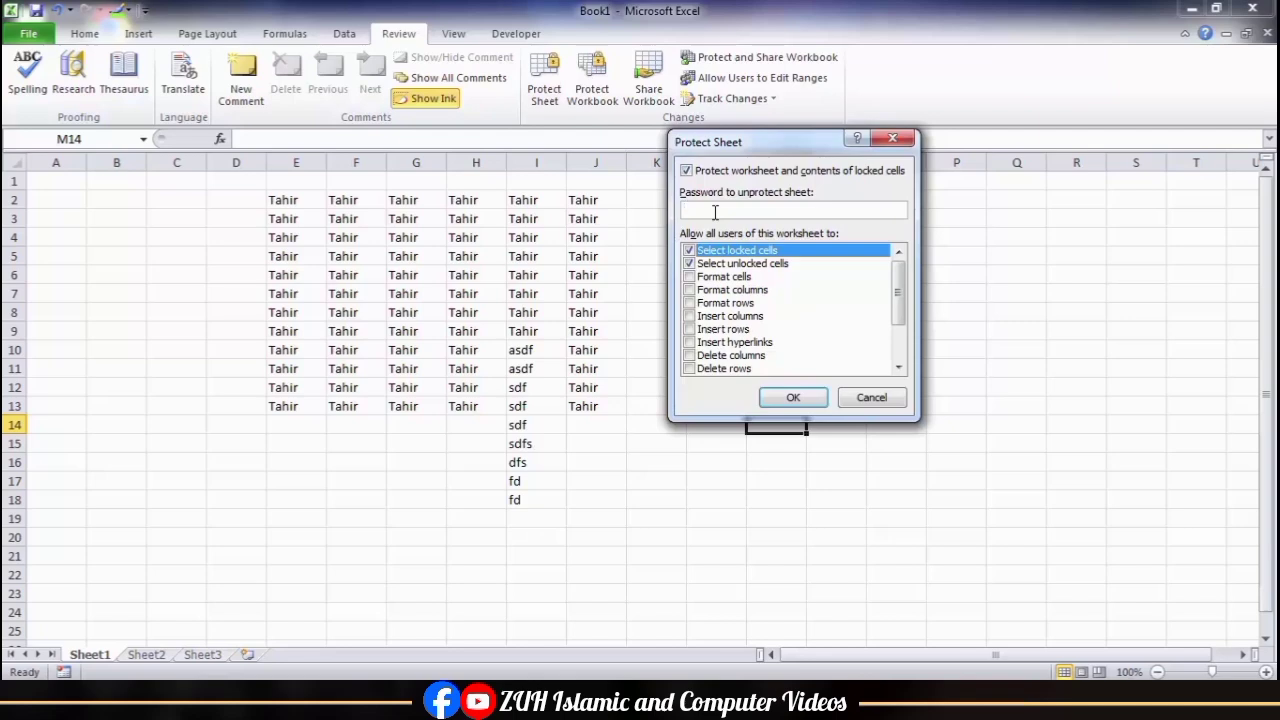
pyautogui.press('Return')
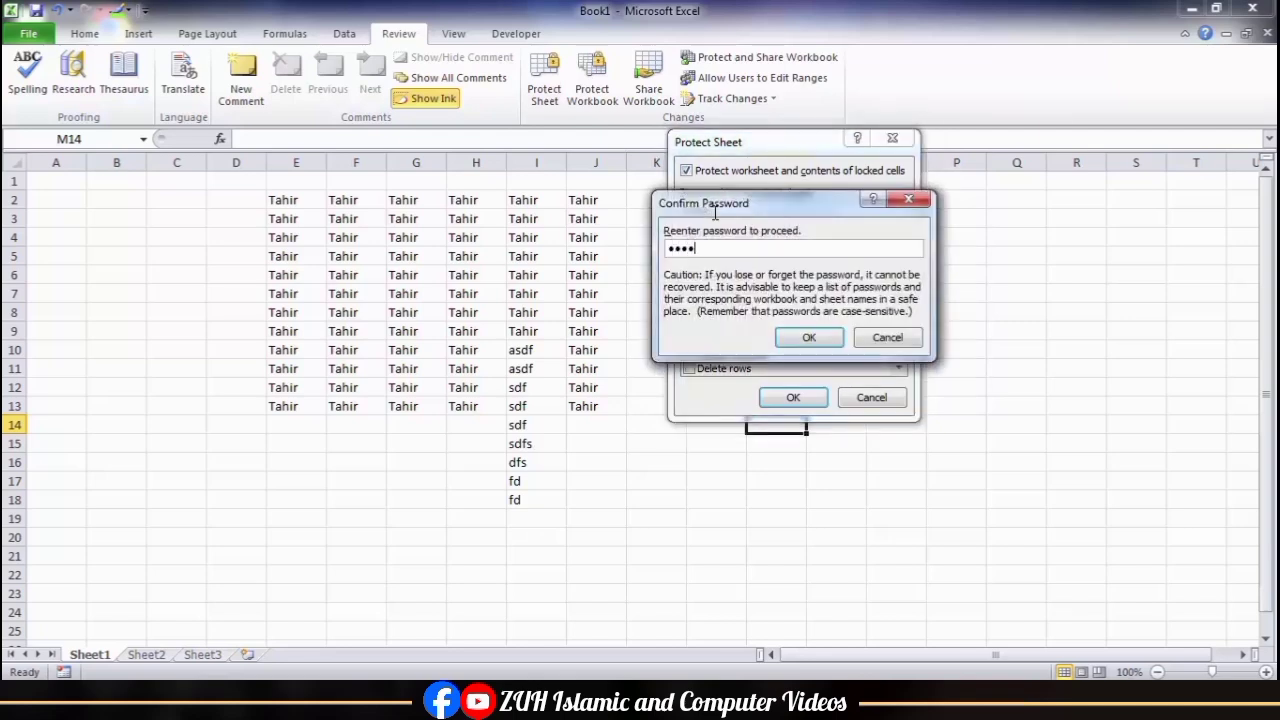
pyautogui.press('Return')
# Step: Try to overwrite cells I4 and I5 in the name table on the protected sheet
pyautogui.click(524, 237)
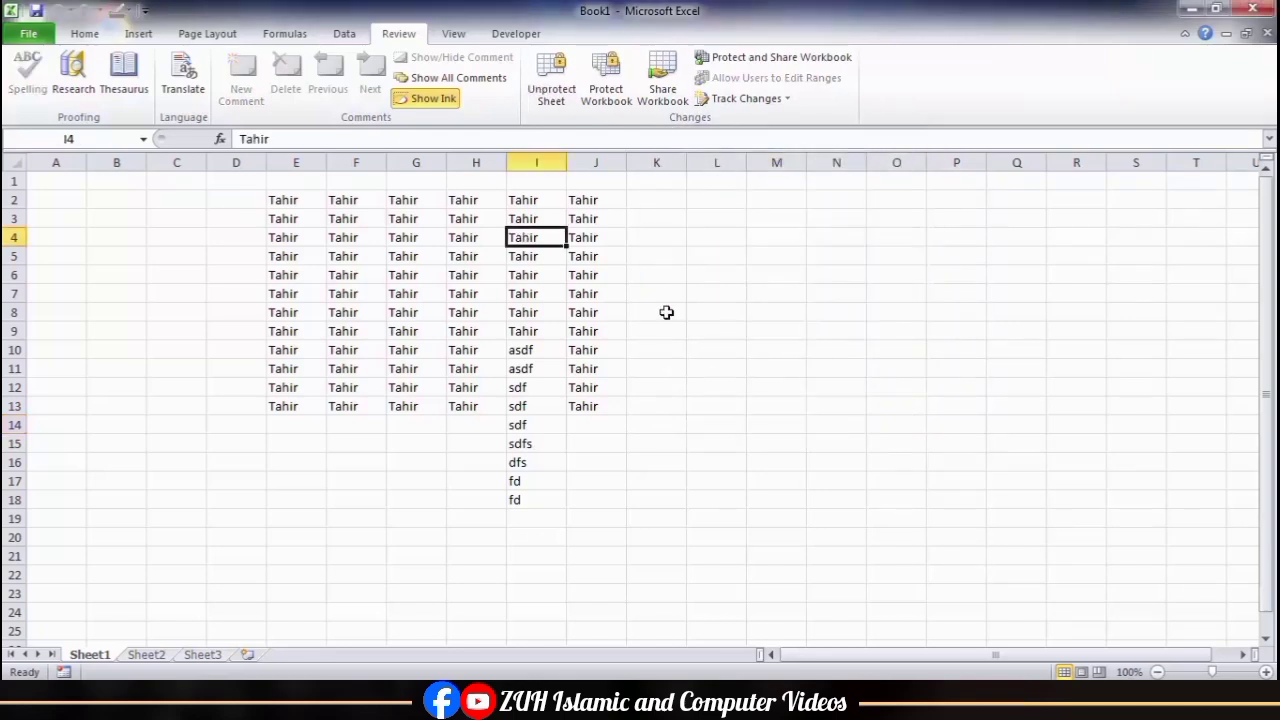
pyautogui.press('space')
pyautogui.press('space')
pyautogui.press('space')
pyautogui.press('space')
pyautogui.press('Down')
pyautogui.press('Down')
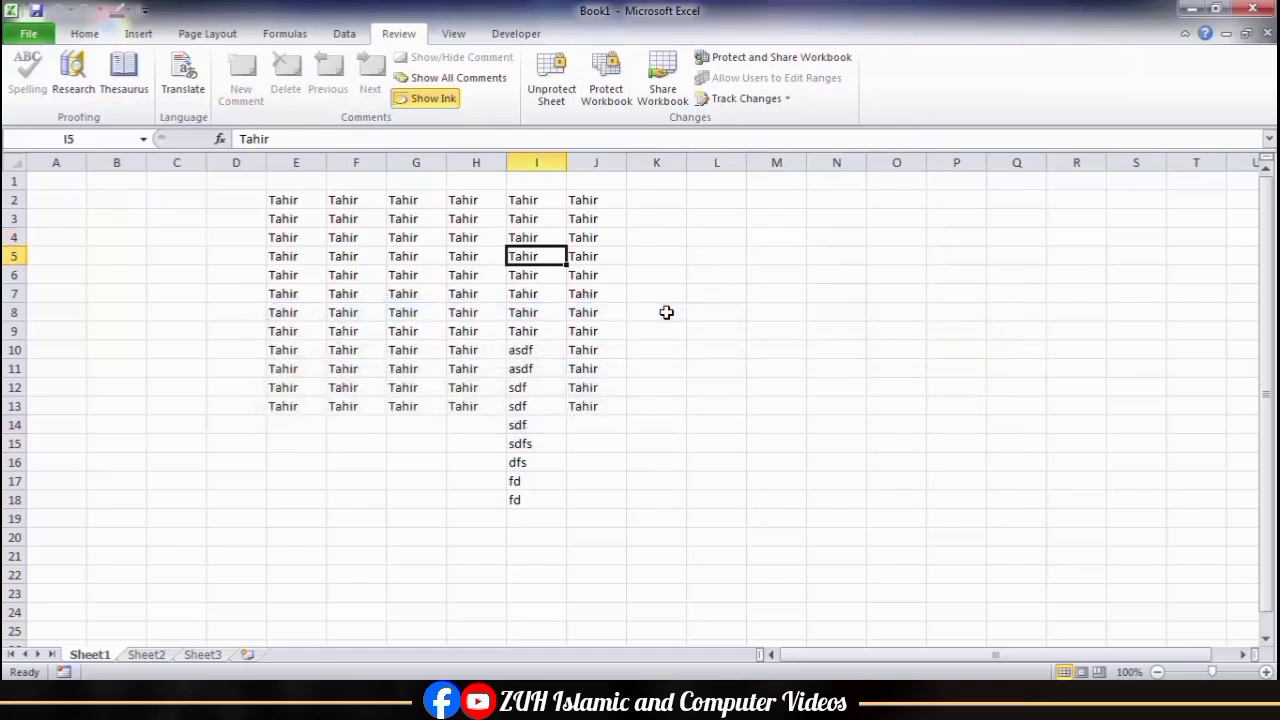
pyautogui.press('space')
pyautogui.press('space')
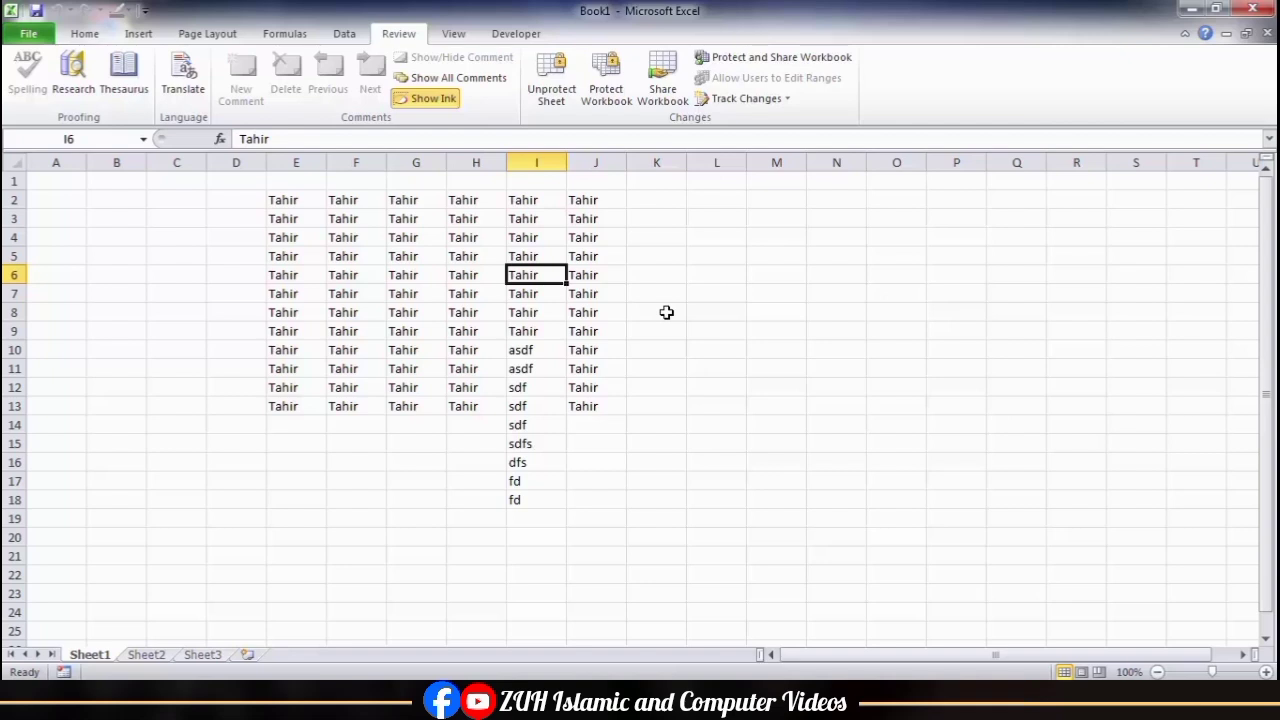
# Step: Unprotect the sheet with its password and enter asdf, sd, fs, dfs, sdf, sd and fsd down cells I6:I12
pyautogui.click(551, 90)
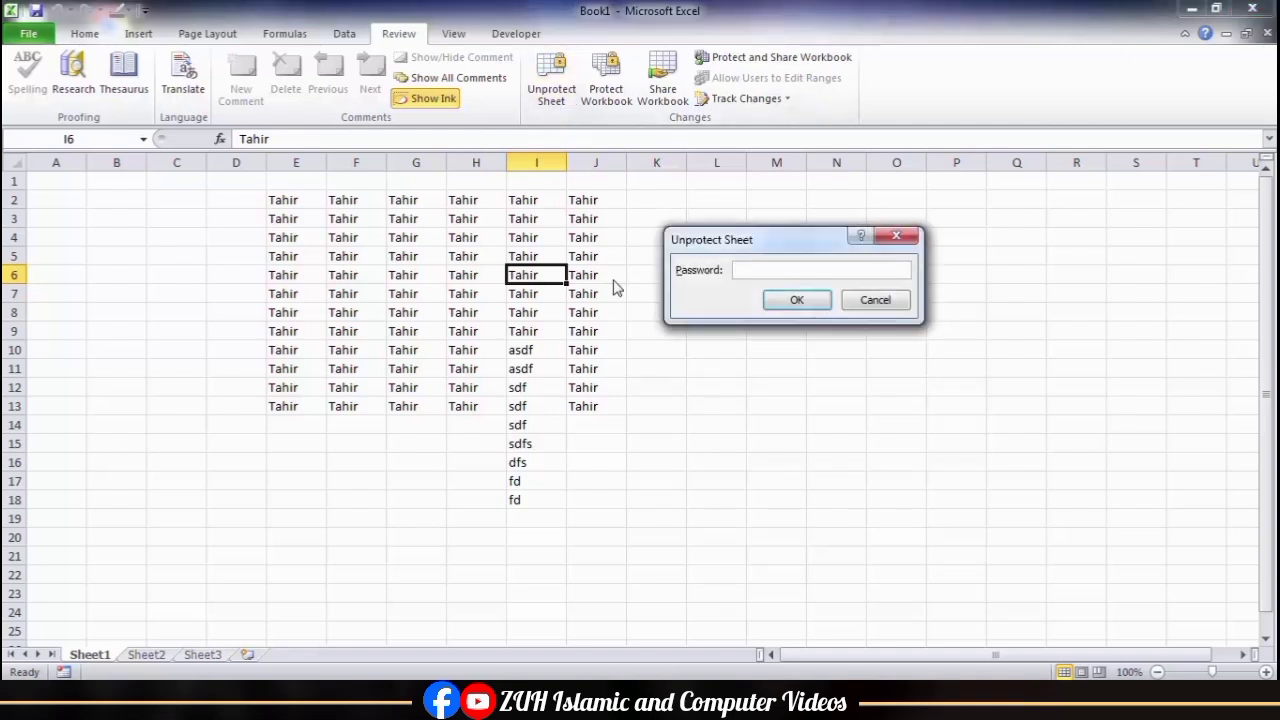
pyautogui.press('Return')
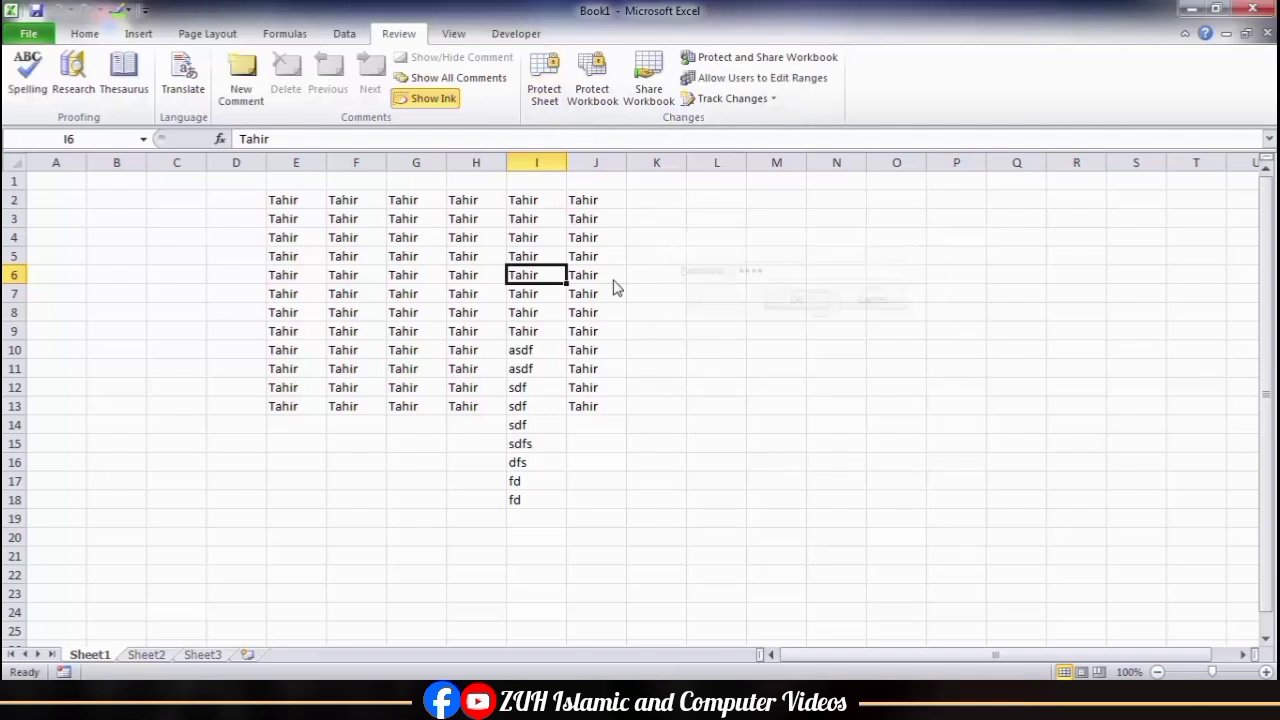
pyautogui.write('asdf sd fs dfs sdf')
pyautogui.press('Return')
pyautogui.write('sd')
pyautogui.press('Return')
pyautogui.write('fsd')
pyautogui.press('Return')
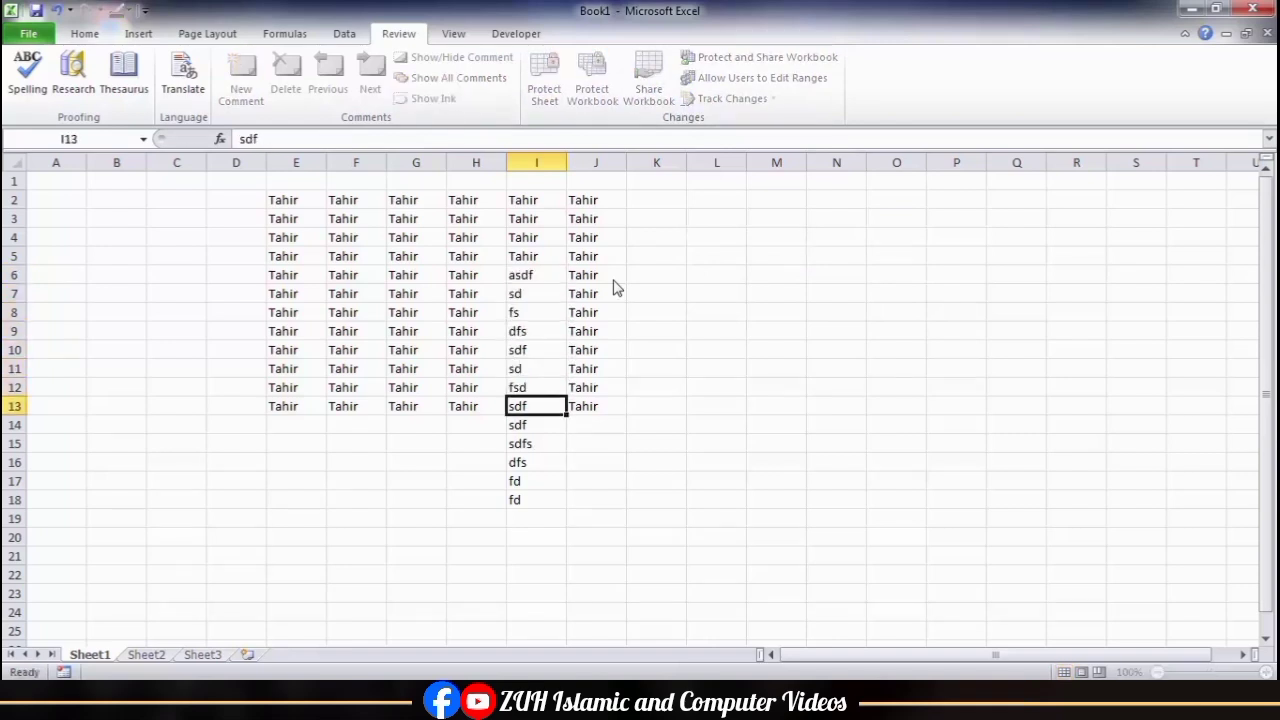
# Step: Clear the contents of the range G5:J12
pyautogui.moveTo(403, 256); pyautogui.dragTo(612, 396)
pyautogui.press('Delete')
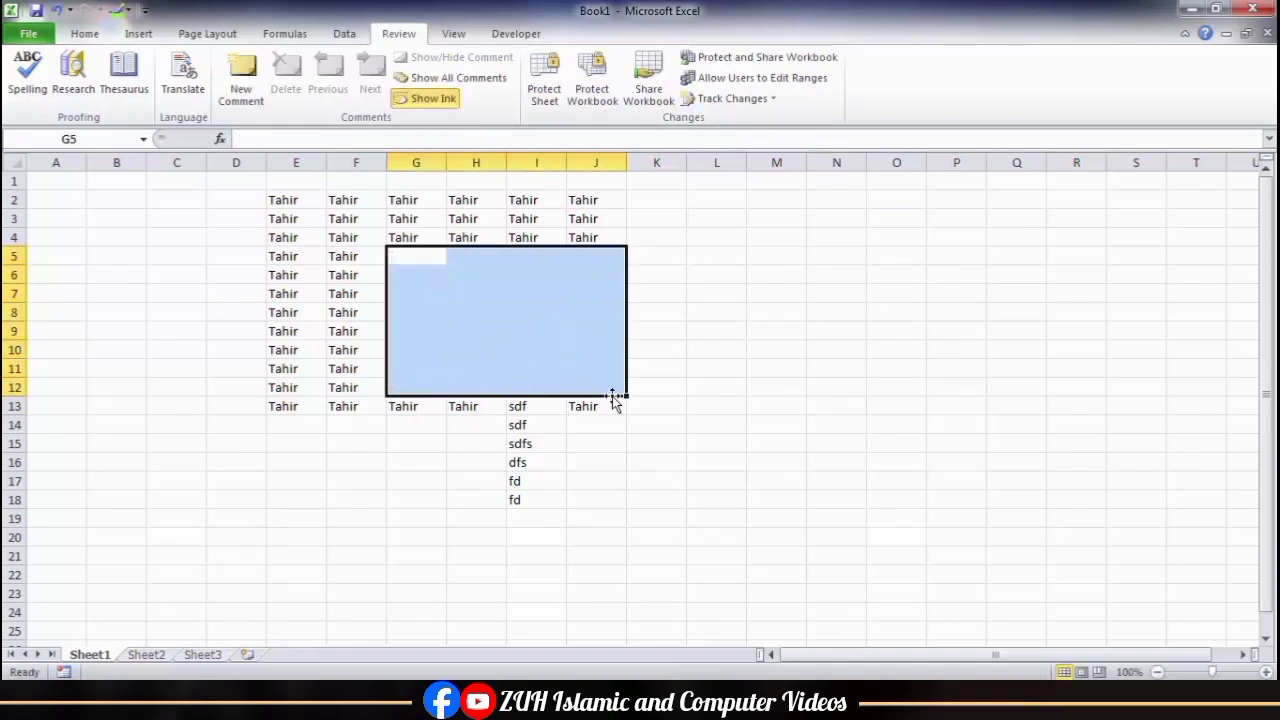
pyautogui.click(497, 307)
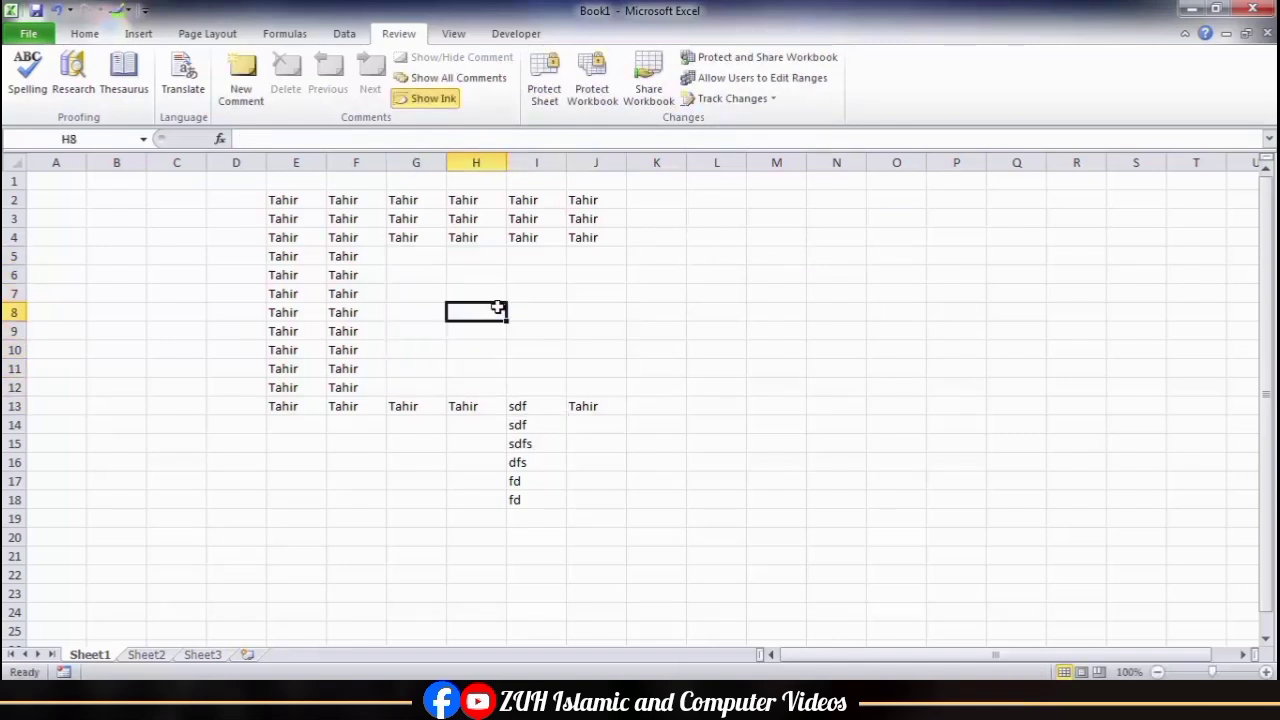
pyautogui.click(544, 90)
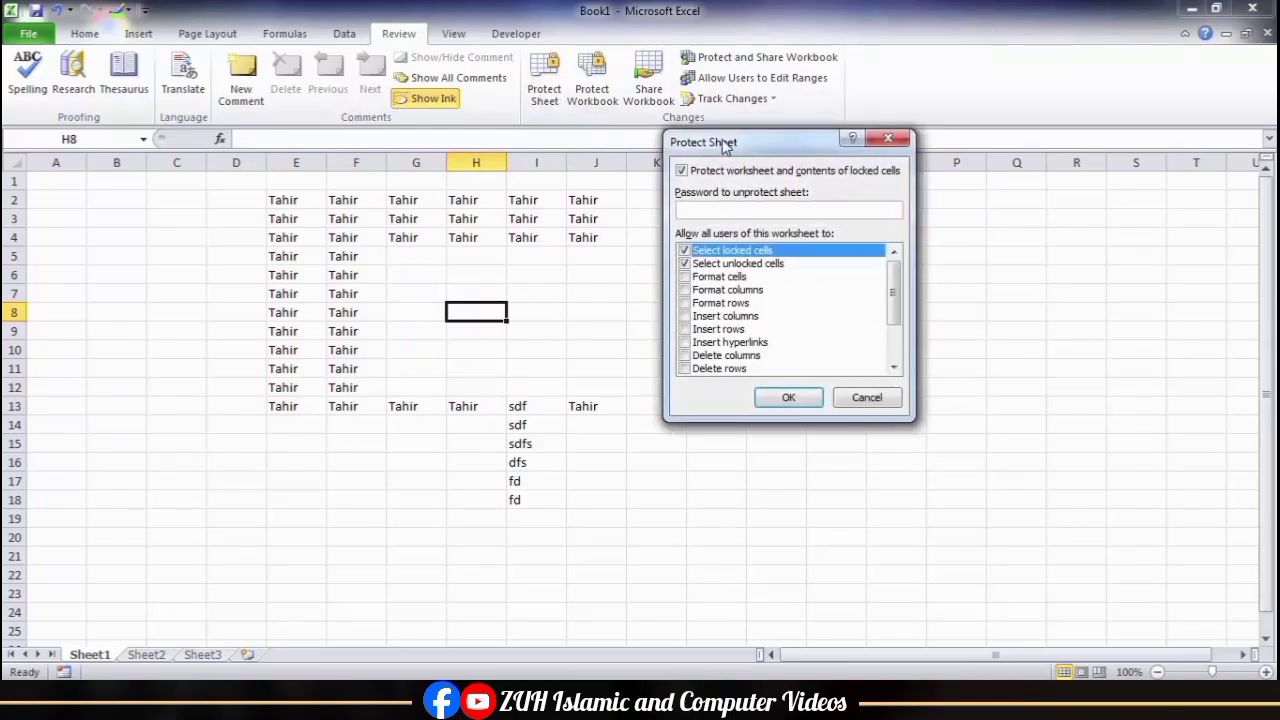
pyautogui.moveTo(735, 148); pyautogui.dragTo(647, 138)
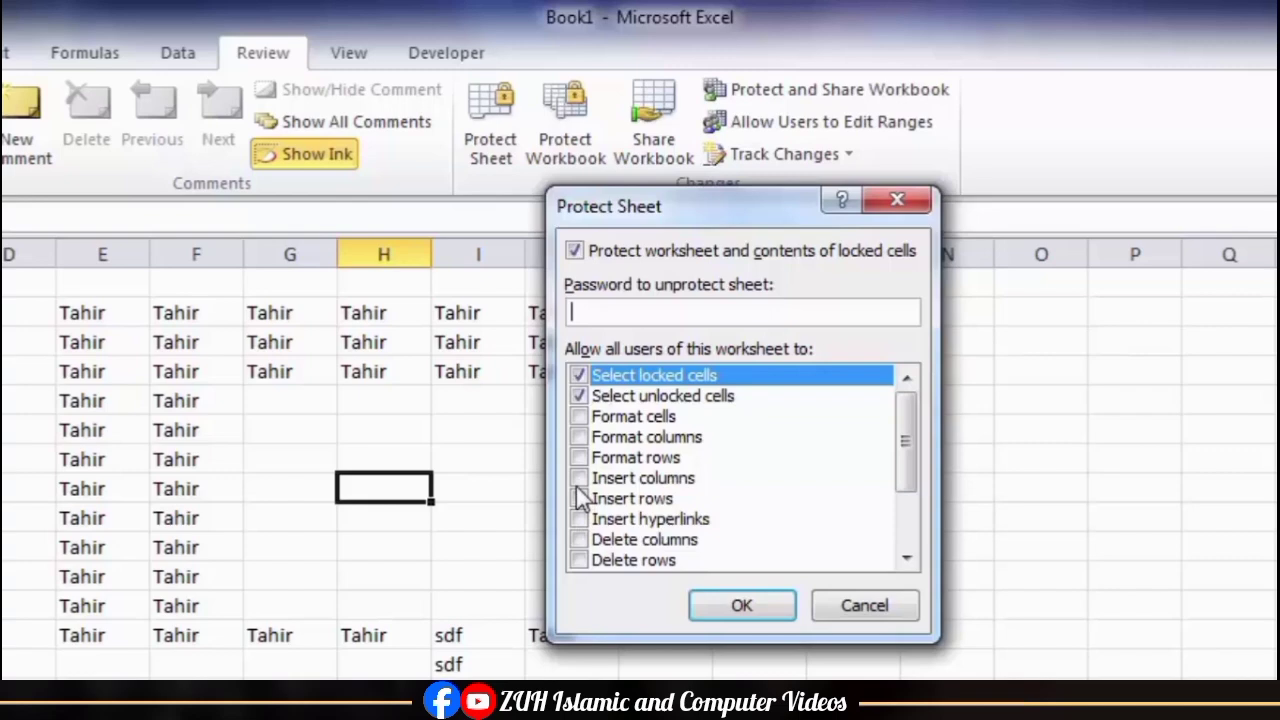
pyautogui.click(581, 419)
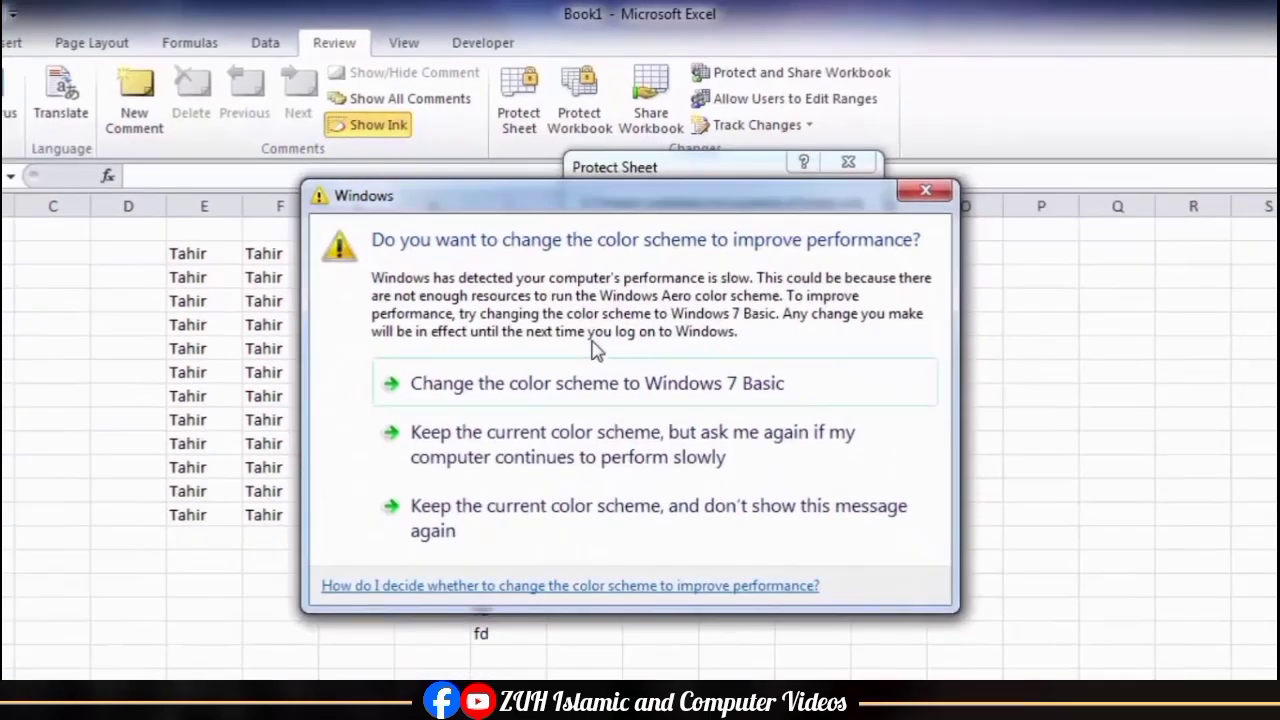
pyautogui.click(603, 537)
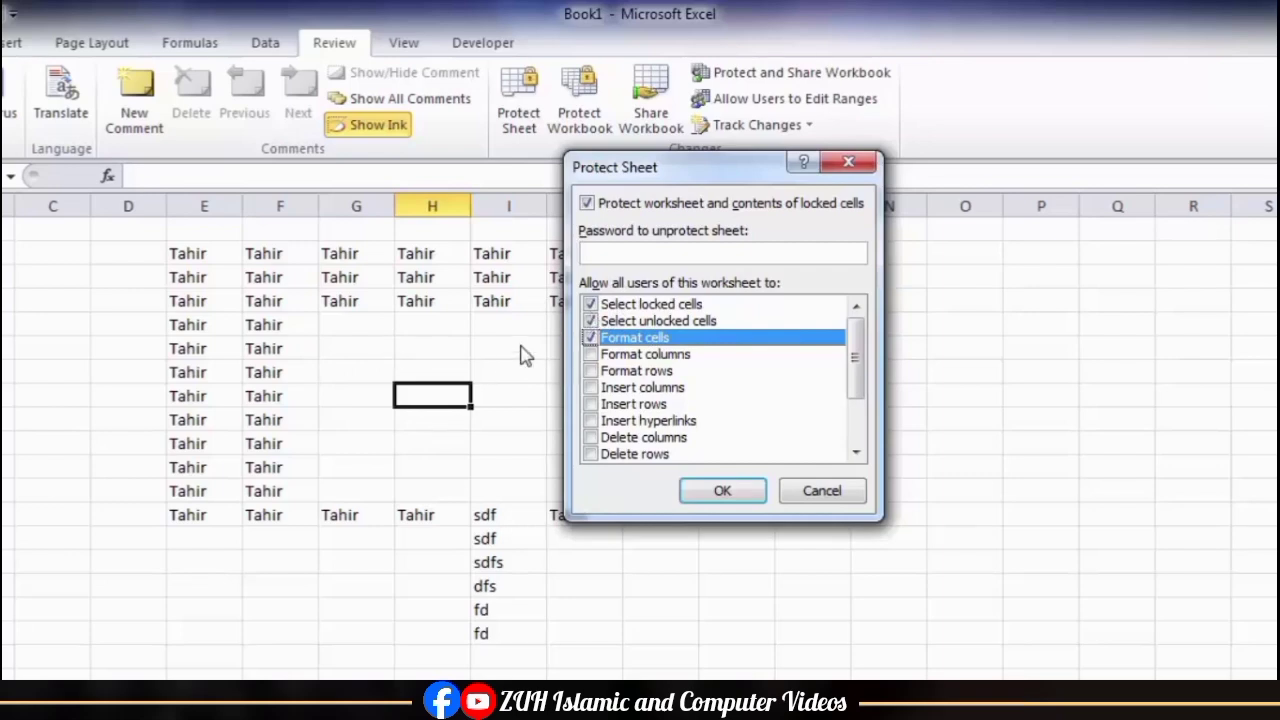
pyautogui.click(792, 491)
# Step: Turn off the Lock Cell setting for the range E2:F13
pyautogui.click(314, 421)
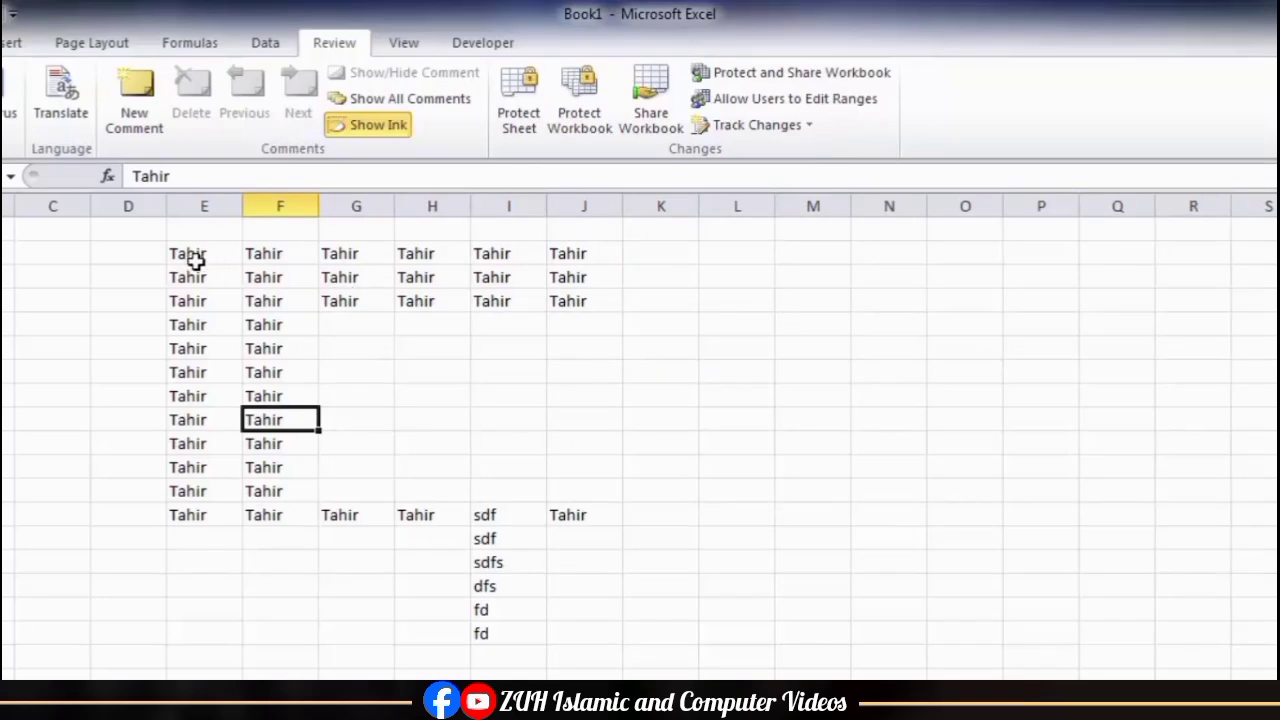
pyautogui.moveTo(195, 258); pyautogui.dragTo(297, 521)
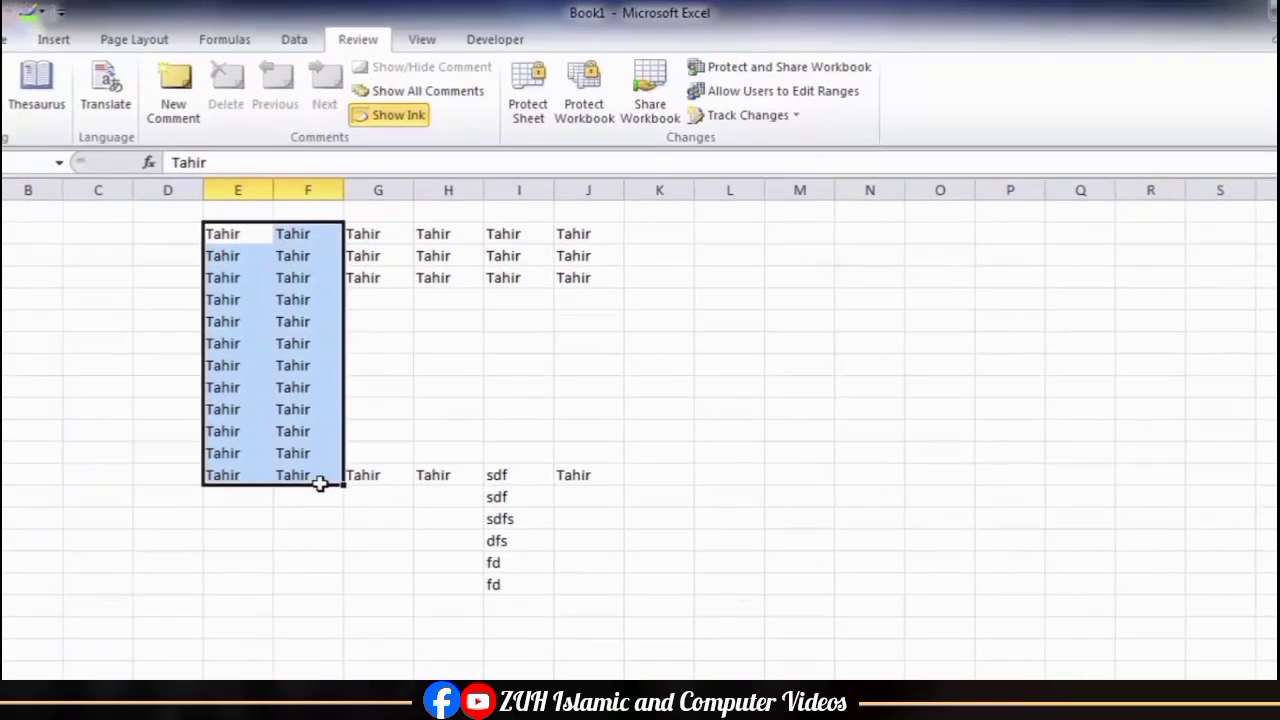
pyautogui.click(1, 37)
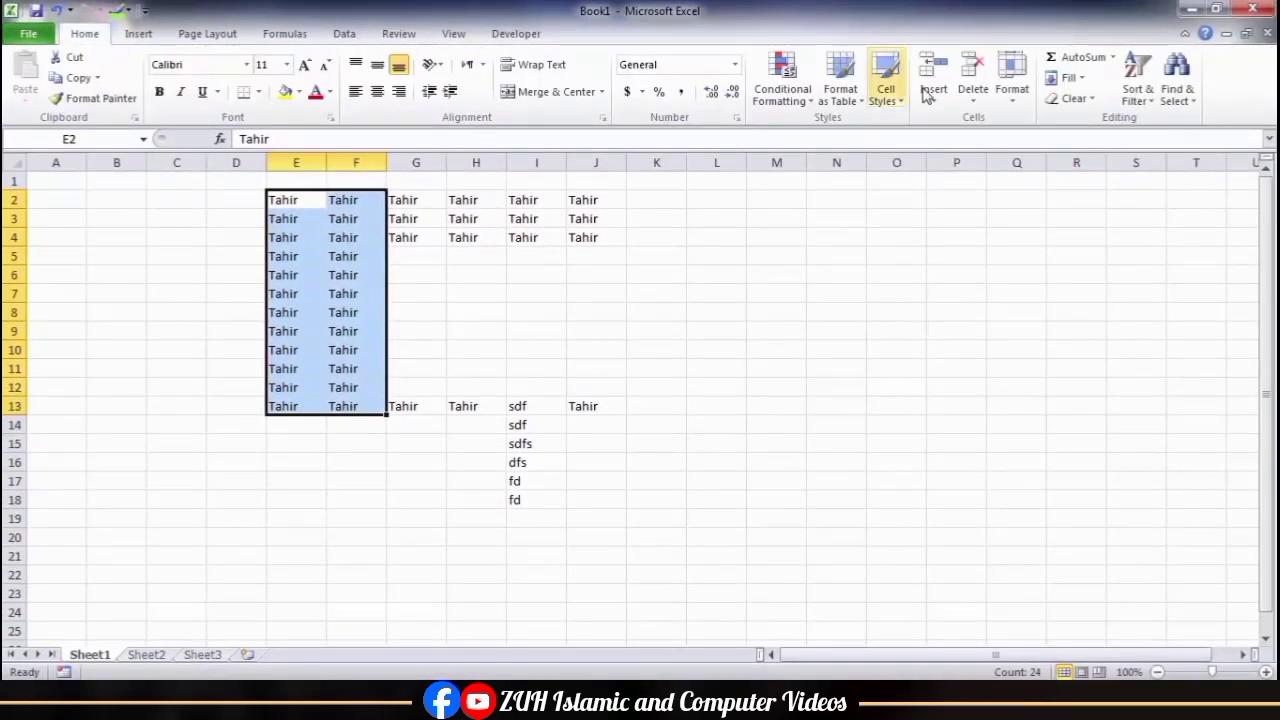
pyautogui.click(1016, 98)
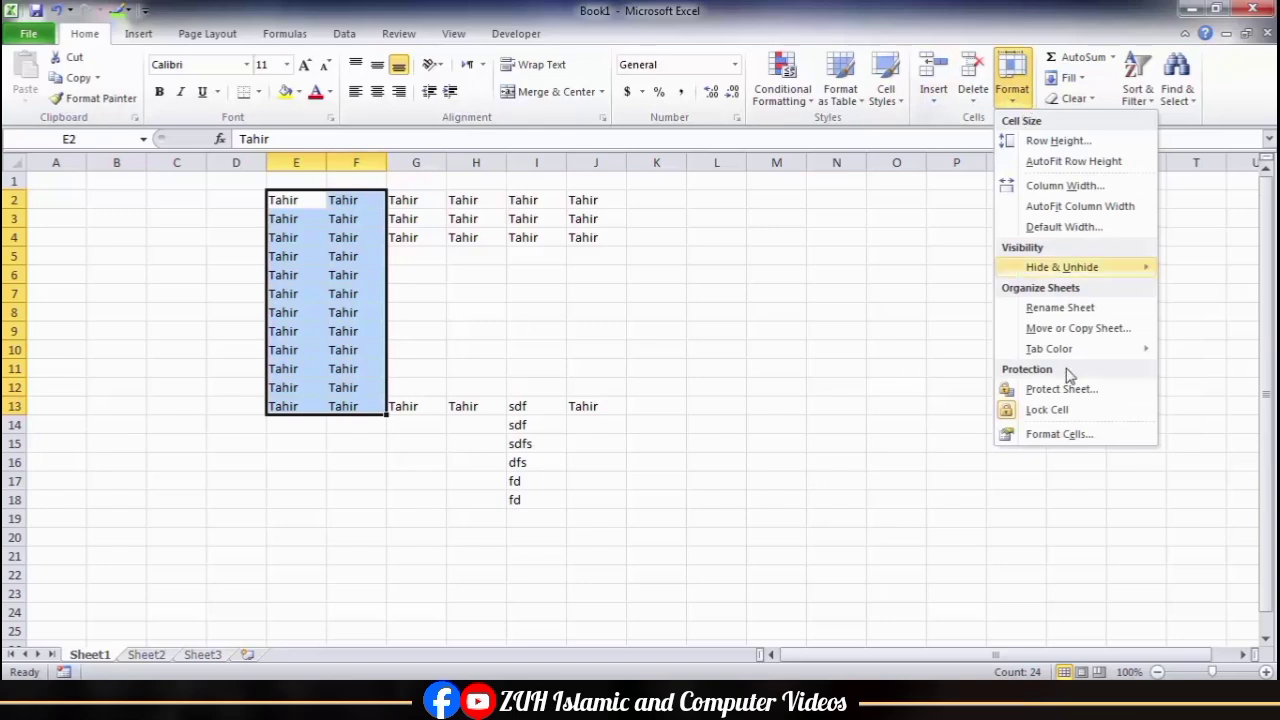
pyautogui.click(1060, 423)
# Step: Protect the sheet with a password, entering and confirming the protection password
pyautogui.click(398, 33)
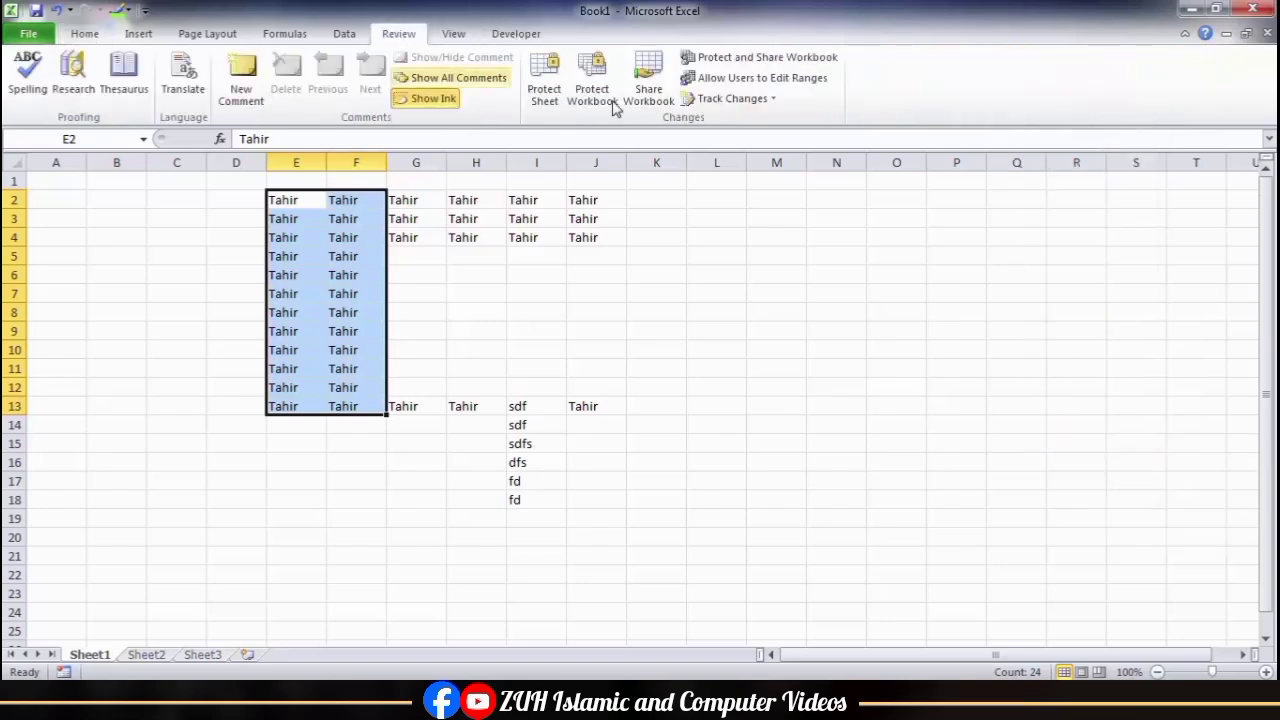
pyautogui.click(548, 98)
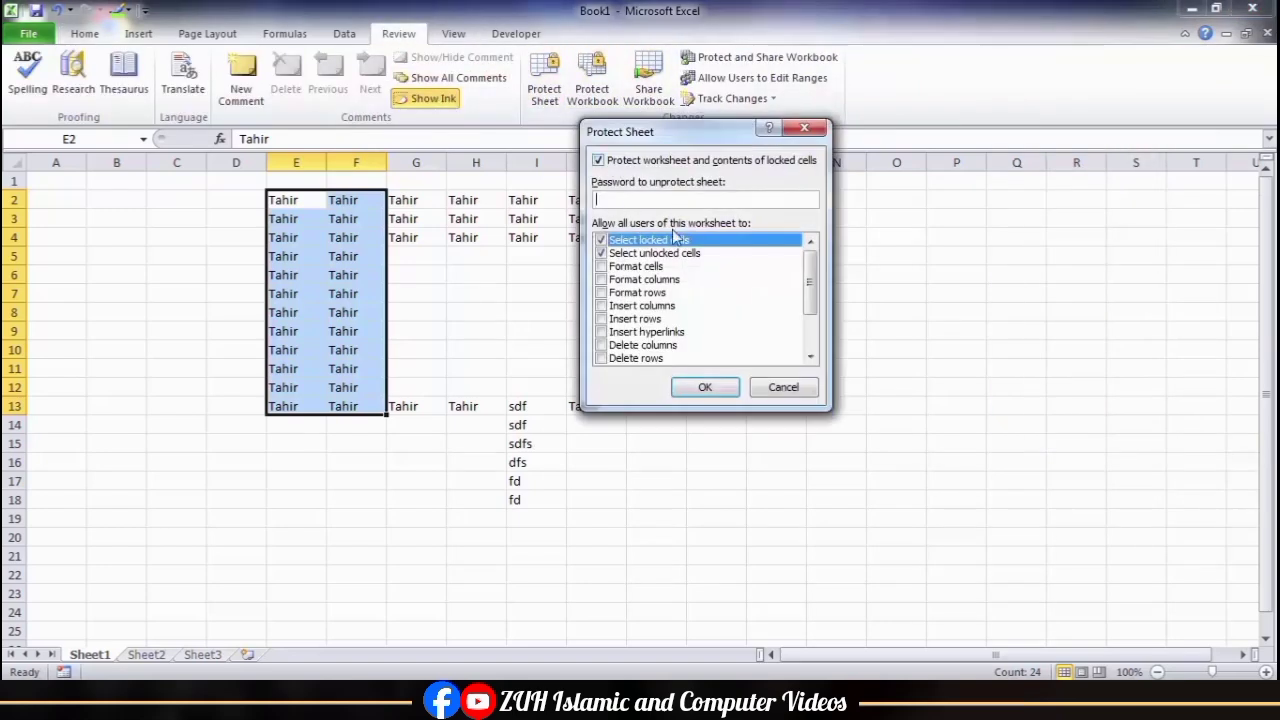
pyautogui.write('1234')
pyautogui.press('Return')
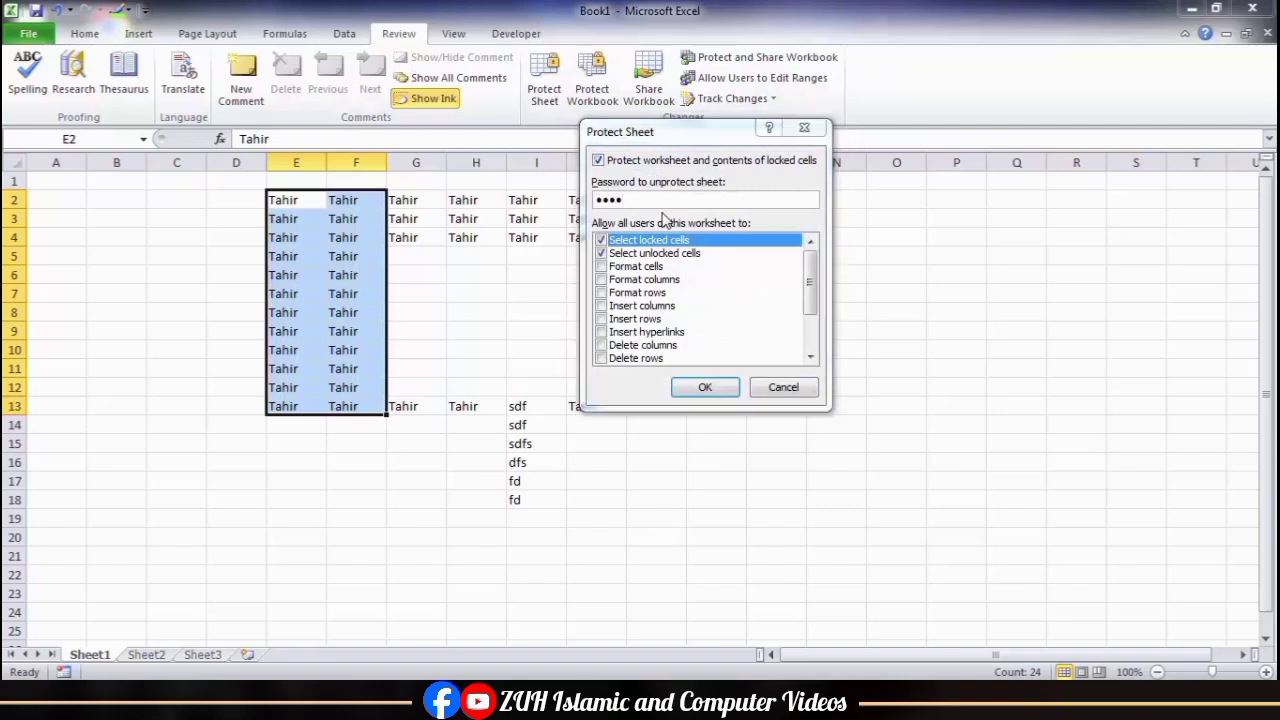
pyautogui.write('1234')
pyautogui.press('Return')
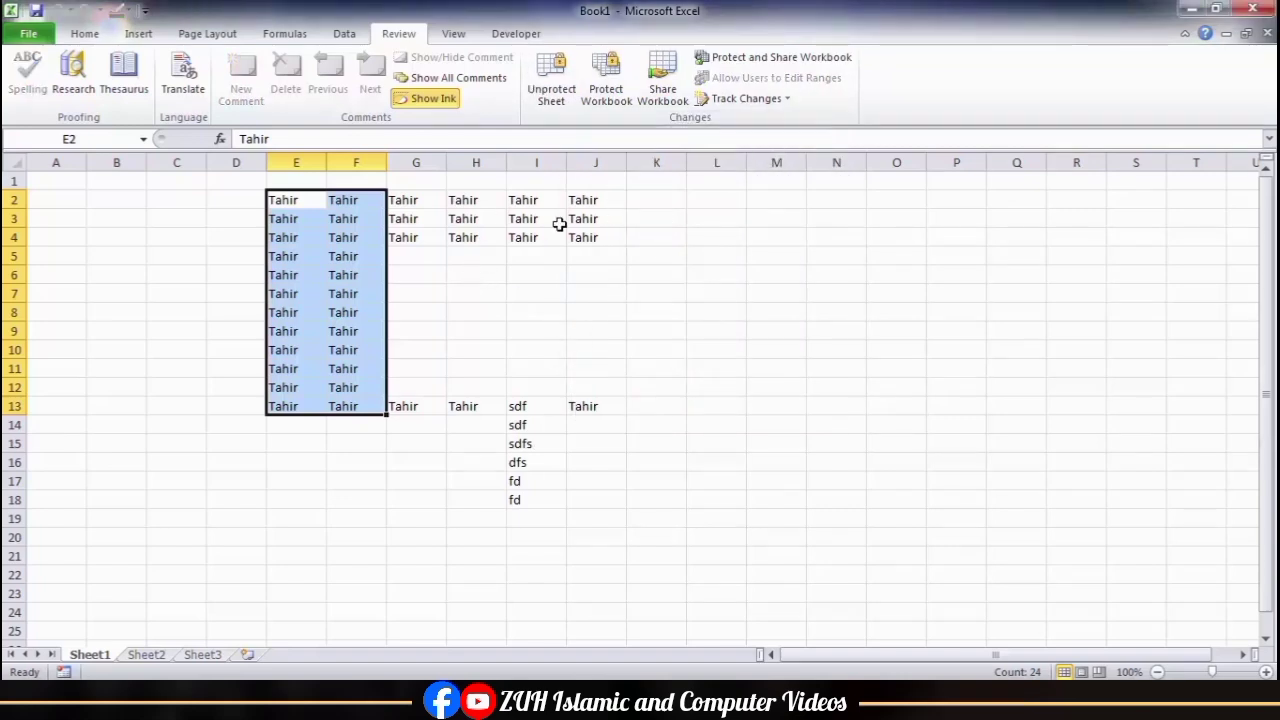
# Step: Enter as, dfs, dfs, sdf, sdf and f down the unlocked cells F3:F8 on the protected sheet
pyautogui.moveTo(560, 211); pyautogui.dragTo(737, 475)
pyautogui.moveTo(340, 236); pyautogui.dragTo(430, 558)
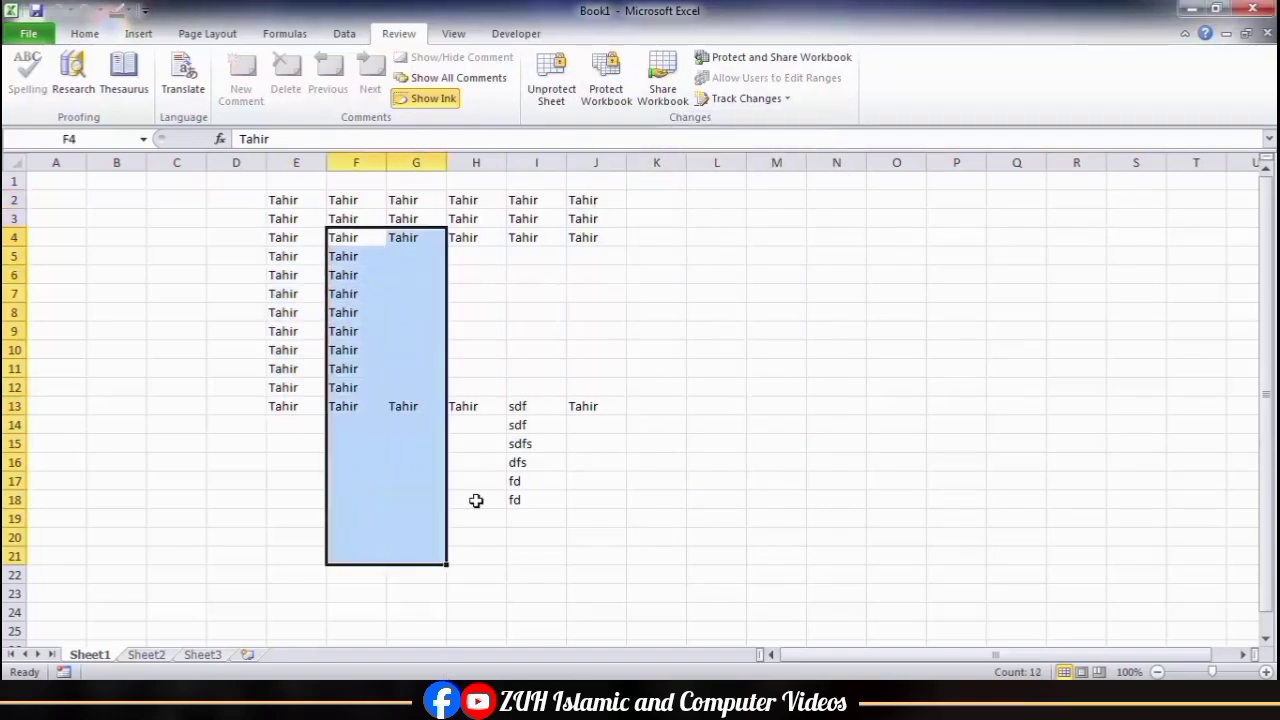
pyautogui.click(584, 280)
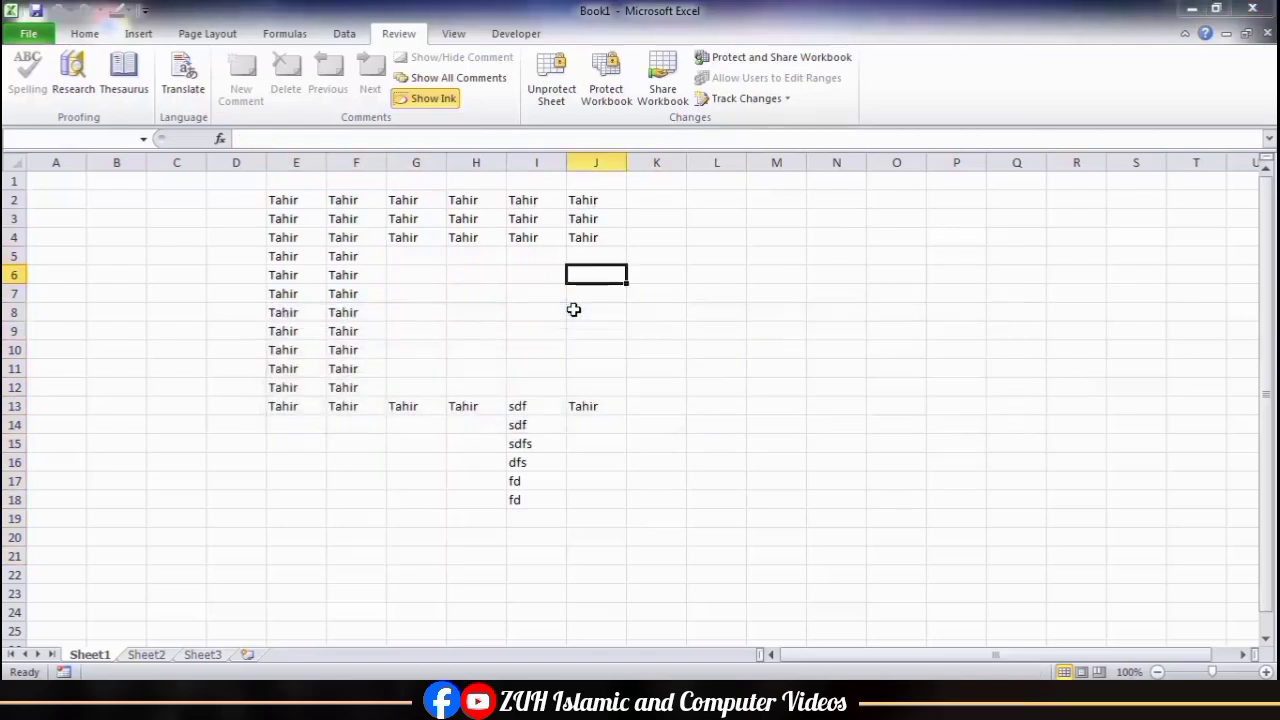
pyautogui.click(350, 219)
pyautogui.write('as')
pyautogui.press('Return')
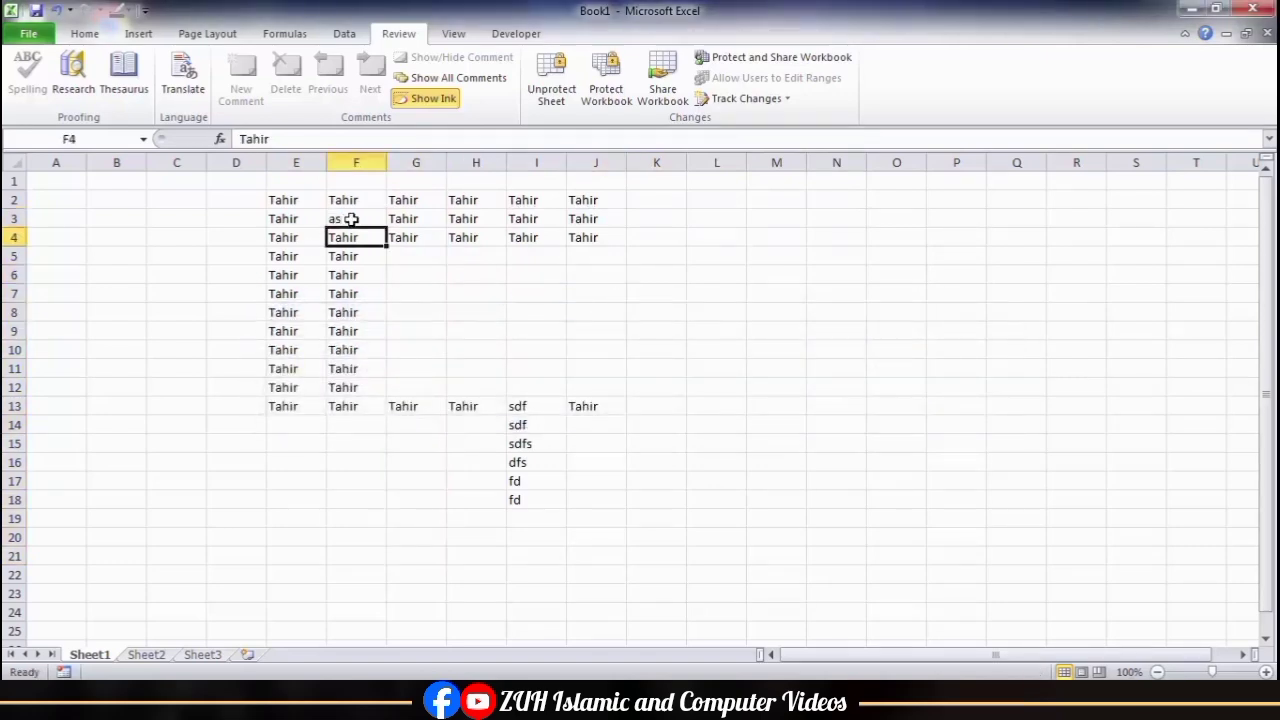
pyautogui.write('dfs dfs sdf sdf f')
pyautogui.click(352, 240)
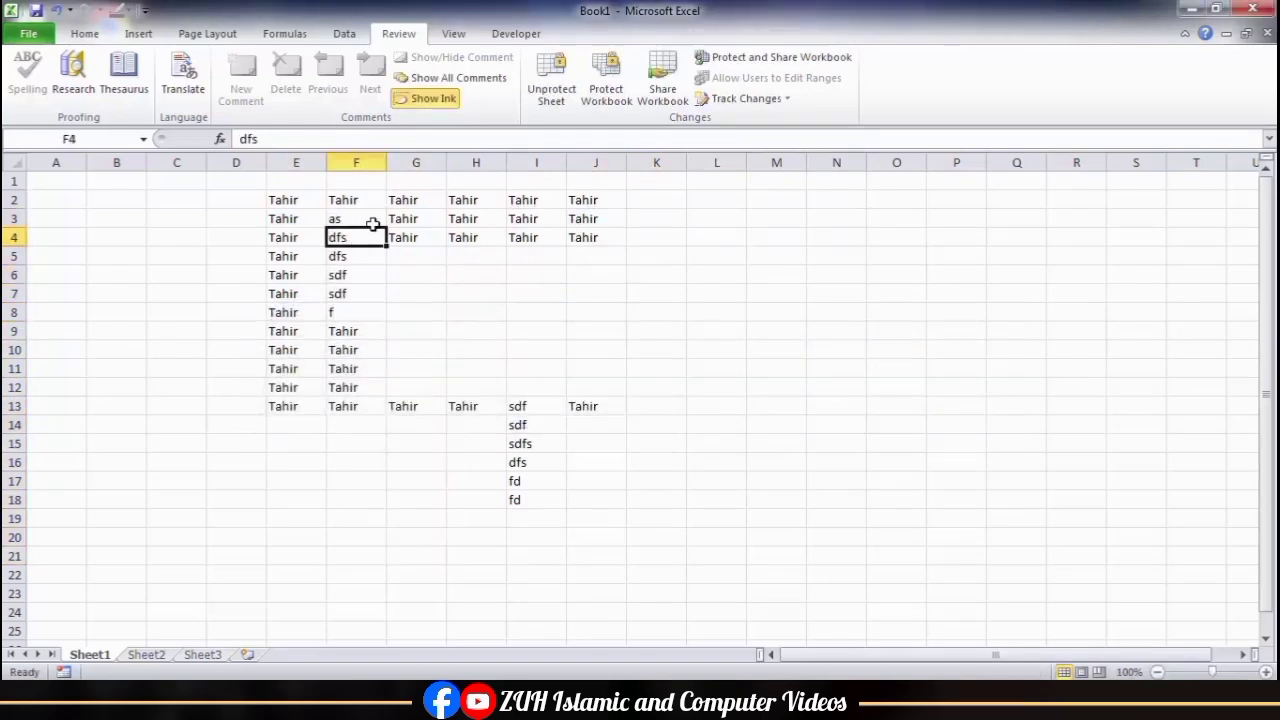
# Step: Unprotect the sheet by entering its protection password
pyautogui.click(553, 78)
pyautogui.write('1234')
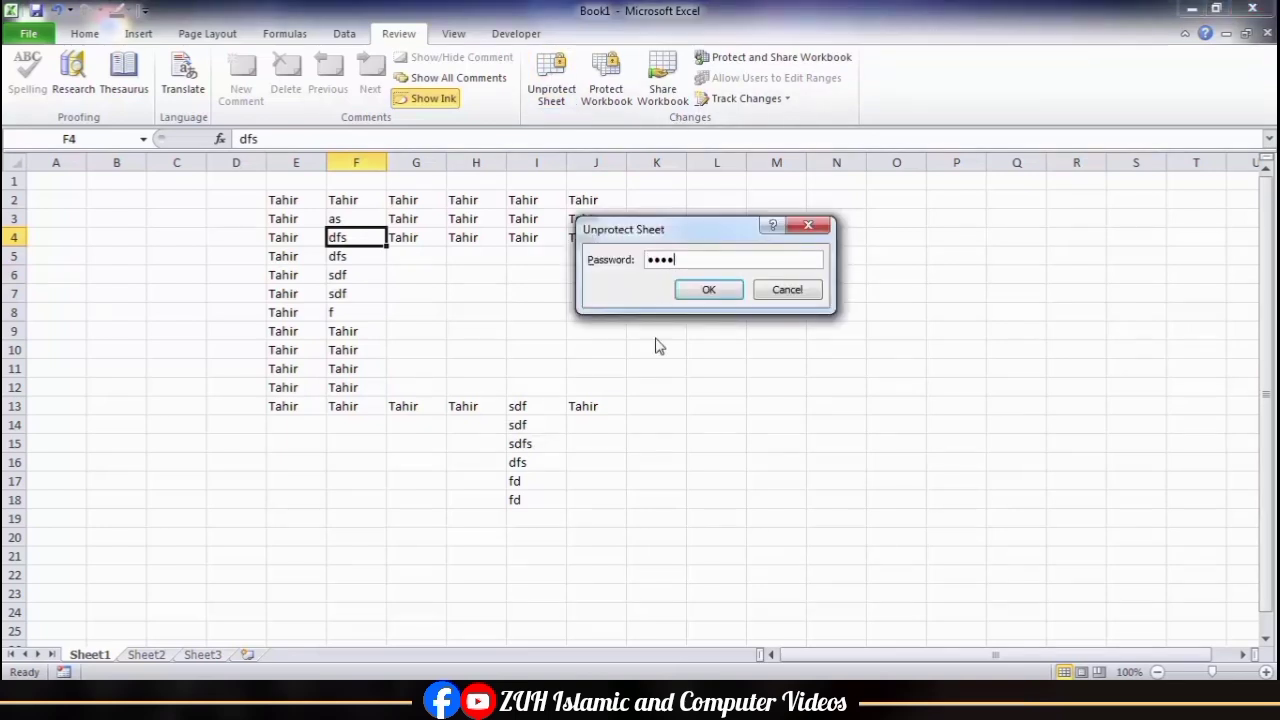
pyautogui.press('Return')
# Step: Try allowing Format rows, Insert columns and Insert rows in the sheet protection options, then cancel without protecting the sheet
pyautogui.click(548, 95)
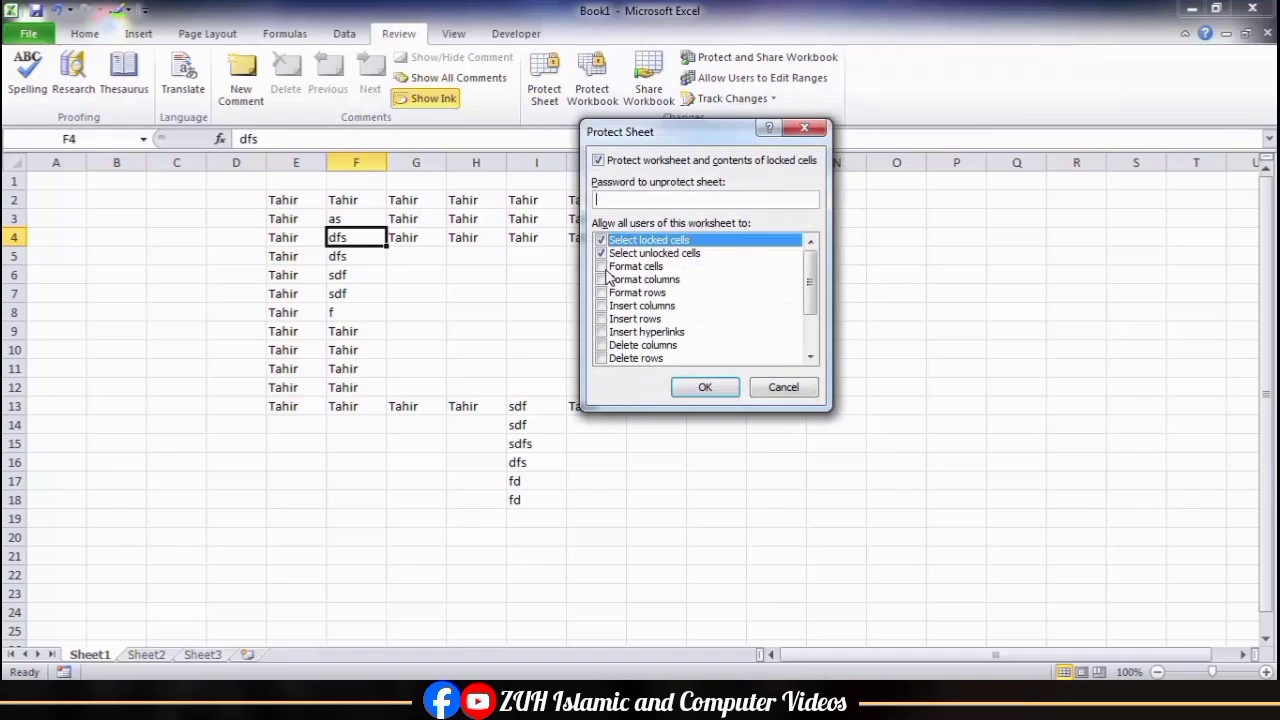
pyautogui.click(778, 387)
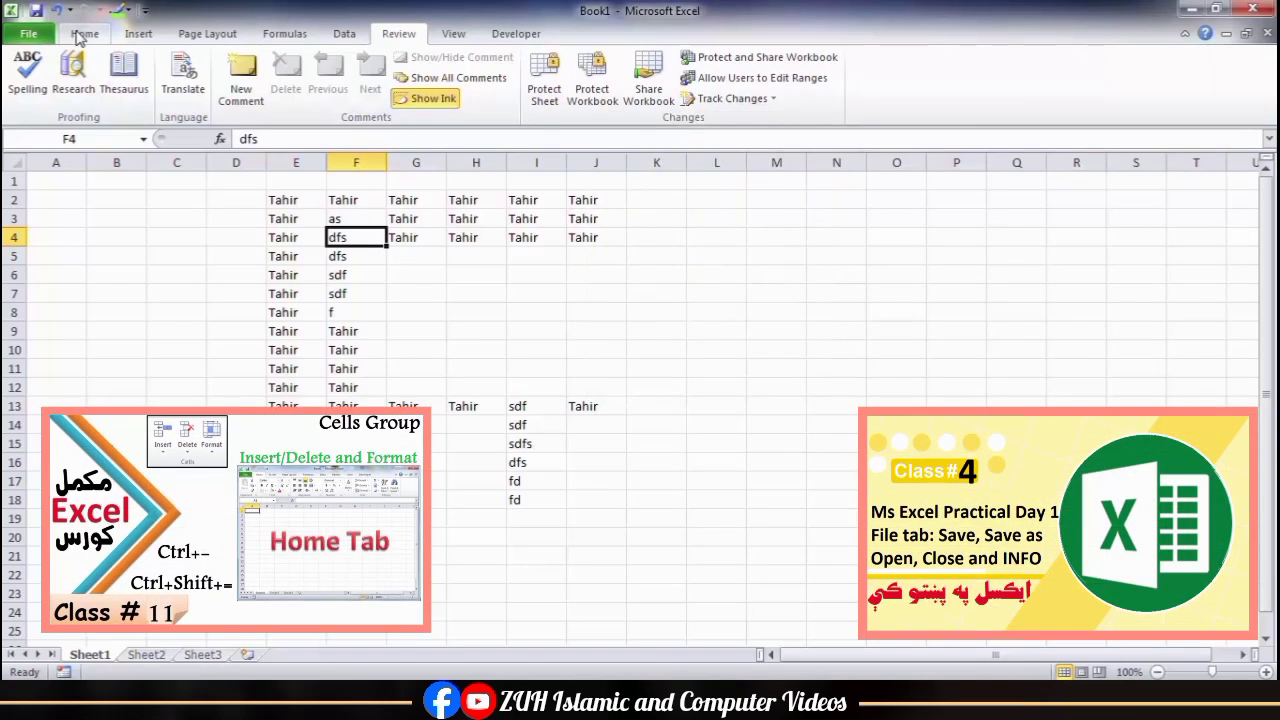
pyautogui.click(82, 34)
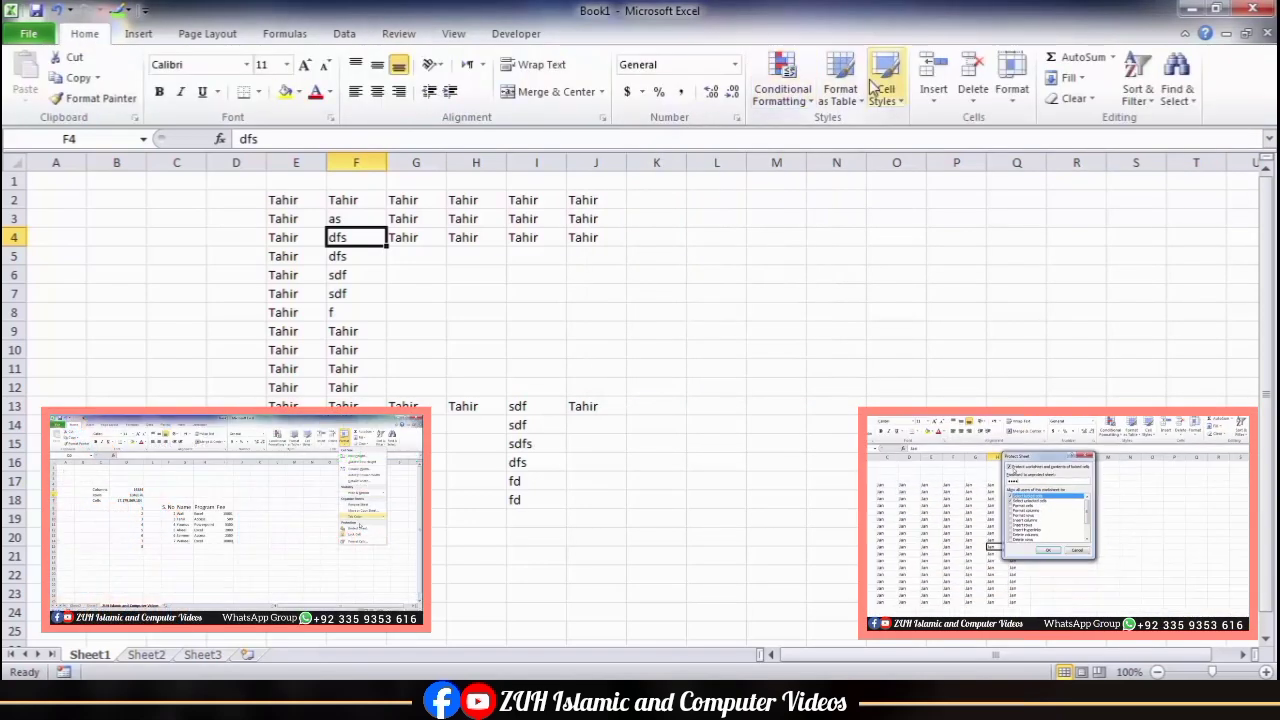
pyautogui.rightClick(475, 162)
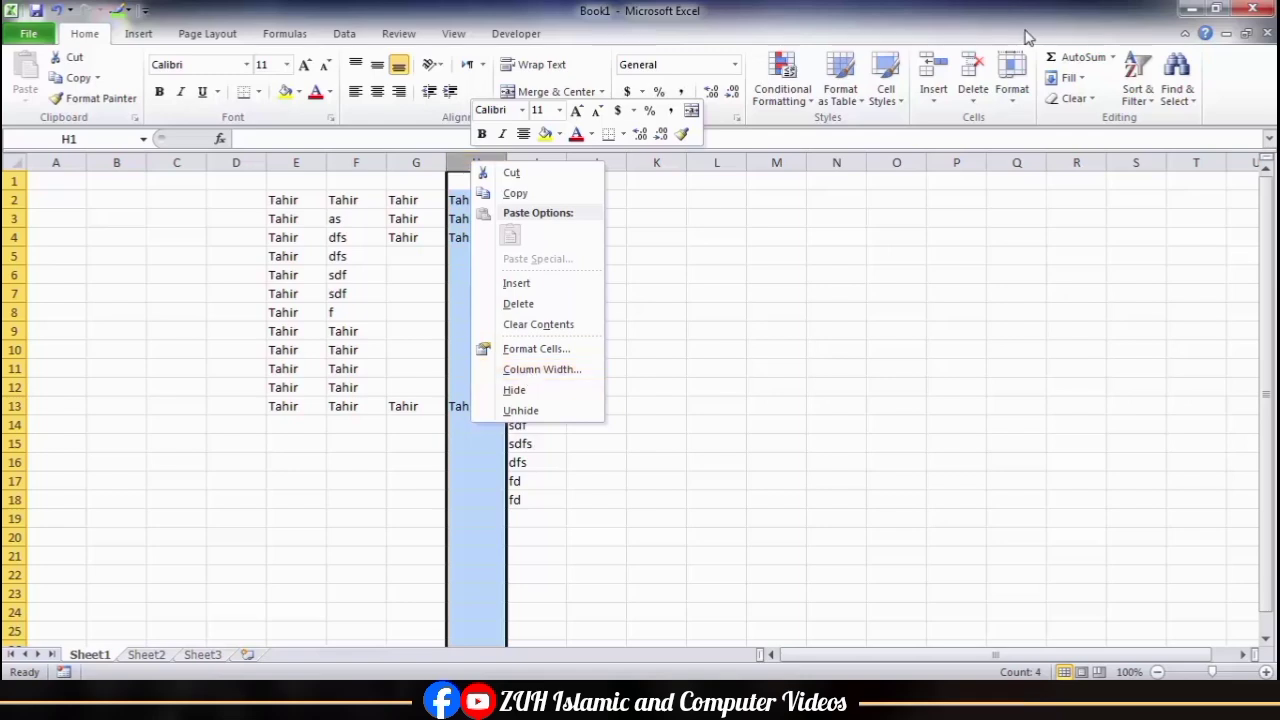
pyautogui.click(1012, 85)
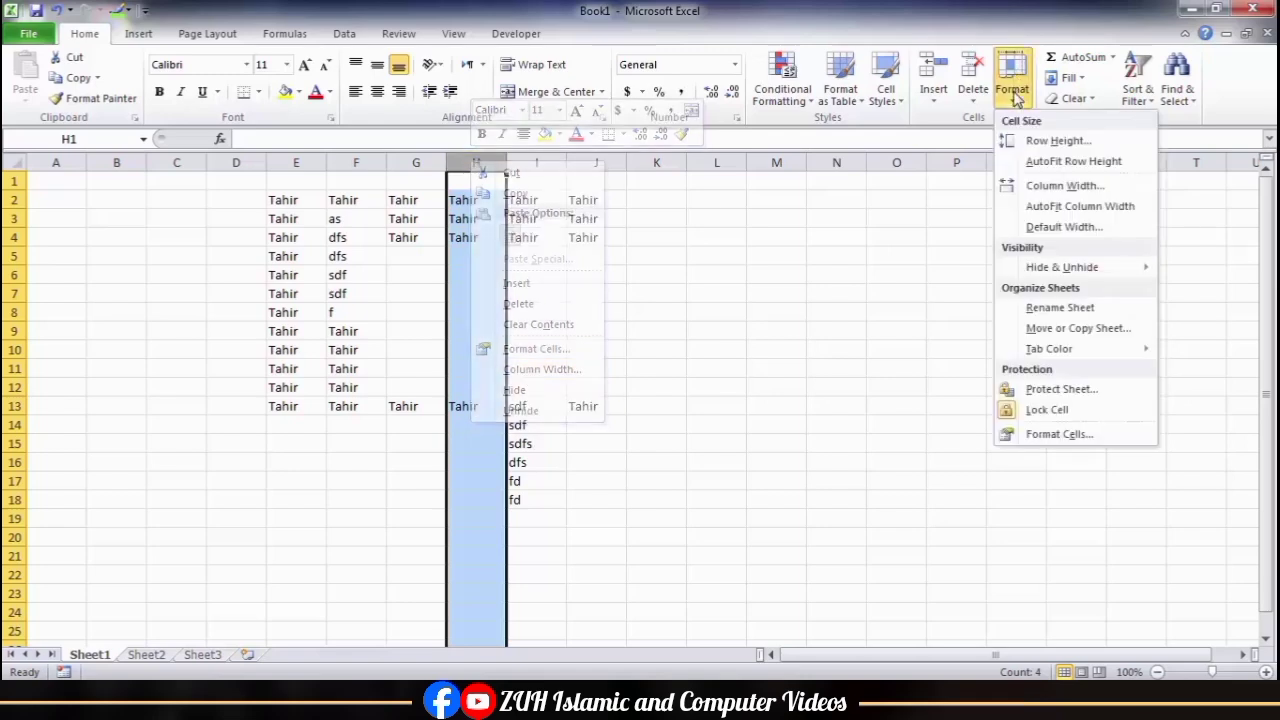
pyautogui.click(1055, 389)
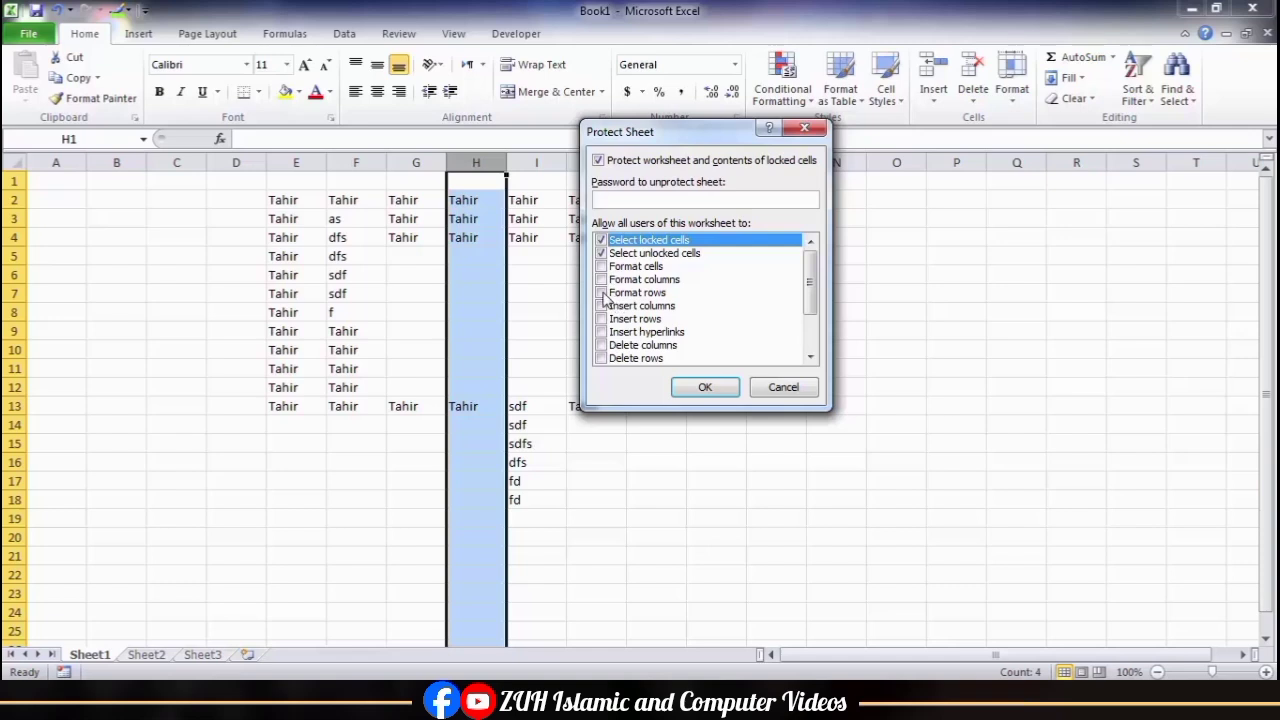
pyautogui.click(602, 293)
pyautogui.click(602, 306)
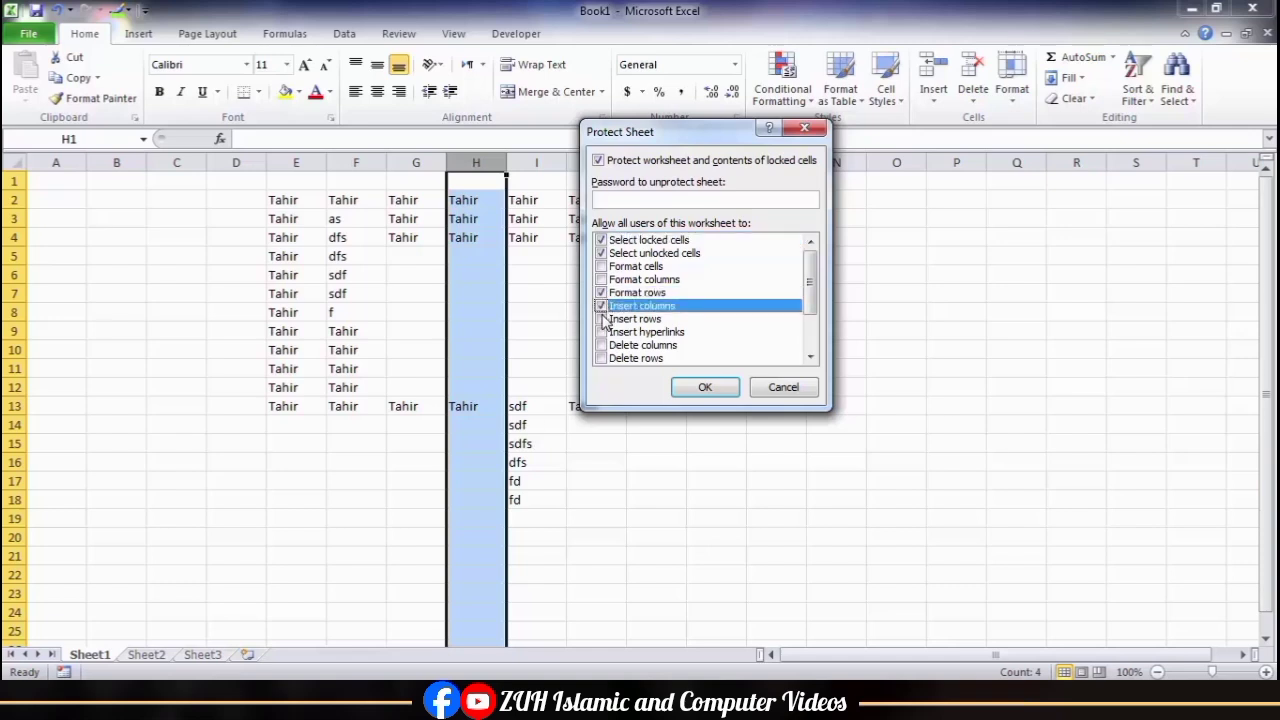
pyautogui.click(602, 319)
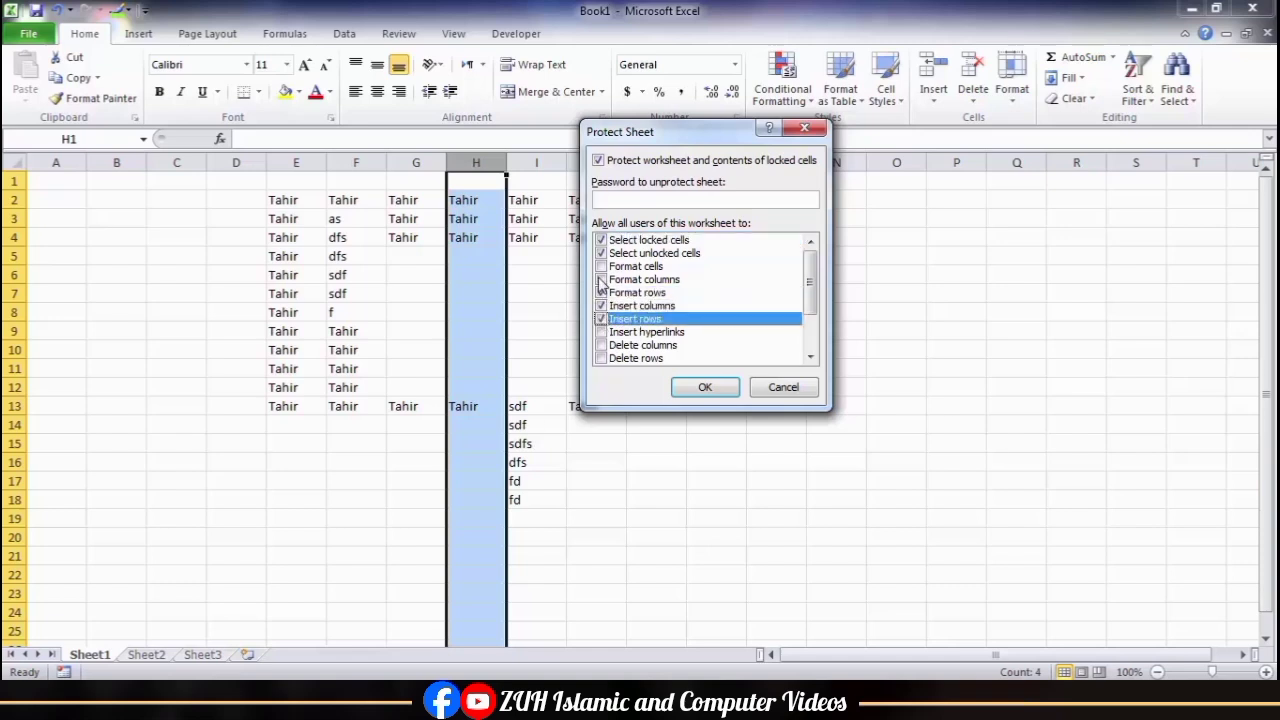
pyautogui.click(806, 397)
# Step: Clear the contents of the range E2:J18
pyautogui.click(660, 280)
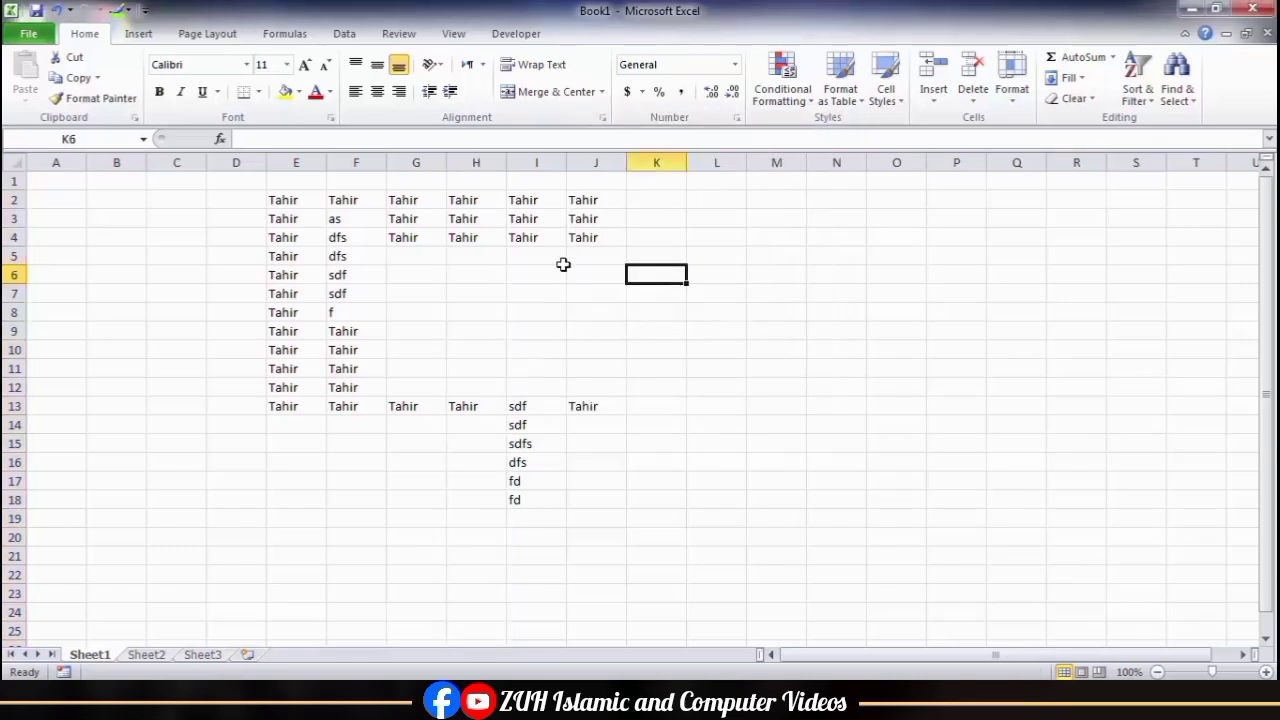
pyautogui.moveTo(280, 200); pyautogui.dragTo(601, 500)
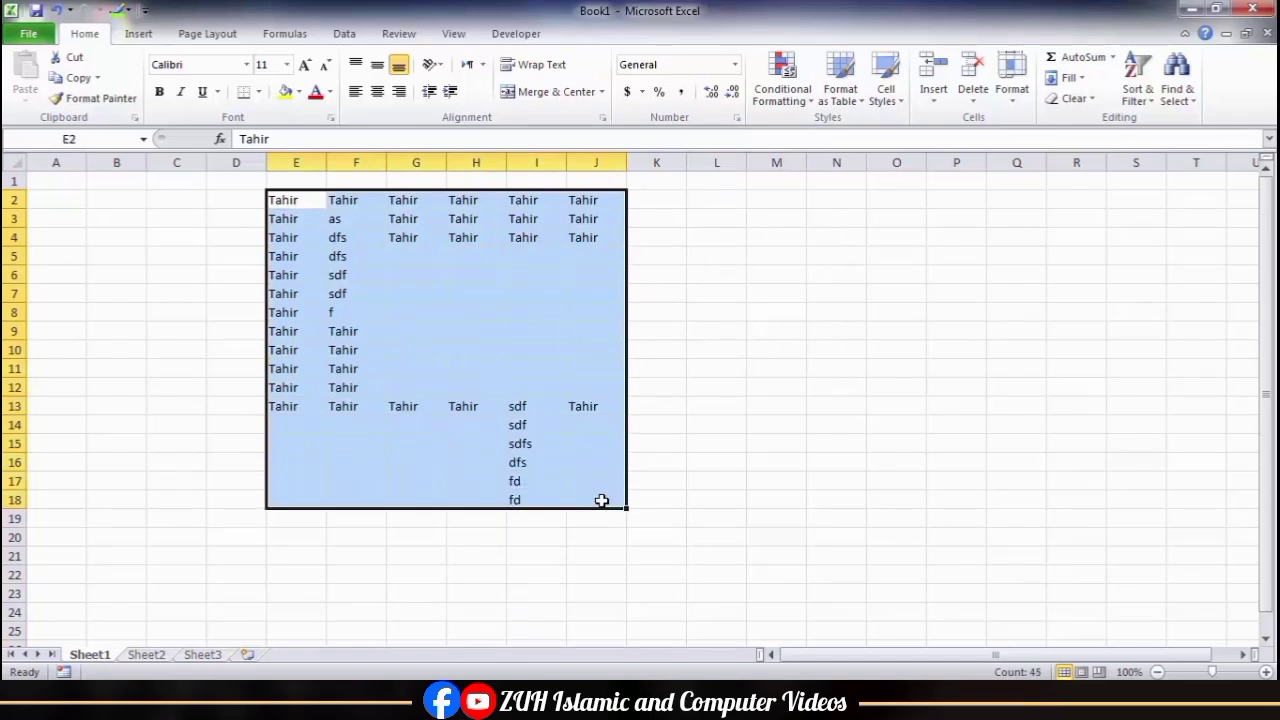
pyautogui.press('Delete')
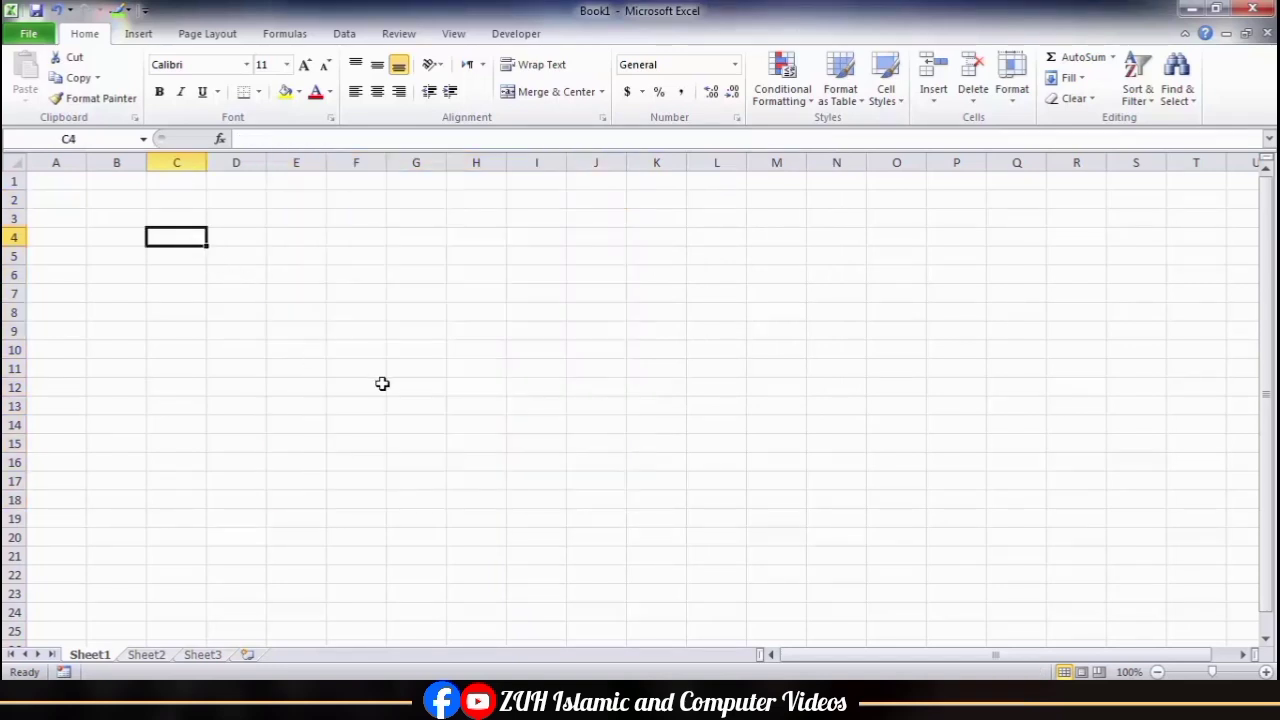
# Step: Enter Numbers, 150, 250, 300, 500 in C4:C8 with a total in C9, a totalled list in G4:G9 and a Qty/Price/Total table in L6:N10
pyautogui.write('Numbers')
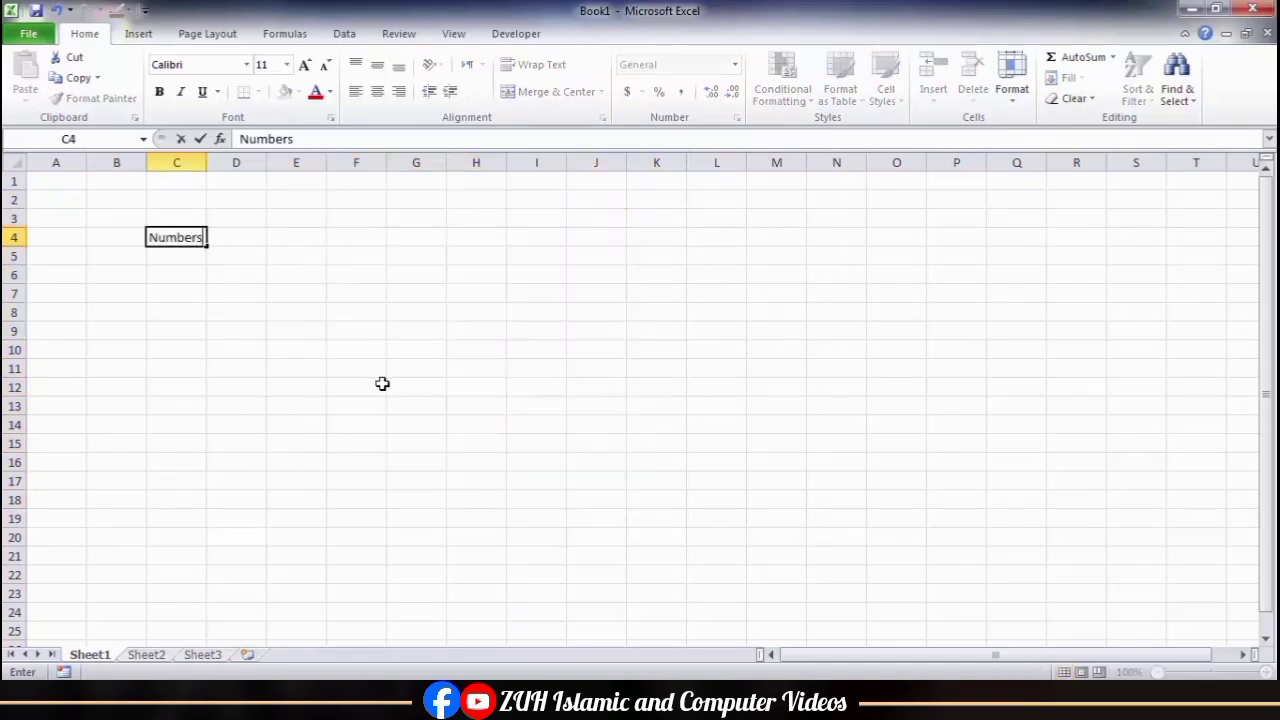
pyautogui.press('Return')
pyautogui.write('150')
pyautogui.press('Return')
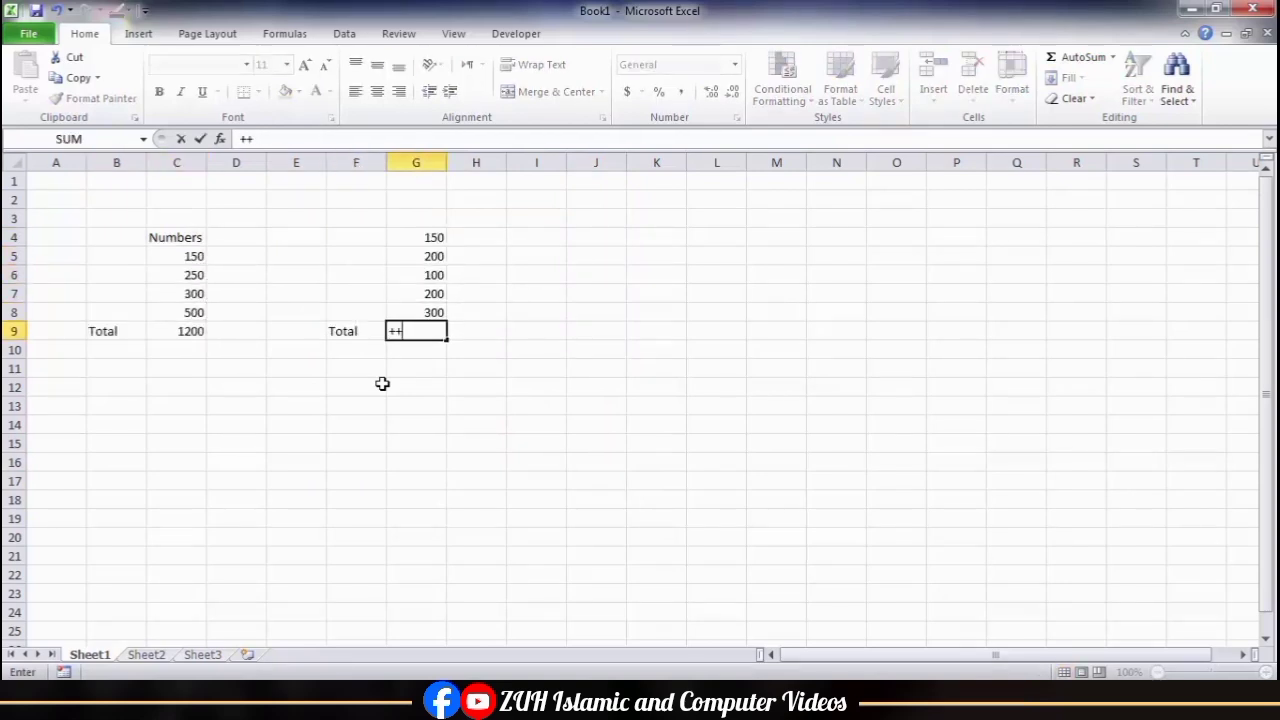
pyautogui.click(538, 330)
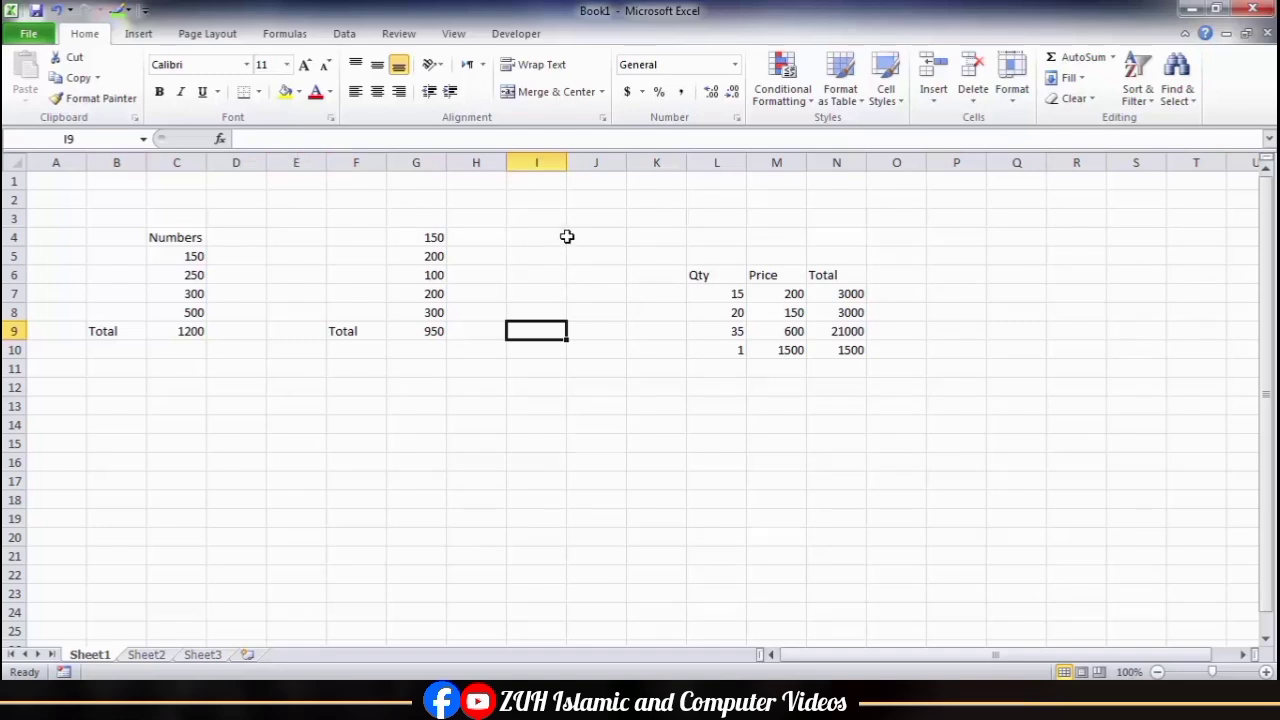
# Step: Turn off the Locked protection setting for every cell in the sheet
pyautogui.click(14, 162)
pyautogui.click(737, 117)
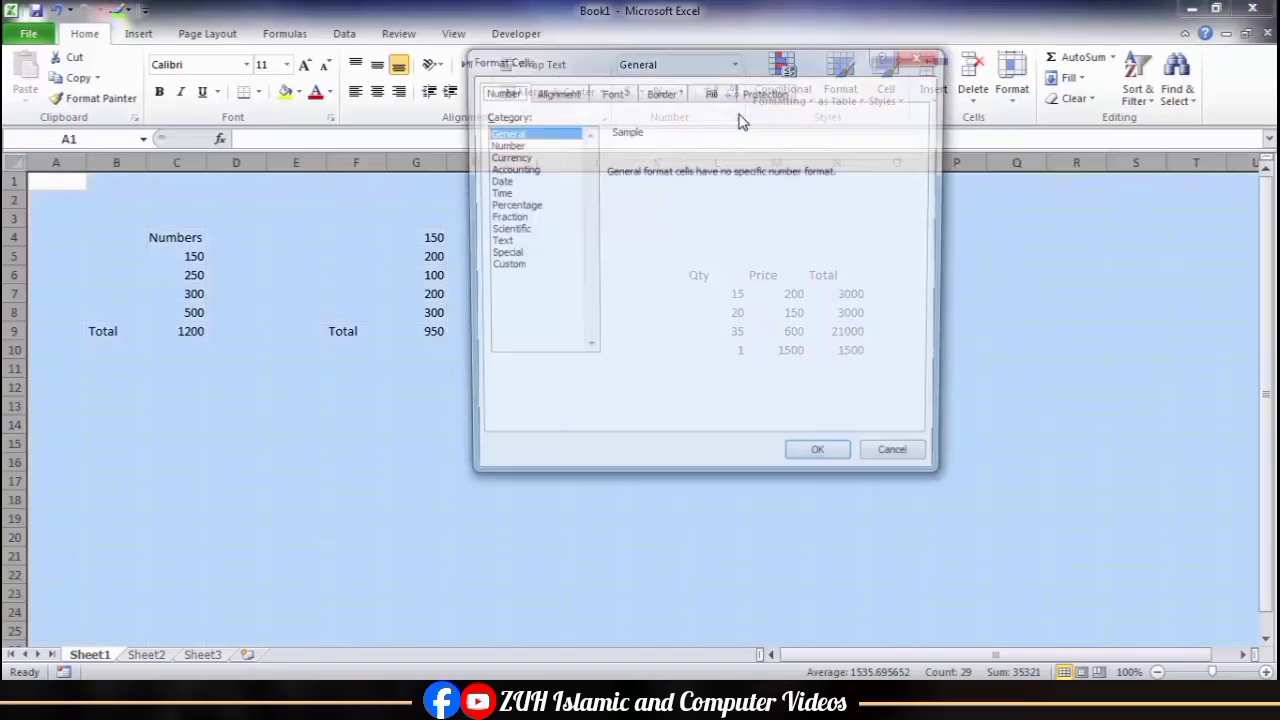
pyautogui.click(760, 91)
pyautogui.click(490, 117)
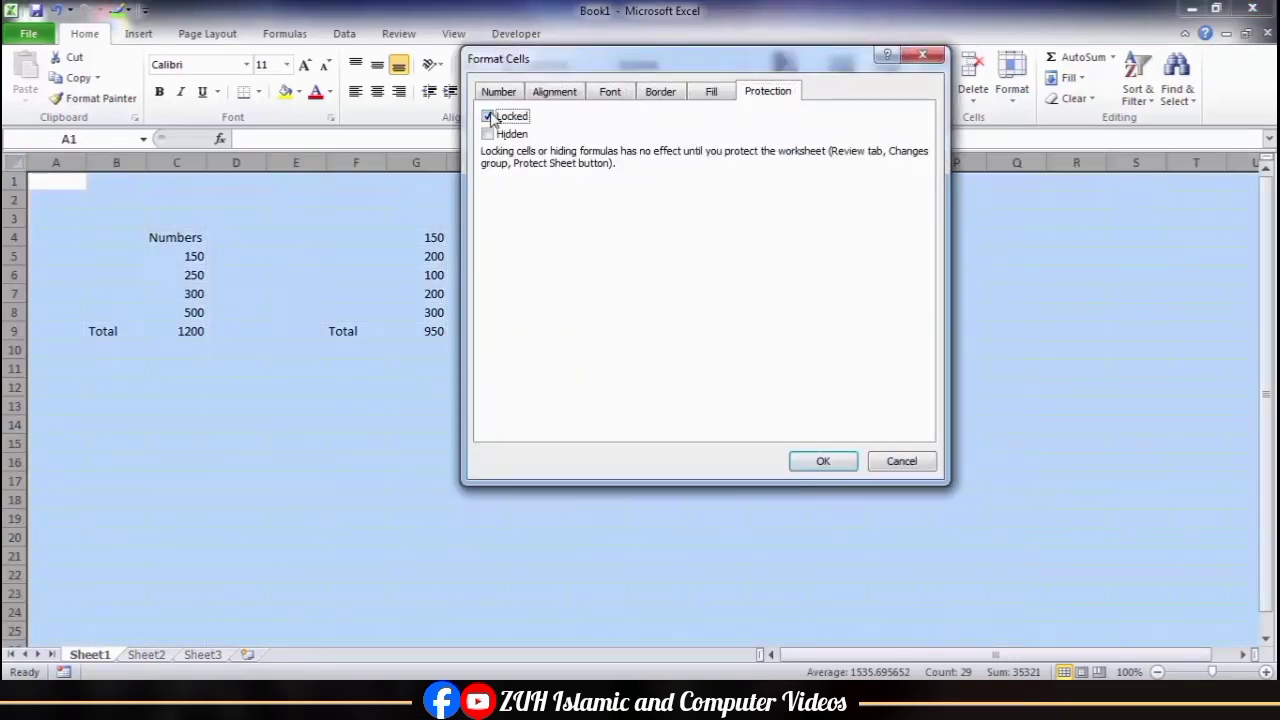
pyautogui.click(823, 461)
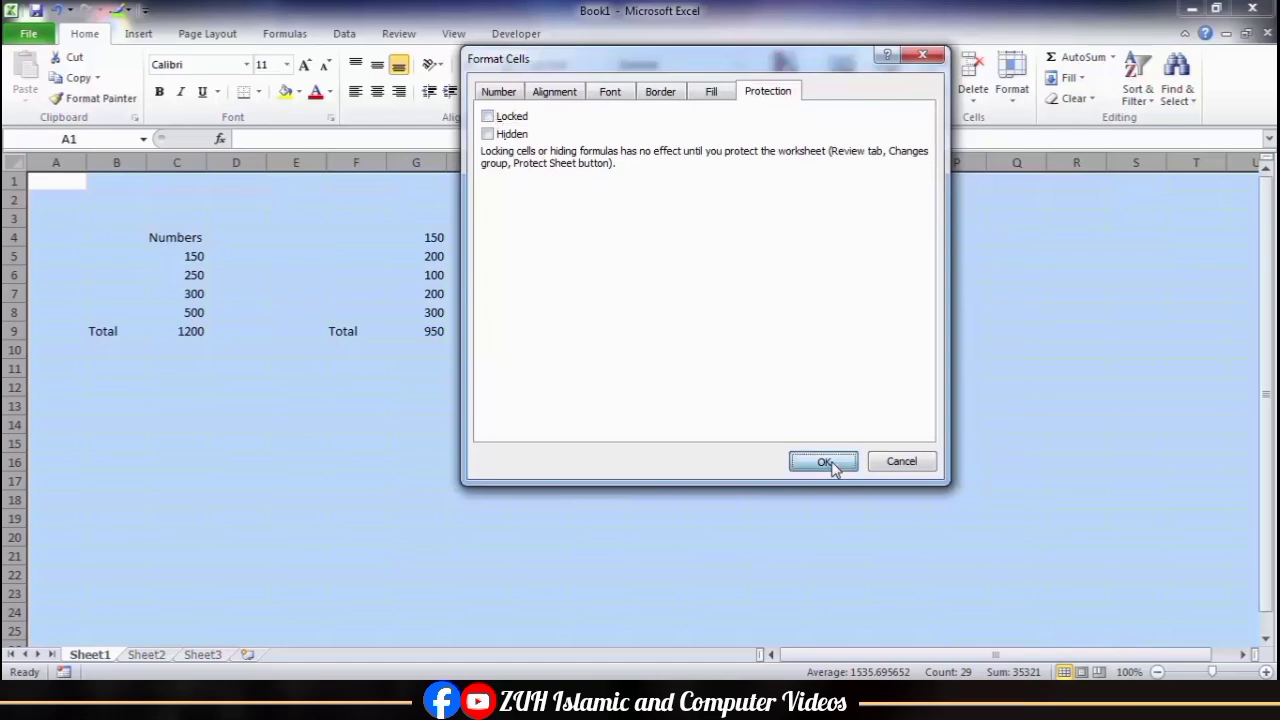
pyautogui.click(518, 374)
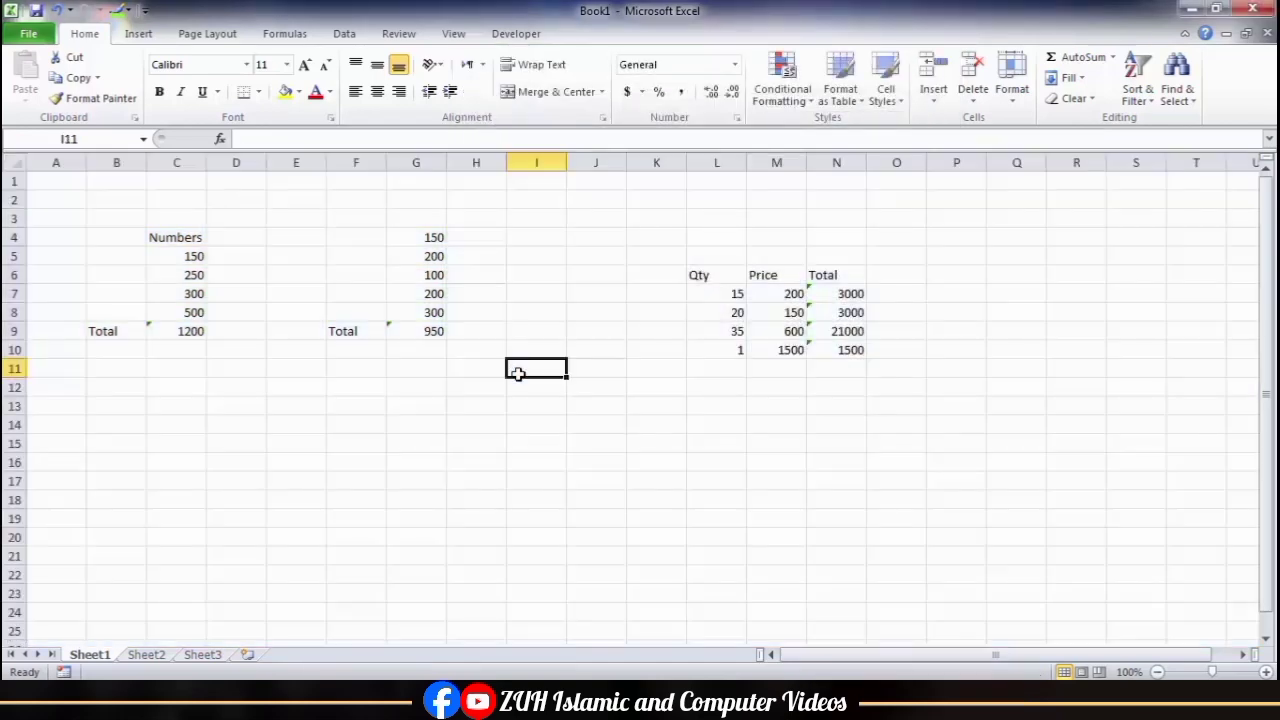
# Step: Select all formula cells with Go To Special and set their protection to Locked and Hidden
pyautogui.click(1184, 104)
pyautogui.click(1175, 183)
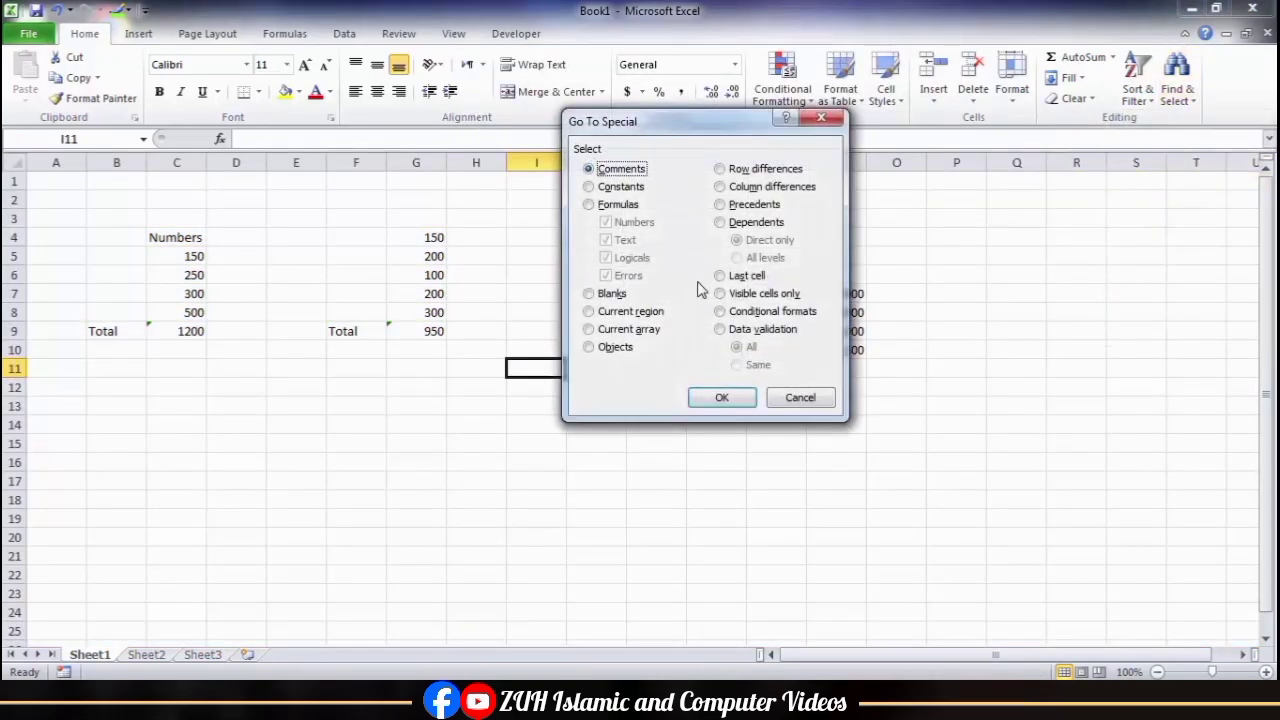
pyautogui.click(590, 205)
pyautogui.click(721, 397)
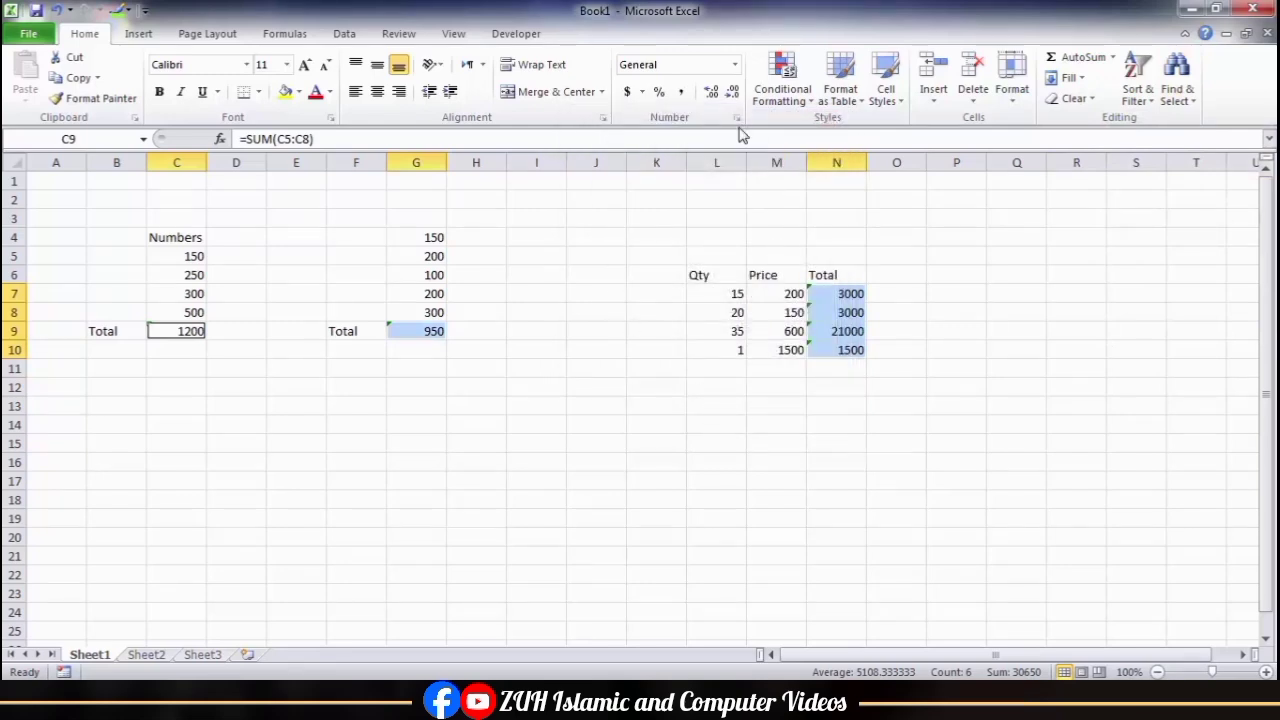
pyautogui.hotkey('ctrl', '1')
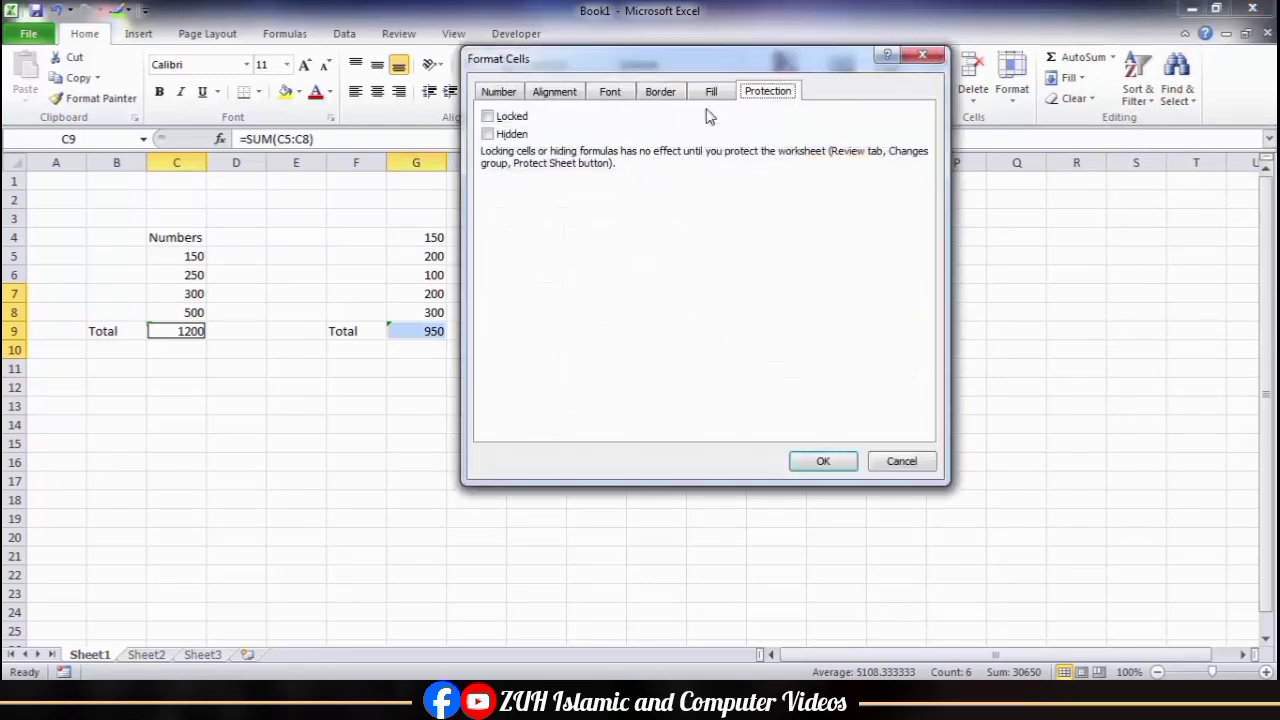
pyautogui.click(488, 116)
pyautogui.click(488, 133)
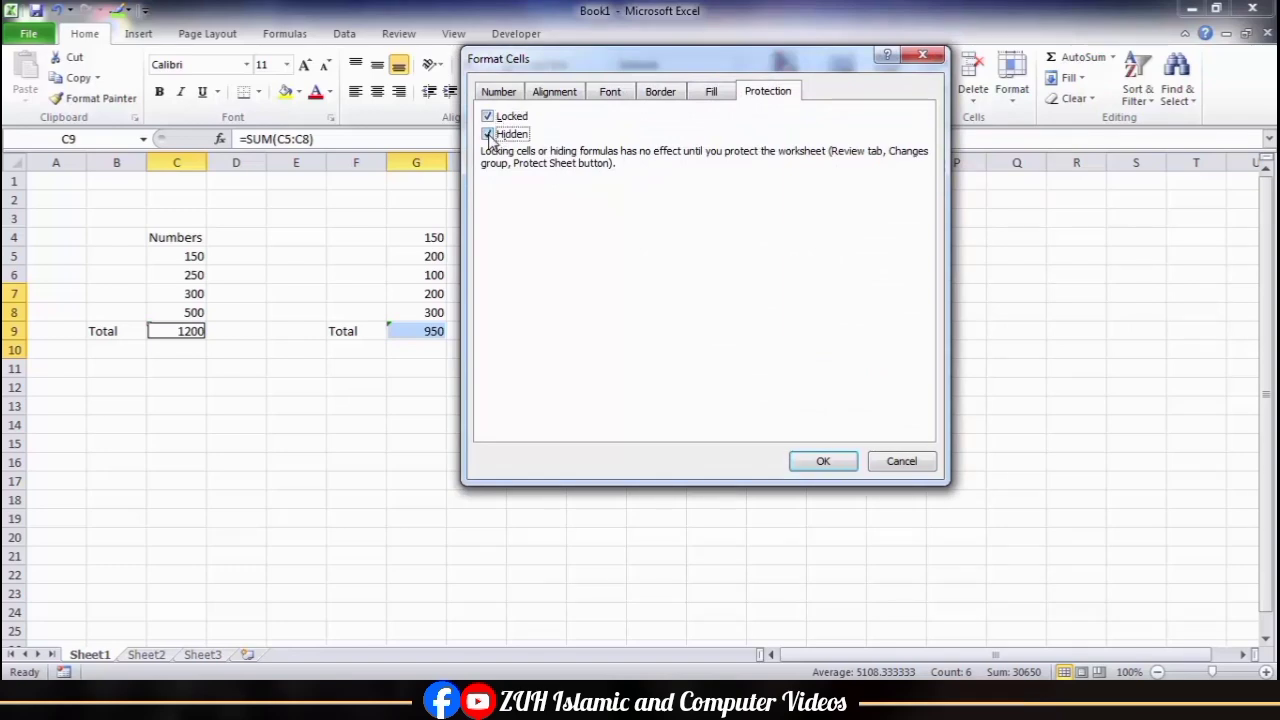
pyautogui.click(821, 463)
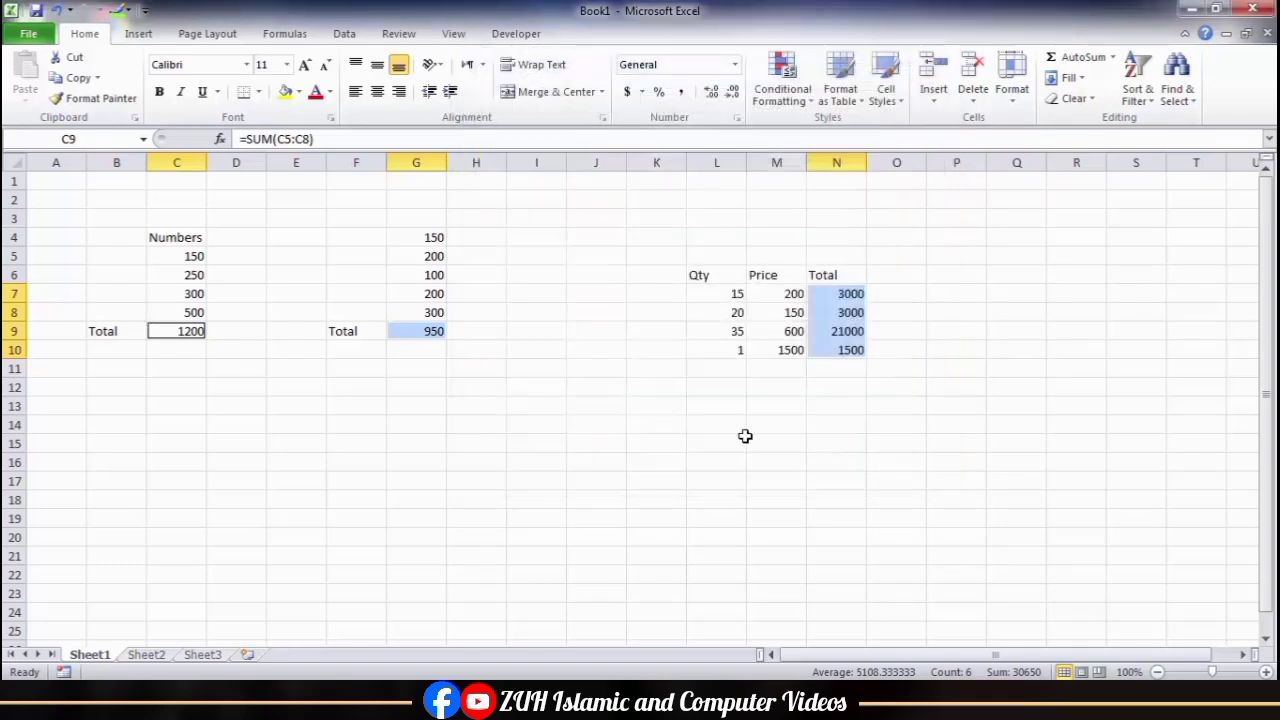
pyautogui.click(590, 383)
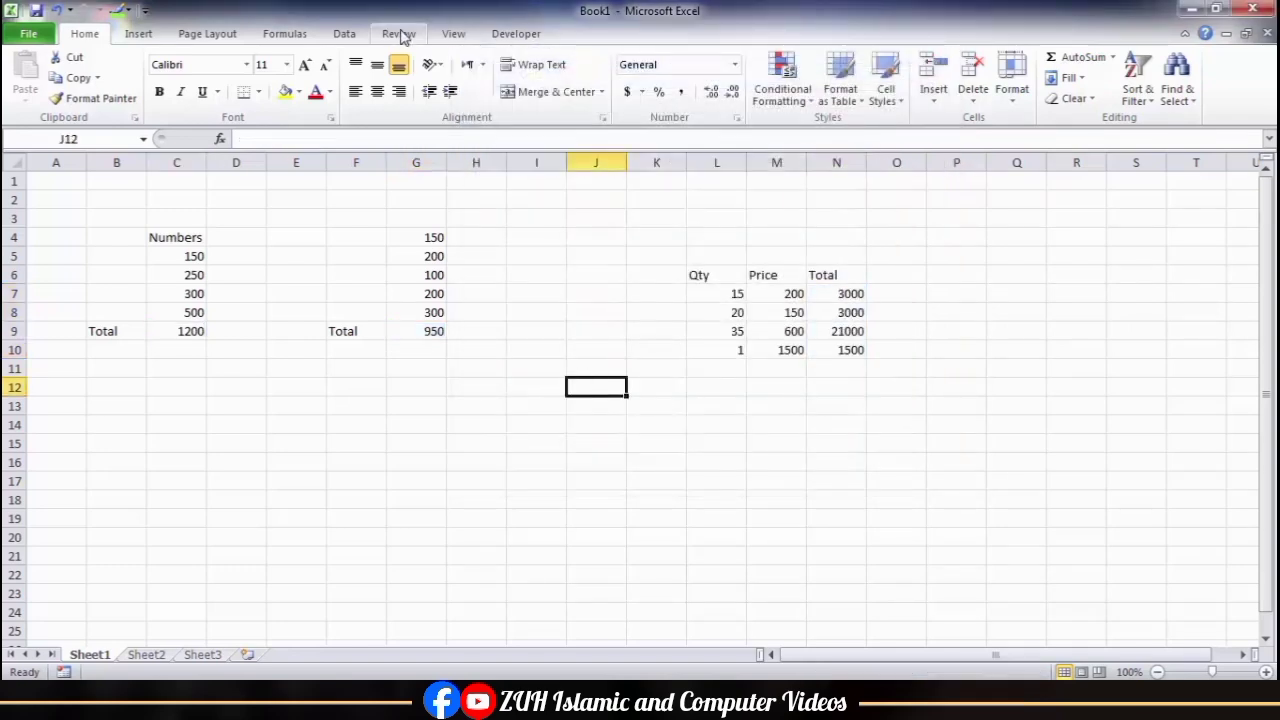
# Step: Protect the sheet with a password, disallowing selection of locked cells, and confirm the sheet password
pyautogui.click(398, 33)
pyautogui.click(574, 92)
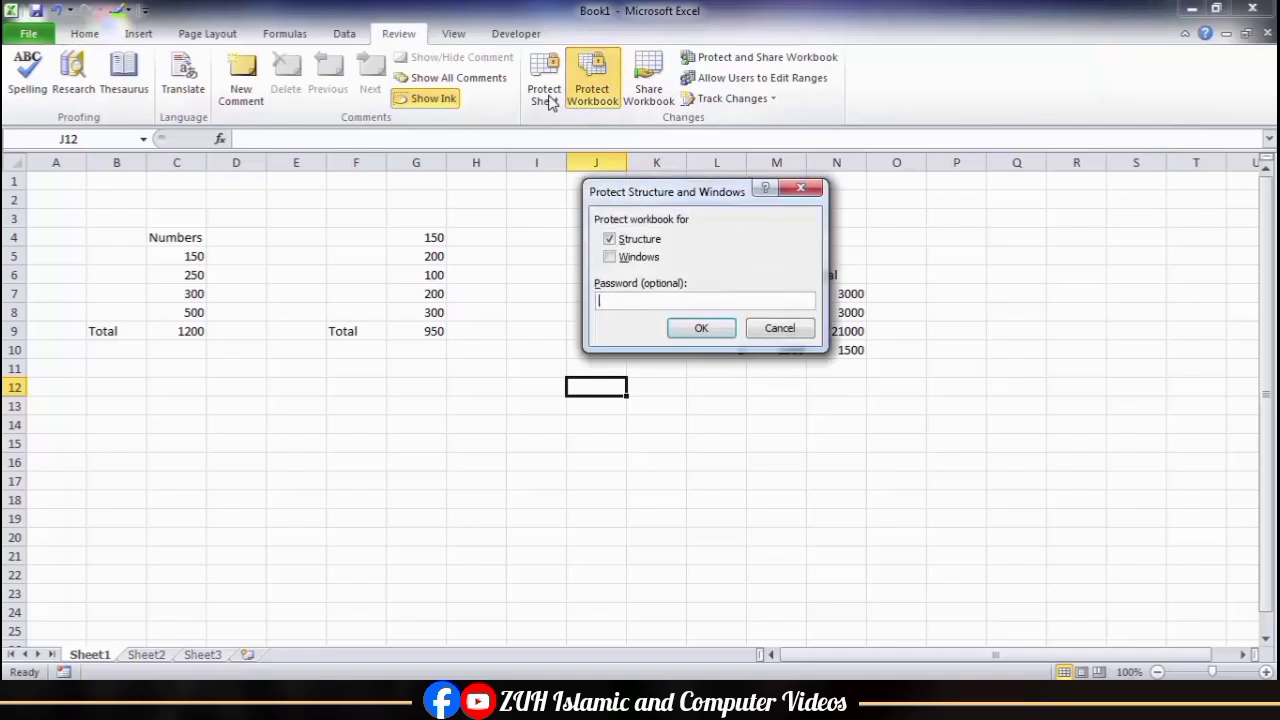
pyautogui.click(775, 328)
pyautogui.click(546, 92)
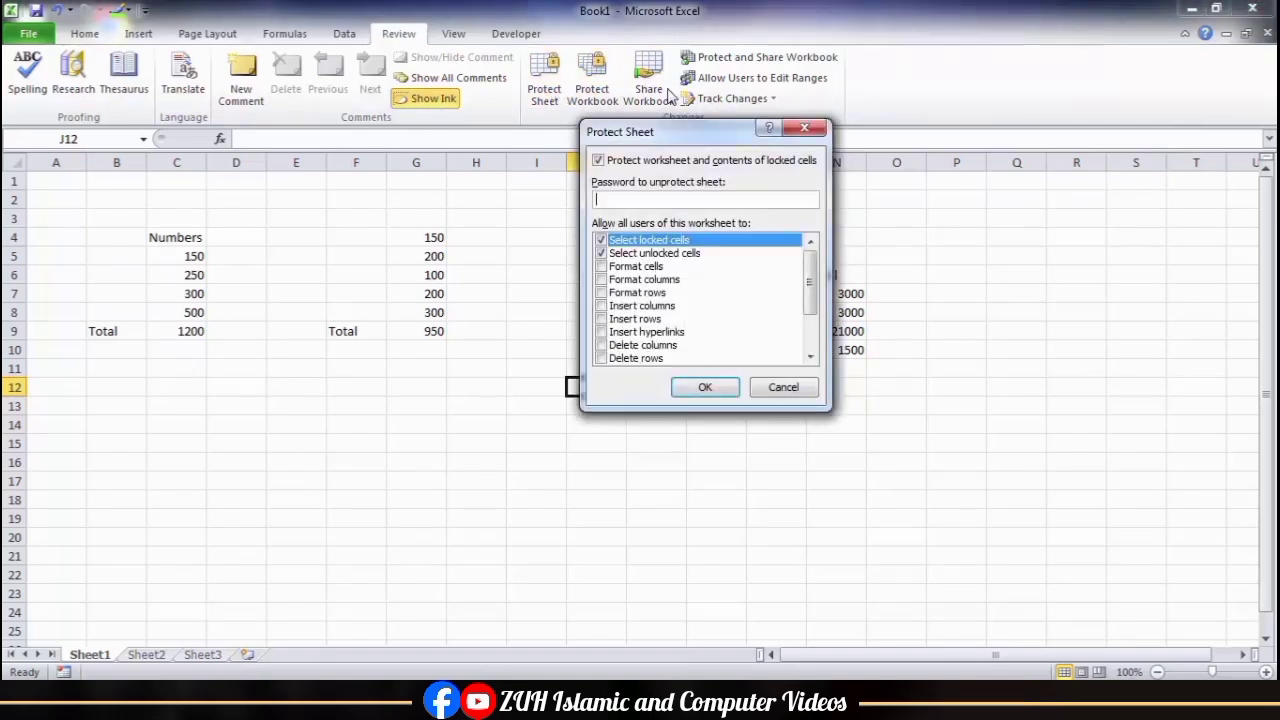
pyautogui.click(607, 245)
pyautogui.press('Return')
pyautogui.write('1234')
pyautogui.press('Return')
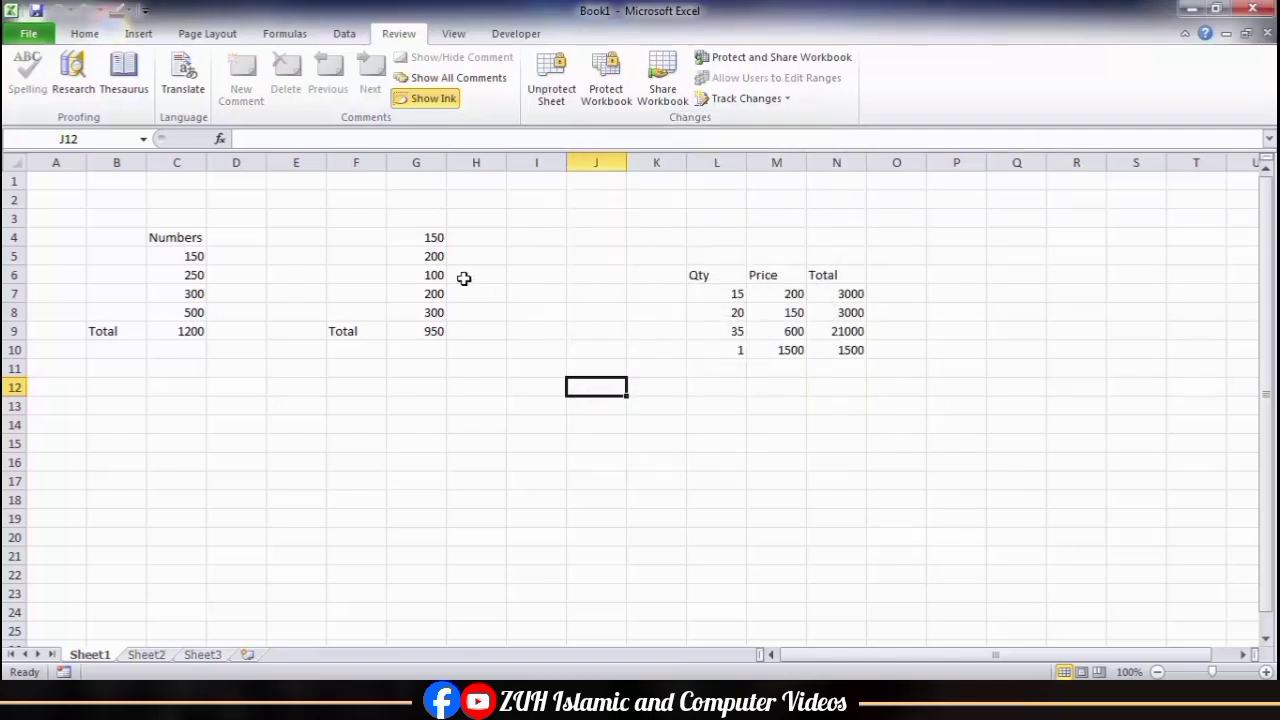
# Step: Change the unlocked number cells G4 to 15000 and G5 to 1300 on the protected sheet
pyautogui.click(420, 240)
pyautogui.write('15000')
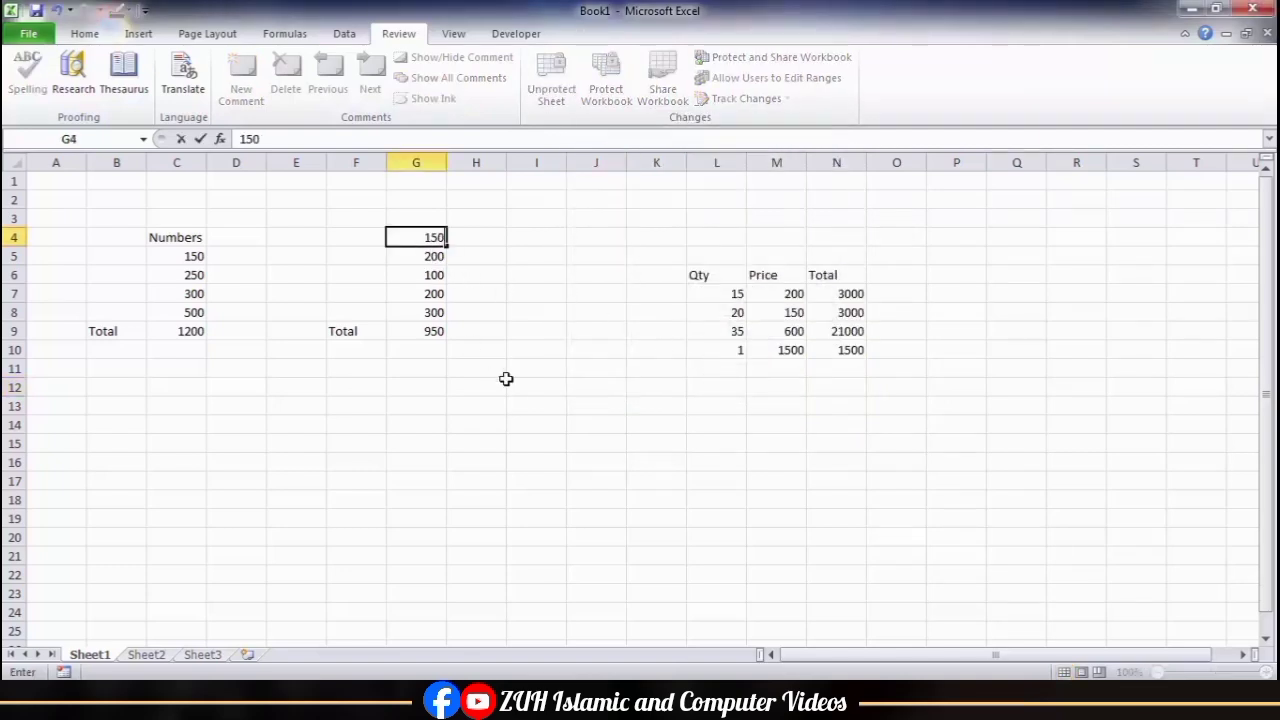
pyautogui.press('Return')
pyautogui.write('1300')
pyautogui.press('Return')
pyautogui.press('Return')
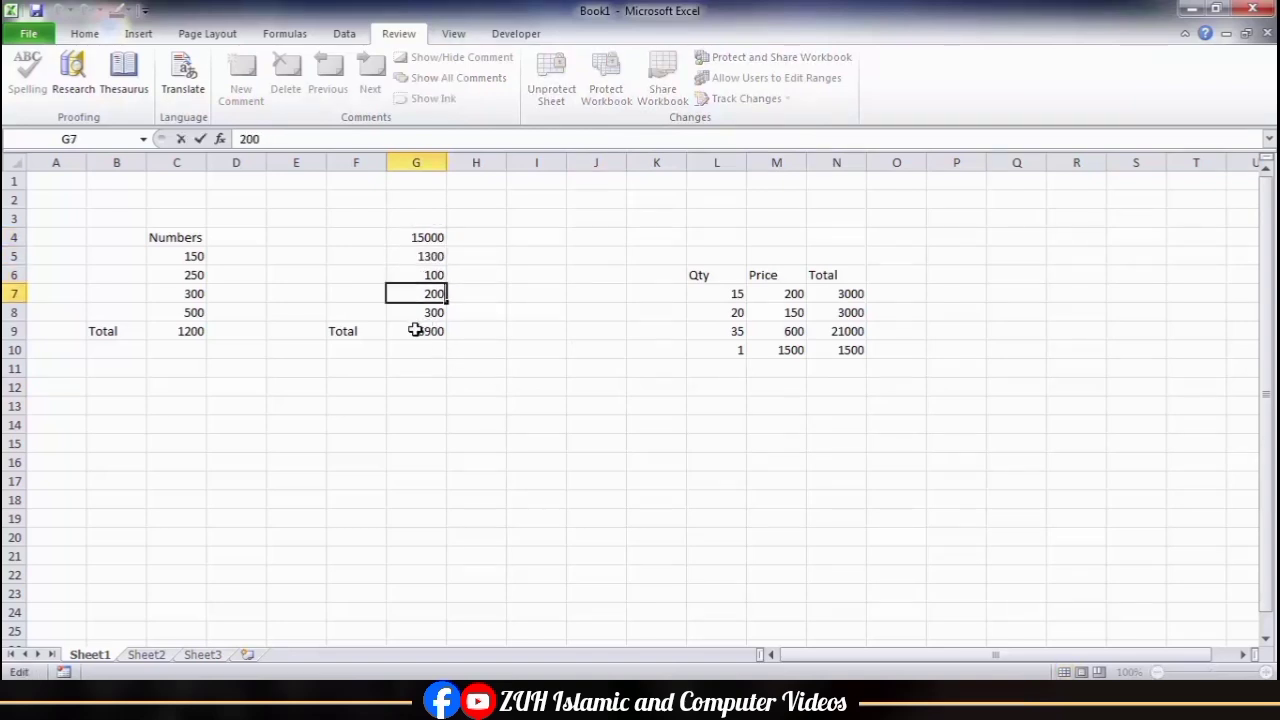
pyautogui.click(434, 314)
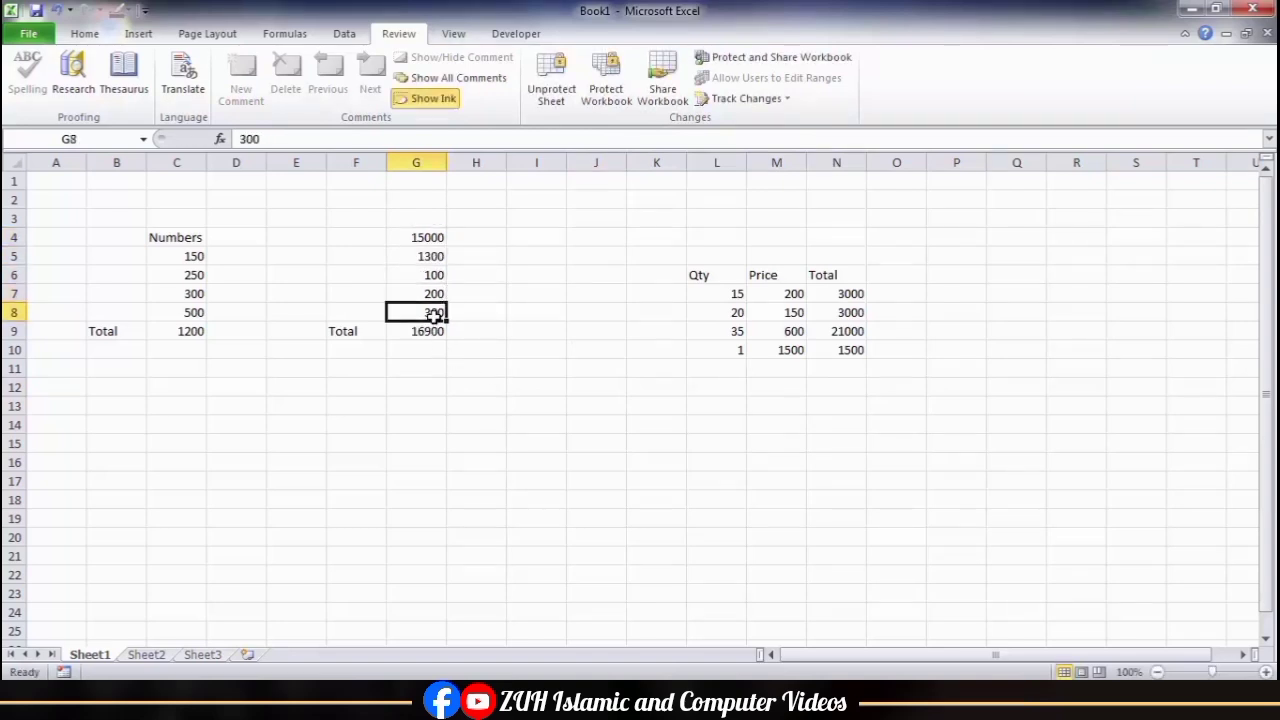
# Step: Move the cell selection back and forth around the total in G9 to check whether the locked formula cell can be selected
pyautogui.press('Down')
pyautogui.press('Up')
pyautogui.press('Down')
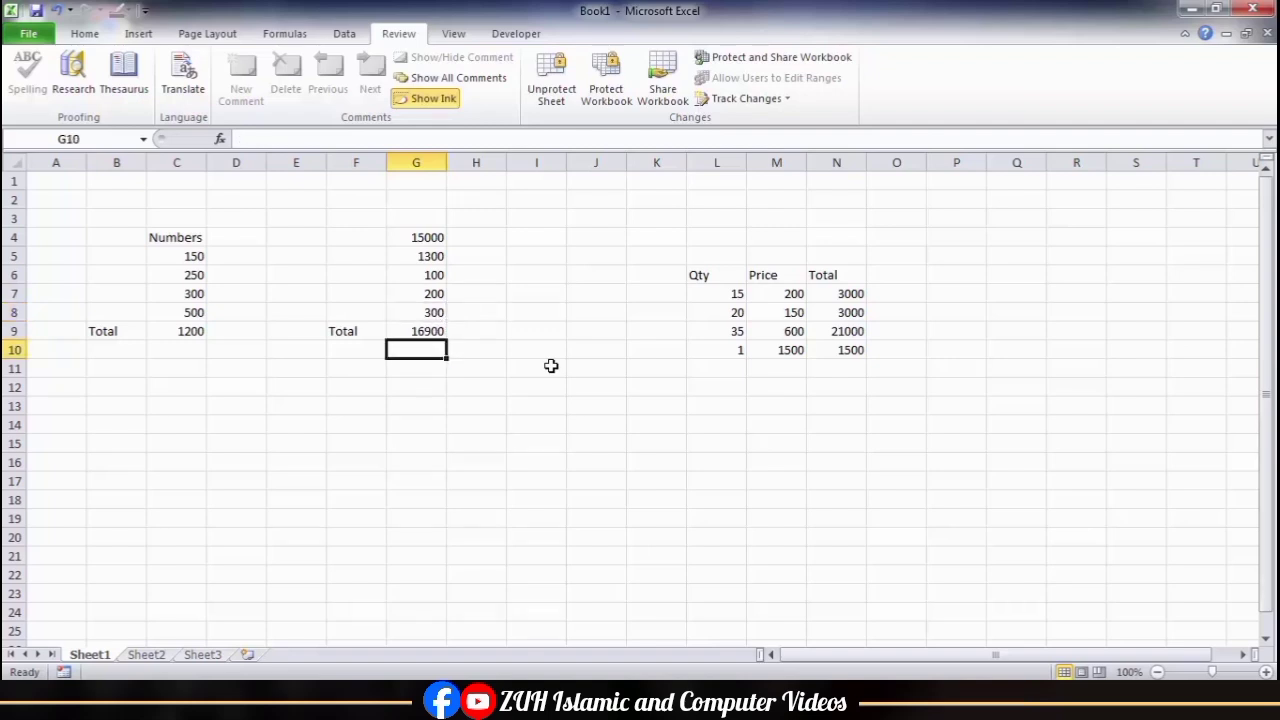
pyautogui.press('Up')
pyautogui.press('Down')
pyautogui.press('Up')
pyautogui.press('Down')
pyautogui.press('Up')
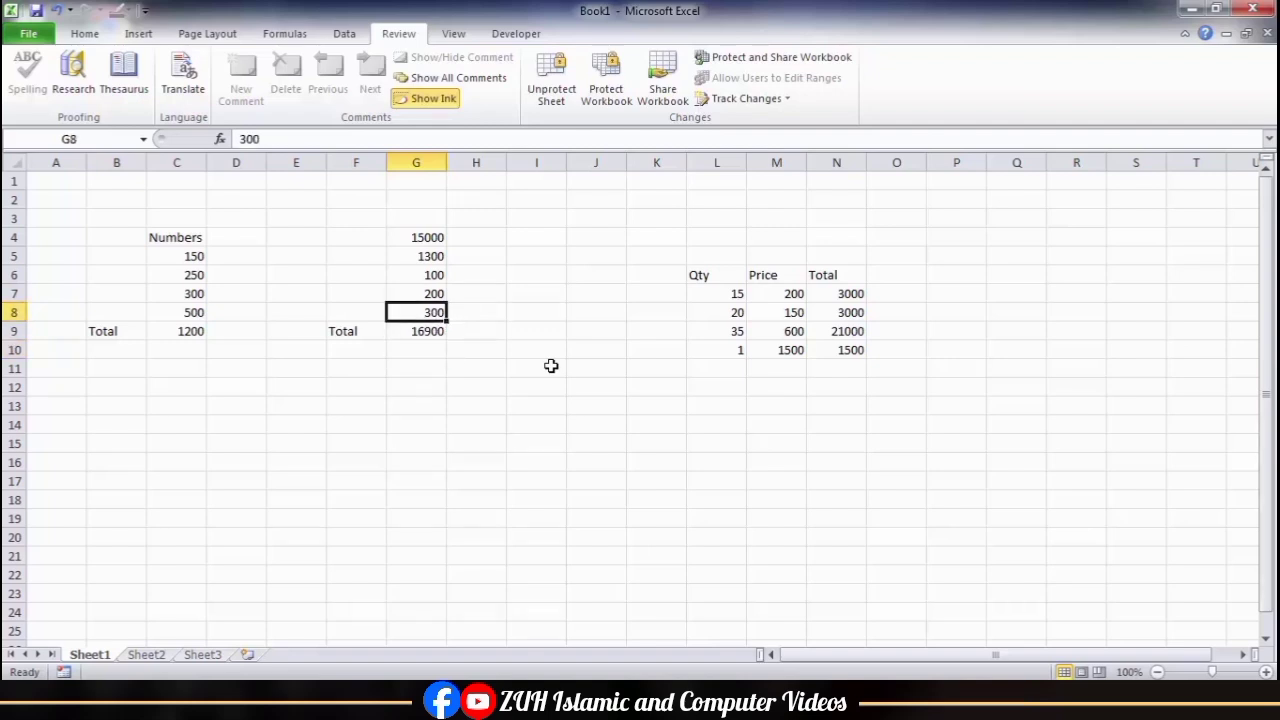
pyautogui.press('Down')
pyautogui.press('Up')
pyautogui.press('Right')
pyautogui.press('Right')
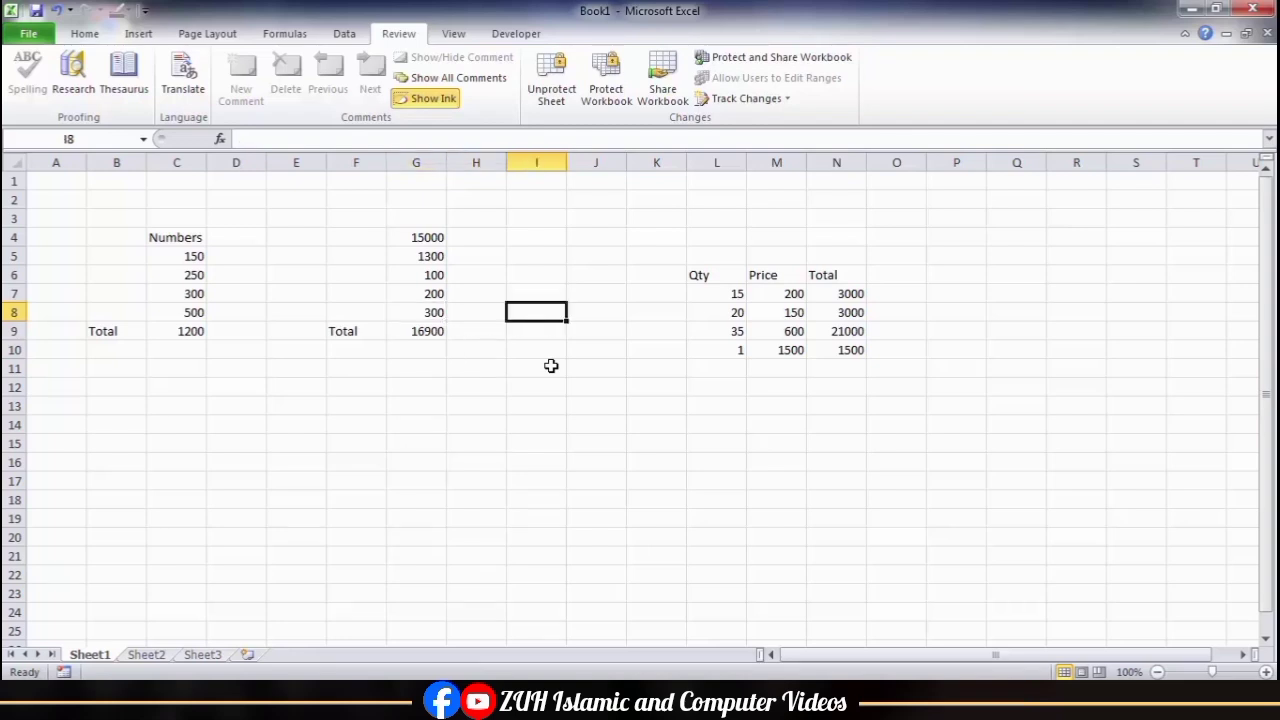
# Step: Unprotect the sheet by entering the sheet password
pyautogui.click(553, 88)
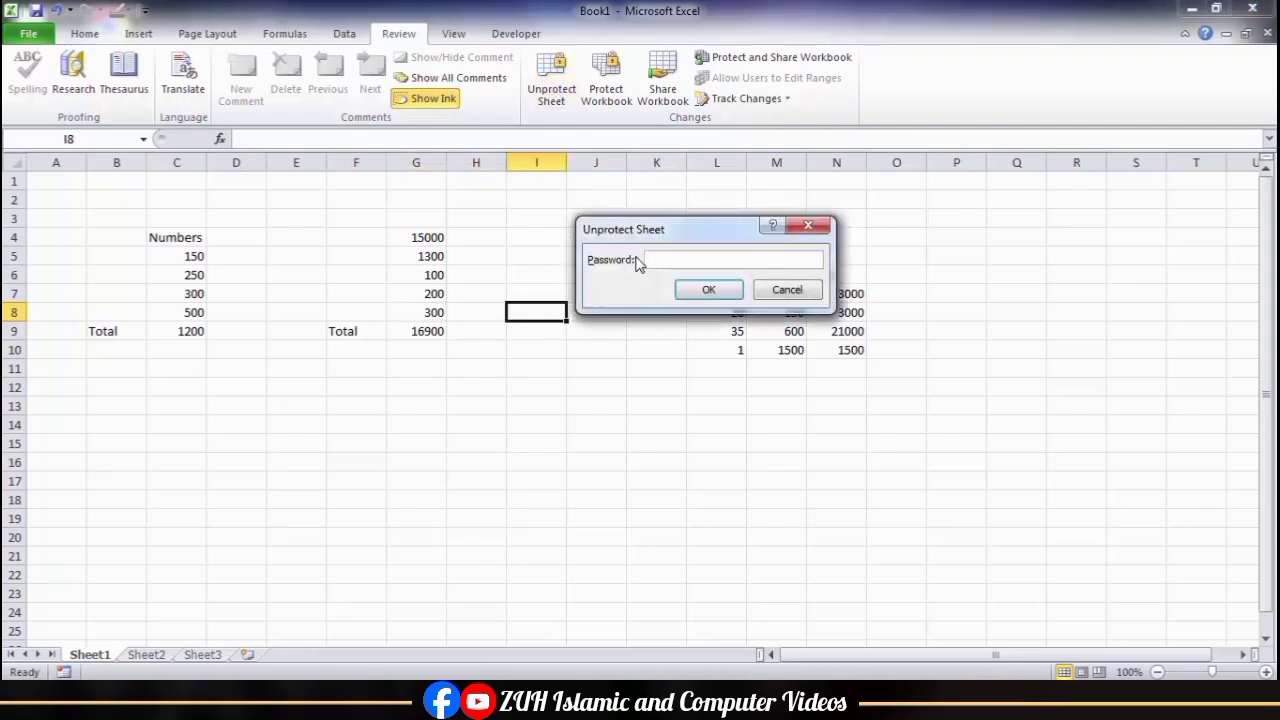
pyautogui.write('••••')
pyautogui.press('Return')
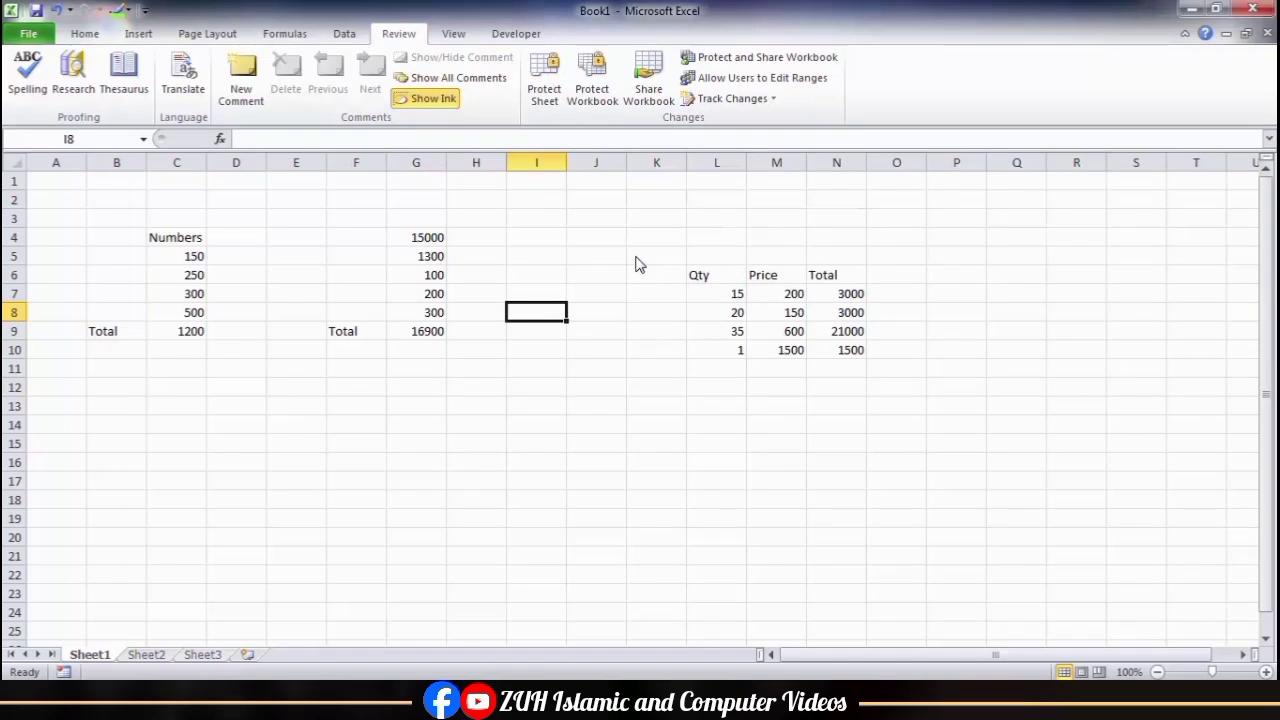
# Step: Close Book1 without saving the changes and create a new blank workbook
pyautogui.click(470, 409)
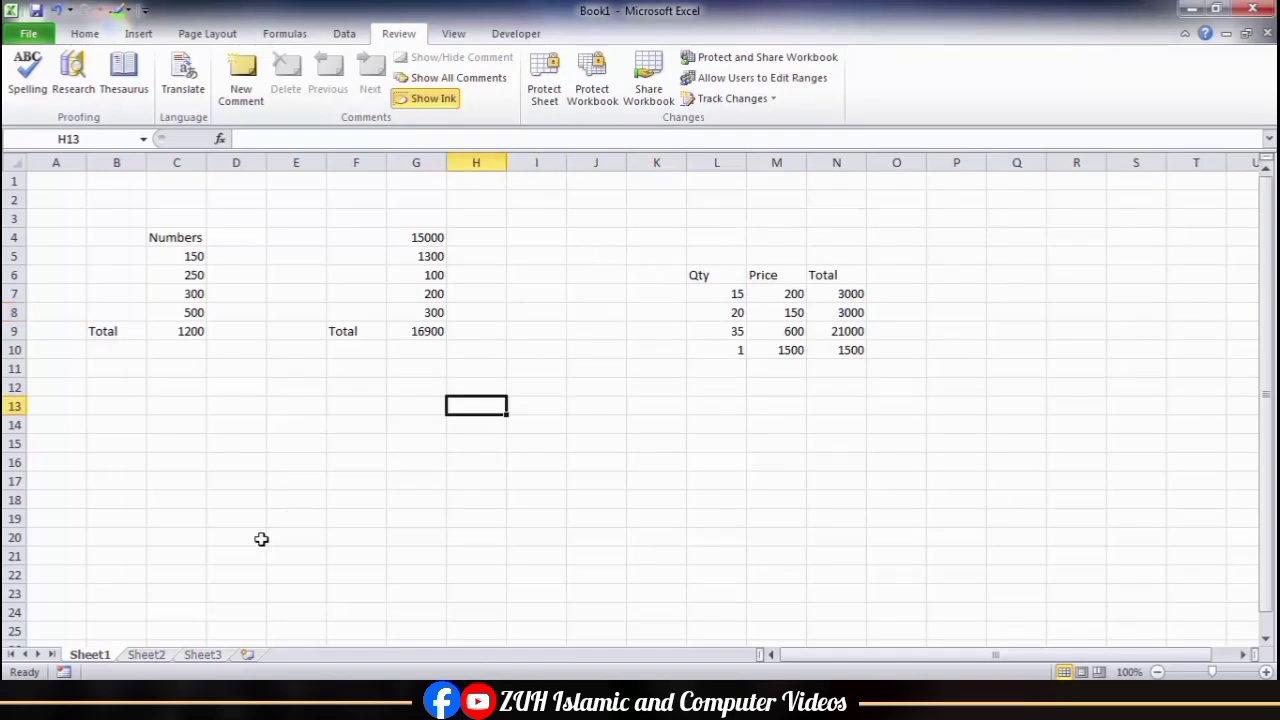
pyautogui.hotkey('ctrl', 'w')
pyautogui.press('Right')
pyautogui.press('Return')
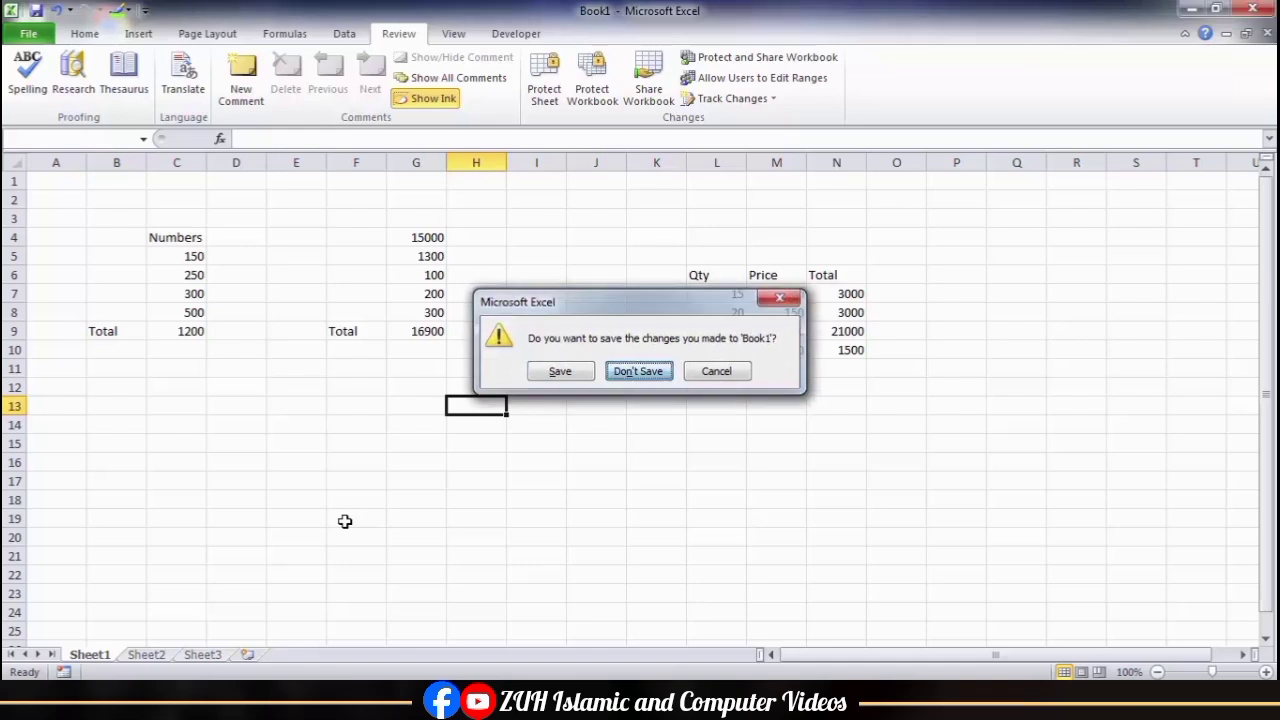
pyautogui.hotkey('ctrl', 'n')
# Step: Fill every cell of the range E5:M16 with the text Protect
pyautogui.moveTo(284, 254); pyautogui.dragTo(792, 444)
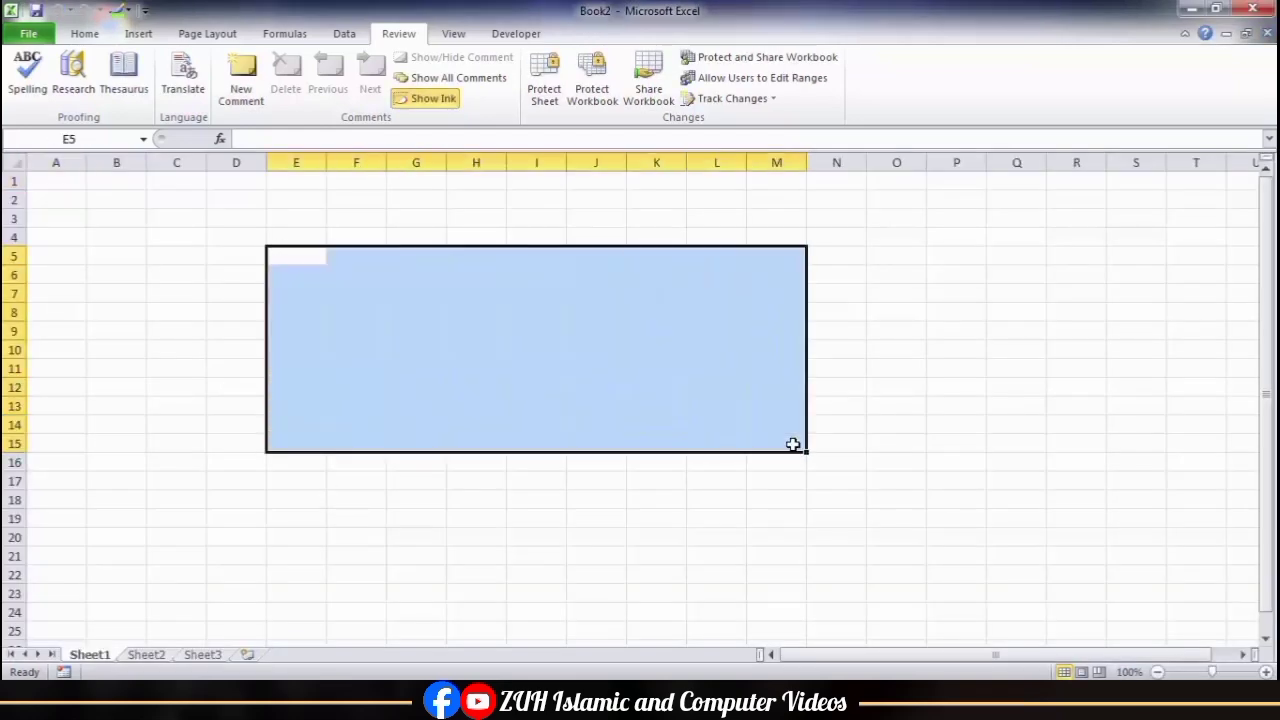
pyautogui.write('Pro')
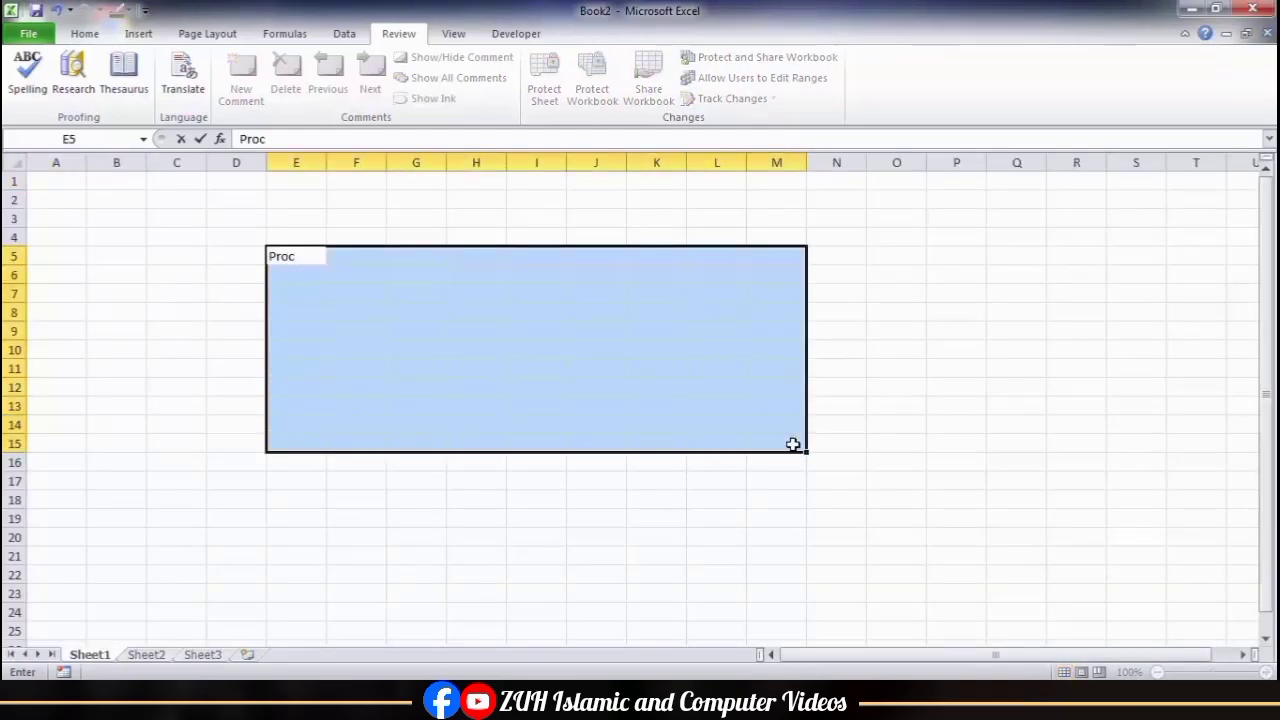
pyautogui.write('tect')
pyautogui.press('Return')
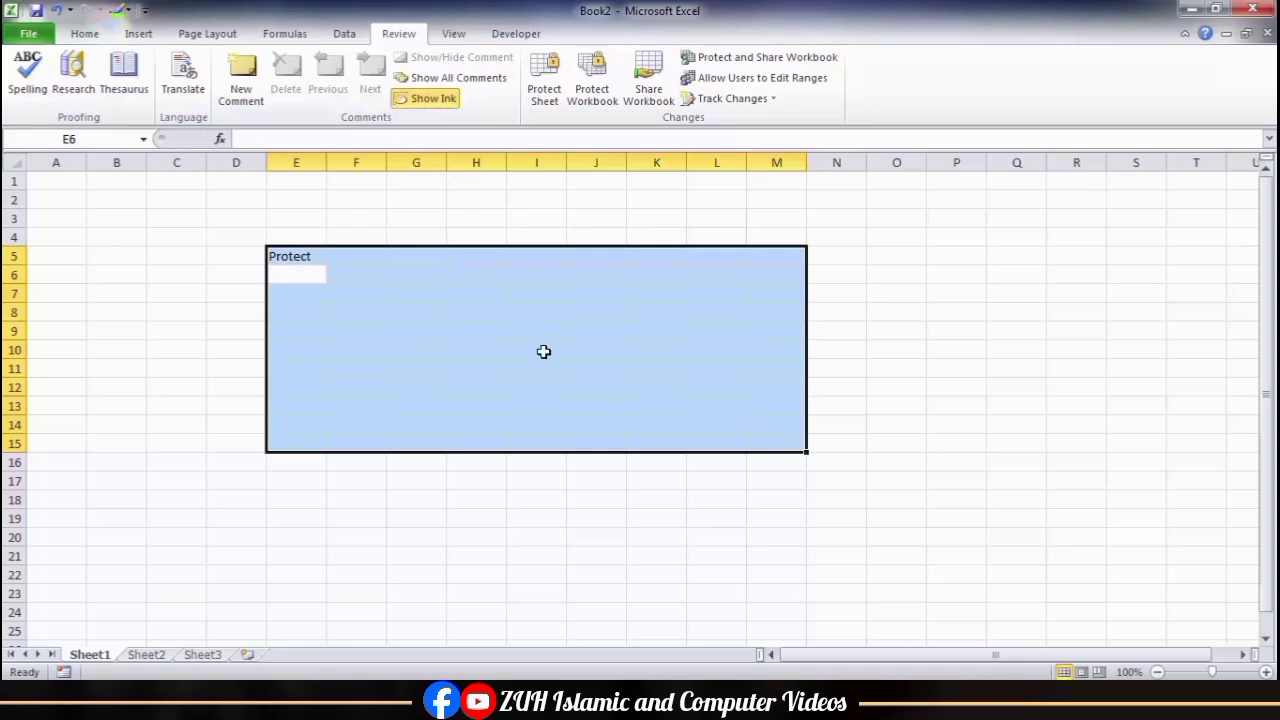
pyautogui.moveTo(305, 258); pyautogui.dragTo(780, 457)
pyautogui.press('F2')
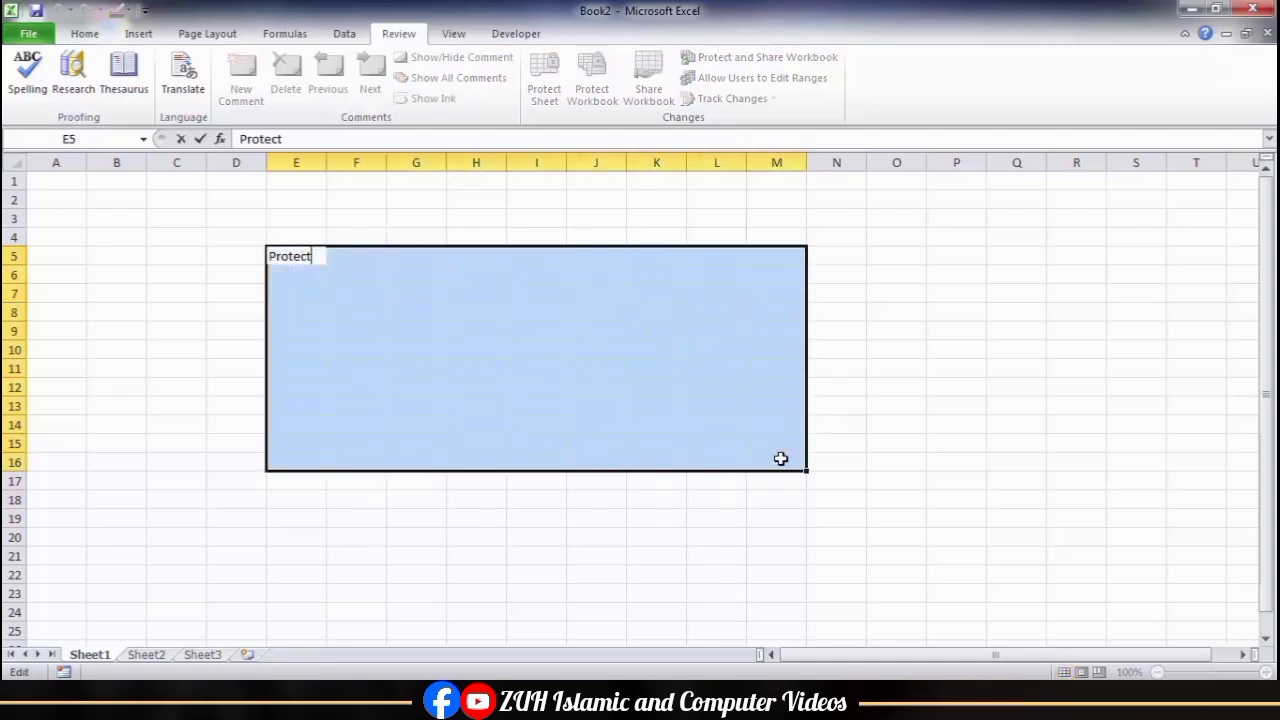
pyautogui.hotkey('ctrl', 'Return')
pyautogui.click(552, 392)
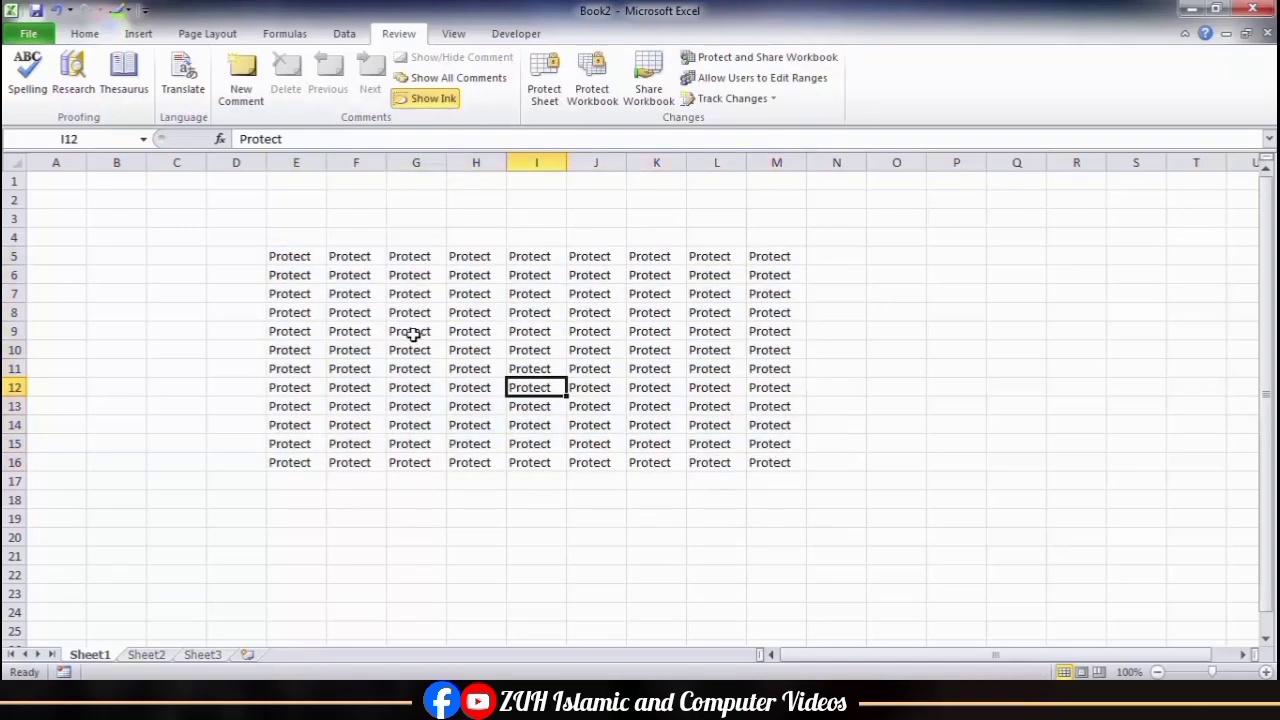
# Step: Protect the new sheet with a password, keeping the default permissions, and confirm the sheet password
pyautogui.click(545, 98)
pyautogui.write('1234')
pyautogui.press('Return')
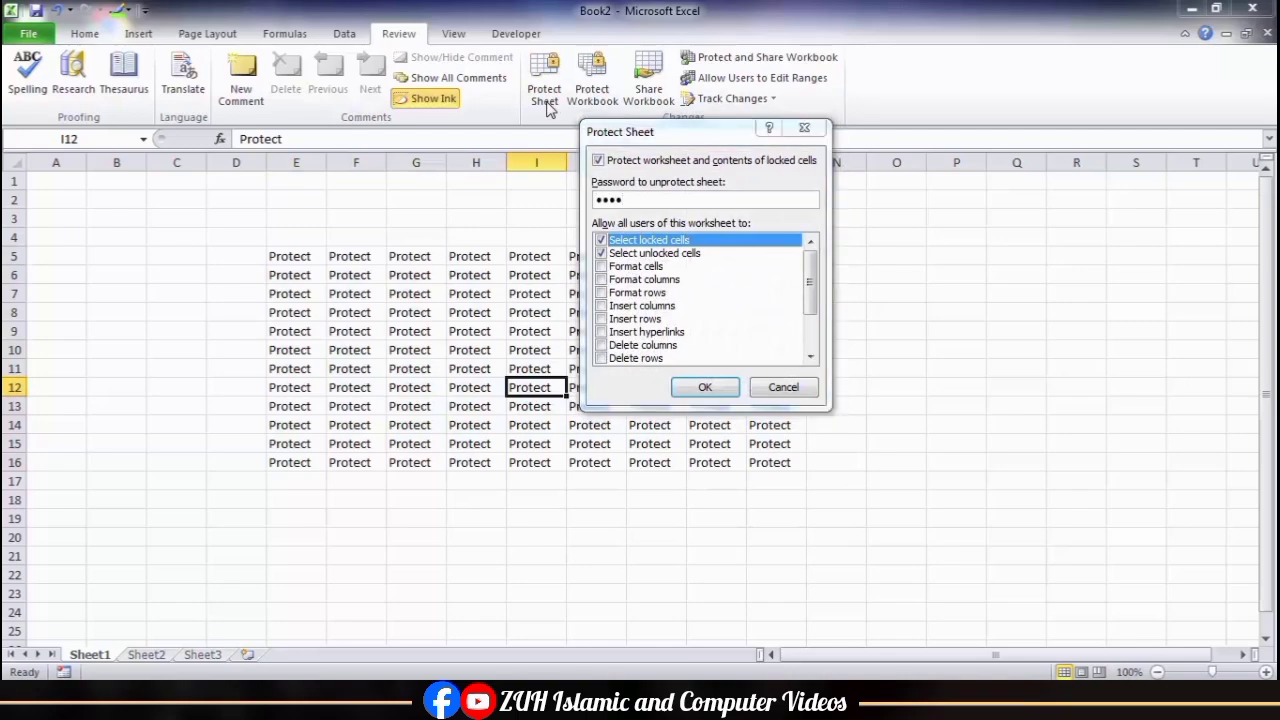
pyautogui.write('1234')
pyautogui.press('Return')
# Step: Try repeatedly to delete the contents of cell G6 on the protected sheet
pyautogui.click(420, 277)
pyautogui.press('Delete')
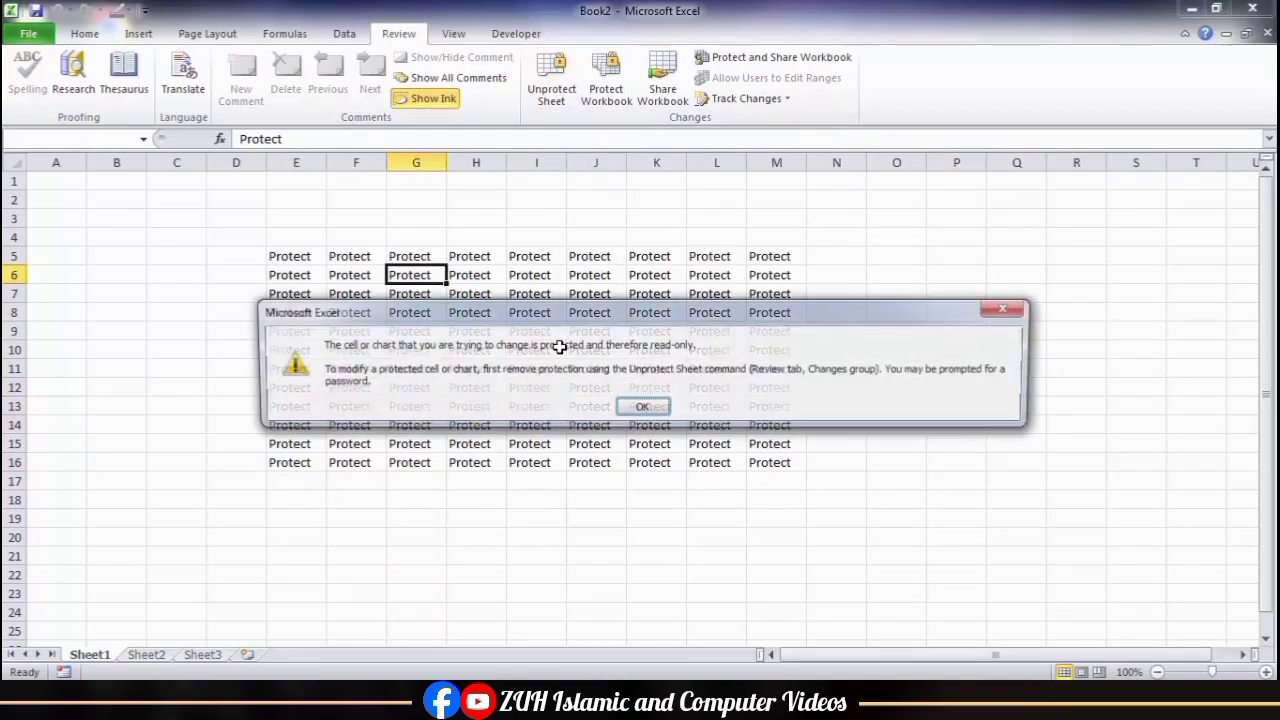
pyautogui.press('Return')
pyautogui.press('Delete')
pyautogui.press('Return')
pyautogui.press('Delete')
pyautogui.press('Return')
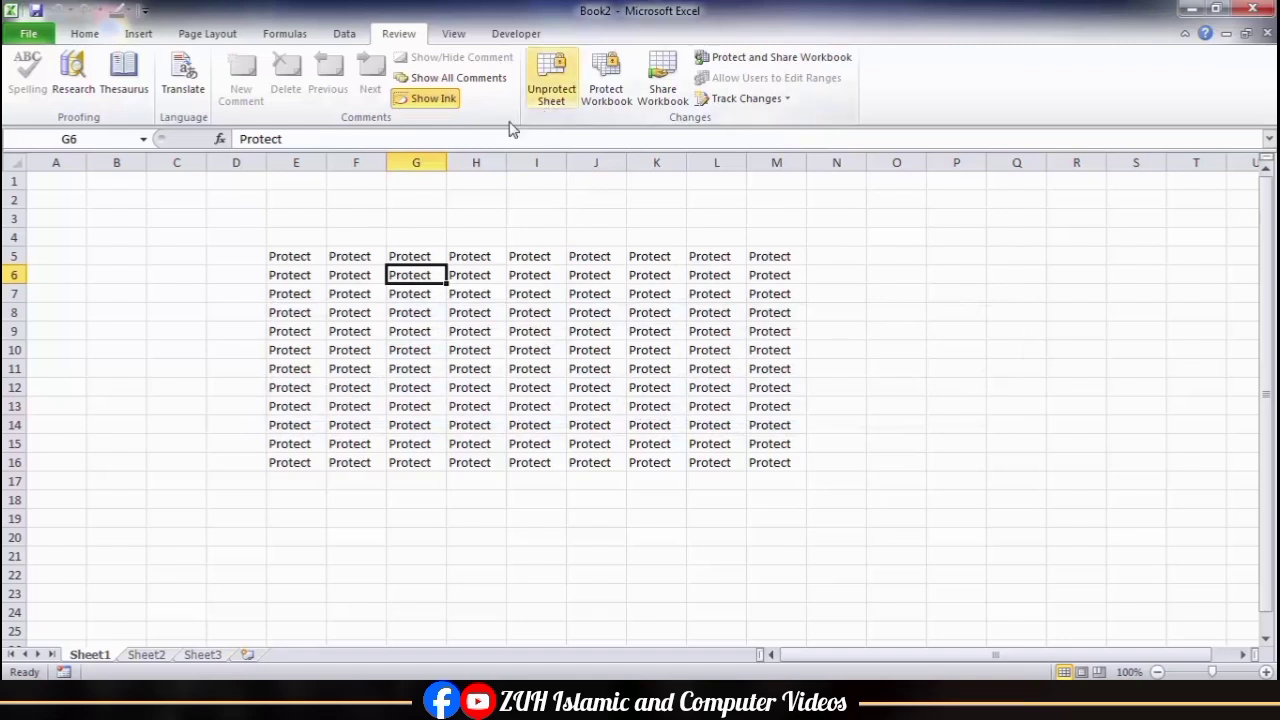
# Step: Save the protected workbook to the Desktop as My File and close Excel
pyautogui.moveTo(300, 256); pyautogui.dragTo(791, 464)
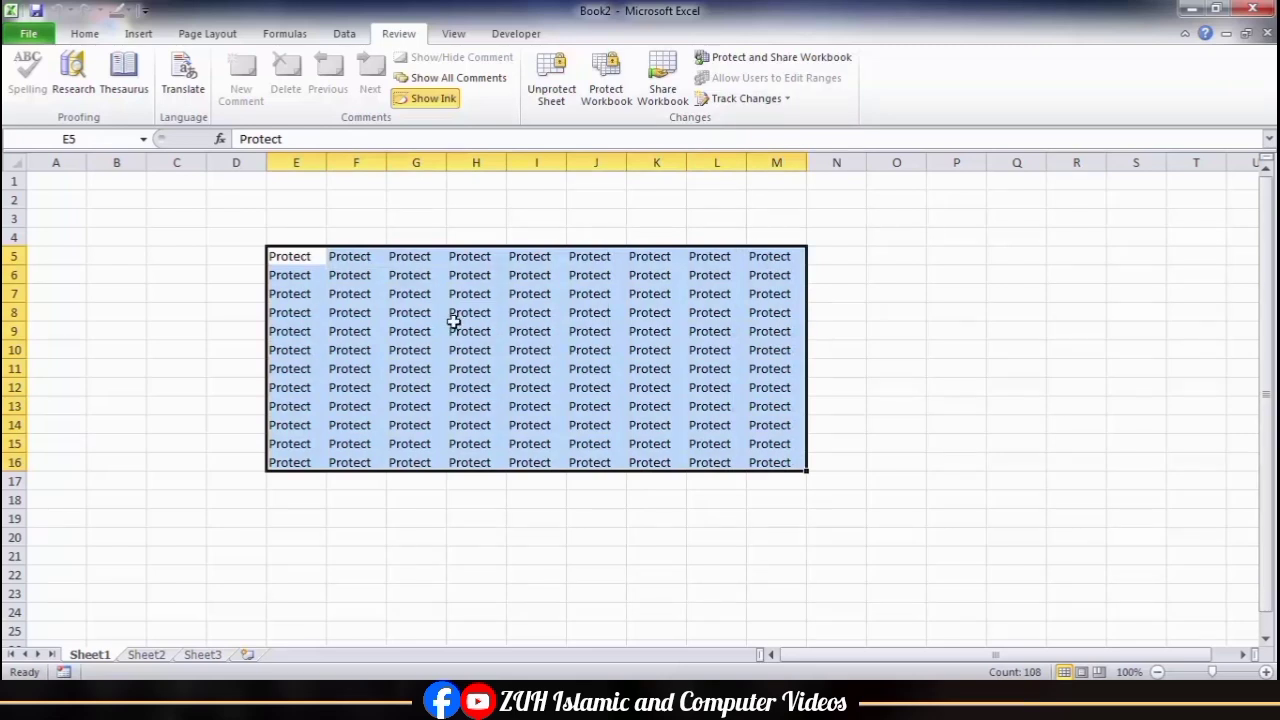
pyautogui.click(200, 291)
pyautogui.click(36, 12)
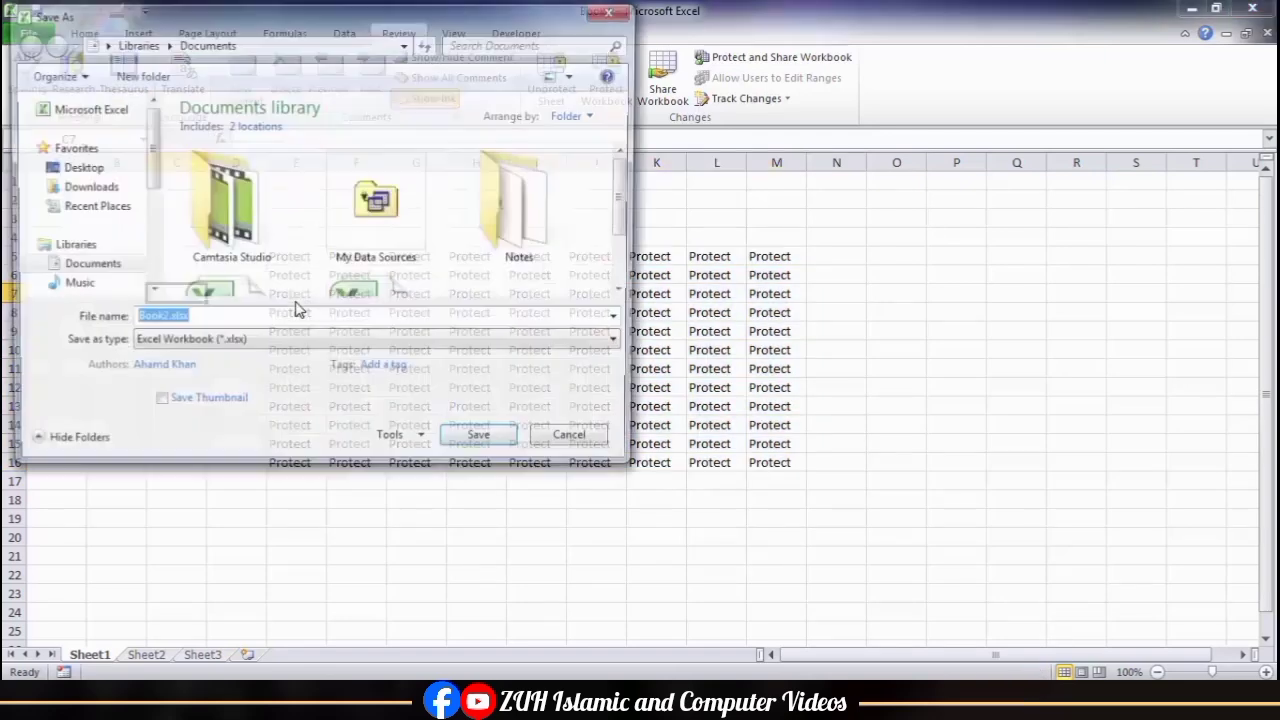
pyautogui.click(78, 167)
pyautogui.click(398, 316)
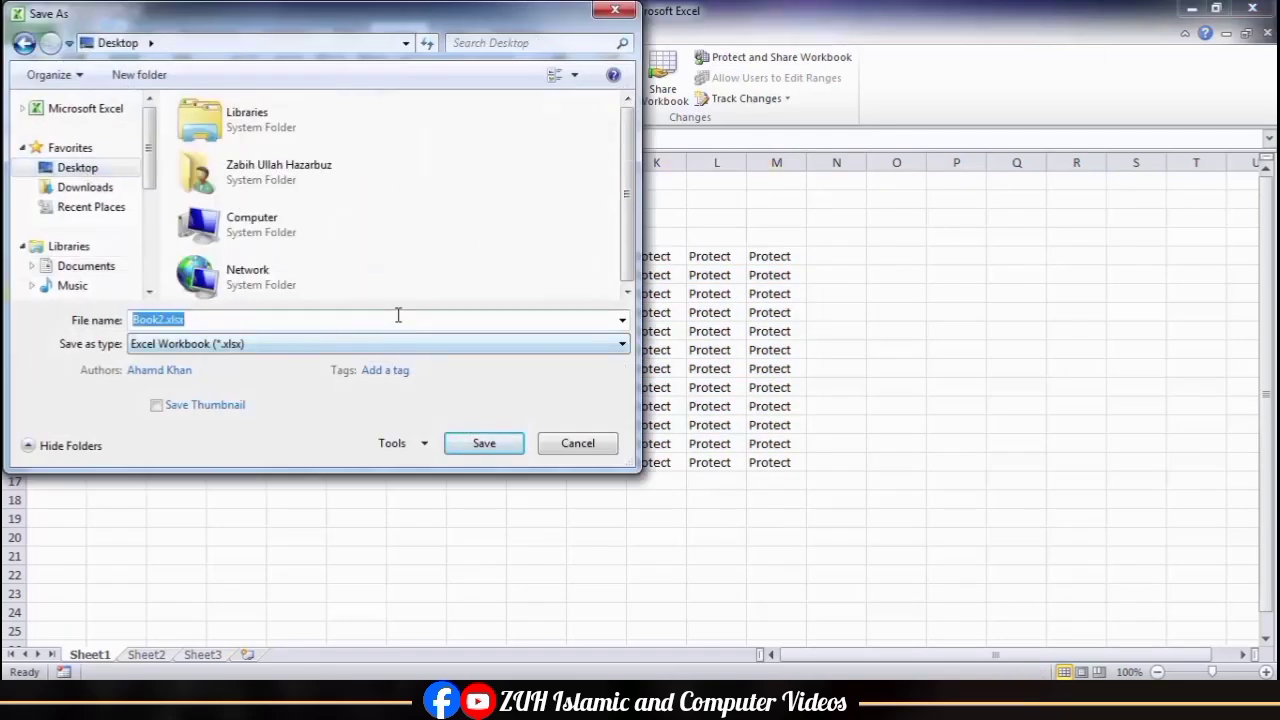
pyautogui.write('My F')
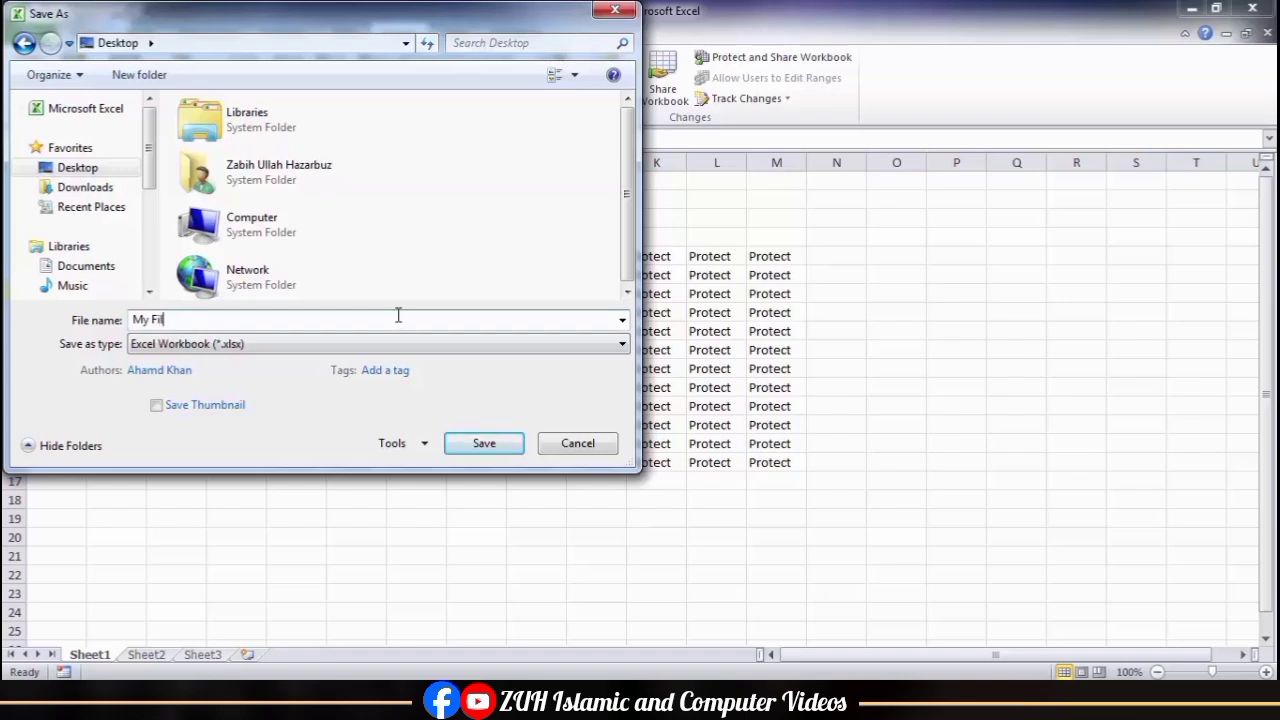
pyautogui.write('ile')
pyautogui.press('Return')
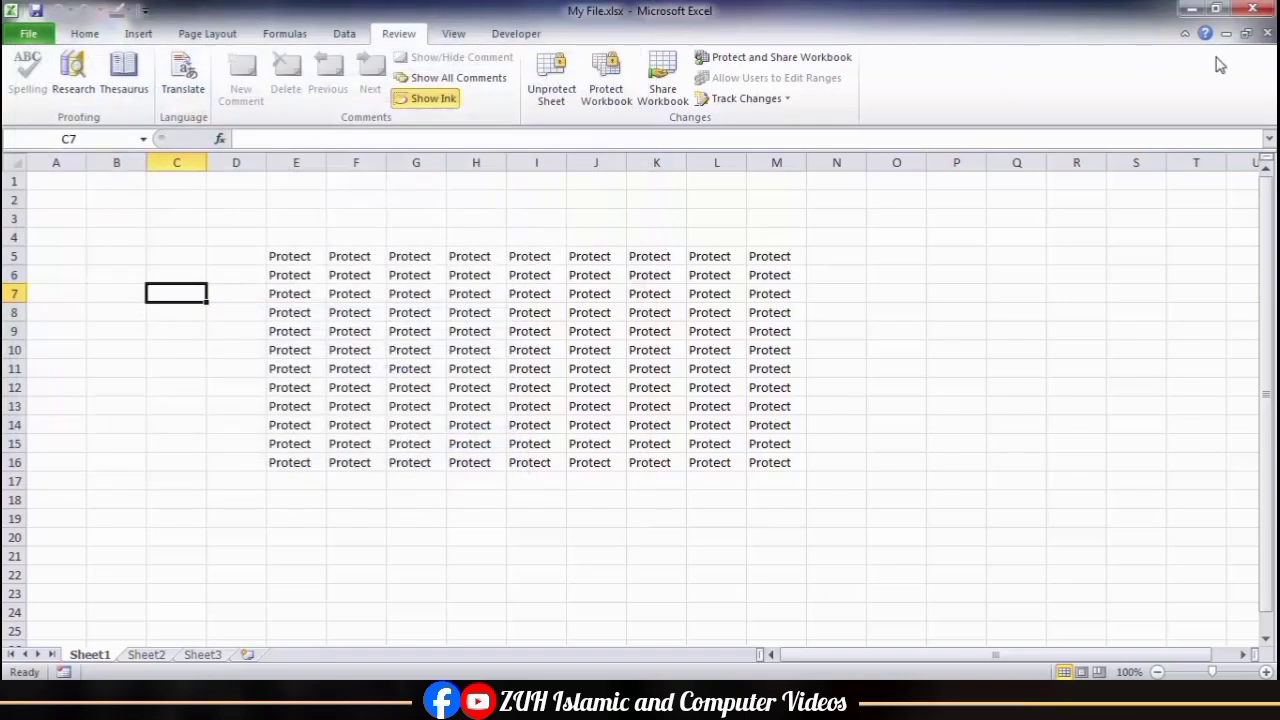
pyautogui.click(1253, 10)
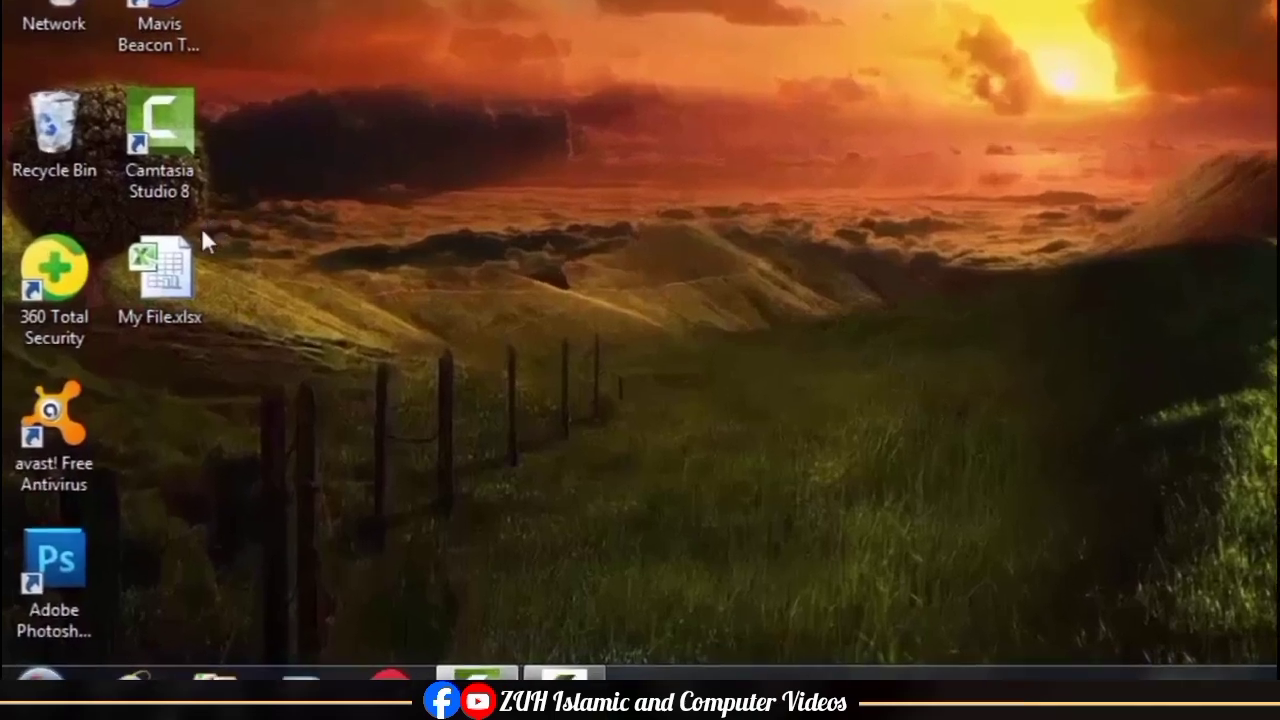
# Step: Change the extension of My File.xlsx on the desktop to zip and accept the extension change
pyautogui.click(110, 418)
pyautogui.press('F2')
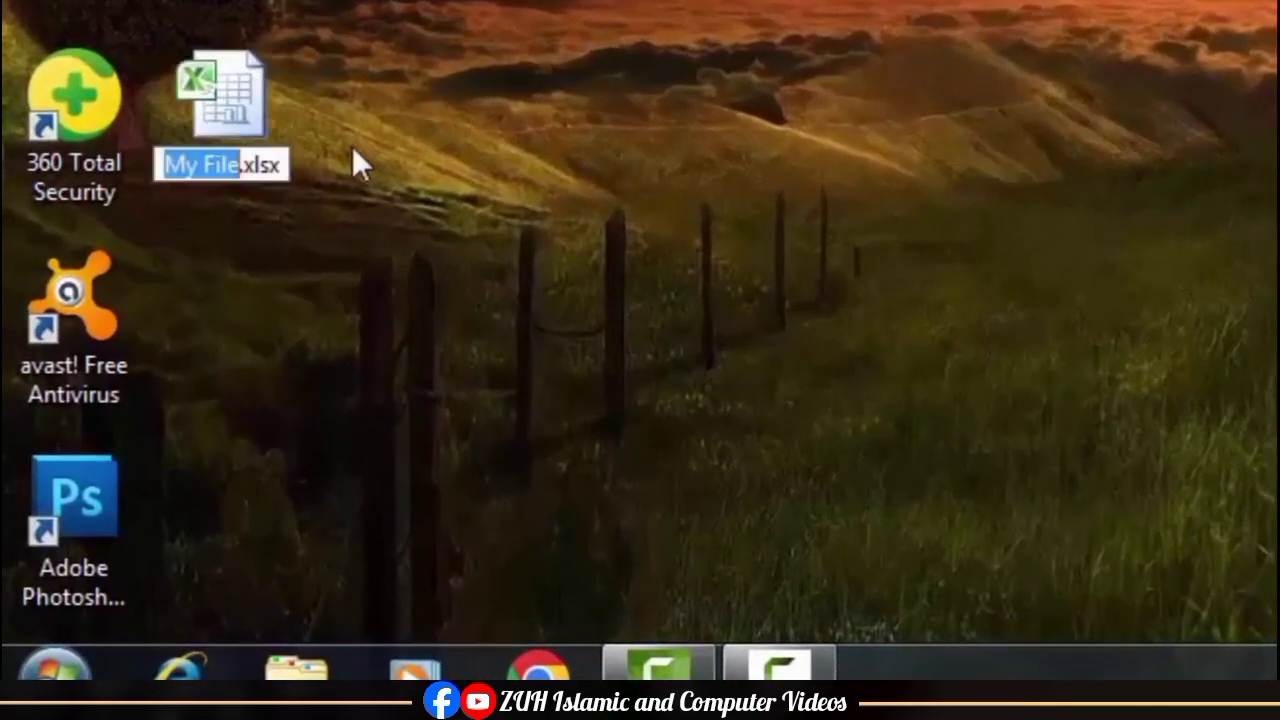
pyautogui.moveTo(247, 165); pyautogui.dragTo(322, 186)
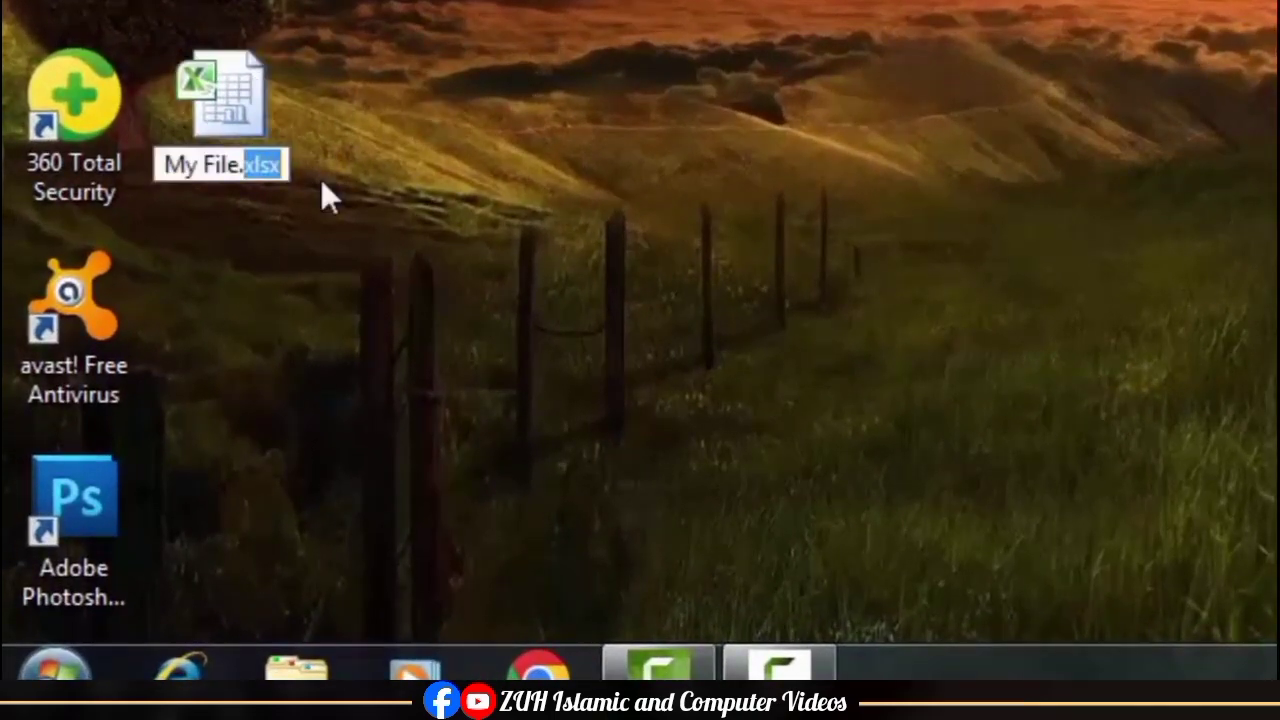
pyautogui.write('zip')
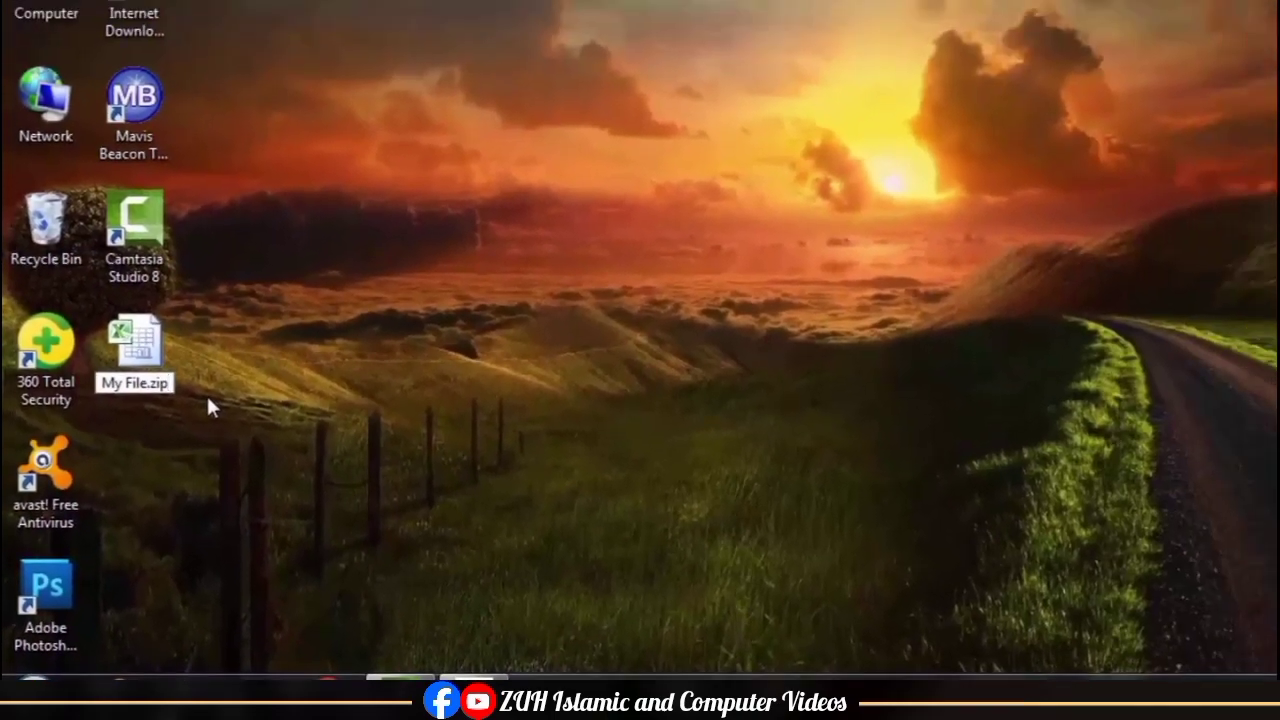
pyautogui.press('Return')
pyautogui.press('Return')
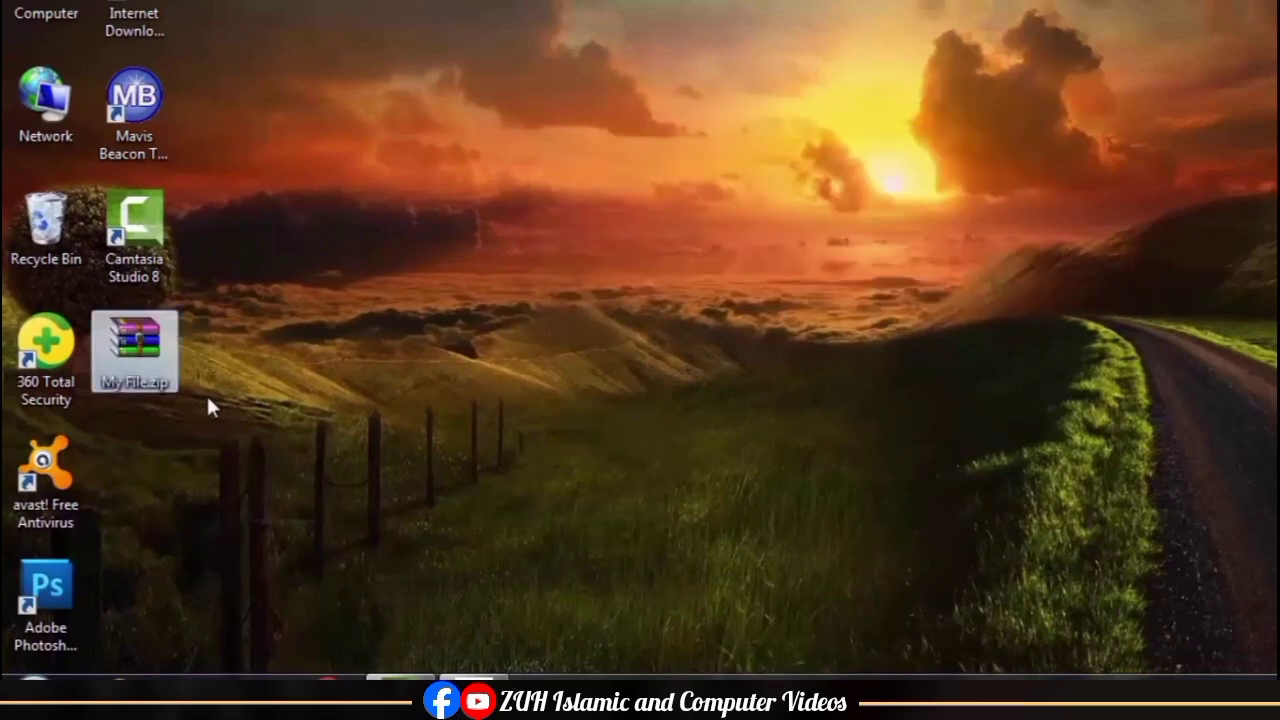
# Step: Check the advanced view setting for hiding extensions of known file types in Folder Options and close the dialog
pyautogui.press('super')
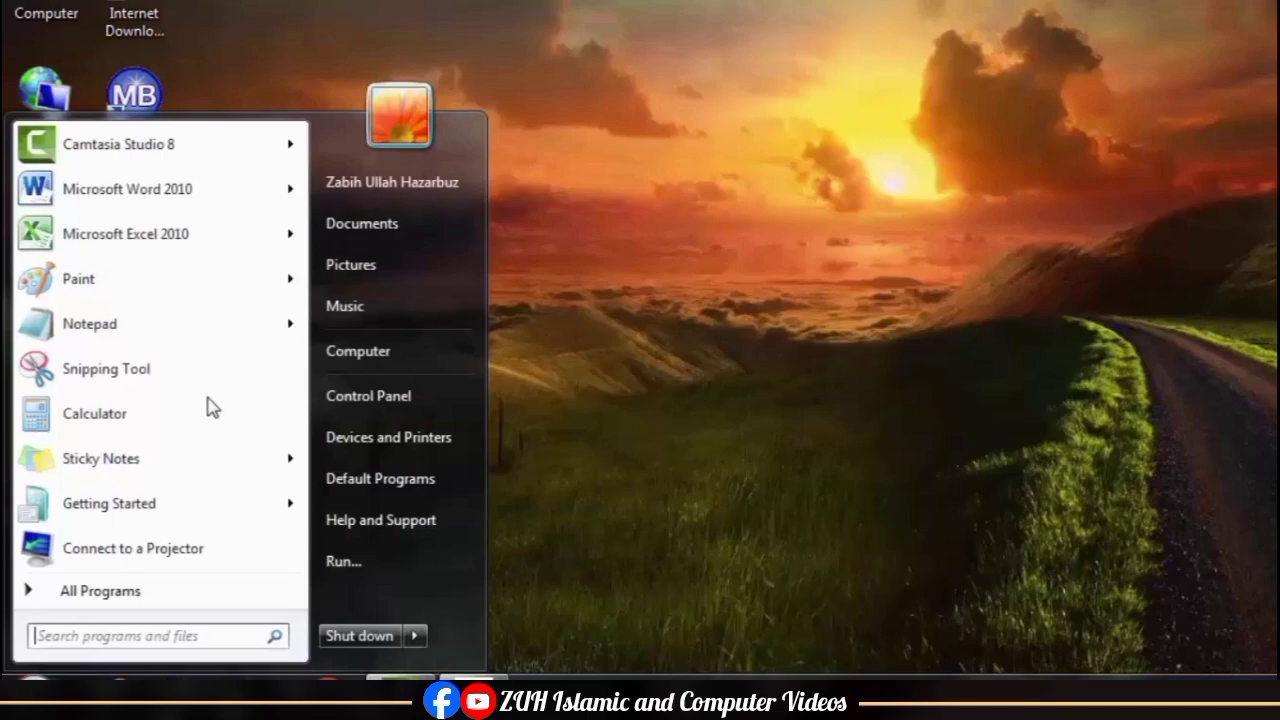
pyautogui.write('folder options')
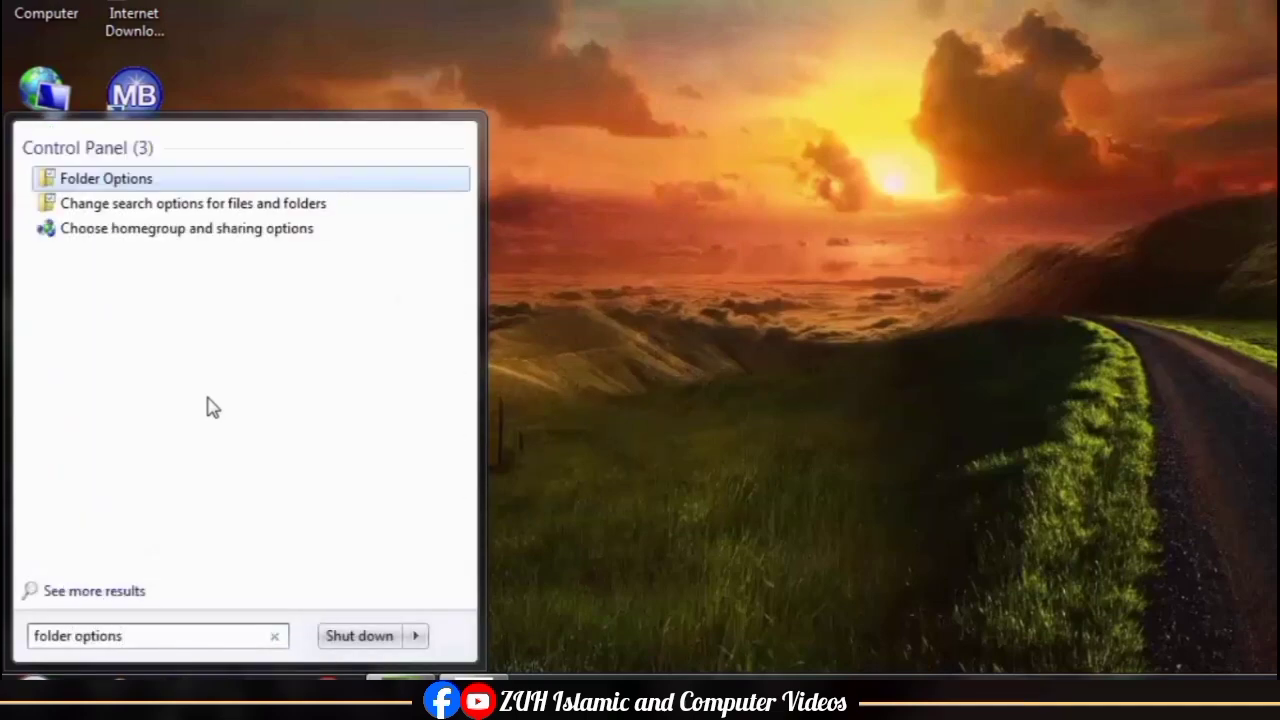
pyautogui.press('Return')
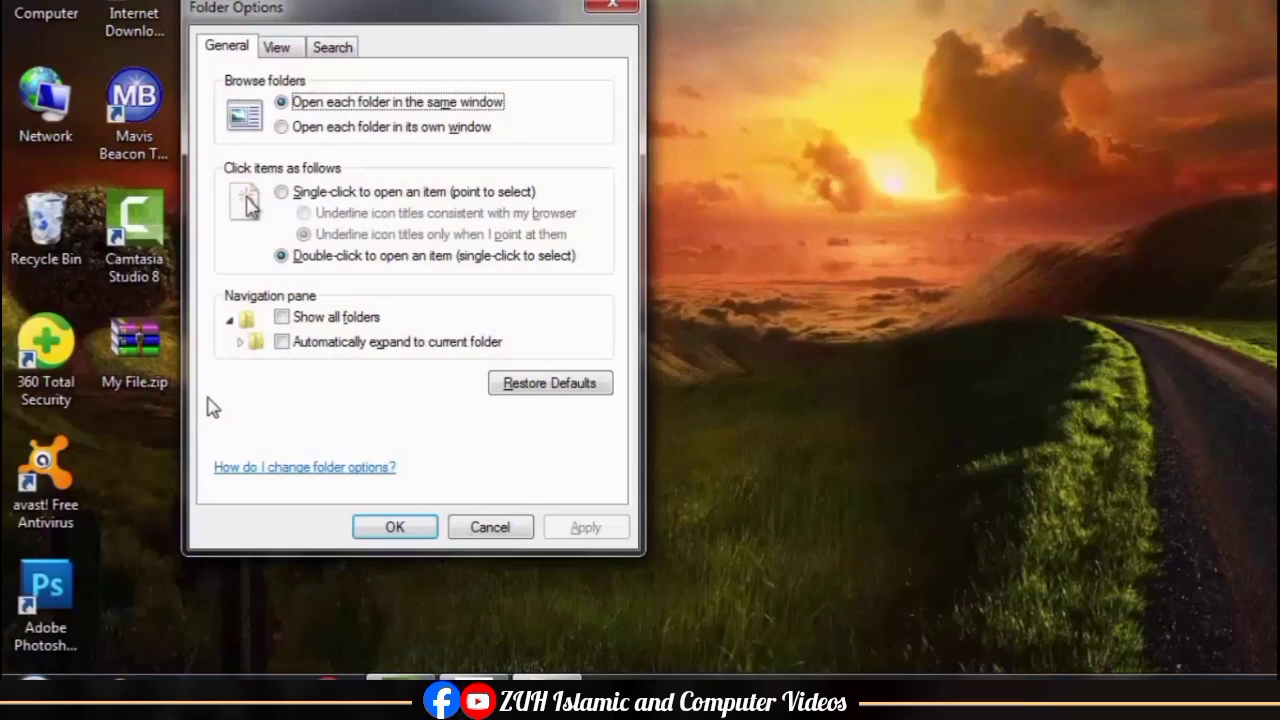
pyautogui.click(283, 50)
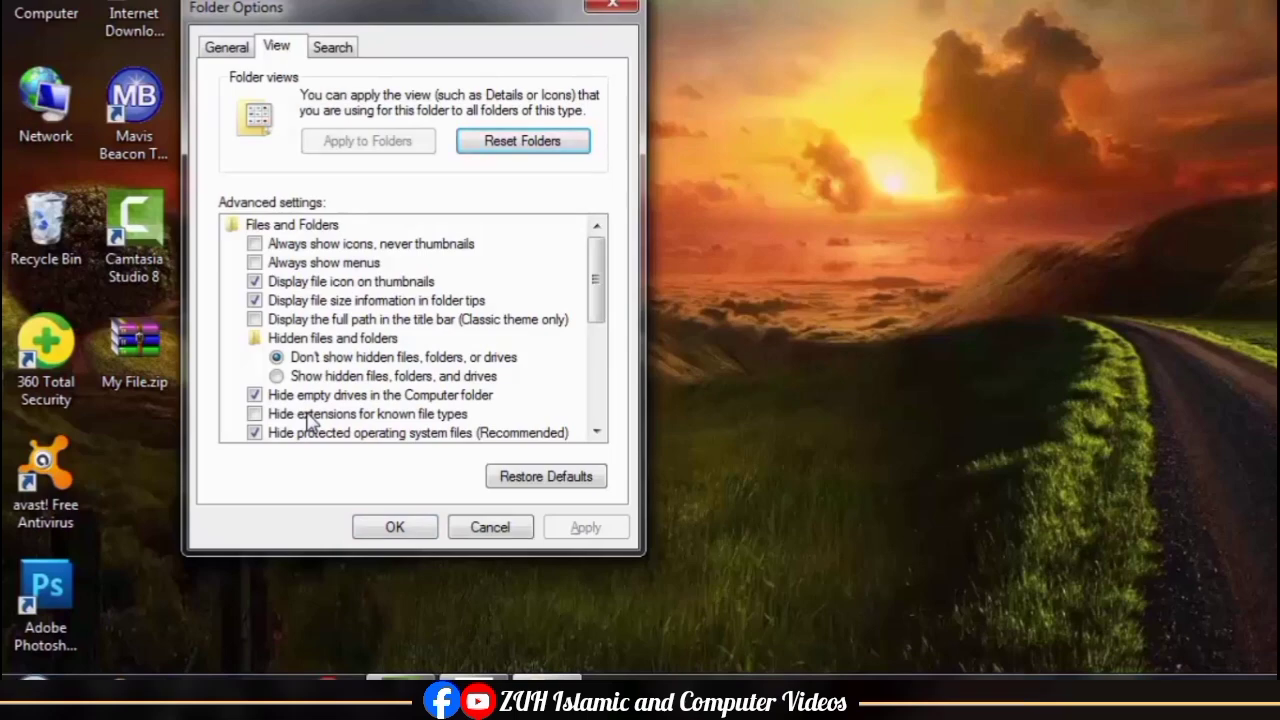
pyautogui.click(398, 529)
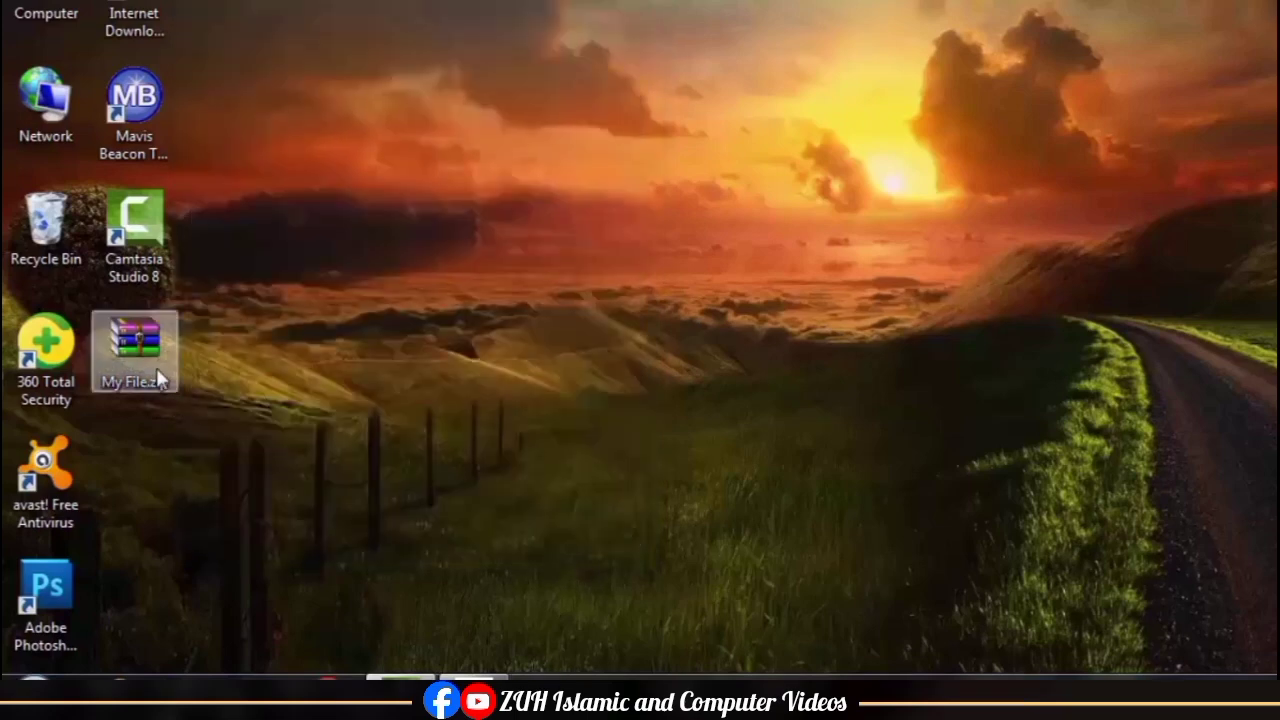
# Step: Open My File.zip in WinRAR, dismiss the licence reminder and go to the xl\worksheets folder
pyautogui.doubleClick(135, 352)
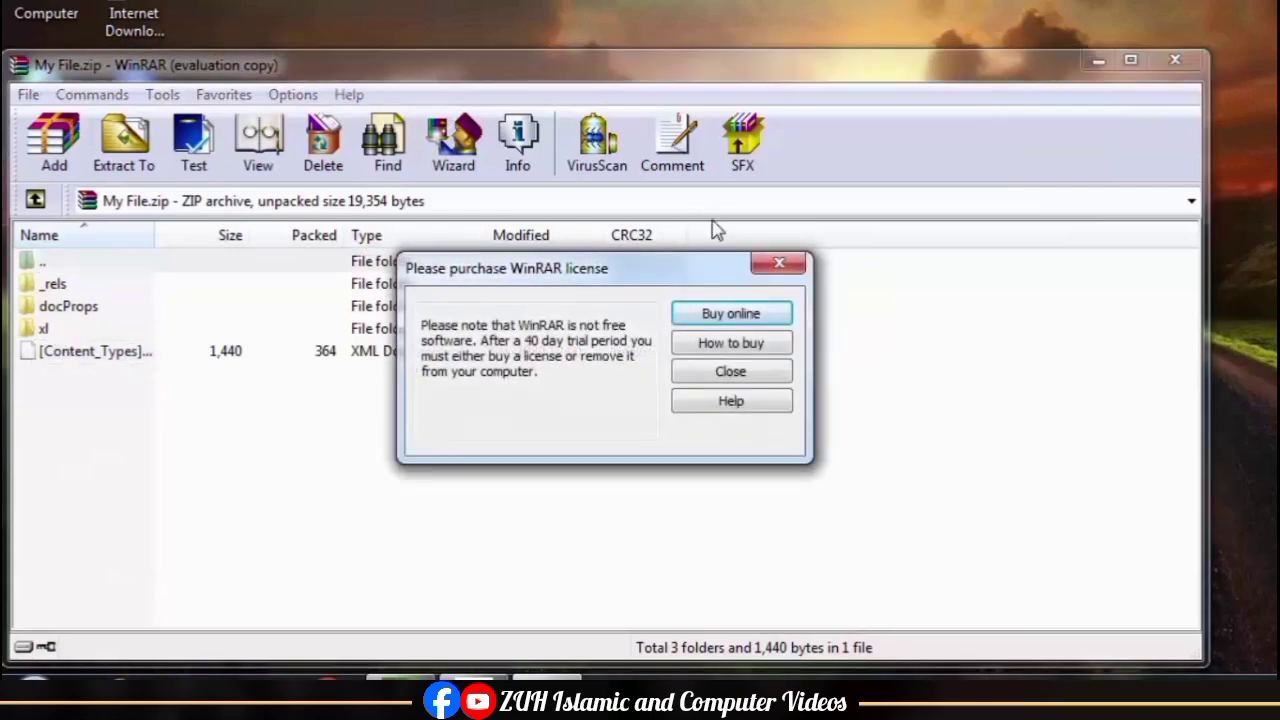
pyautogui.click(779, 263)
pyautogui.doubleClick(43, 330)
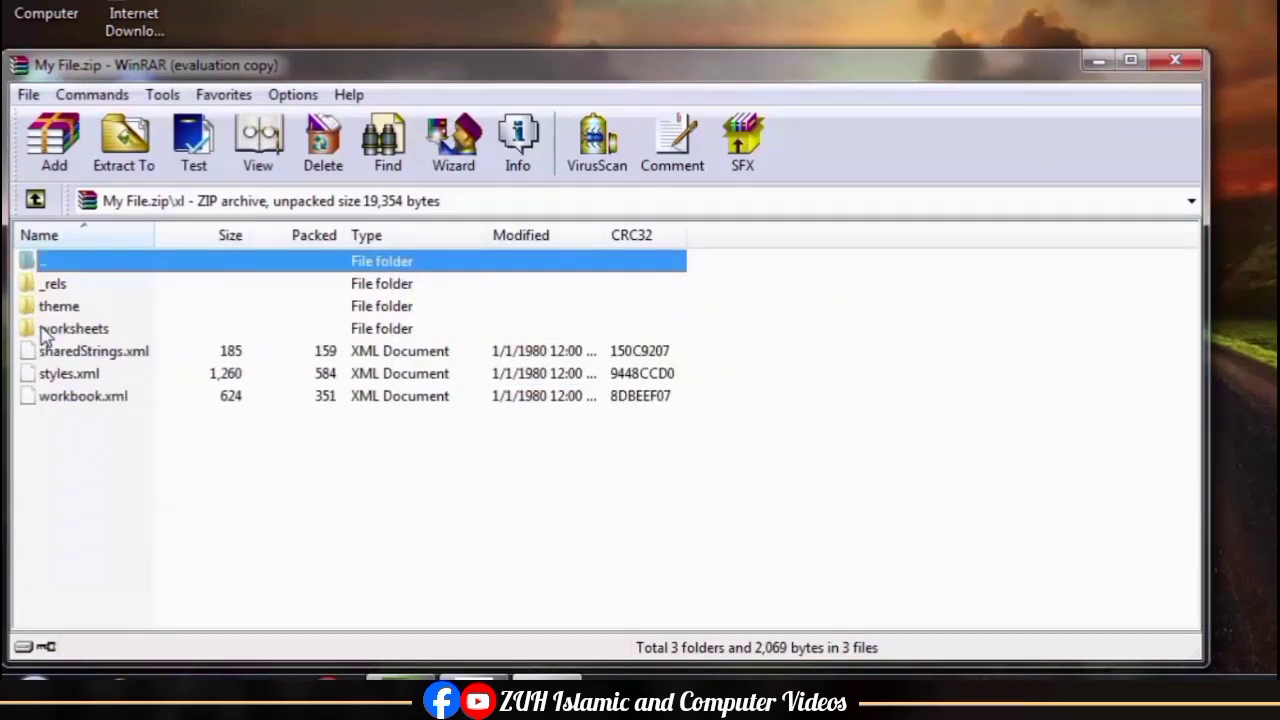
pyautogui.doubleClick(74, 329)
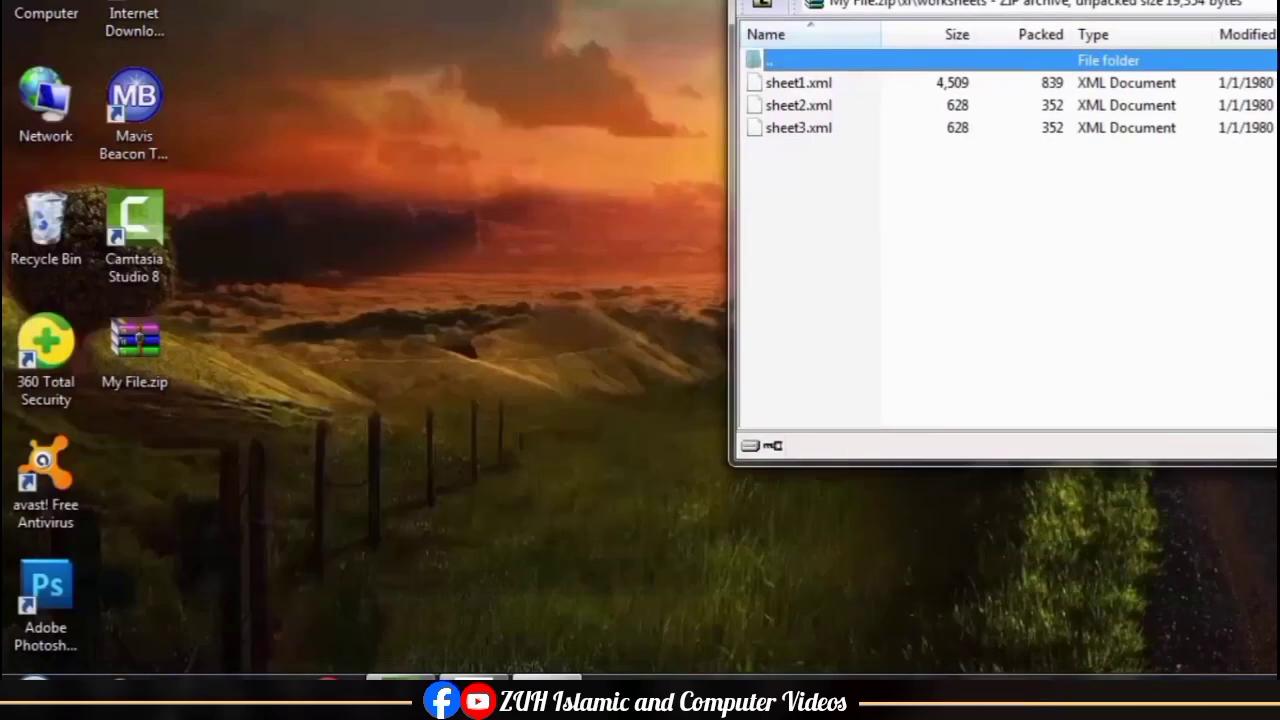
# Step: Move the WinRAR window aside and extract sheet1.xml from the archive to the desktop
pyautogui.moveTo(950, 0); pyautogui.dragTo(950, 4)
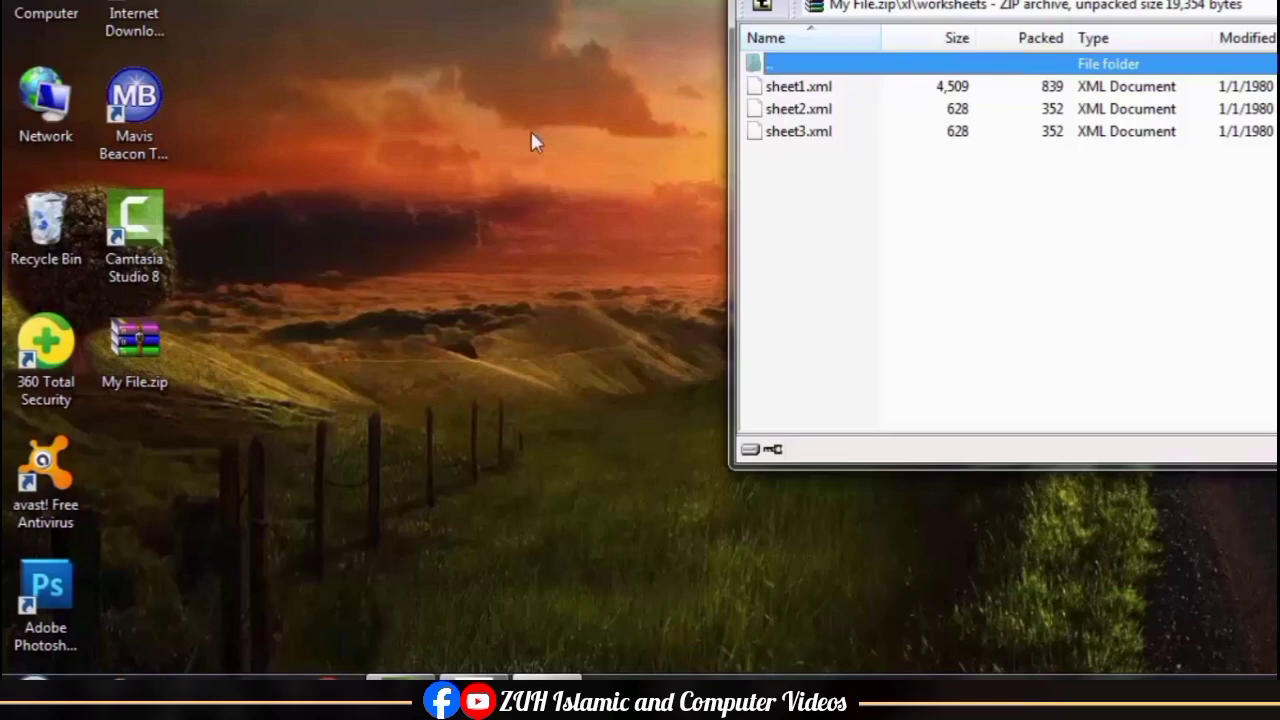
pyautogui.click(794, 90)
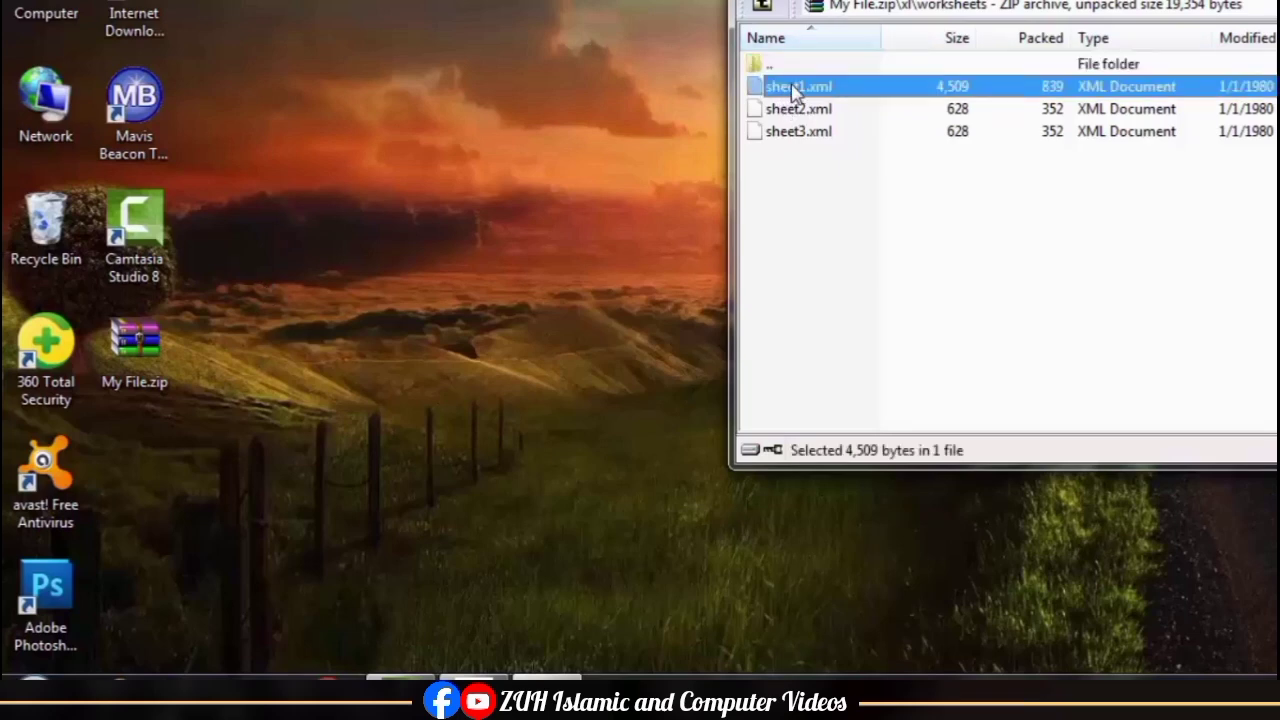
pyautogui.moveTo(794, 90); pyautogui.dragTo(373, 225)
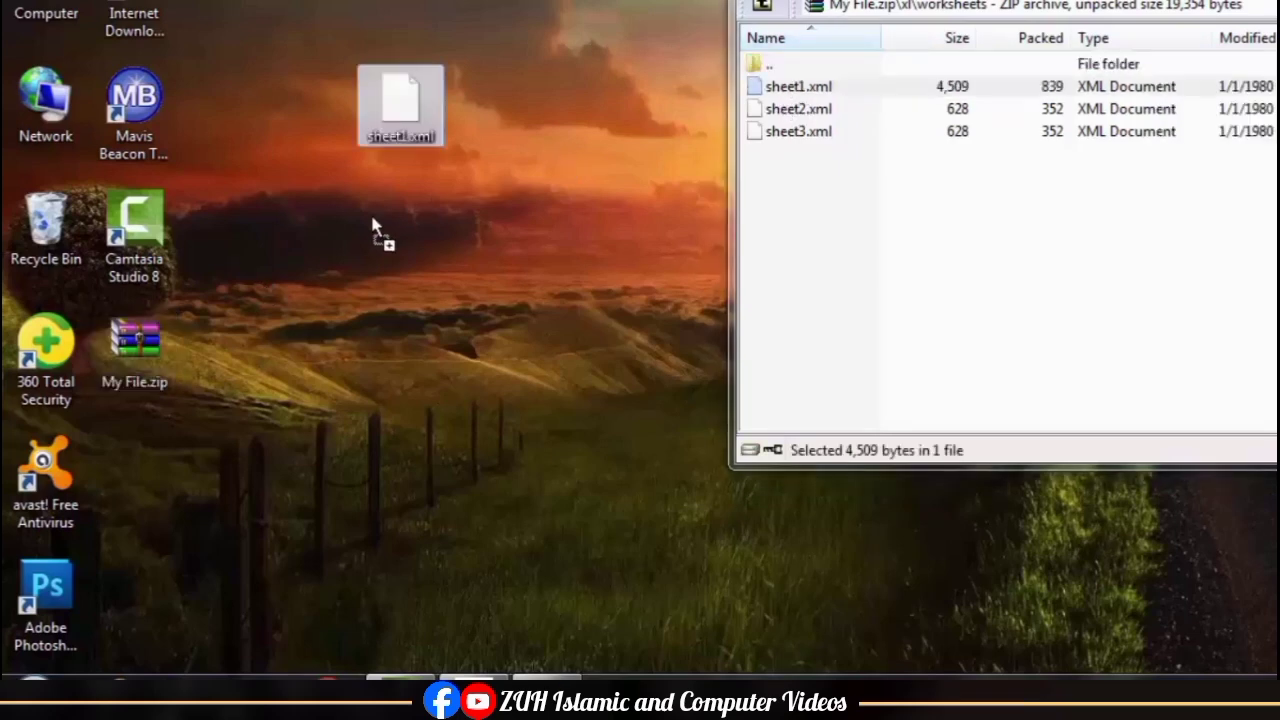
pyautogui.click(413, 220)
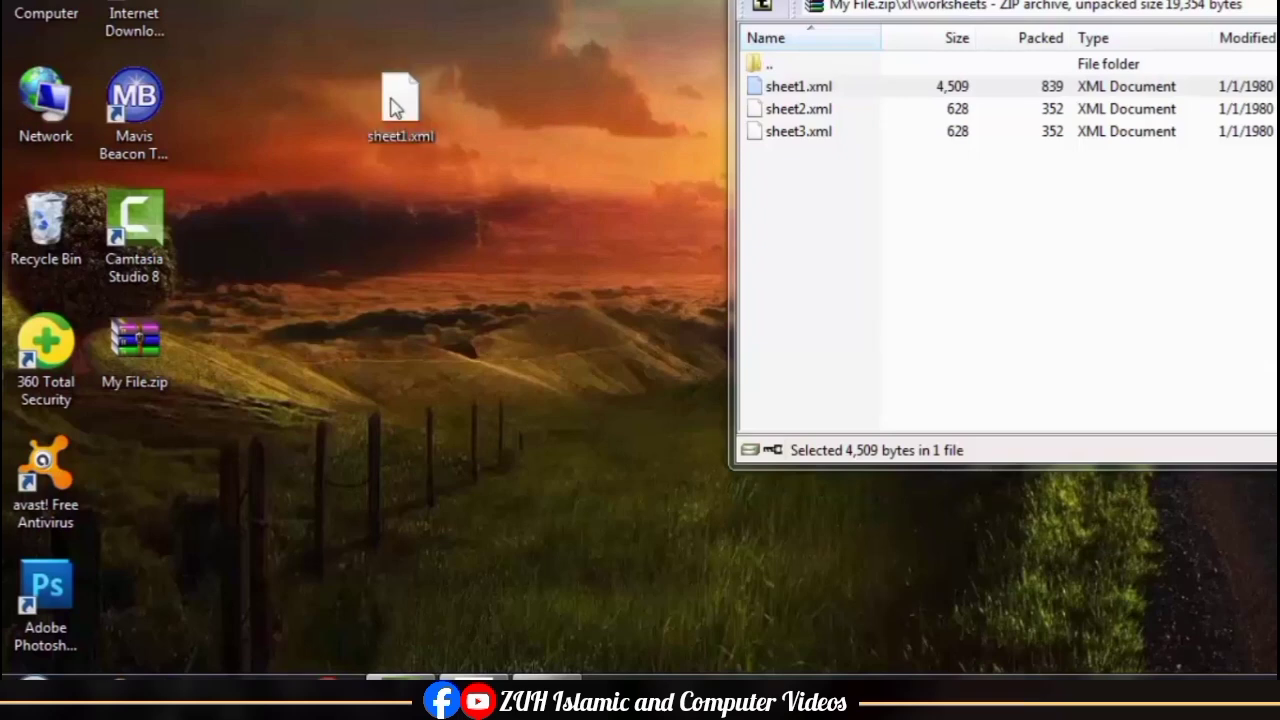
# Step: Open the desktop copy of sheet1.xml in Notepad and move its window clear of the desktop icons
pyautogui.click(408, 104)
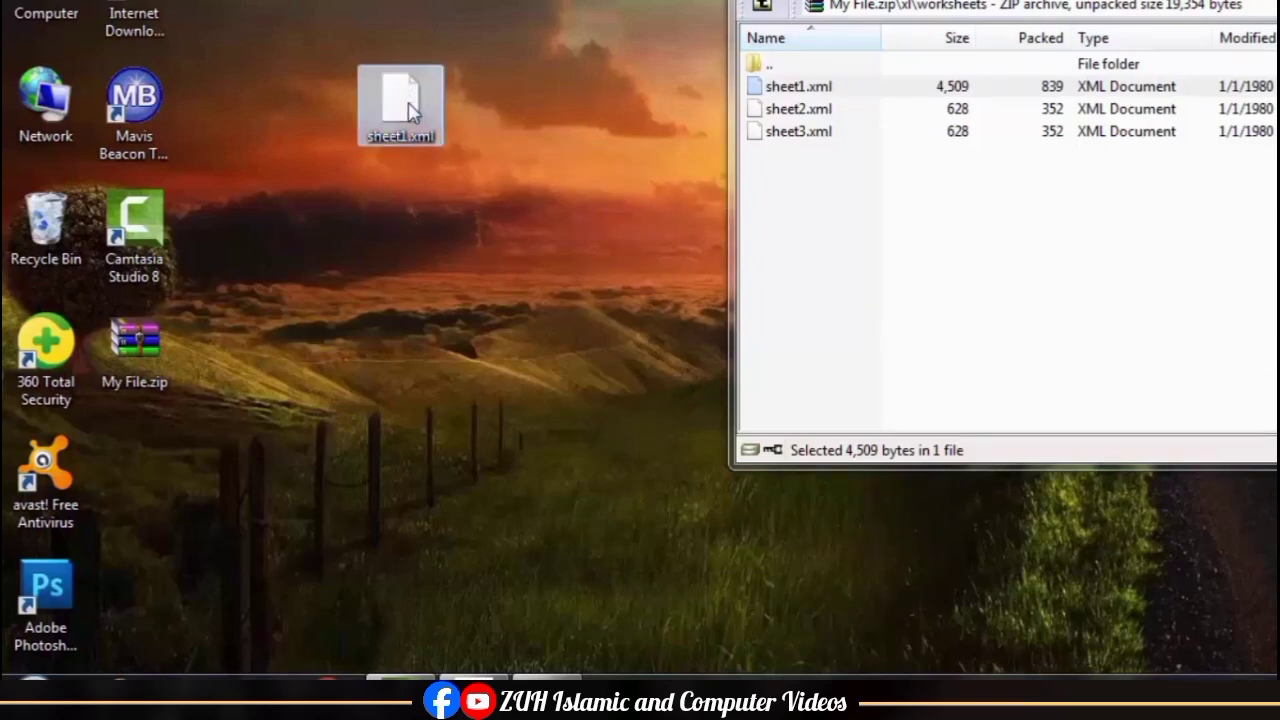
pyautogui.rightClick(412, 112)
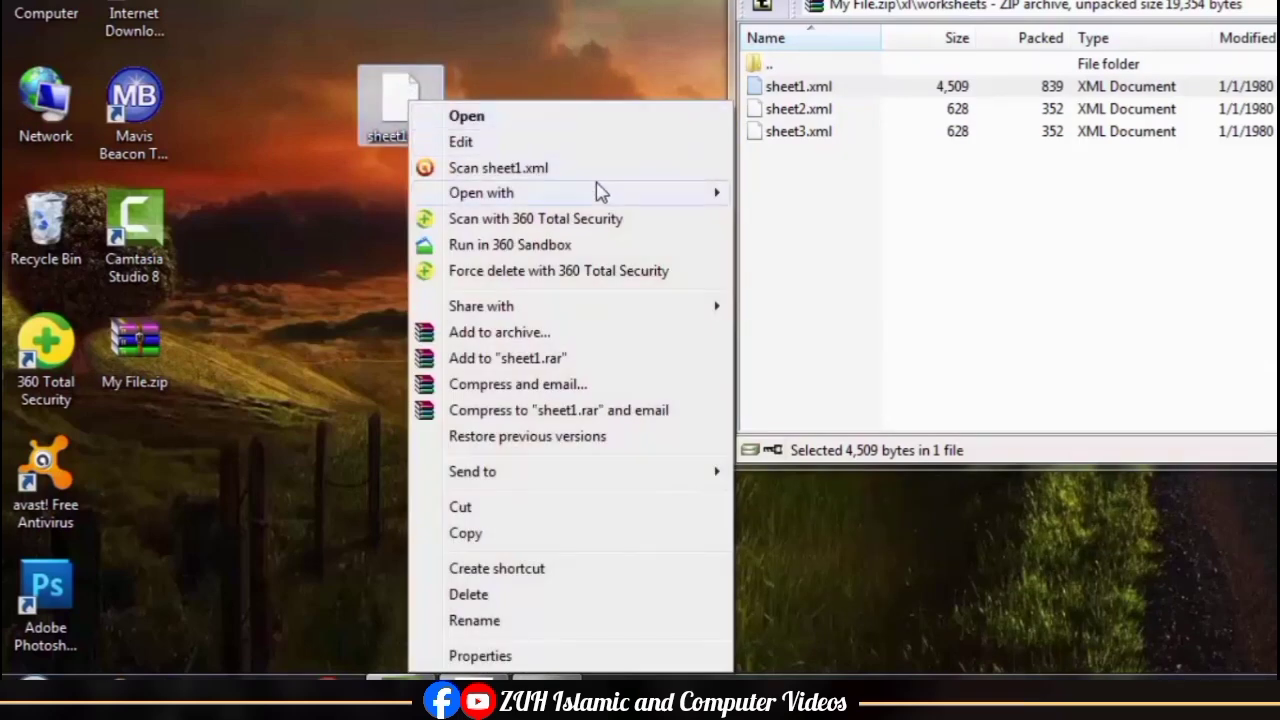
pyautogui.moveTo(600, 191)
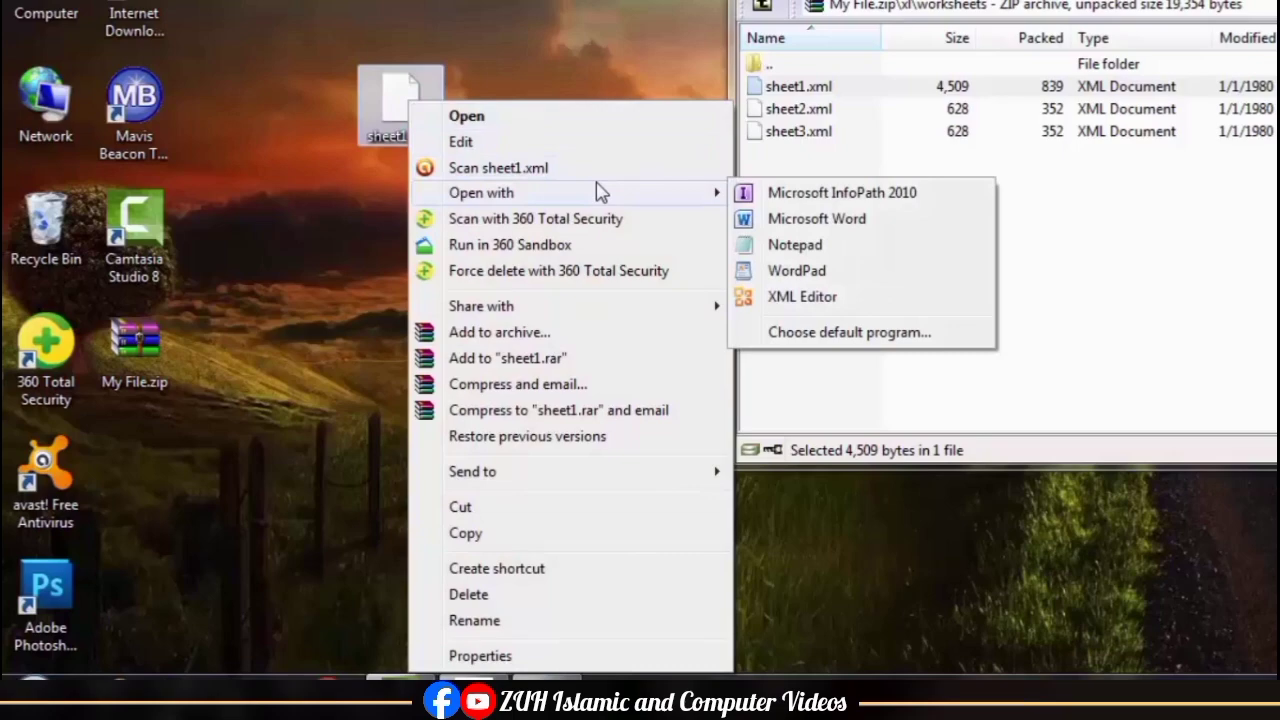
pyautogui.click(834, 251)
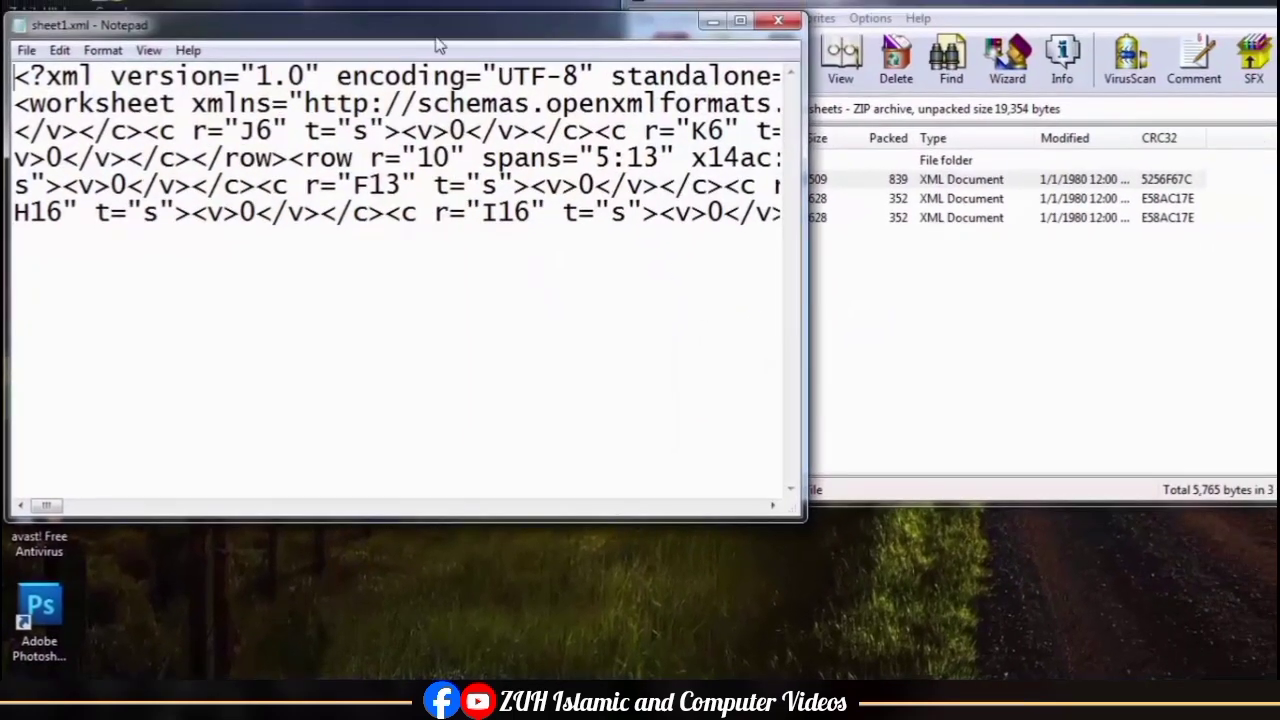
pyautogui.moveTo(437, 45); pyautogui.dragTo(690, 55)
# Step: Search sheet1.xml downward for the text "protect", keeping the Find dialog clear of the XML code
pyautogui.click(371, 65)
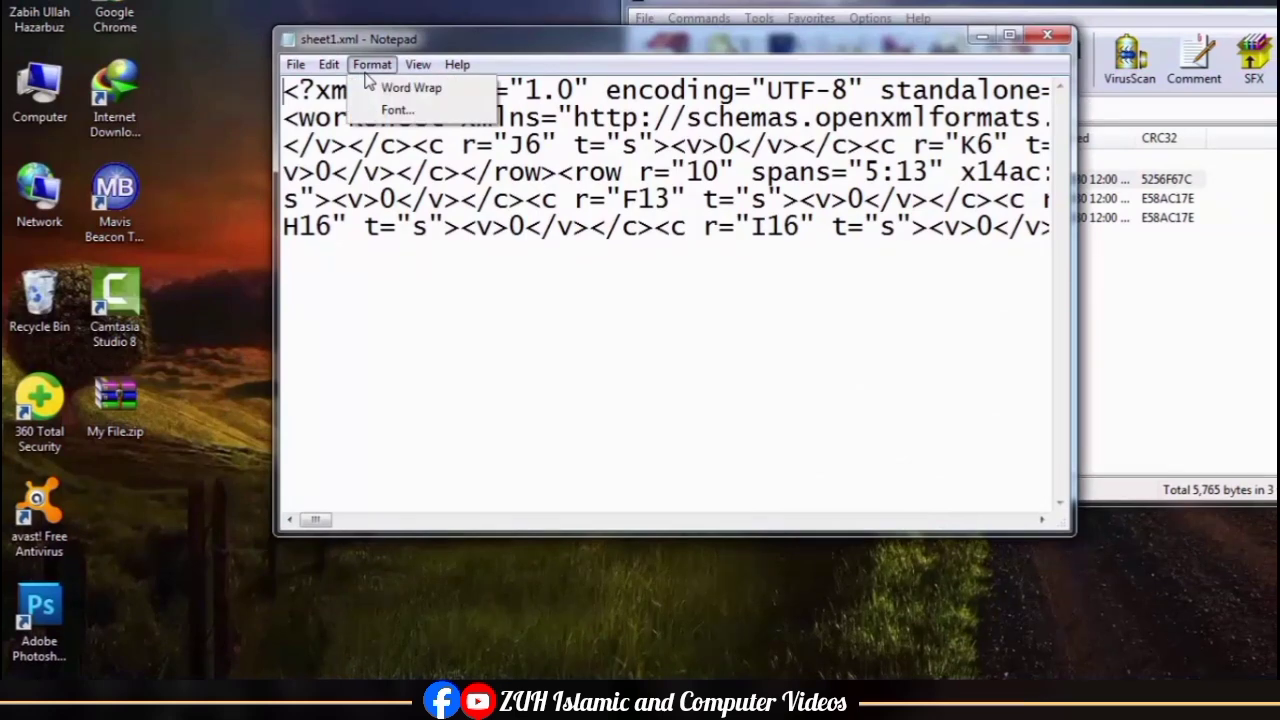
pyautogui.moveTo(332, 74)
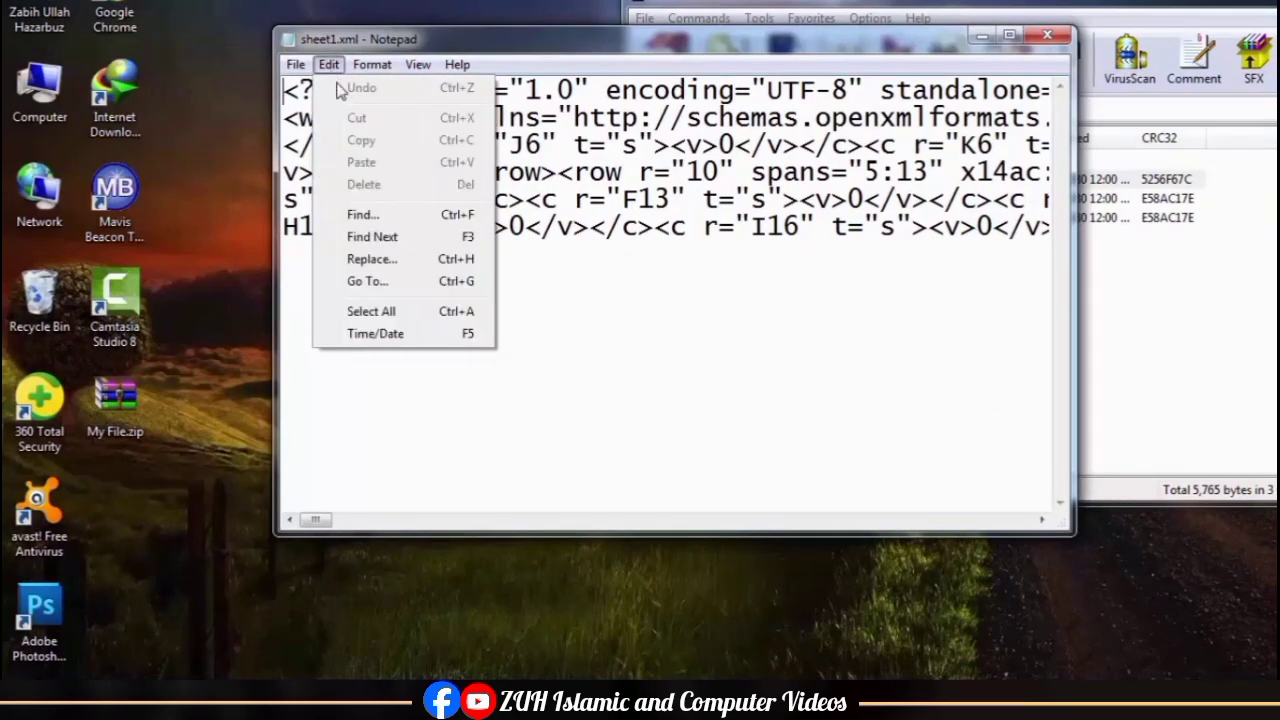
pyautogui.click(382, 214)
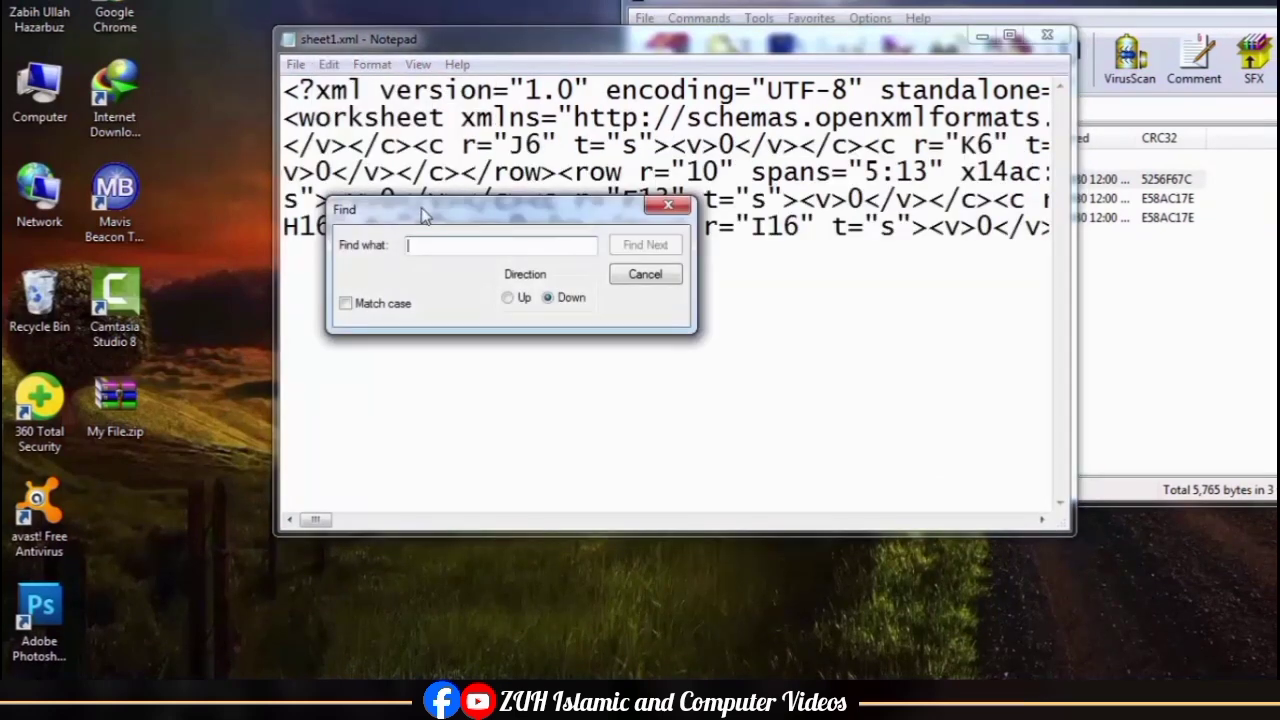
pyautogui.moveTo(422, 215); pyautogui.dragTo(507, 308)
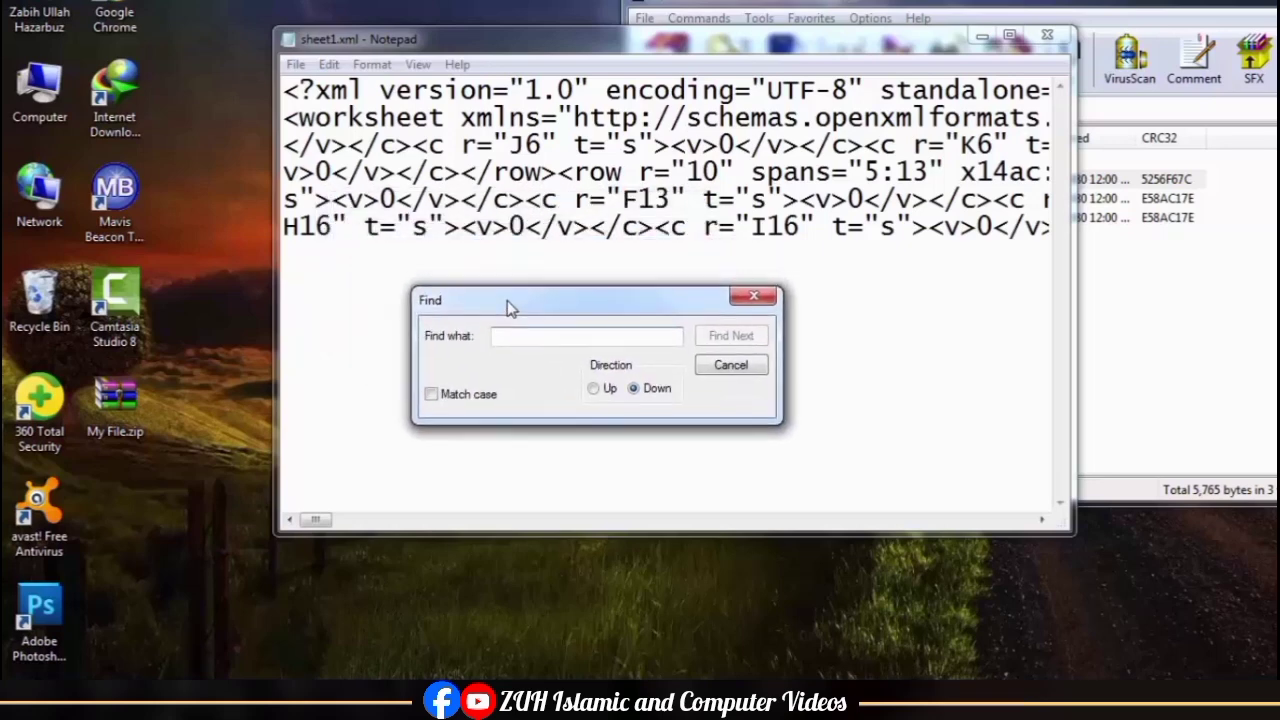
pyautogui.write('protect')
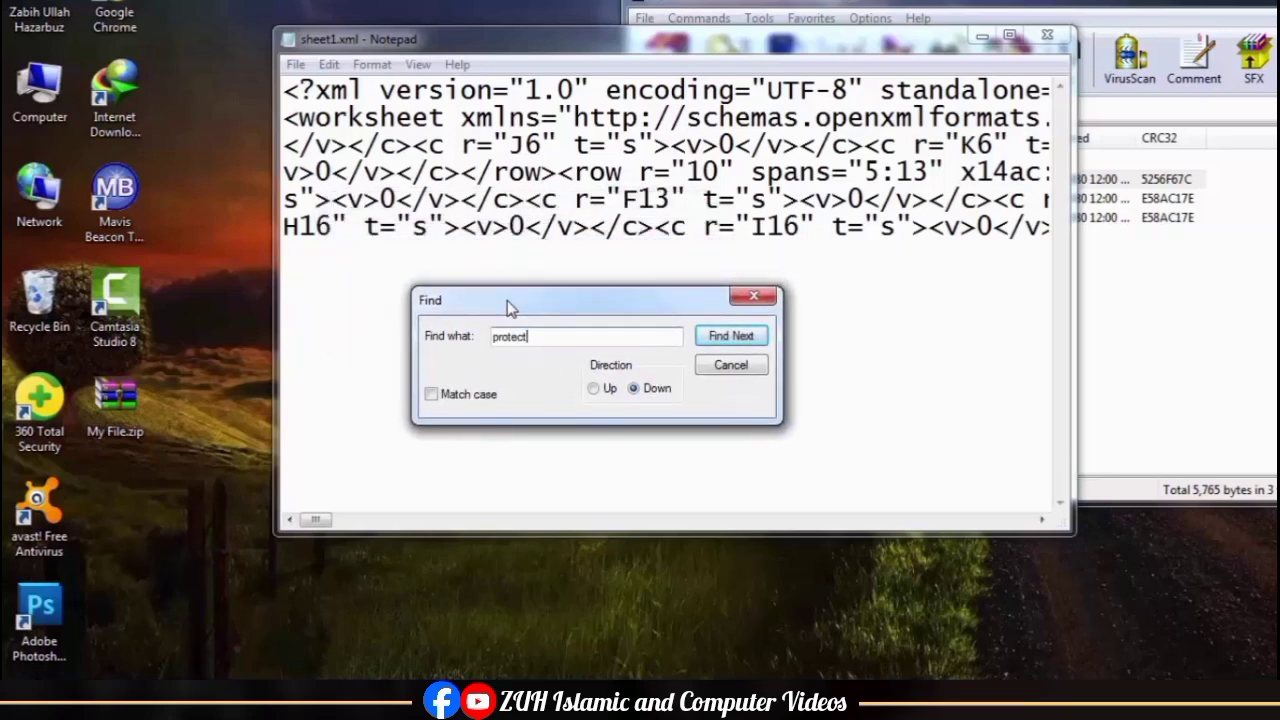
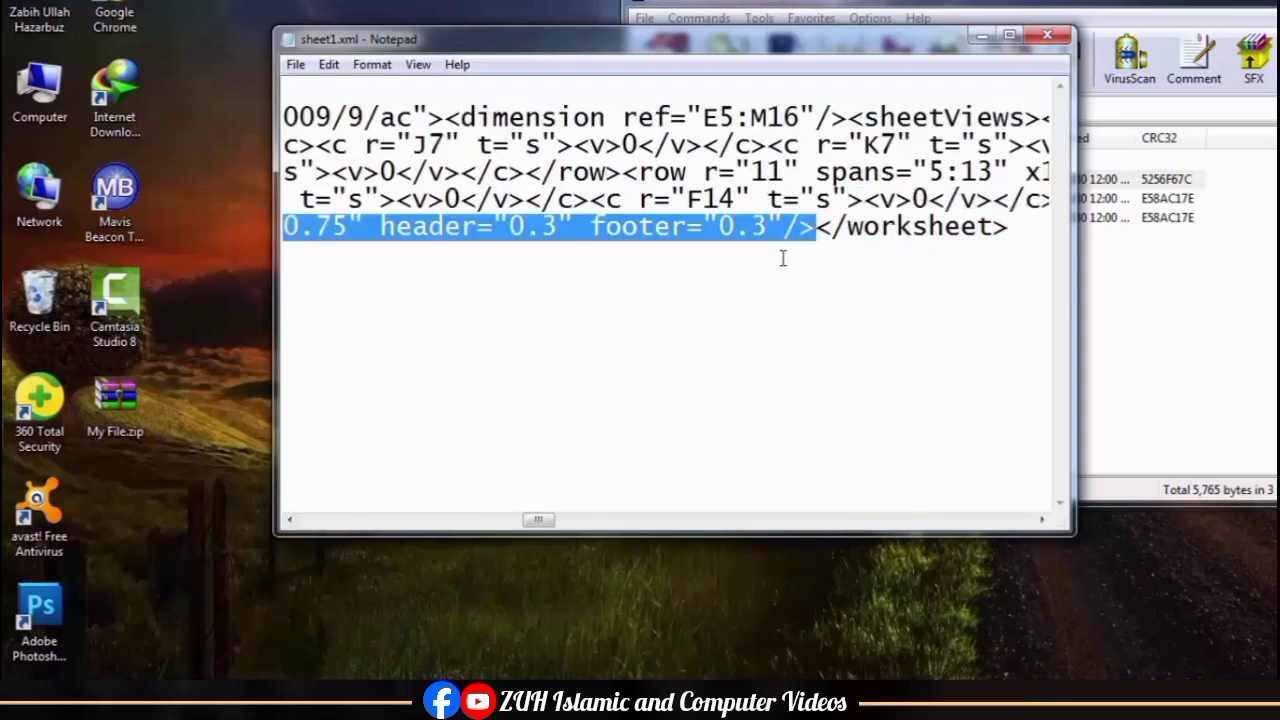
# Step: Delete the selected markup between </sheetData> and </worksheet> in sheet1.xml, then save and close the file
pyautogui.press('Delete')
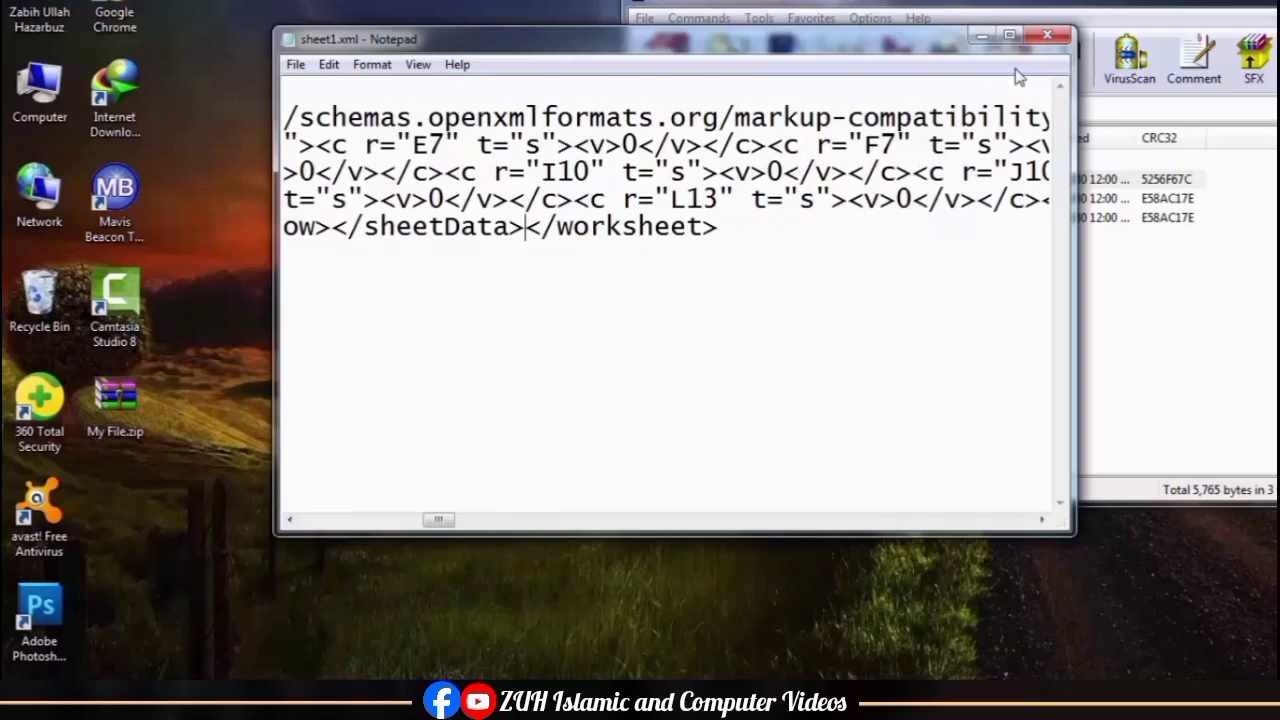
pyautogui.click(1047, 36)
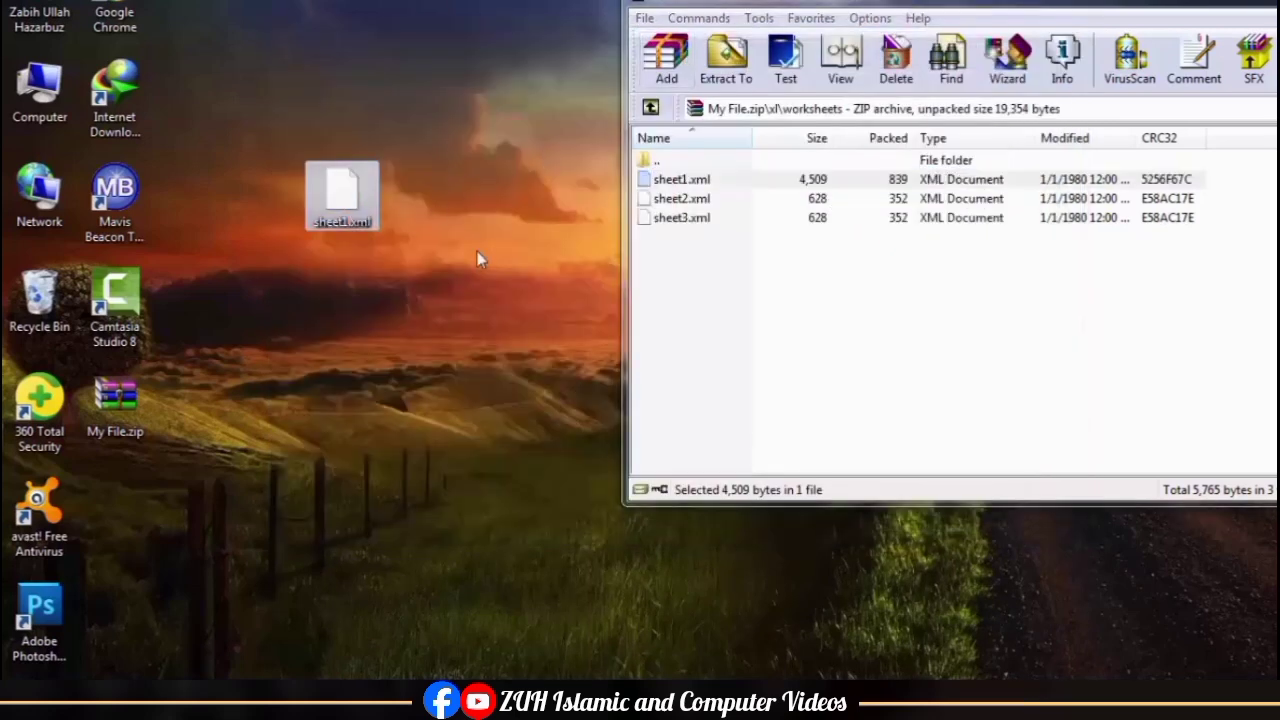
# Step: Add the edited desktop sheet1.xml to the archive's xl\worksheets folder, replacing the existing sheet1.xml
pyautogui.hotkey('ctrl', 'x')
pyautogui.click(812, 298)
pyautogui.hotkey('ctrl', 'v')
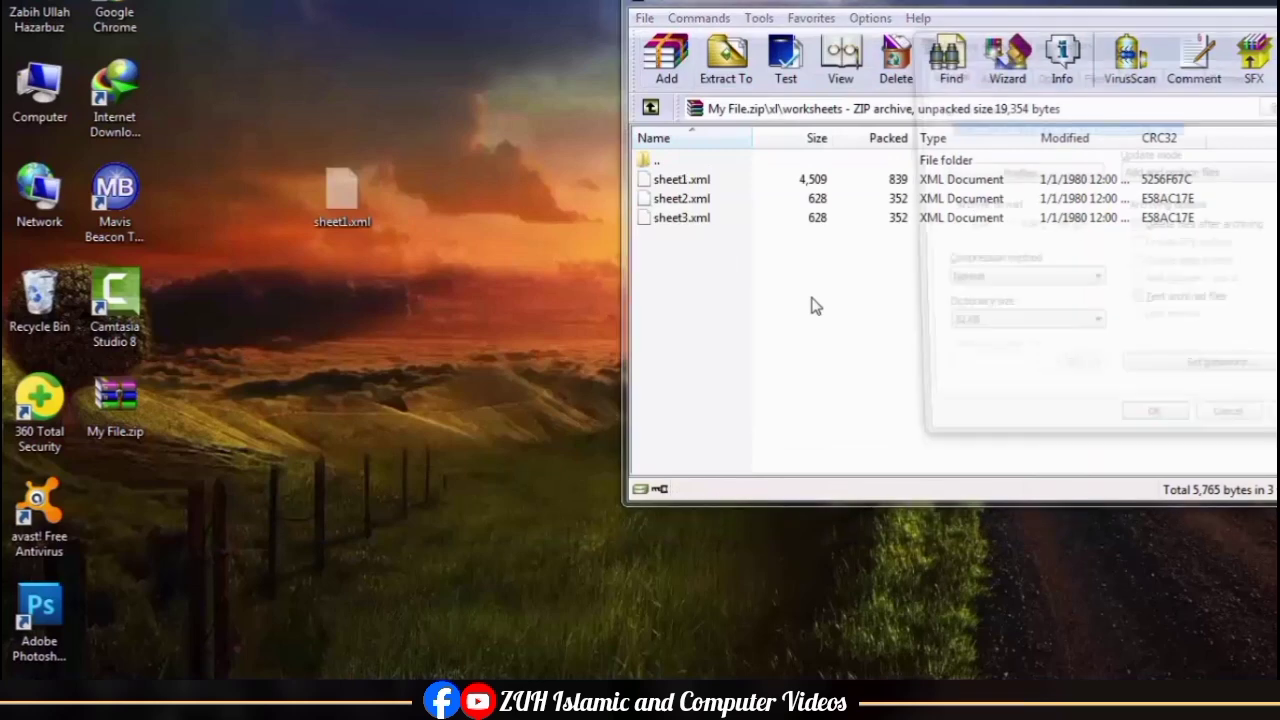
pyautogui.click(1150, 434)
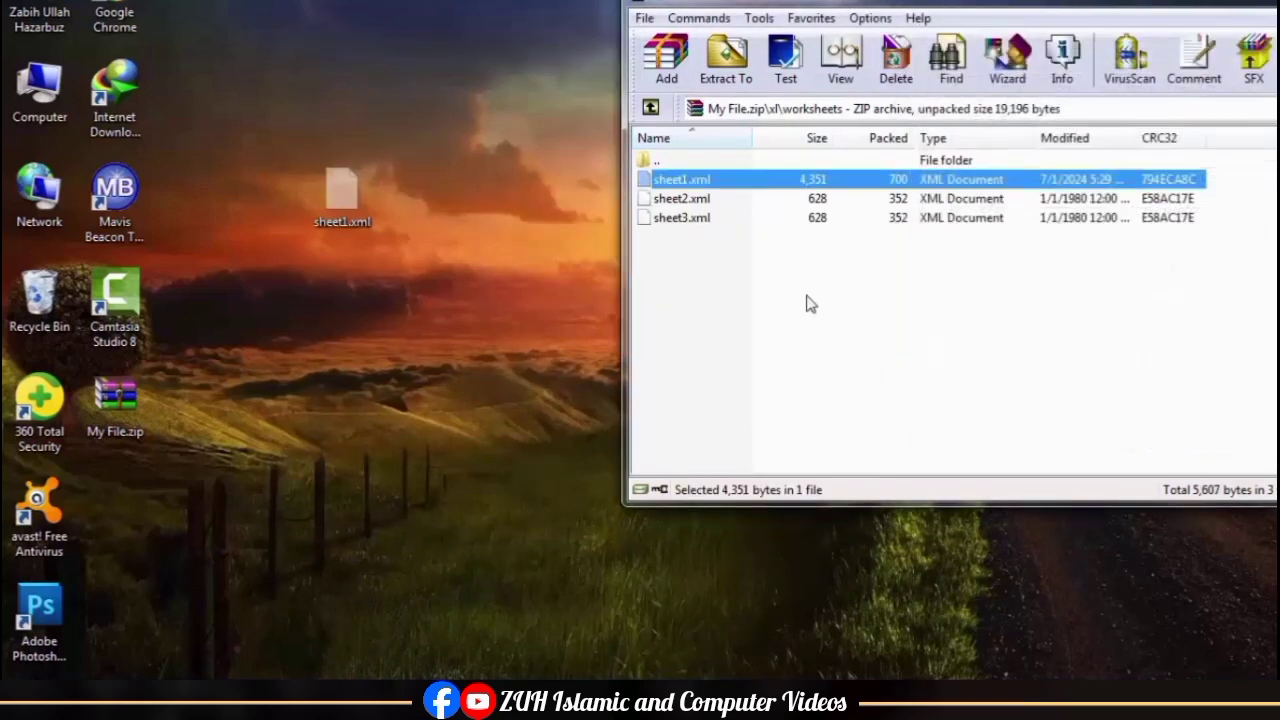
pyautogui.click(710, 280)
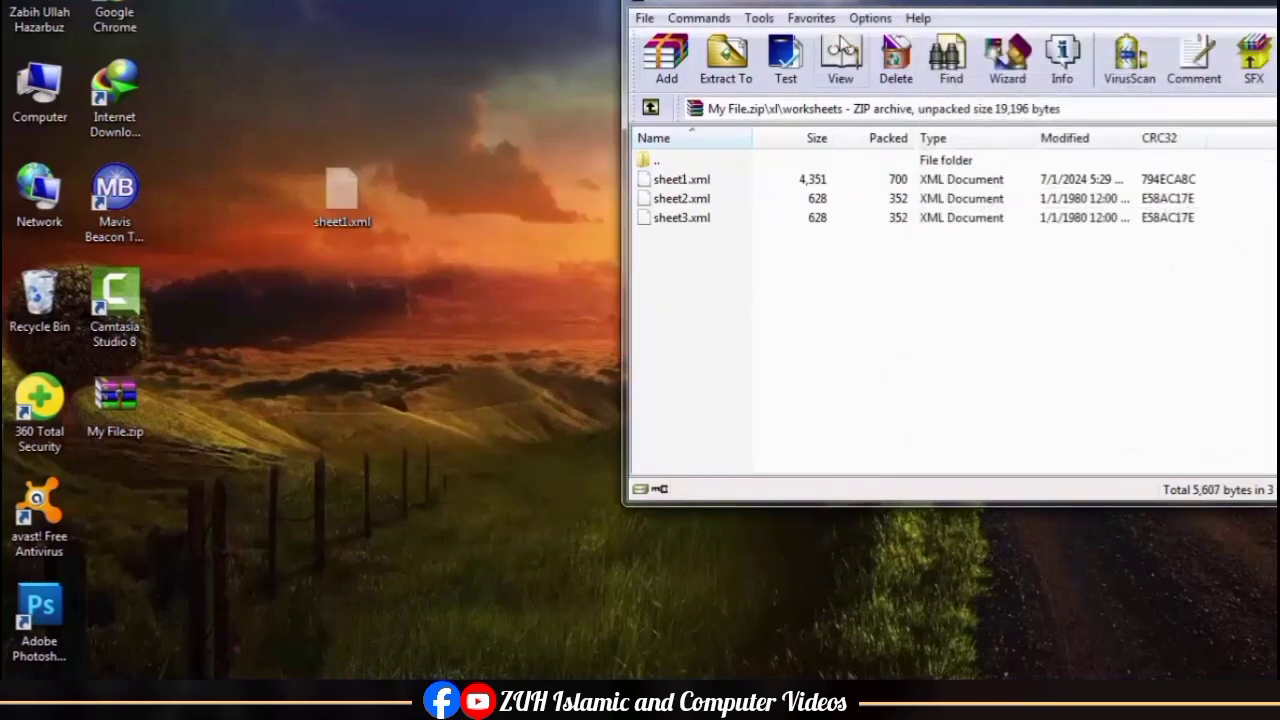
# Step: Move the desktop copy of sheet1.xml to the Recycle Bin and close the My File.zip archive window
pyautogui.moveTo(343, 195); pyautogui.dragTo(58, 317)
pyautogui.moveTo(845, 8); pyautogui.dragTo(455, 72)
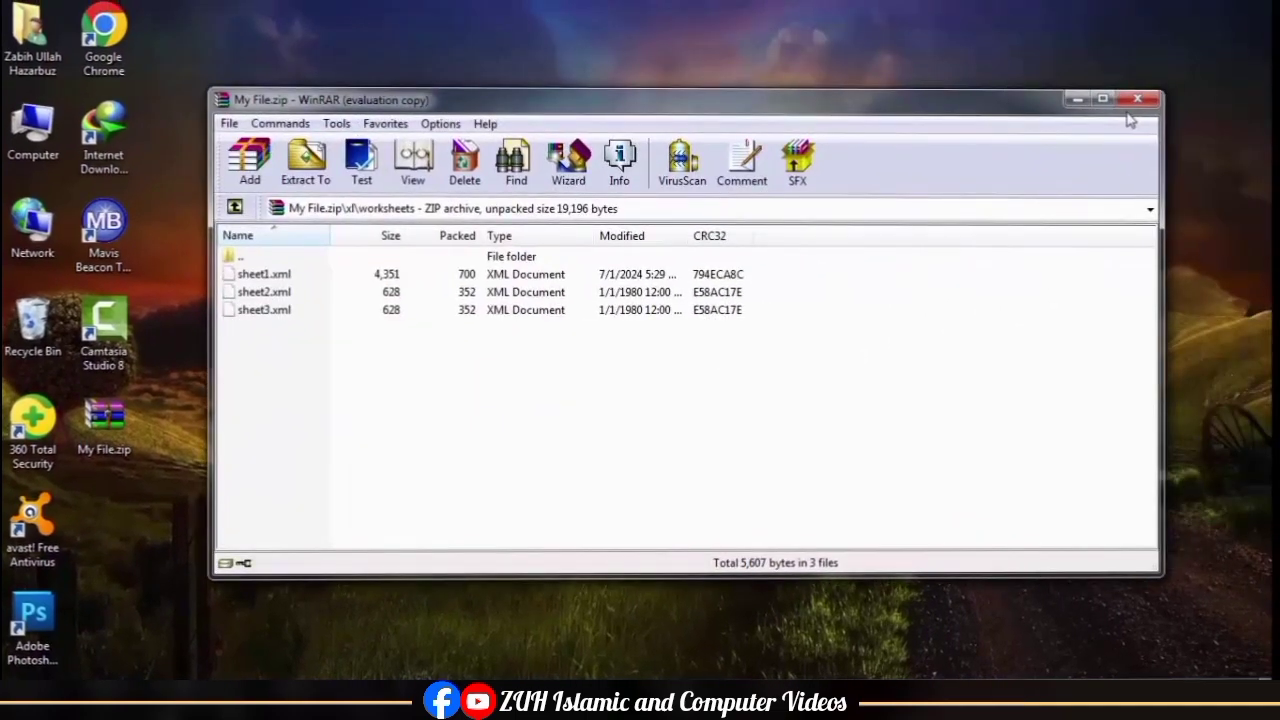
pyautogui.click(1137, 100)
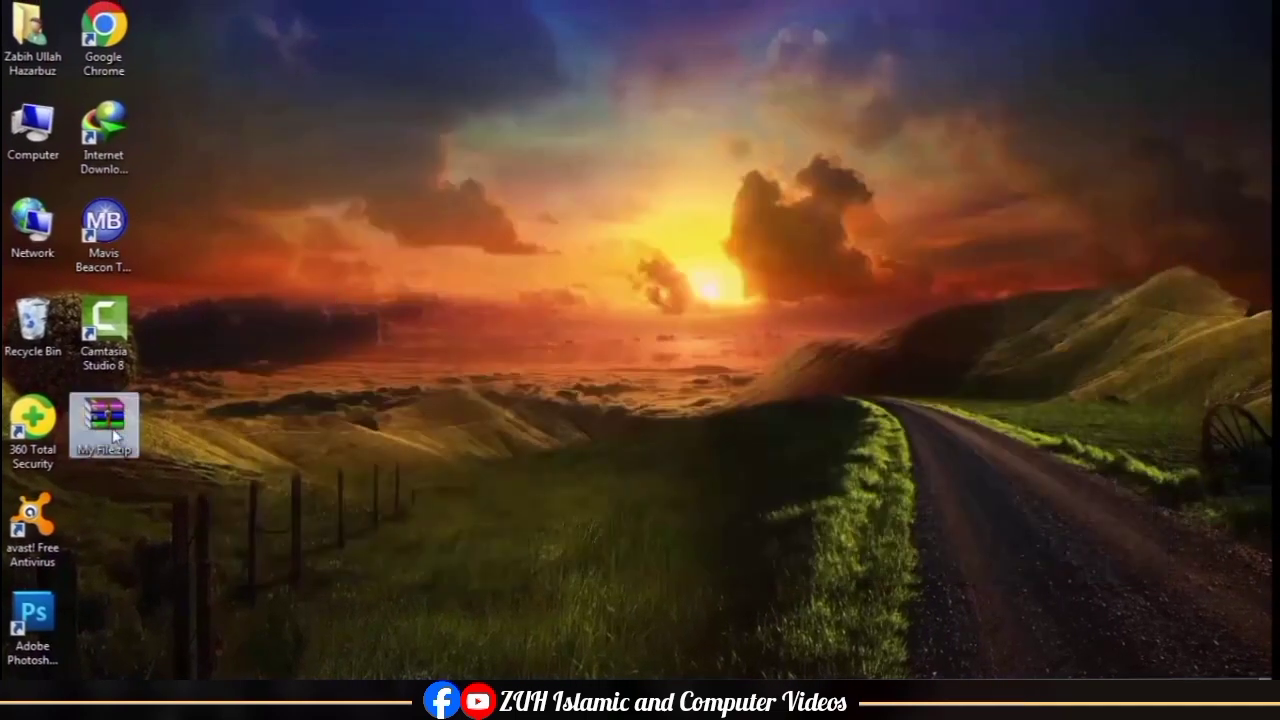
# Step: Rename My File.zip on the desktop to My File.xlsx and accept the extension change
pyautogui.press('F2')
pyautogui.moveTo(118, 451); pyautogui.dragTo(163, 453)
pyautogui.write('x')
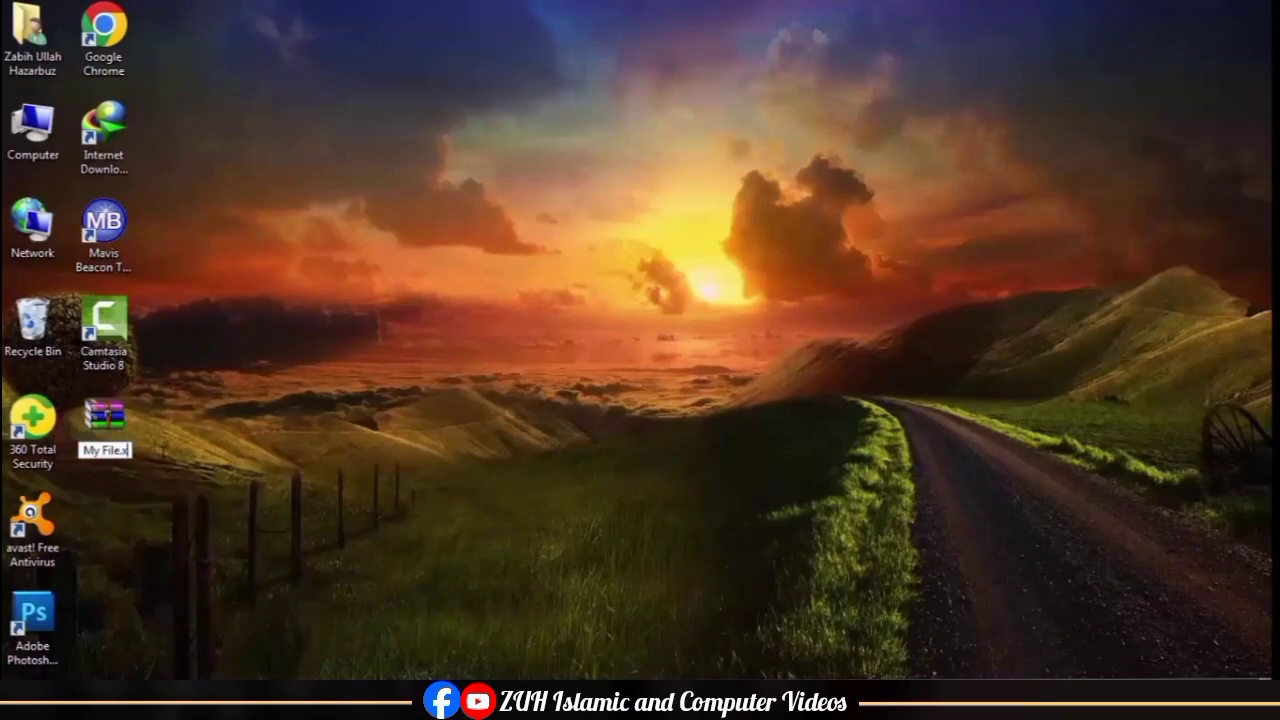
pyautogui.write('lsx')
pyautogui.press('Return')
pyautogui.press('Return')
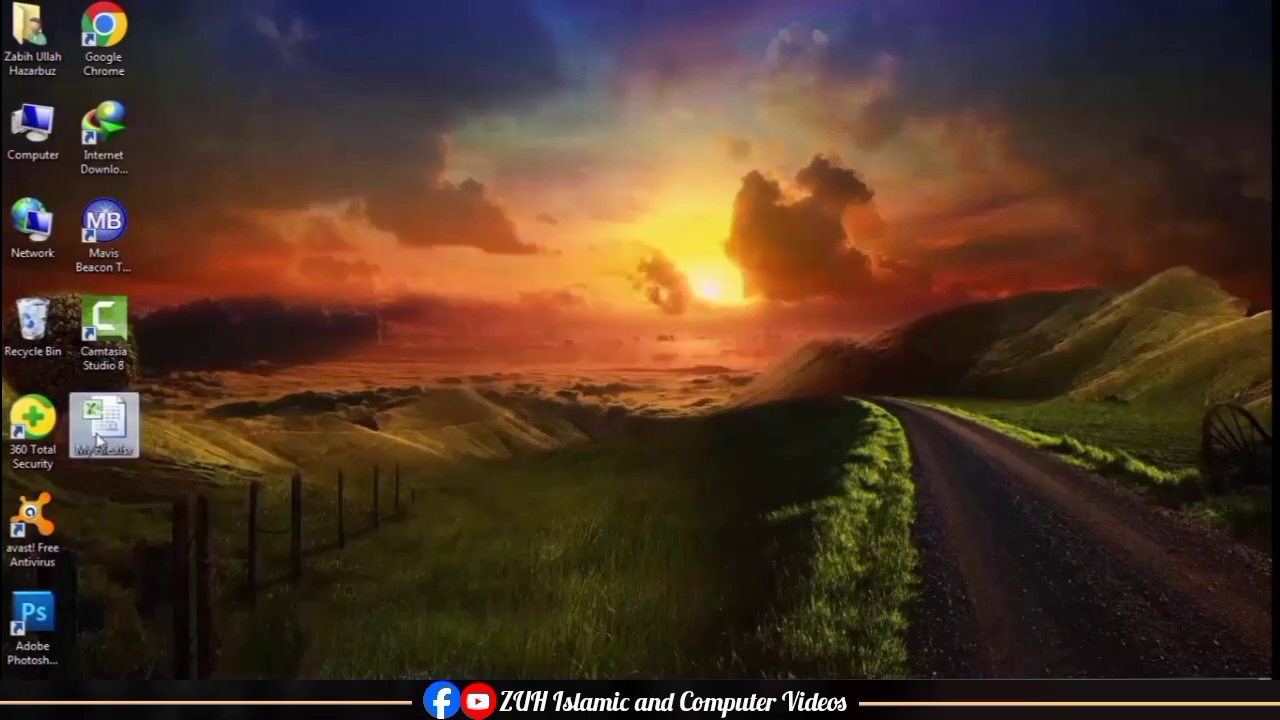
# Step: Open My File.xlsx and overwrite cells E5 to E15 with asf, asf, dfa, sdf, asf, f, asdf, asdf, f, asdf and dfasdf
pyautogui.doubleClick(100, 425)
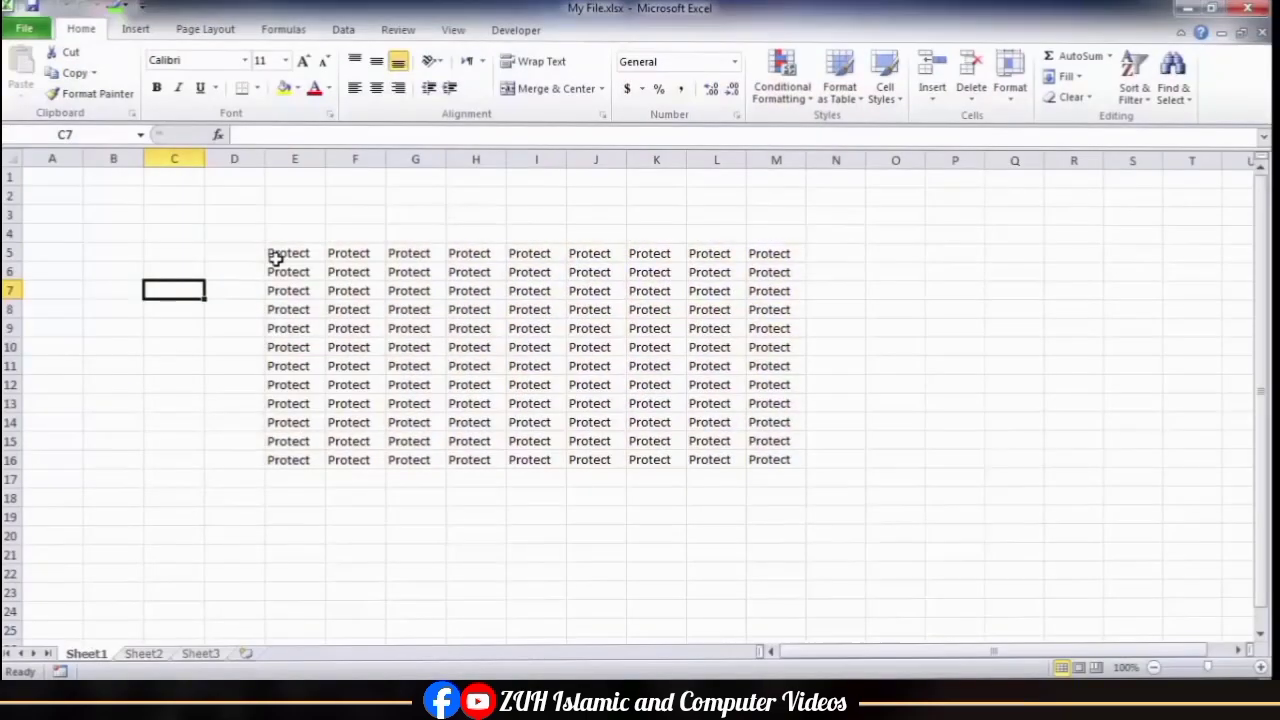
pyautogui.click(276, 256)
pyautogui.write('asf asf dfa sdf asf f asdf asdf f asdf')
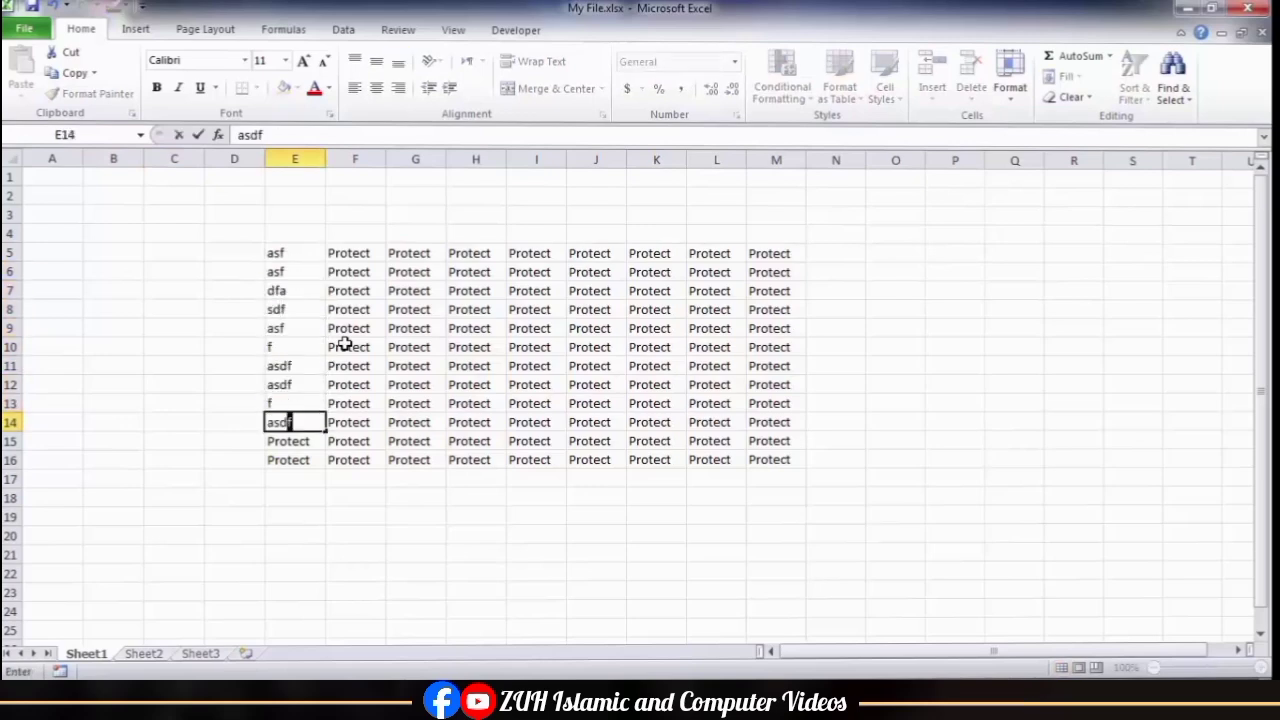
pyautogui.write(' dfasdf')
pyautogui.click(344, 344)
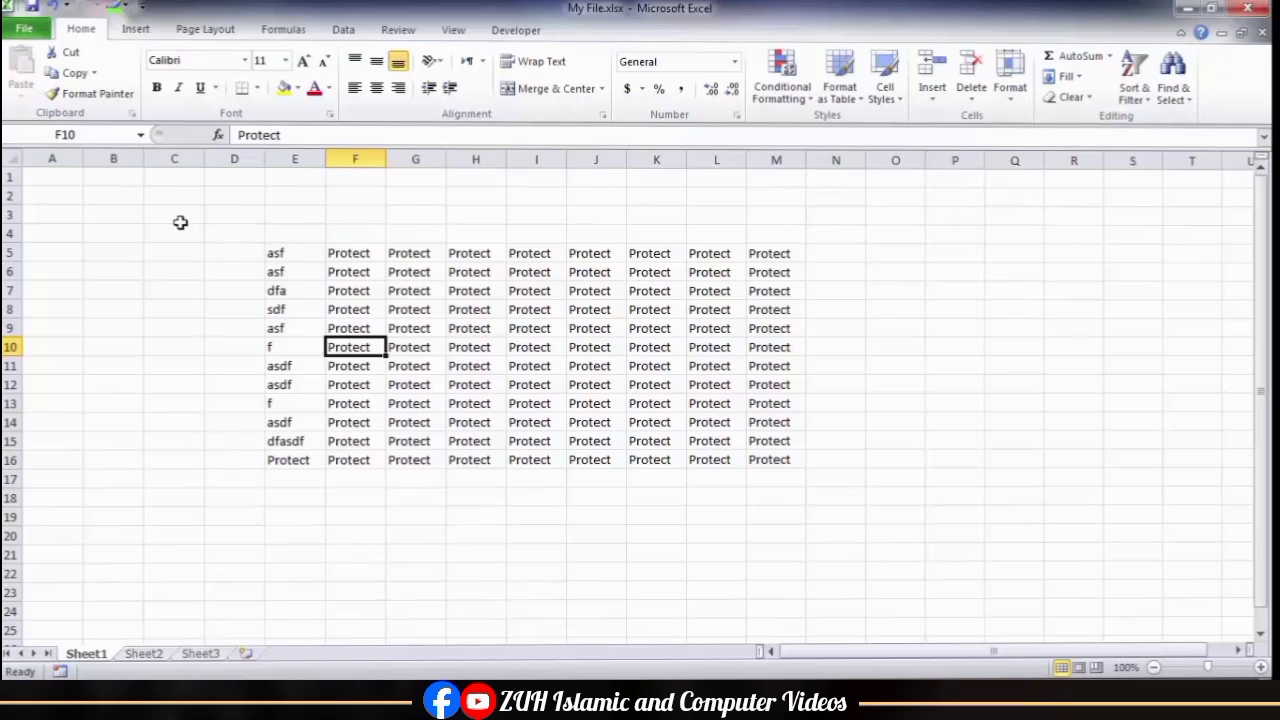
# Step: Select all cells of Sheet1 and protect the sheet without a password
pyautogui.click(14, 162)
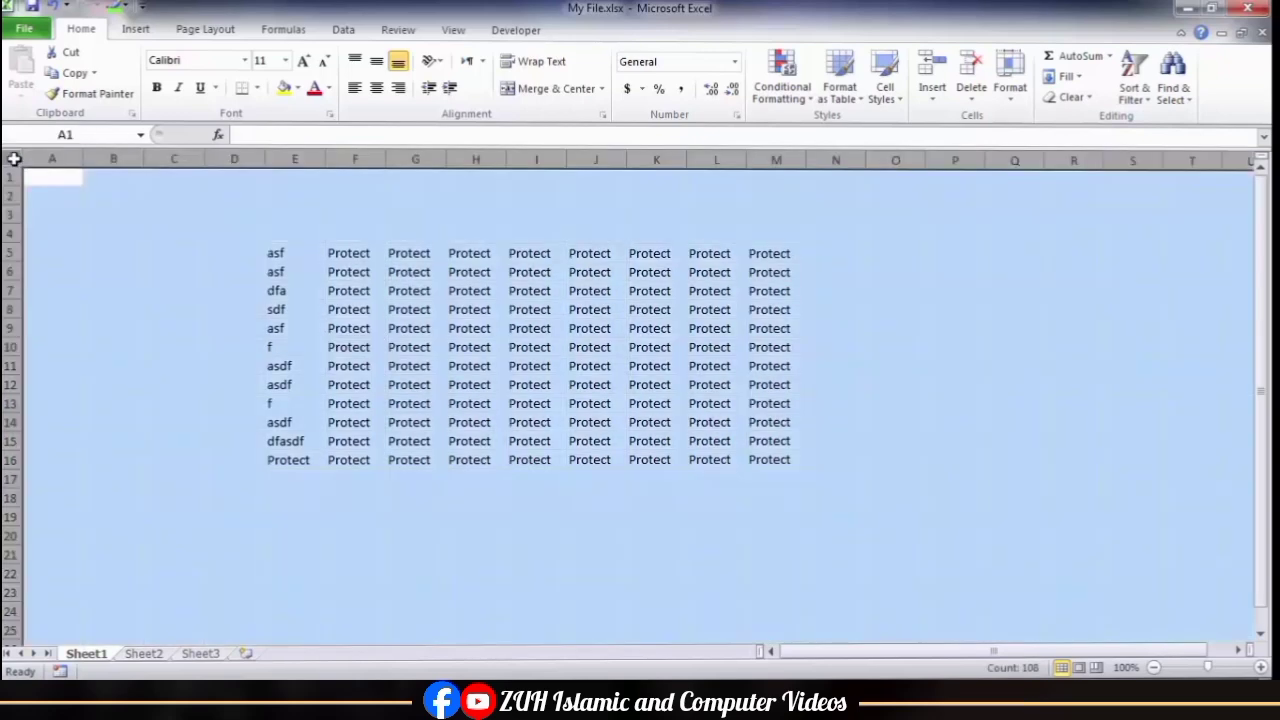
pyautogui.click(398, 29)
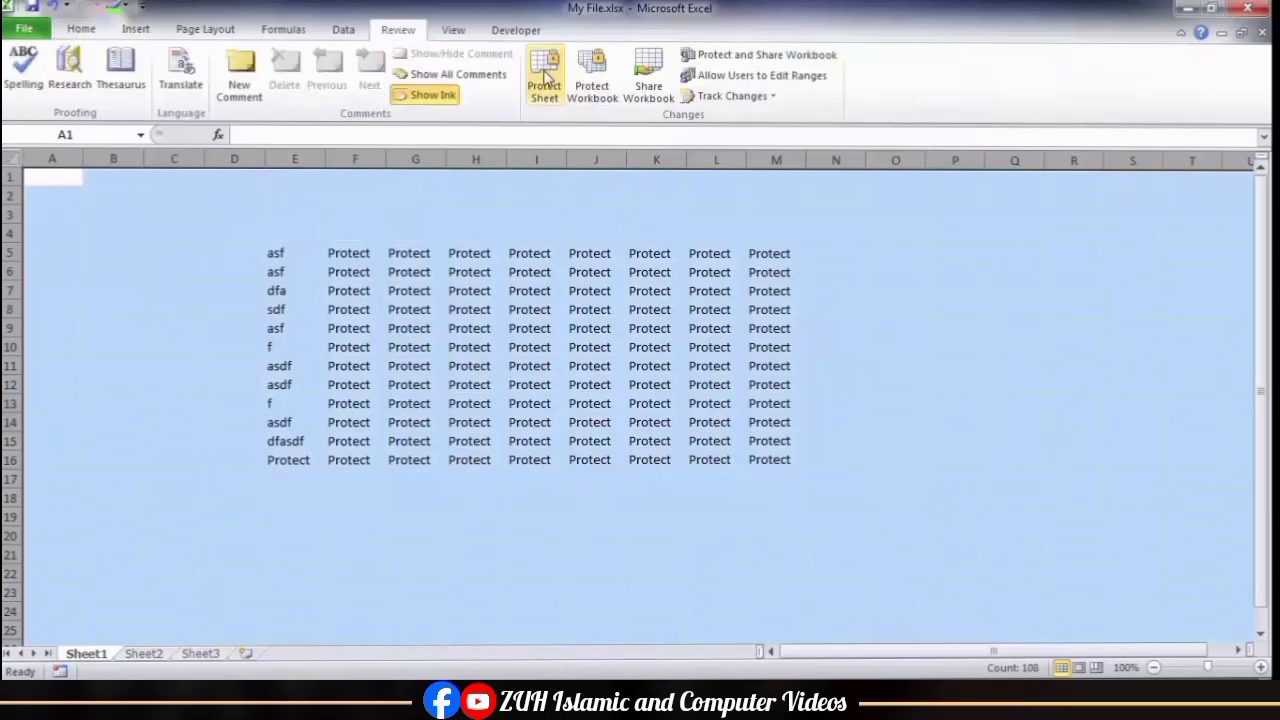
pyautogui.click(544, 86)
pyautogui.click(705, 384)
# Step: Check the formatting and insert commands on the protected Sheet1, and try to enter "a" in cell D5
pyautogui.click(296, 347)
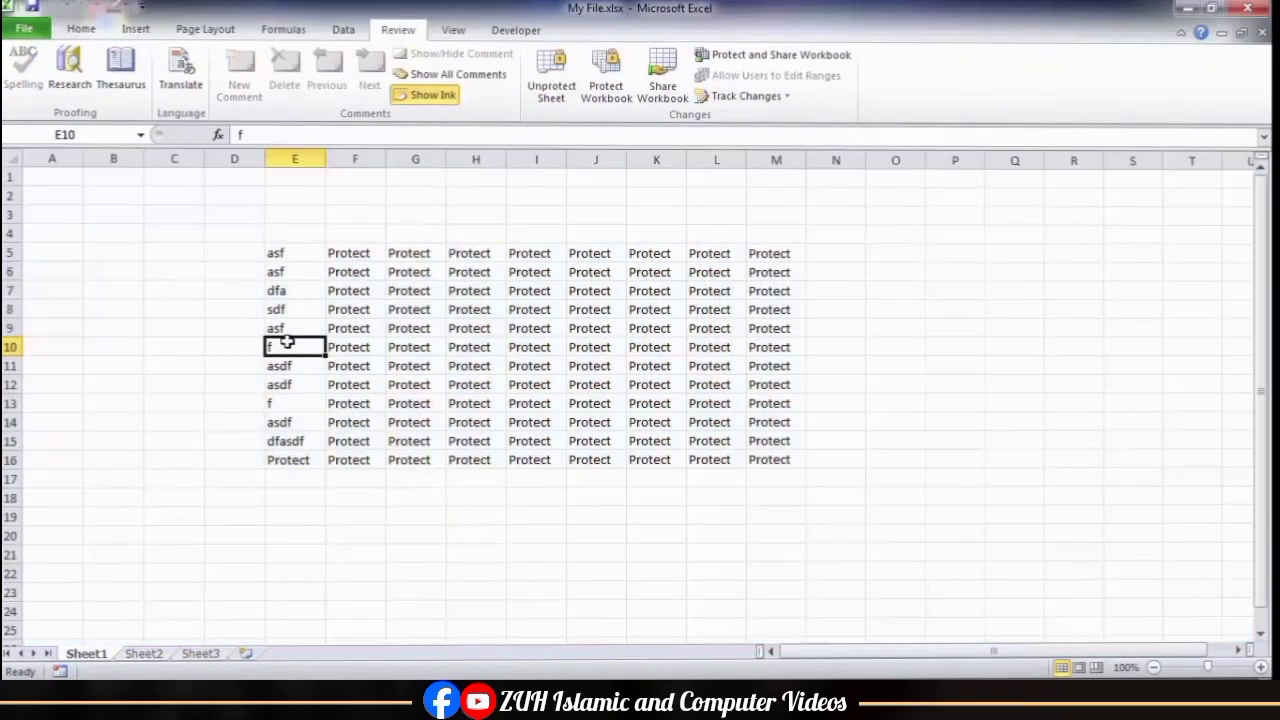
pyautogui.click(112, 250)
pyautogui.click(81, 29)
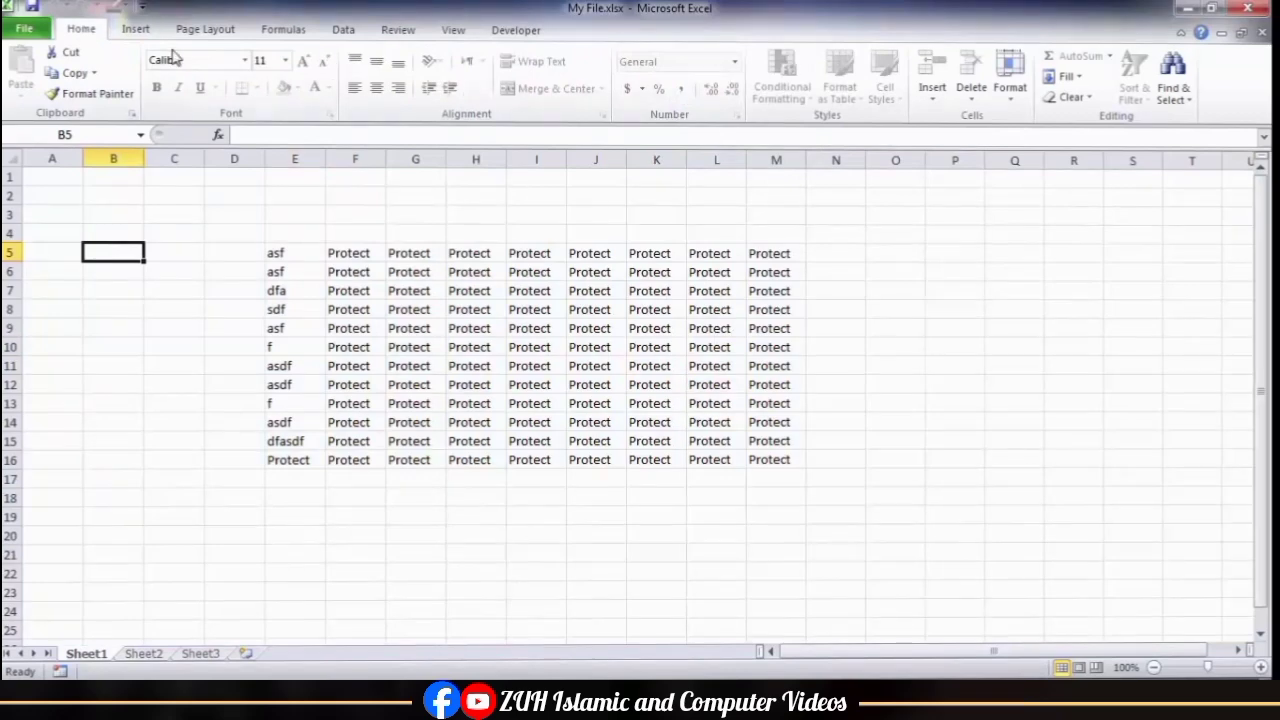
pyautogui.click(140, 30)
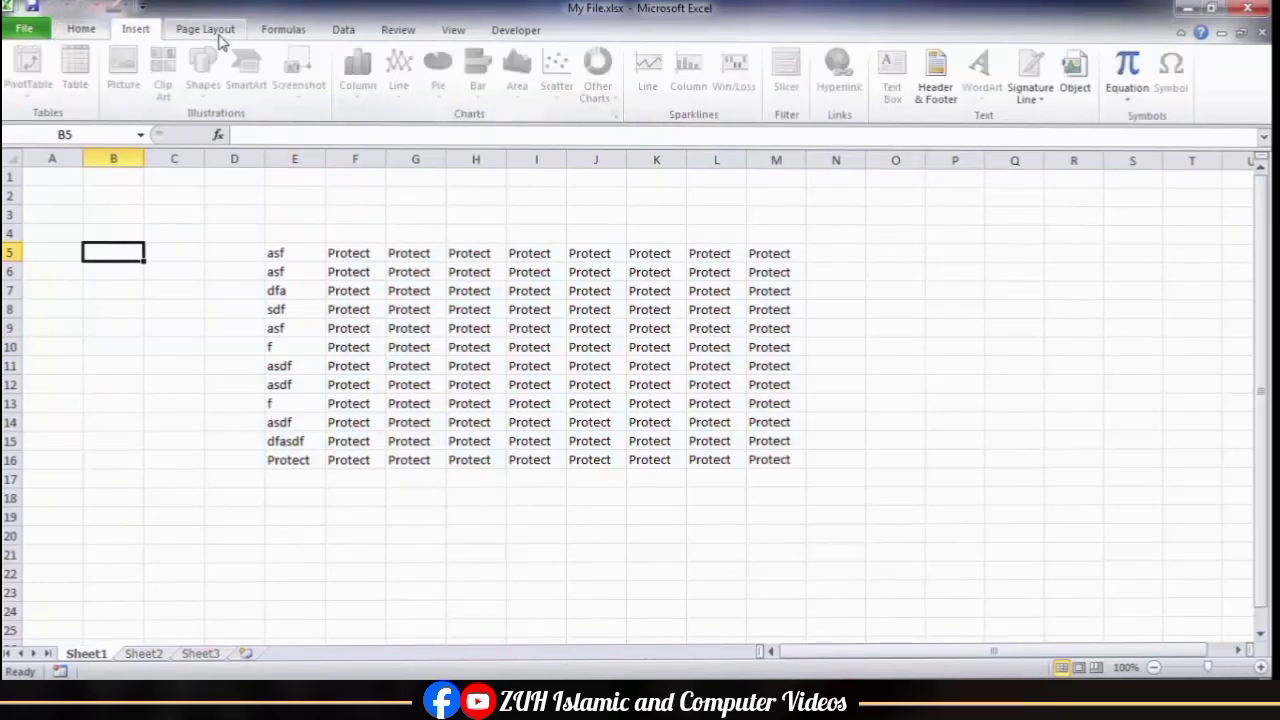
pyautogui.click(207, 249)
pyautogui.press('a')
pyautogui.press('Return')
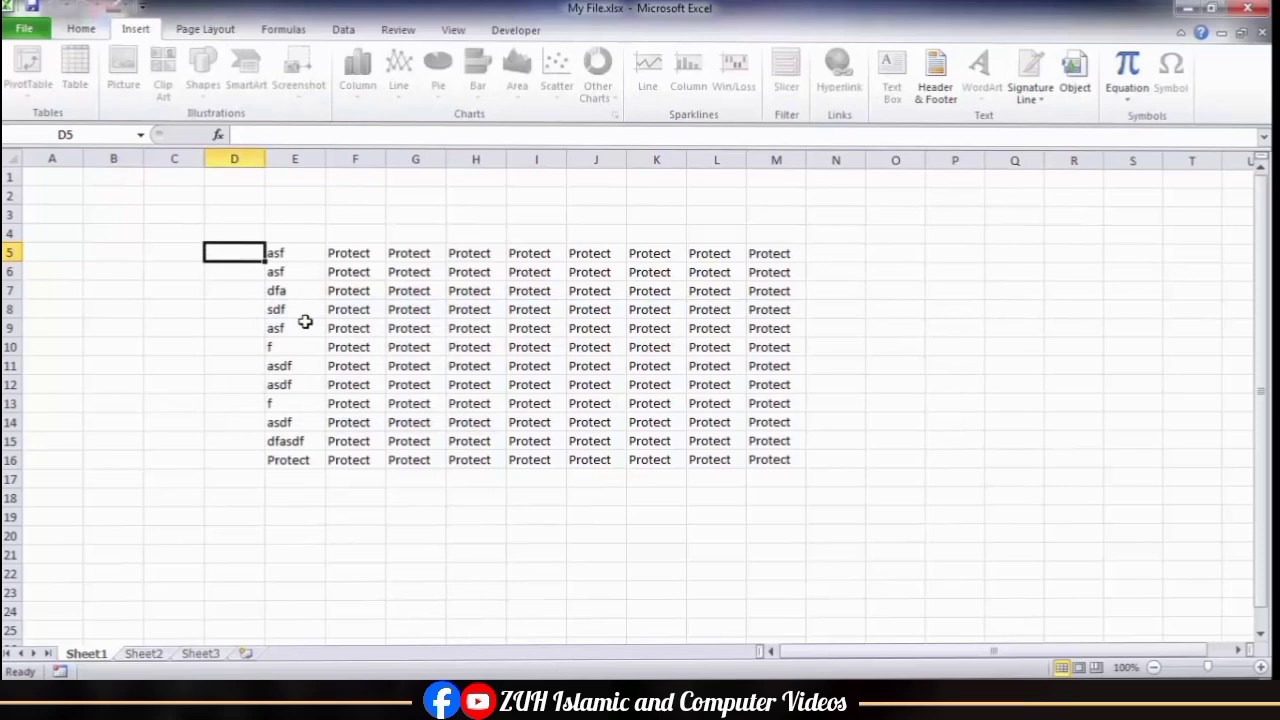
pyautogui.press('a')
pyautogui.press('Return')
# Step: Unprotect Sheet1 and turn off the Locked option for all of its cells
pyautogui.click(398, 30)
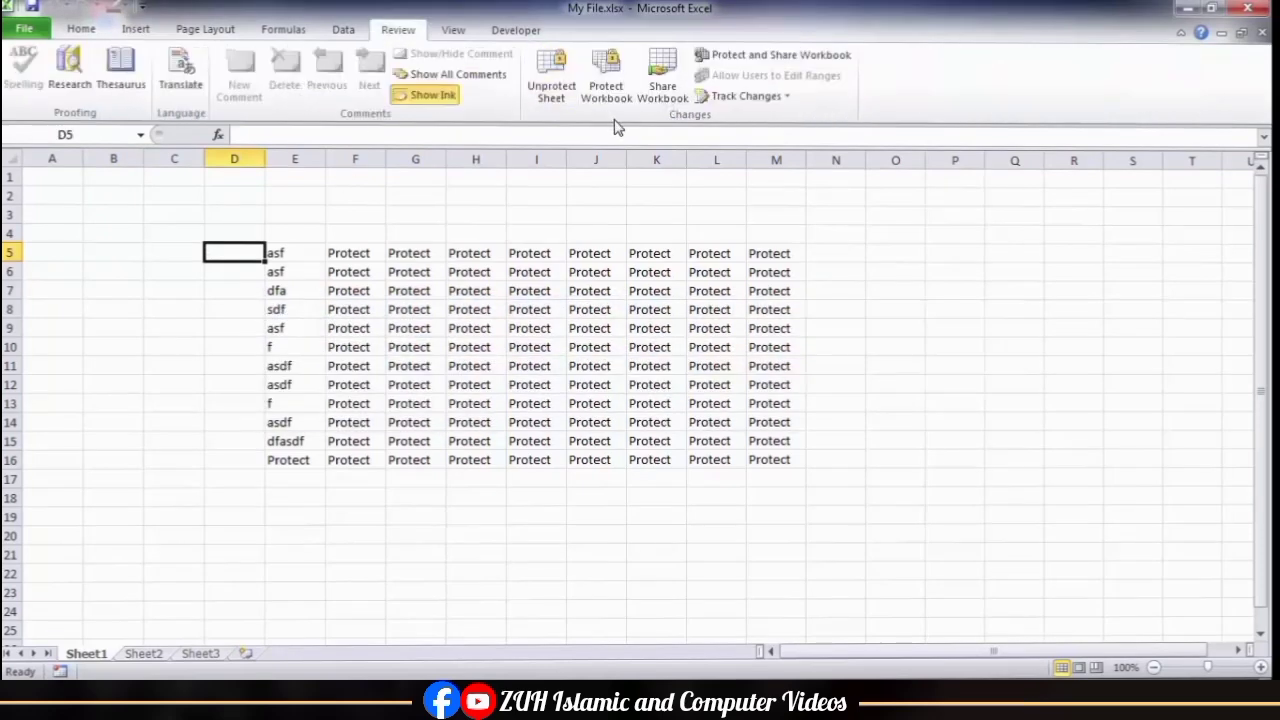
pyautogui.click(12, 162)
pyautogui.hotkey('ctrl', '1')
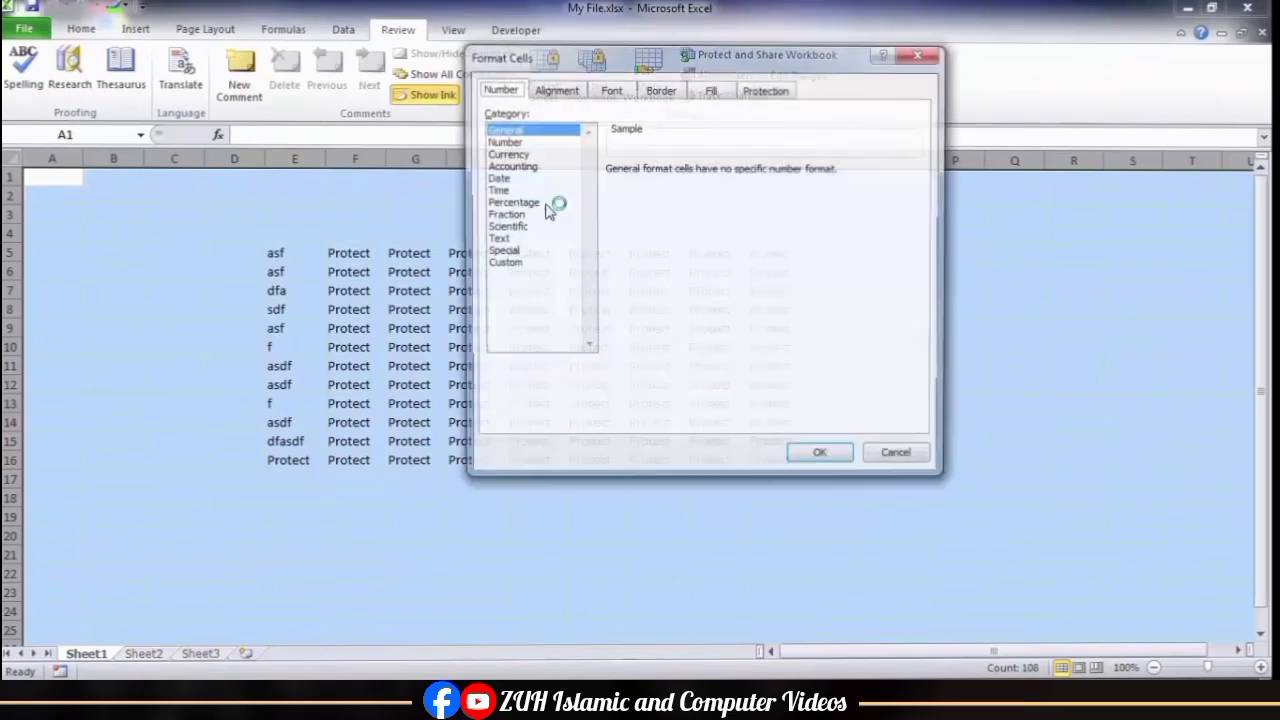
pyautogui.click(755, 88)
pyautogui.click(497, 116)
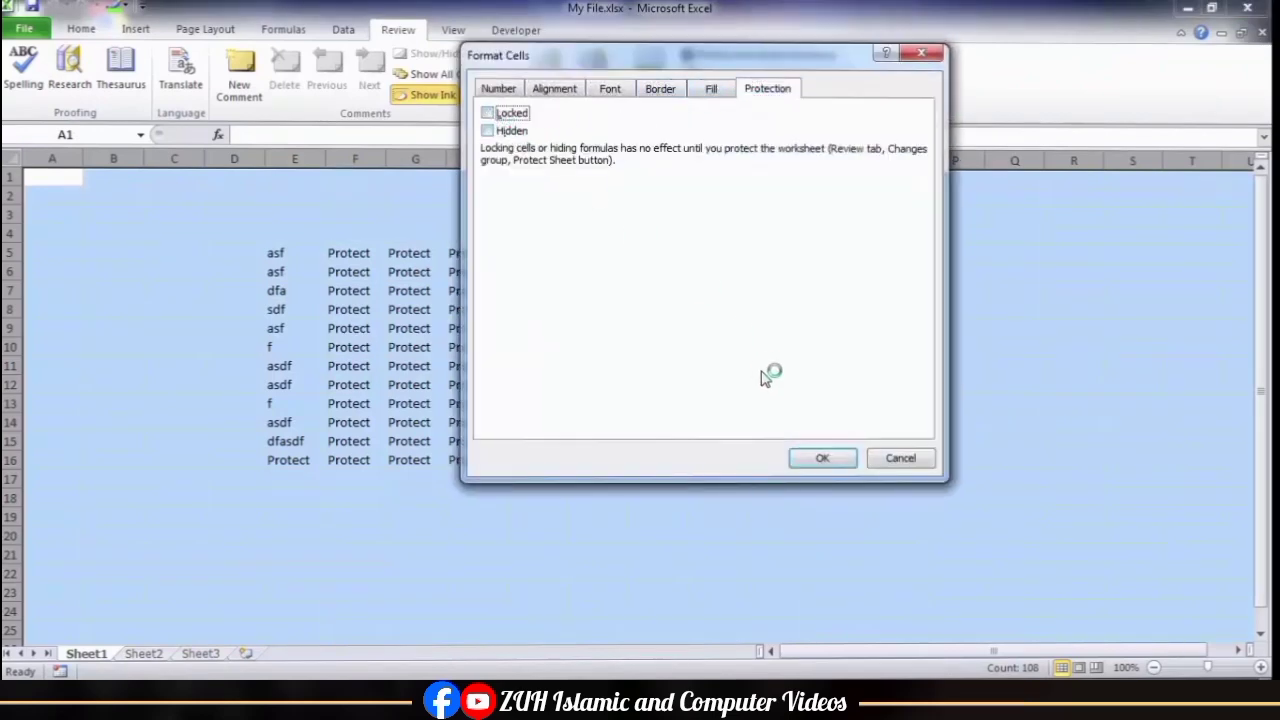
pyautogui.click(820, 458)
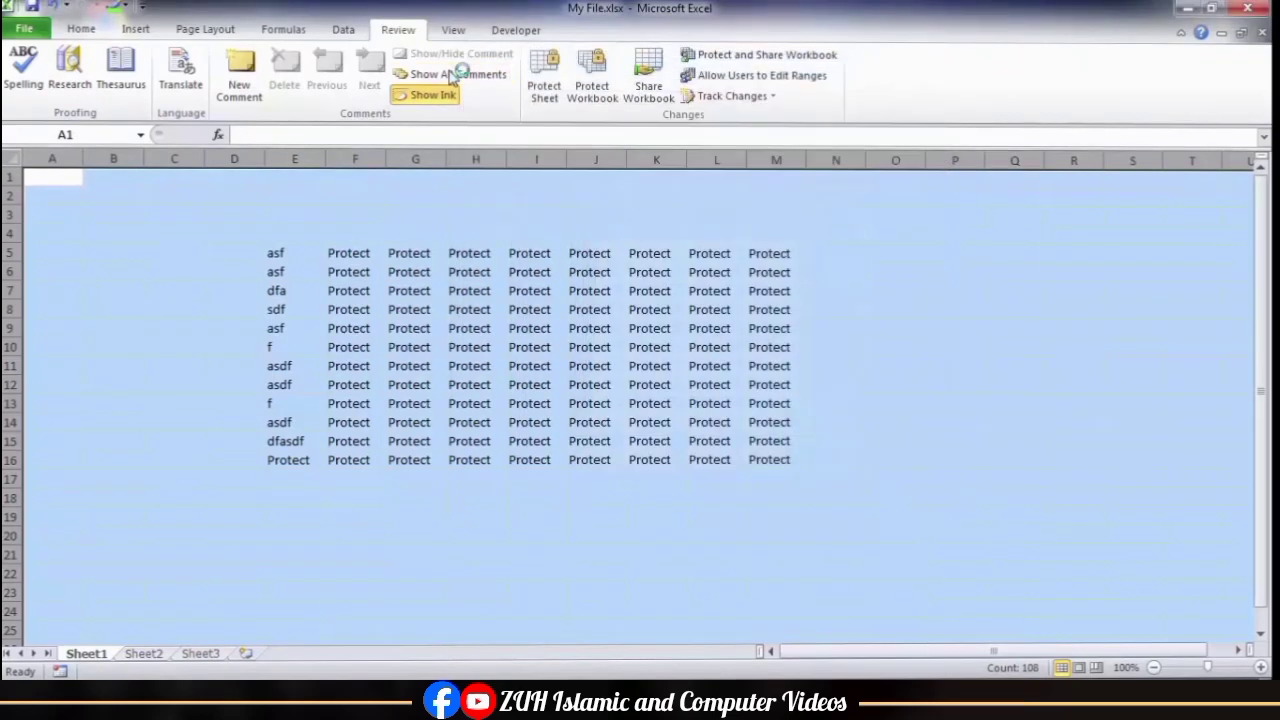
# Step: Protect Sheet1 without a password and enter asf, asf, f, asdf and asfsf in cells C6 to C10
pyautogui.click(544, 78)
pyautogui.click(706, 383)
pyautogui.click(167, 275)
pyautogui.write('as')
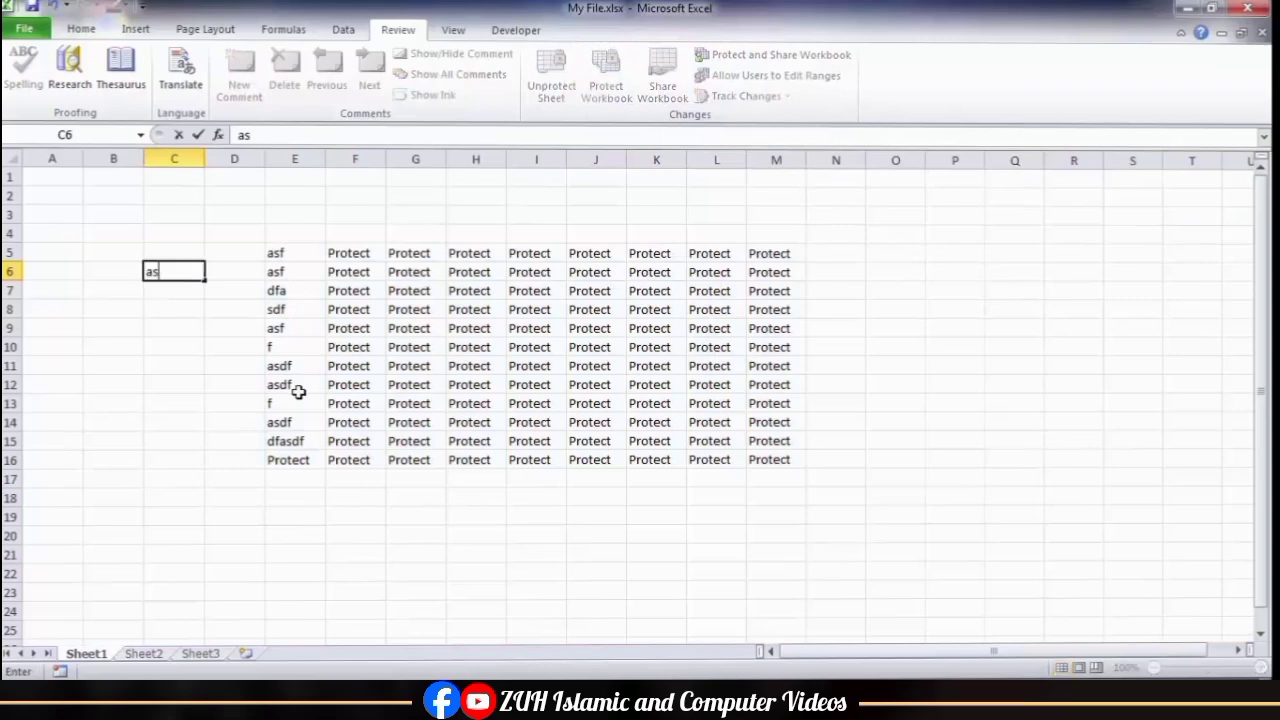
pyautogui.write('f asf f asdf asfsf')
pyautogui.click(340, 330)
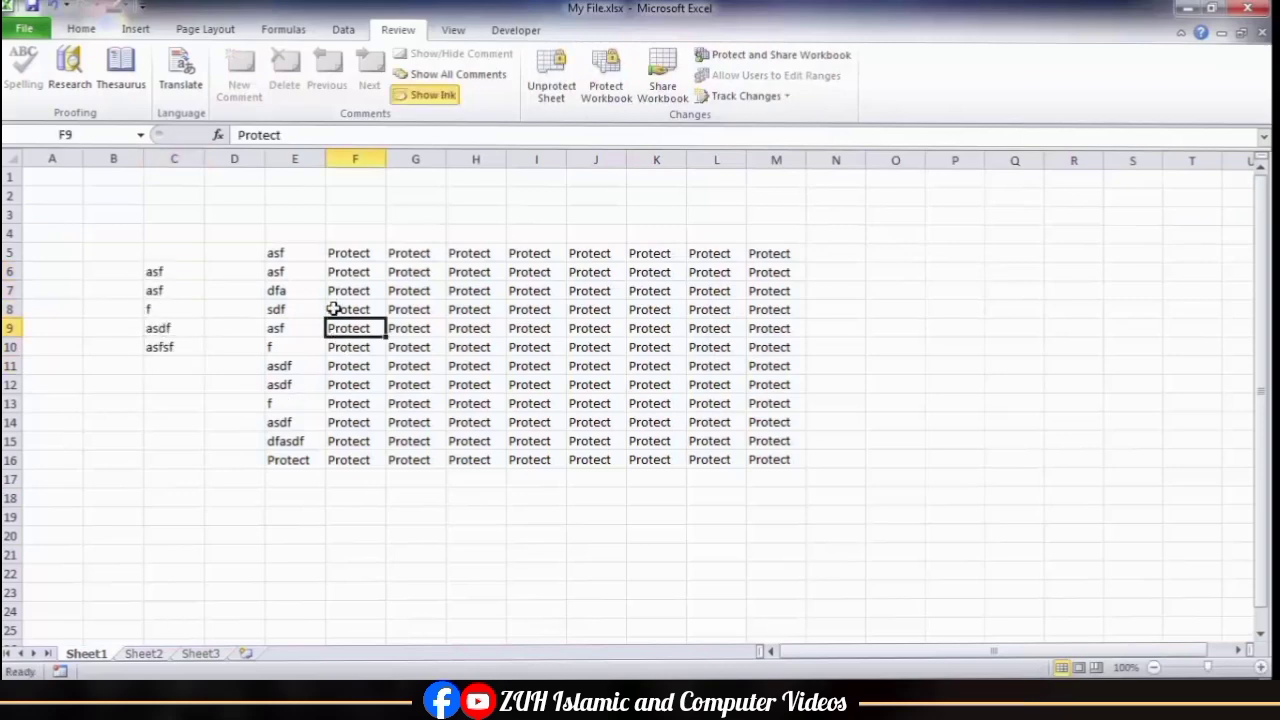
# Step: Overwrite cell F7 in the protected sheet's data block with asdf
pyautogui.moveTo(345, 291); pyautogui.dragTo(535, 441)
pyautogui.write('asdf')
pyautogui.click(287, 310)
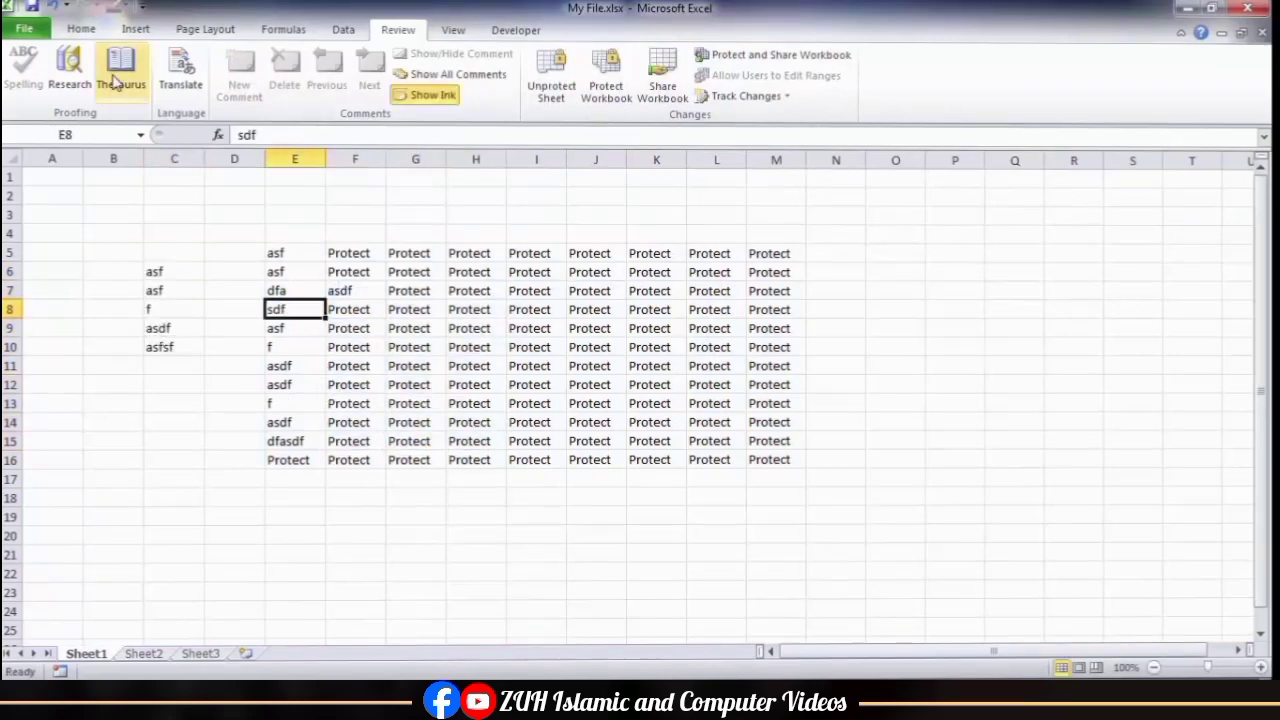
# Step: Check the formatting commands on the protected Sheet1, then remove the sheet's protection
pyautogui.click(86, 30)
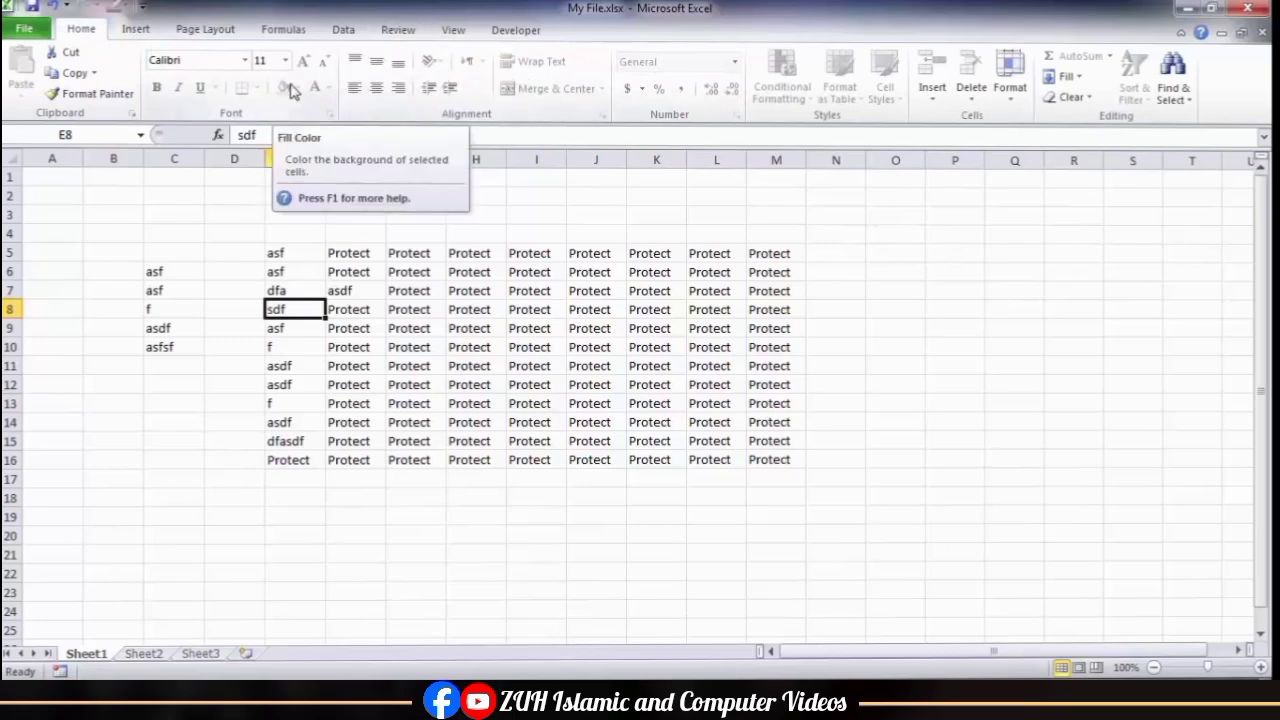
pyautogui.click(397, 30)
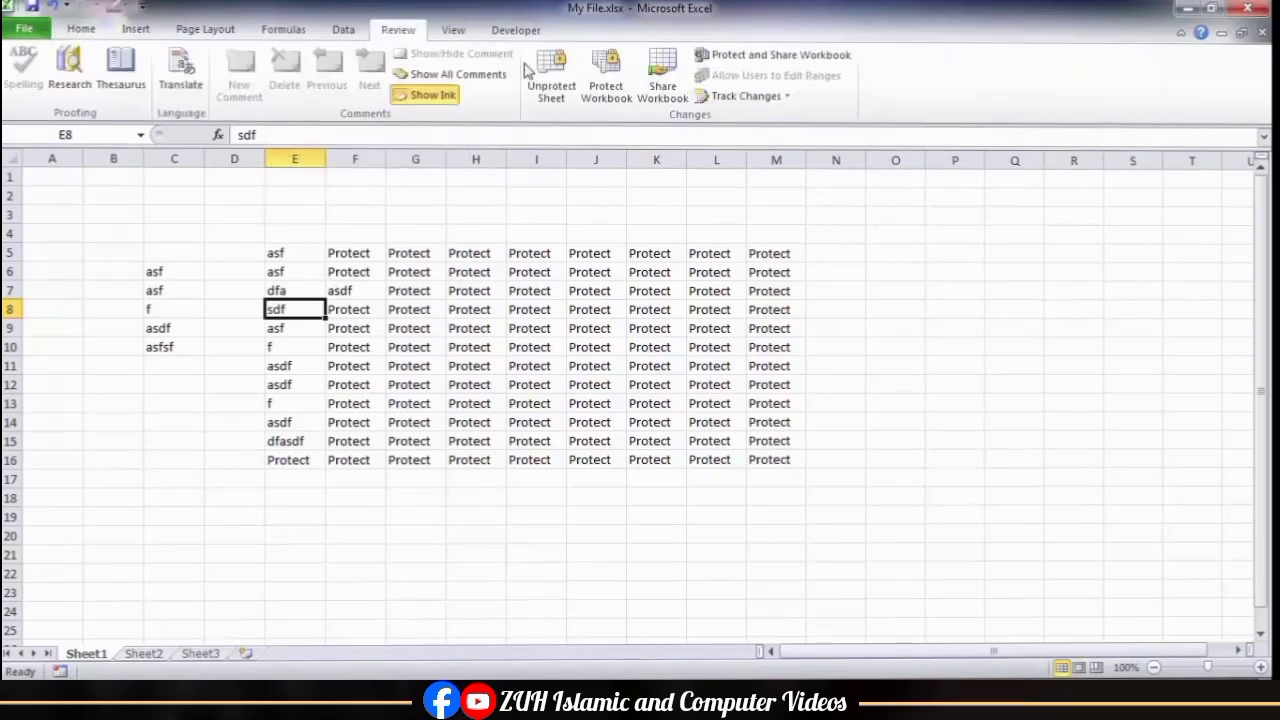
pyautogui.click(550, 80)
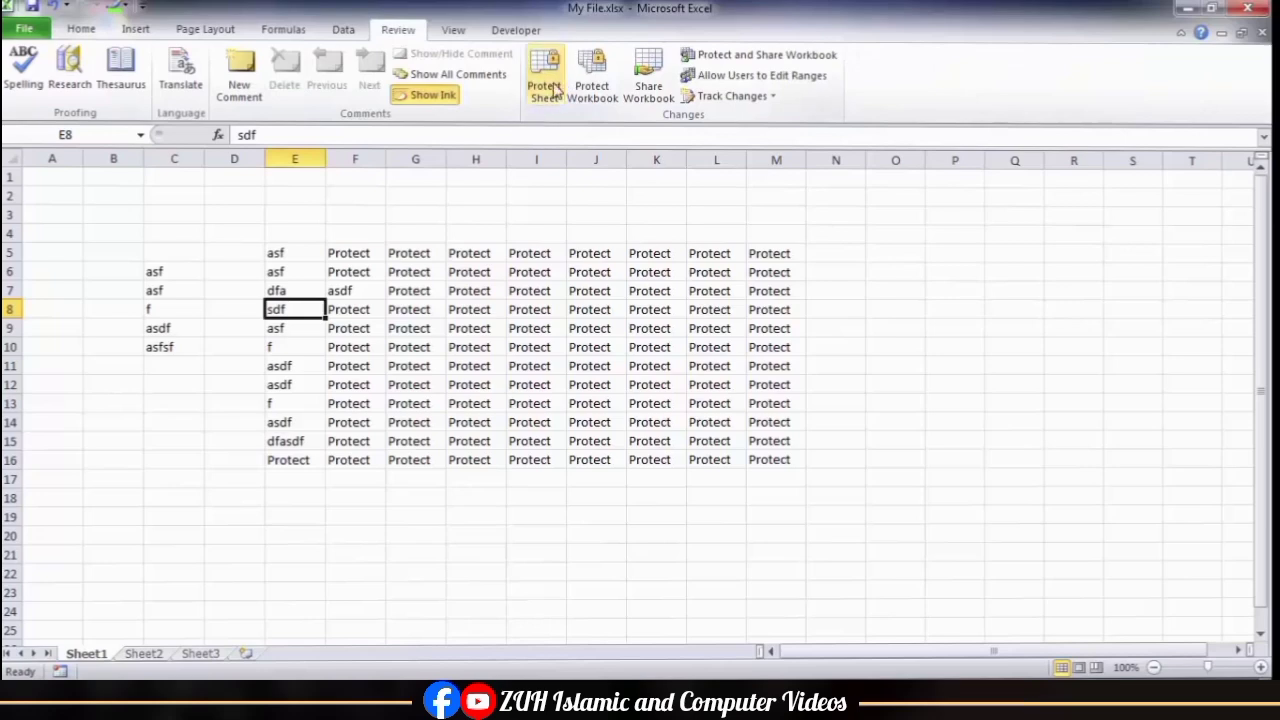
pyautogui.moveTo(286, 254); pyautogui.dragTo(661, 398)
pyautogui.click(735, 328)
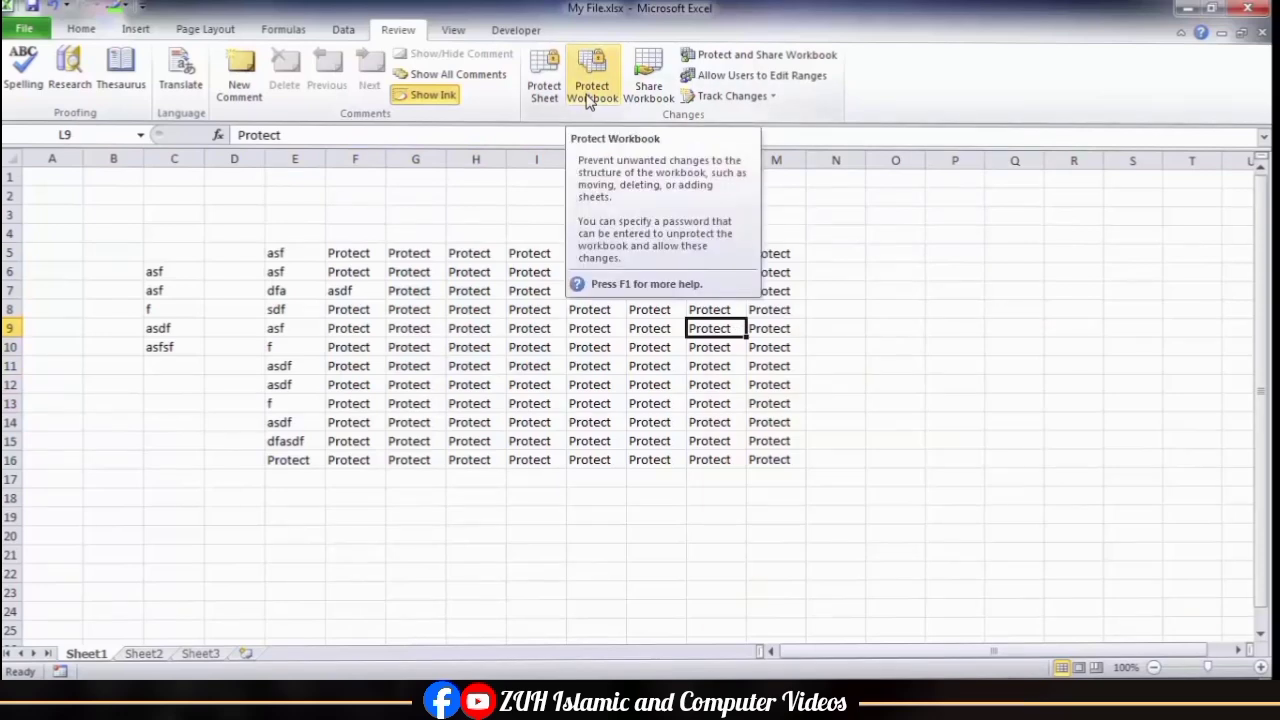
# Step: View the workbook permission options in the file information of My File.xlsx, then return to the sheet
pyautogui.click(22, 30)
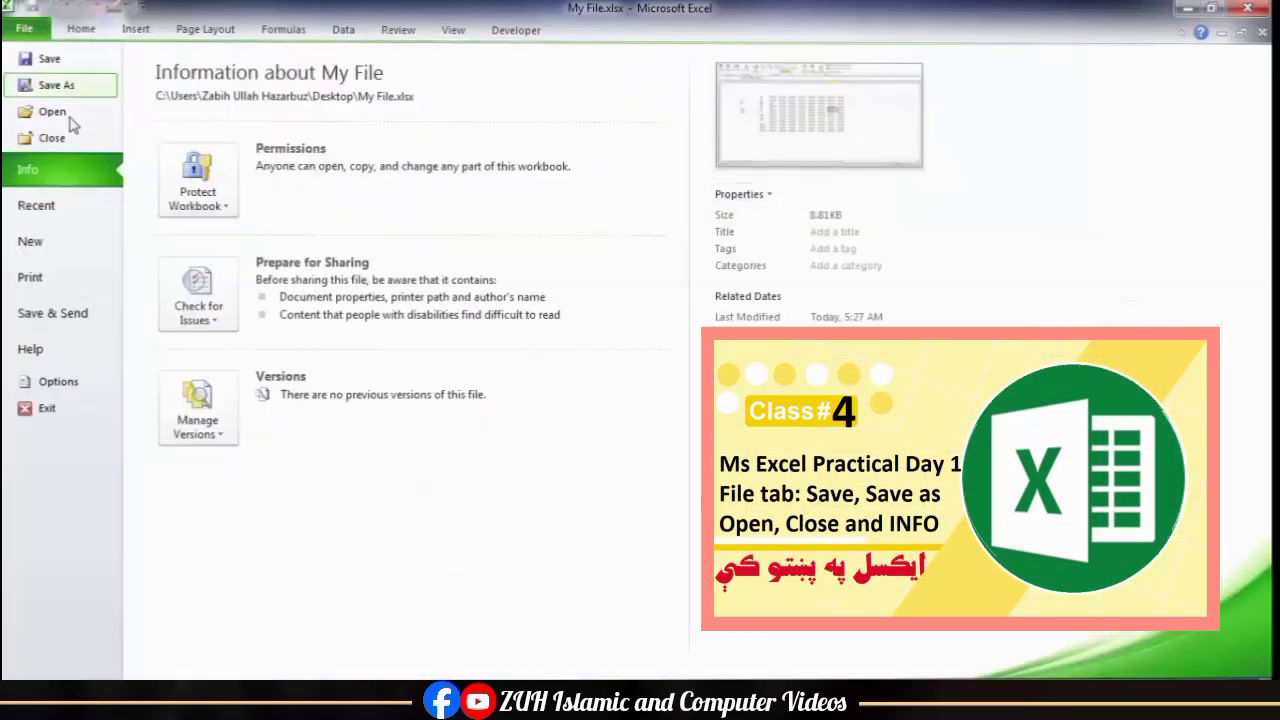
pyautogui.click(195, 180)
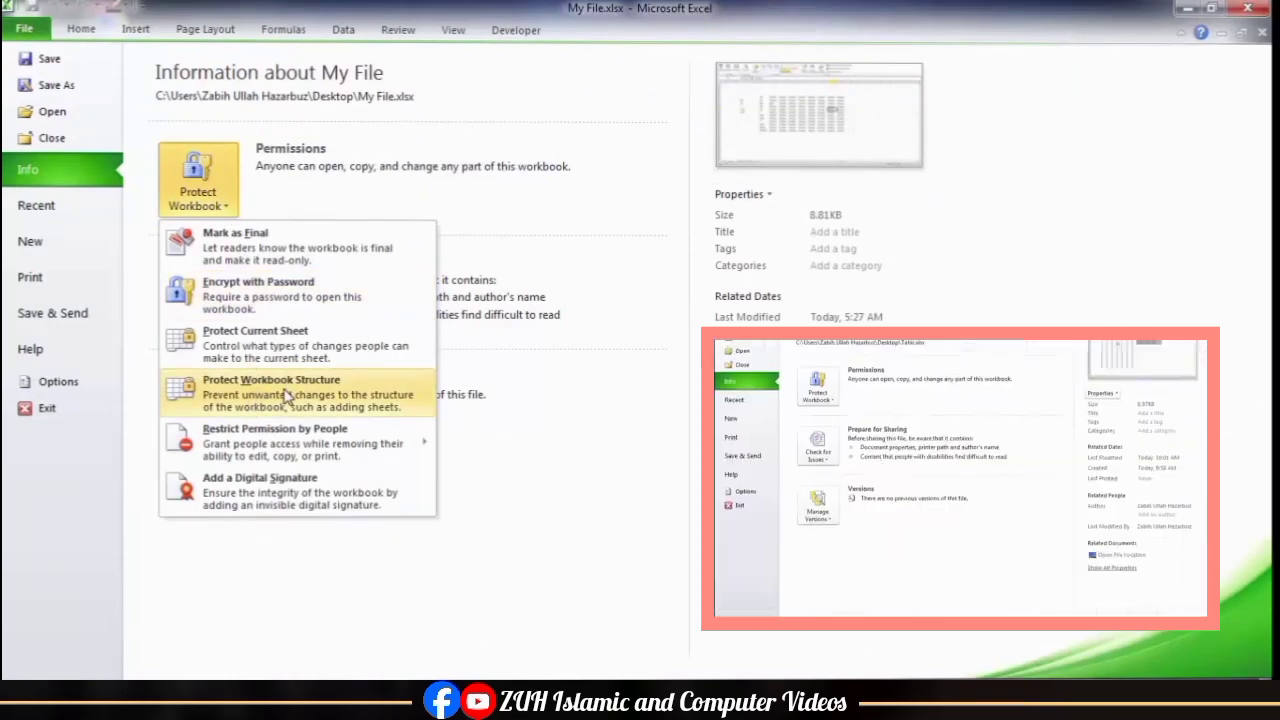
pyautogui.click(648, 247)
pyautogui.press('Escape')
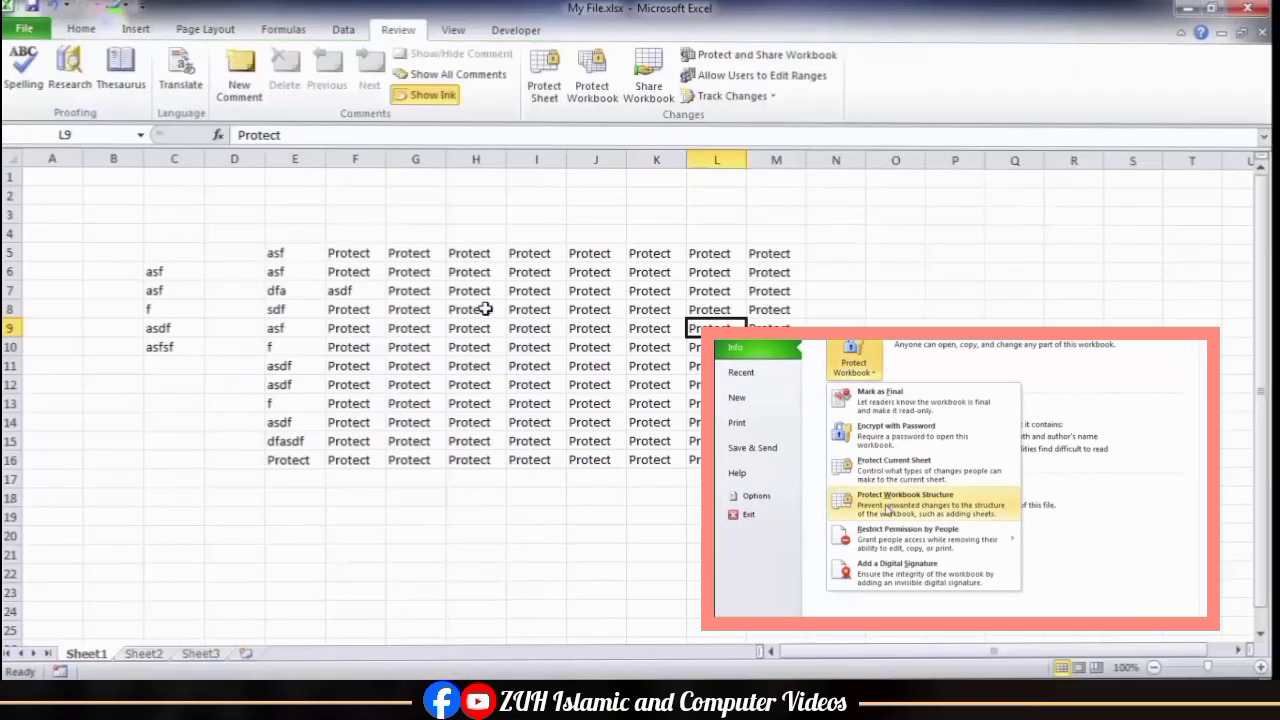
# Step: Restore the My File.xlsx workbook window to a smaller size, narrow it to columns A to G and centre it
pyautogui.click(1241, 32)
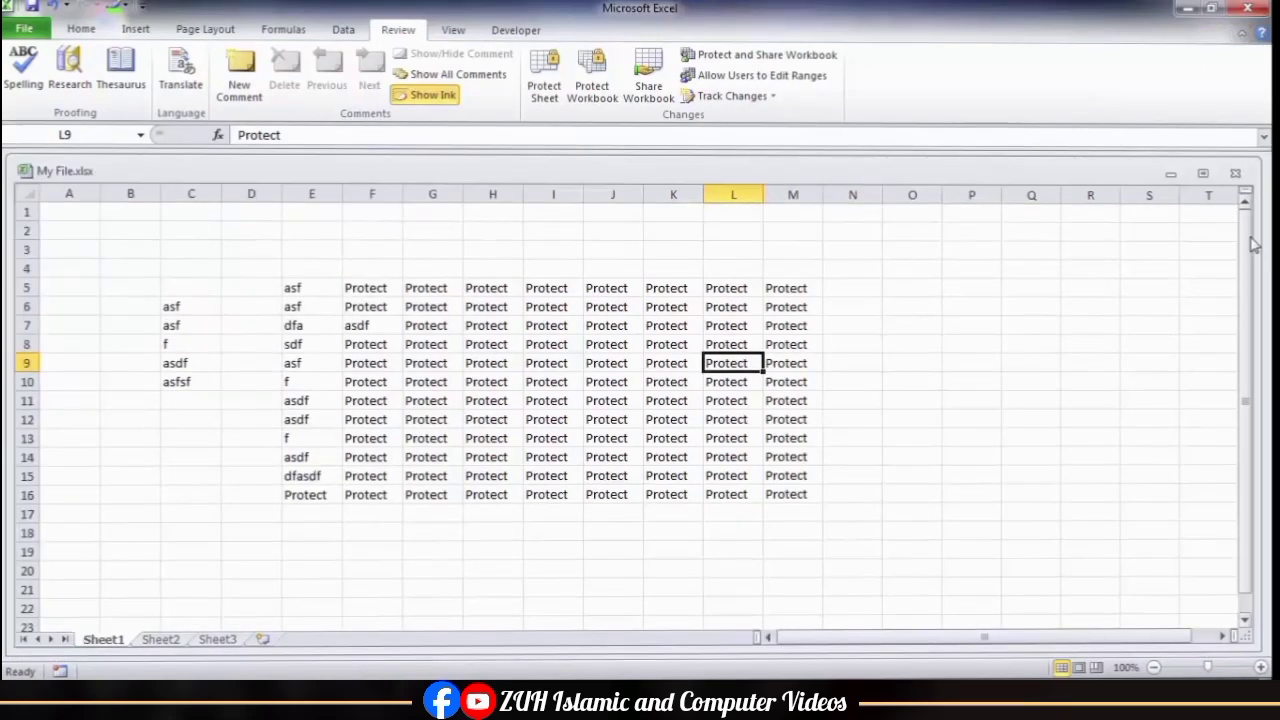
pyautogui.moveTo(1256, 245); pyautogui.dragTo(457, 270)
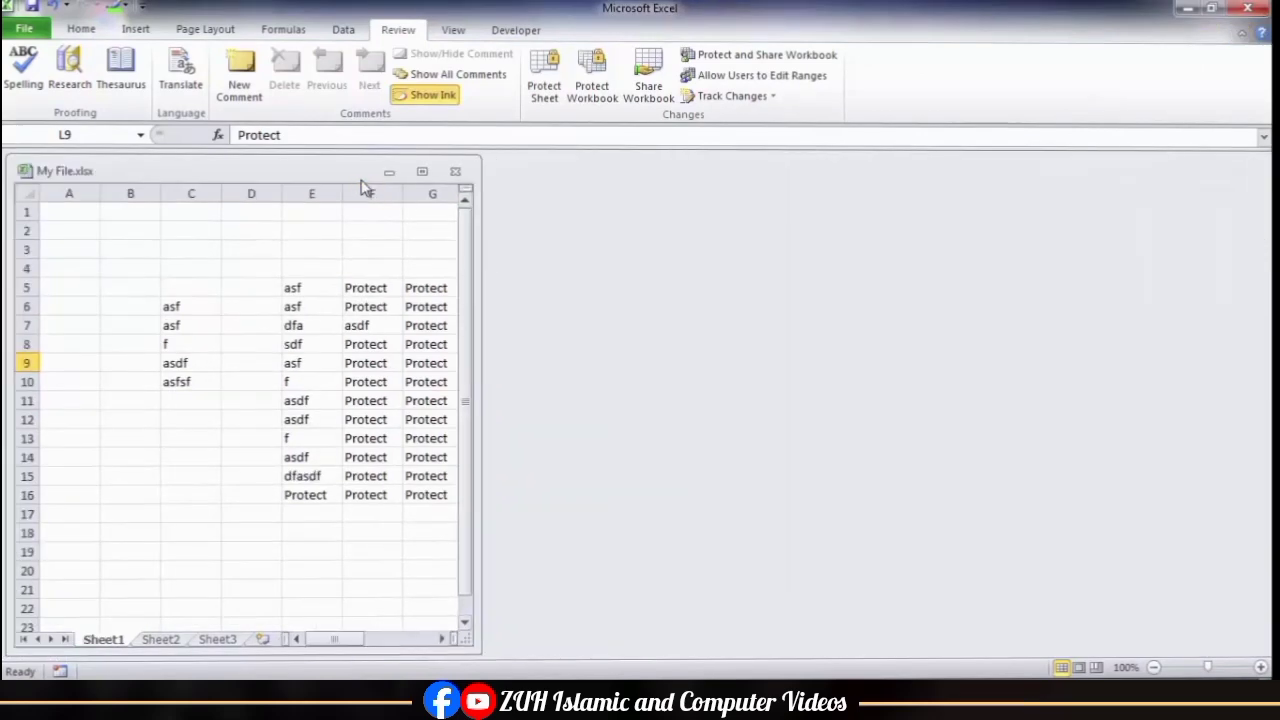
pyautogui.moveTo(343, 176); pyautogui.dragTo(677, 191)
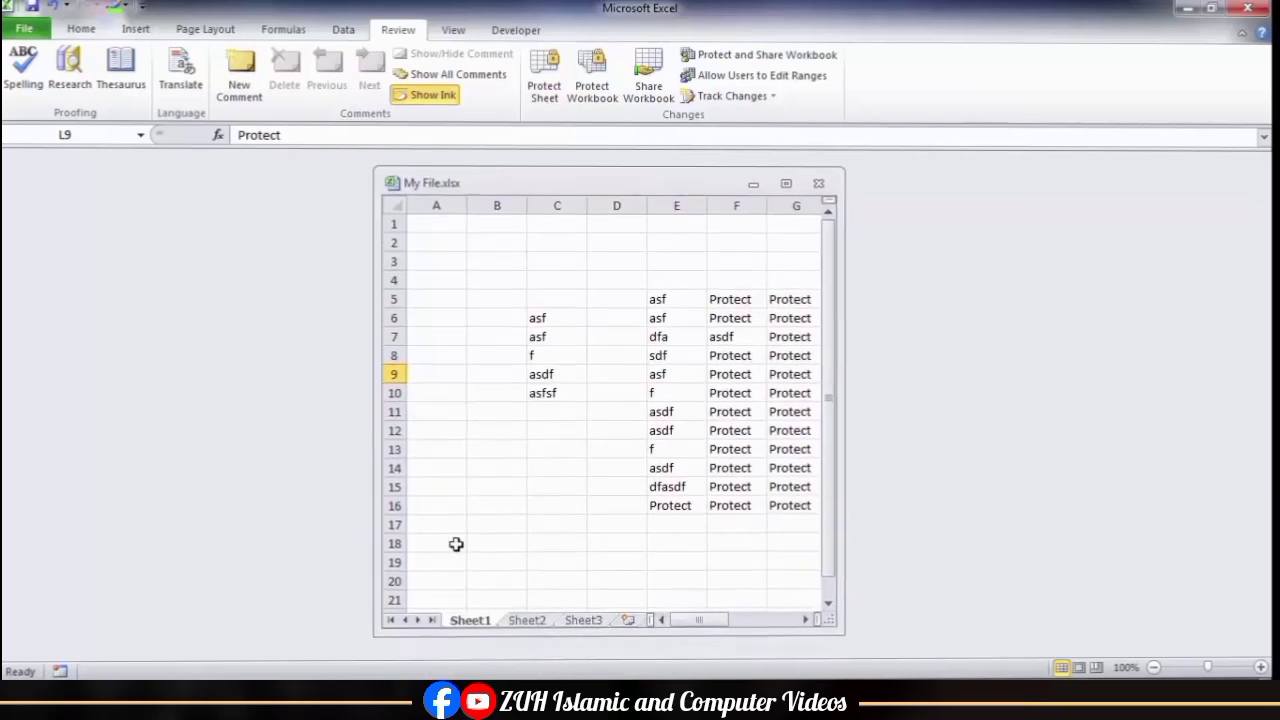
# Step: Check the commands available for the Sheet1 tab, then protect the workbook's structure without a password
pyautogui.rightClick(477, 624)
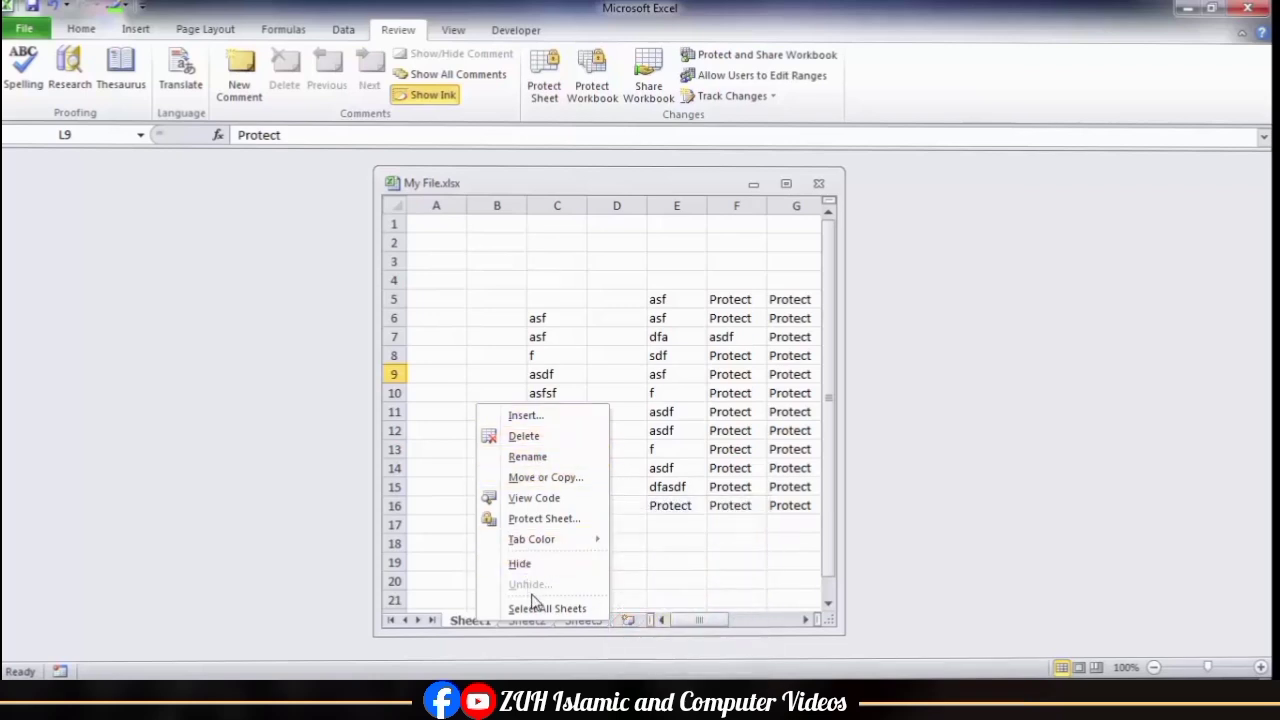
pyautogui.click(610, 325)
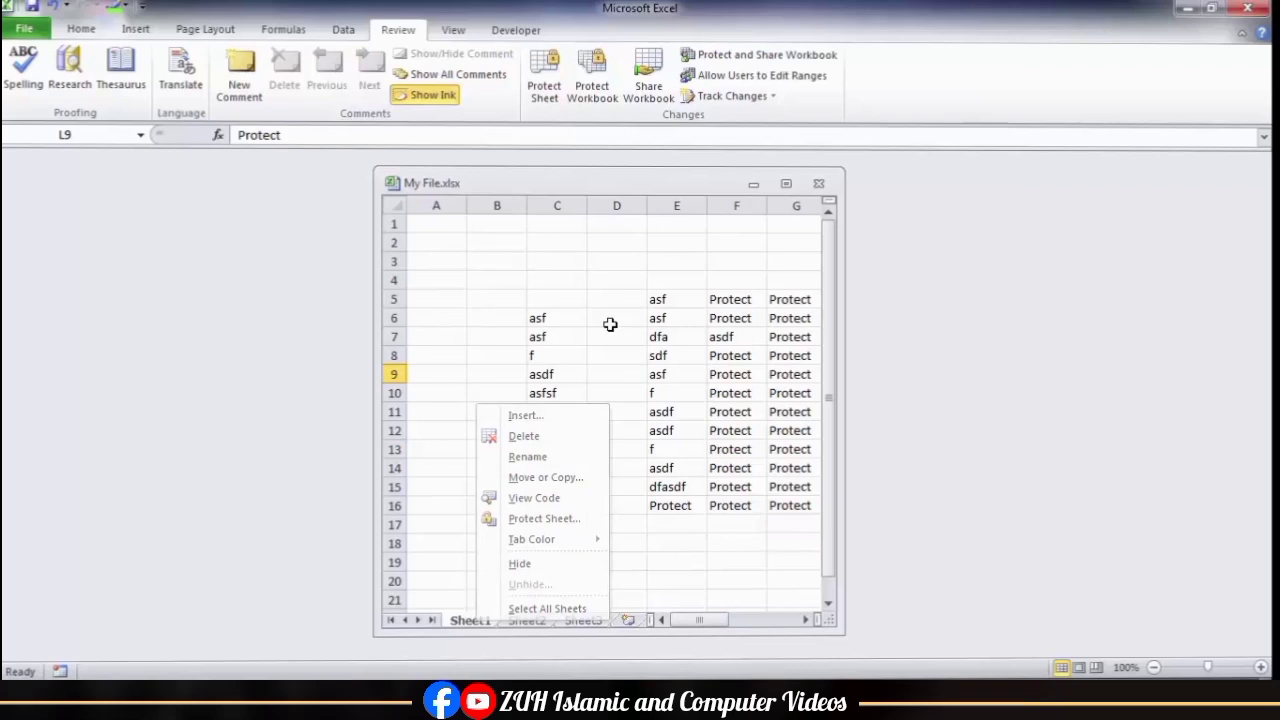
pyautogui.click(592, 90)
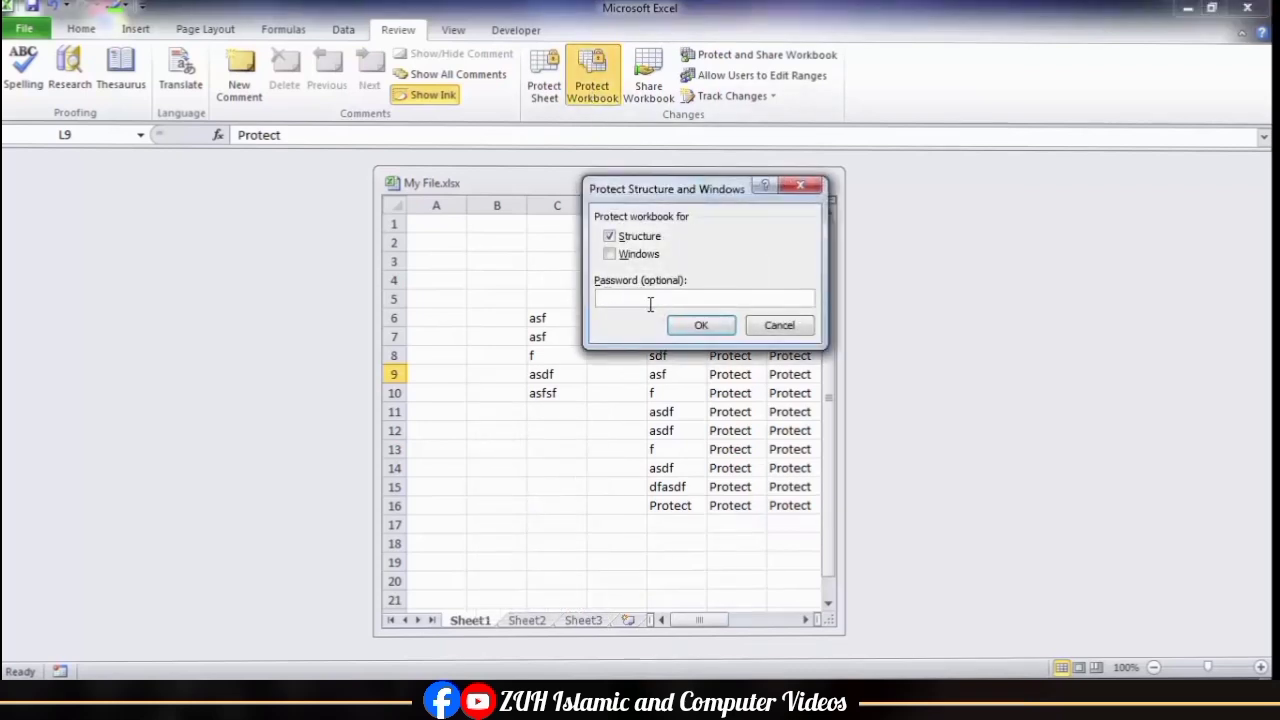
pyautogui.moveTo(647, 199); pyautogui.dragTo(515, 198)
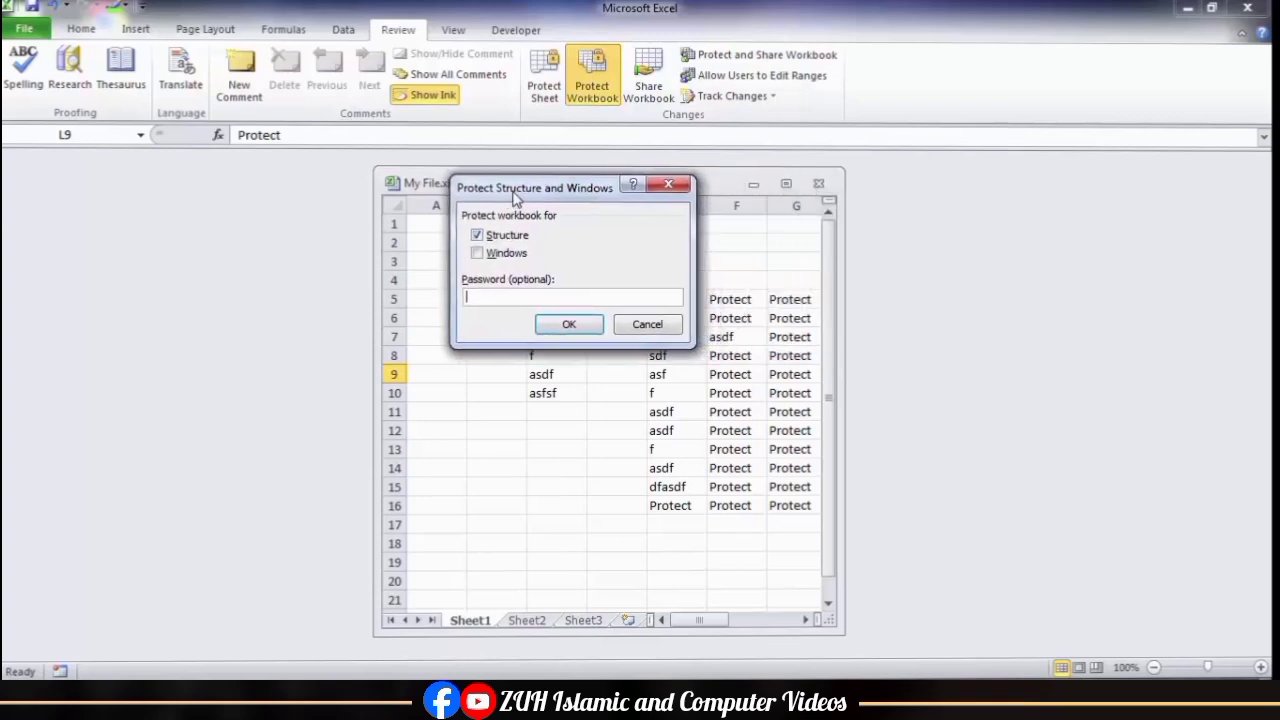
pyautogui.click(578, 326)
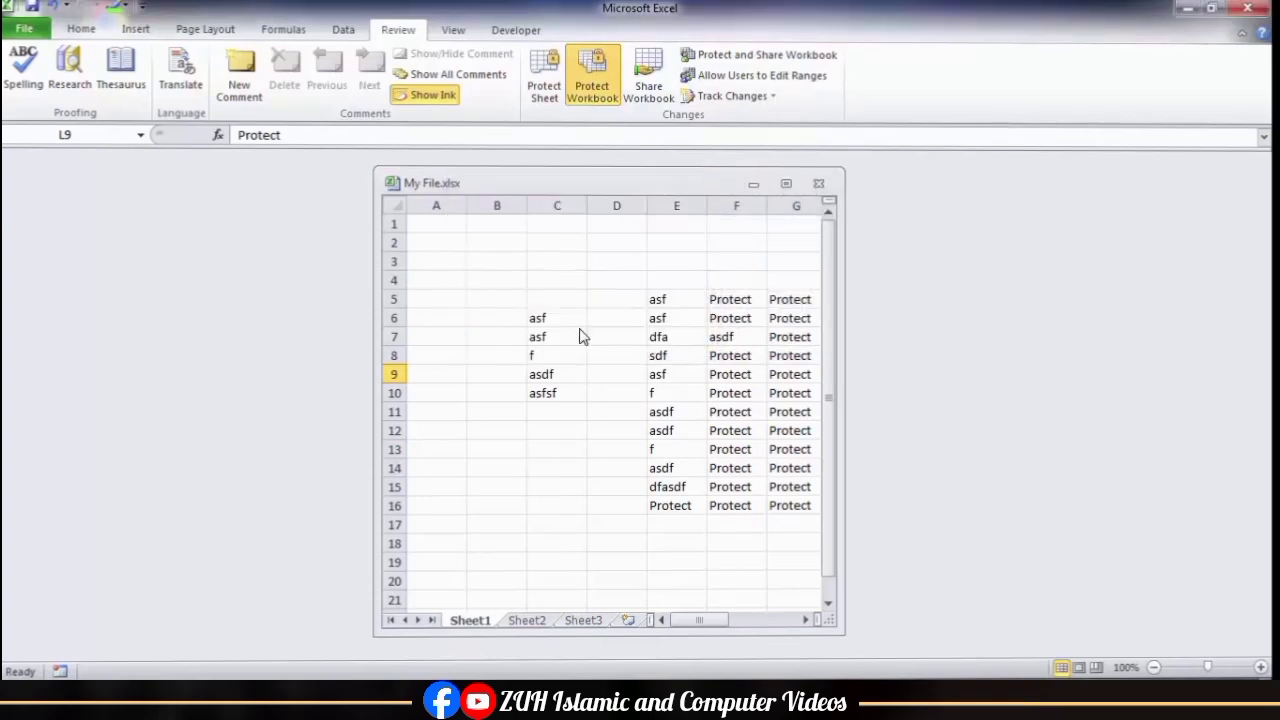
# Step: Check the Sheet1 tab's commands under structure protection, then unprotect the workbook and check them again
pyautogui.rightClick(484, 622)
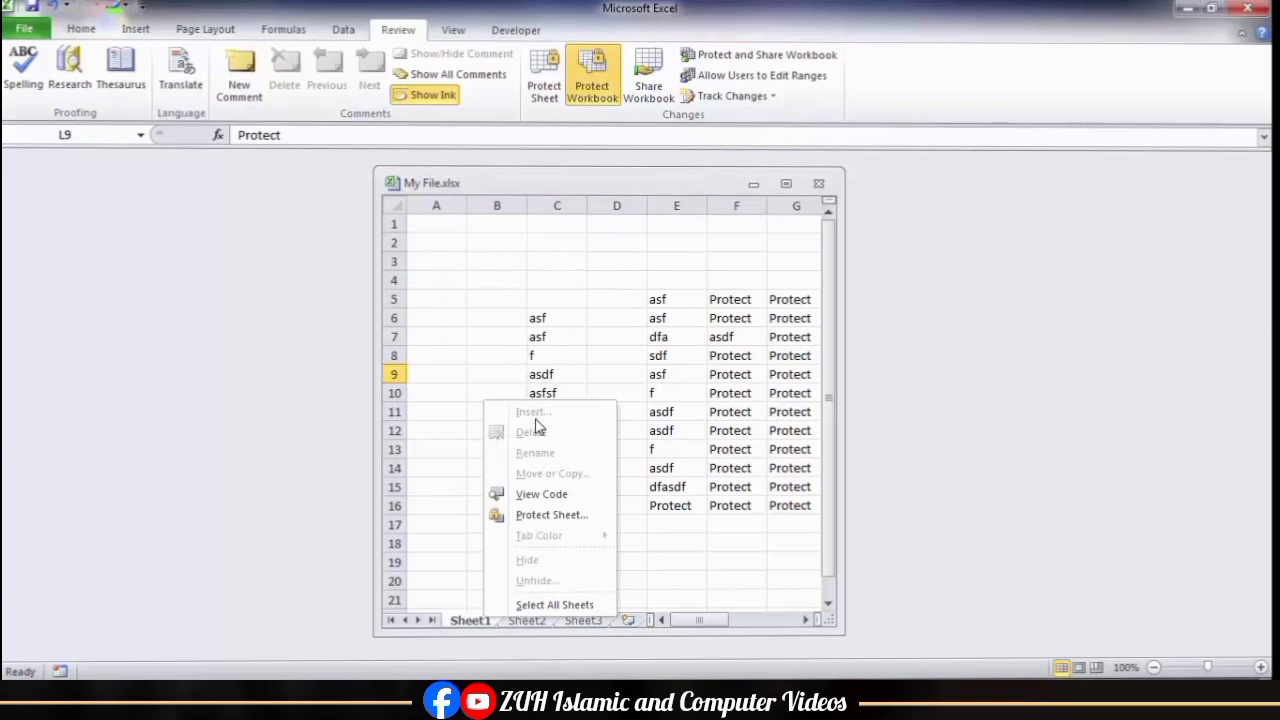
pyautogui.click(625, 278)
pyautogui.click(593, 100)
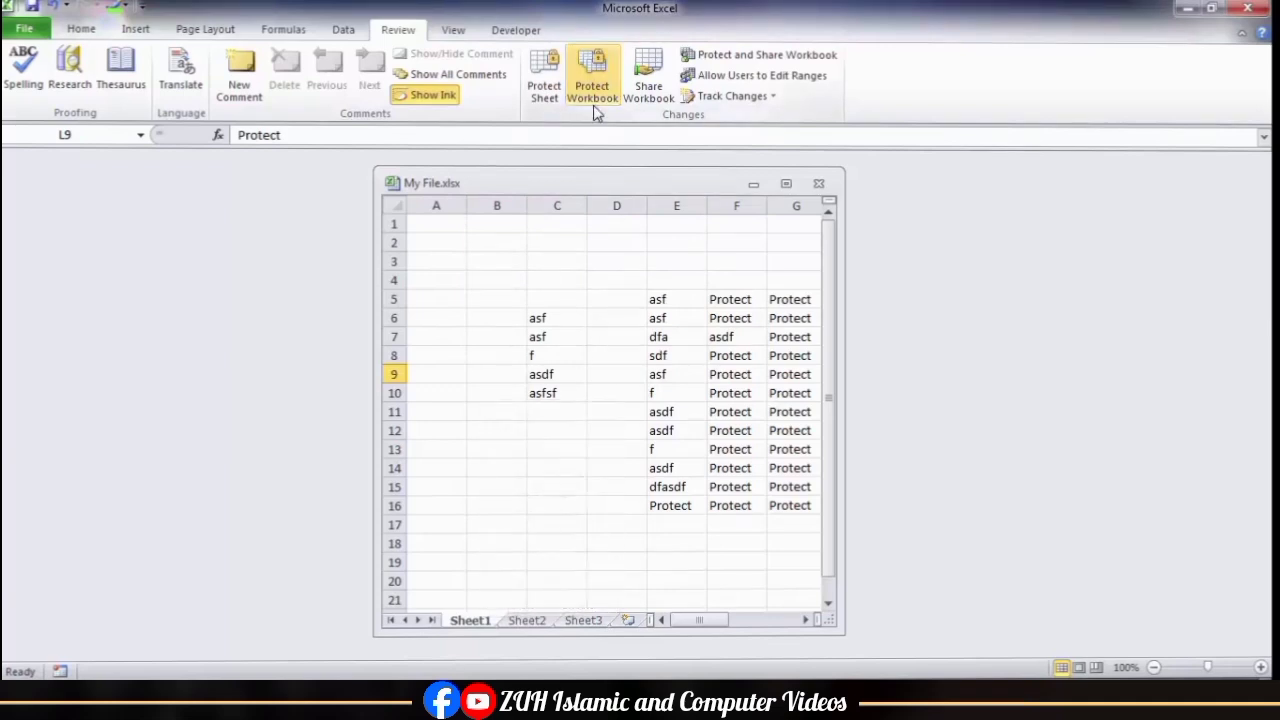
pyautogui.rightClick(474, 622)
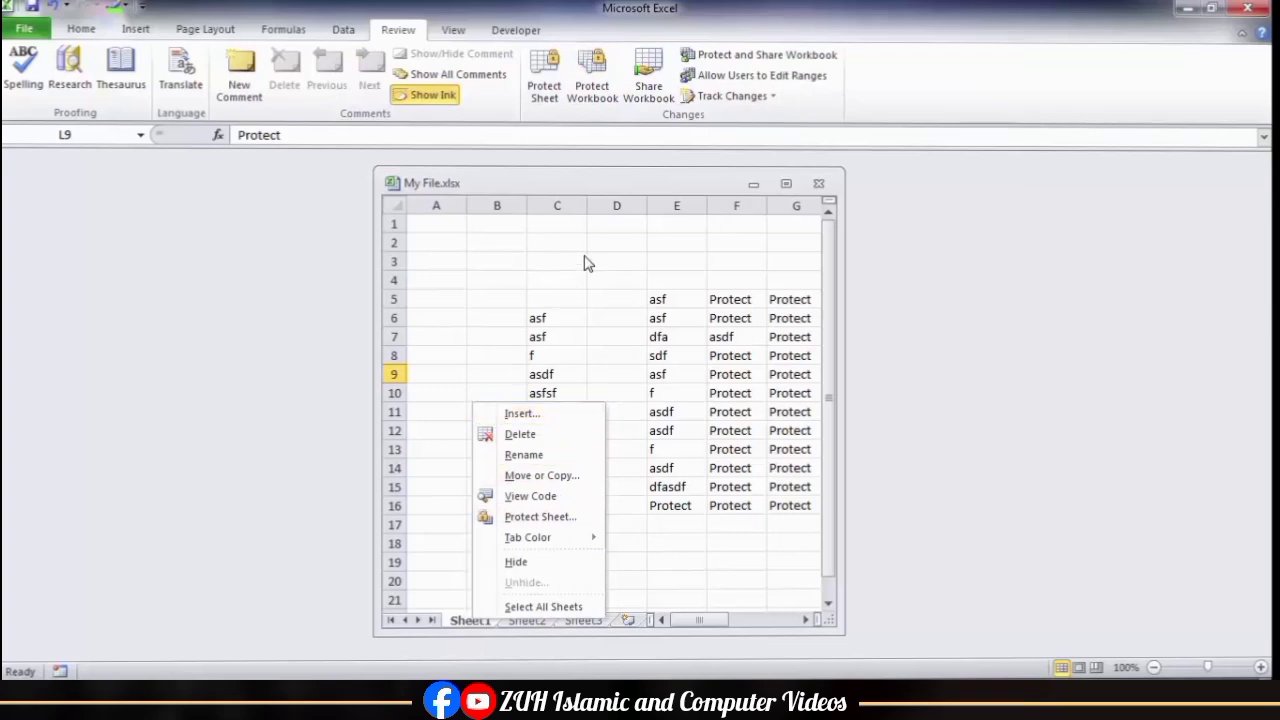
# Step: Protect the workbook with the Windows option, entering and confirming a workbook protection password
pyautogui.click(593, 80)
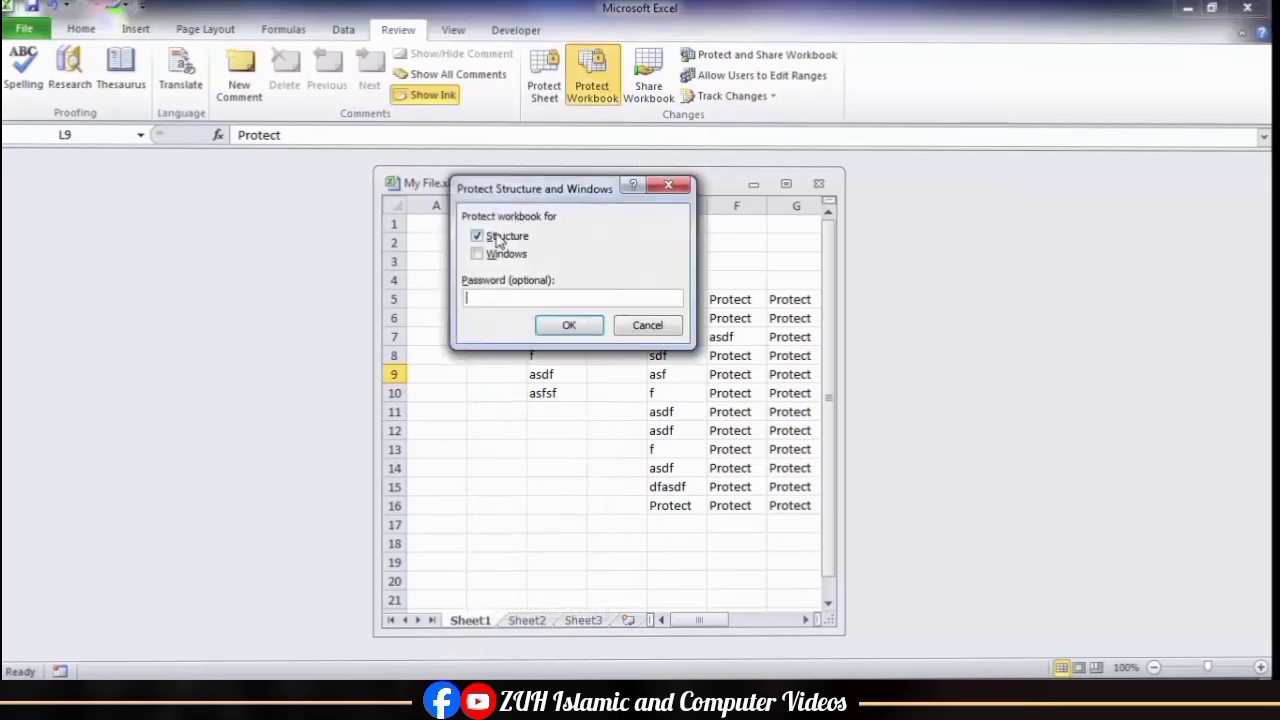
pyautogui.click(498, 238)
pyautogui.click(486, 254)
pyautogui.press('Return')
pyautogui.write('••••')
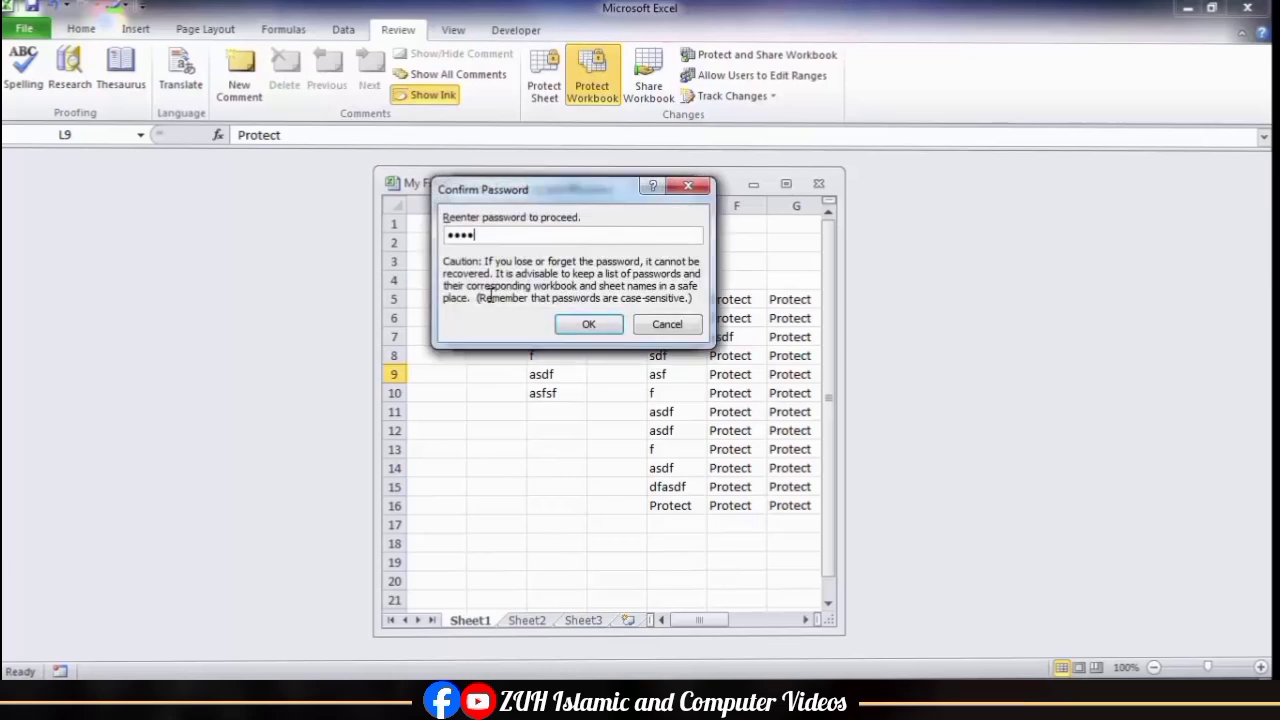
pyautogui.press('Return')
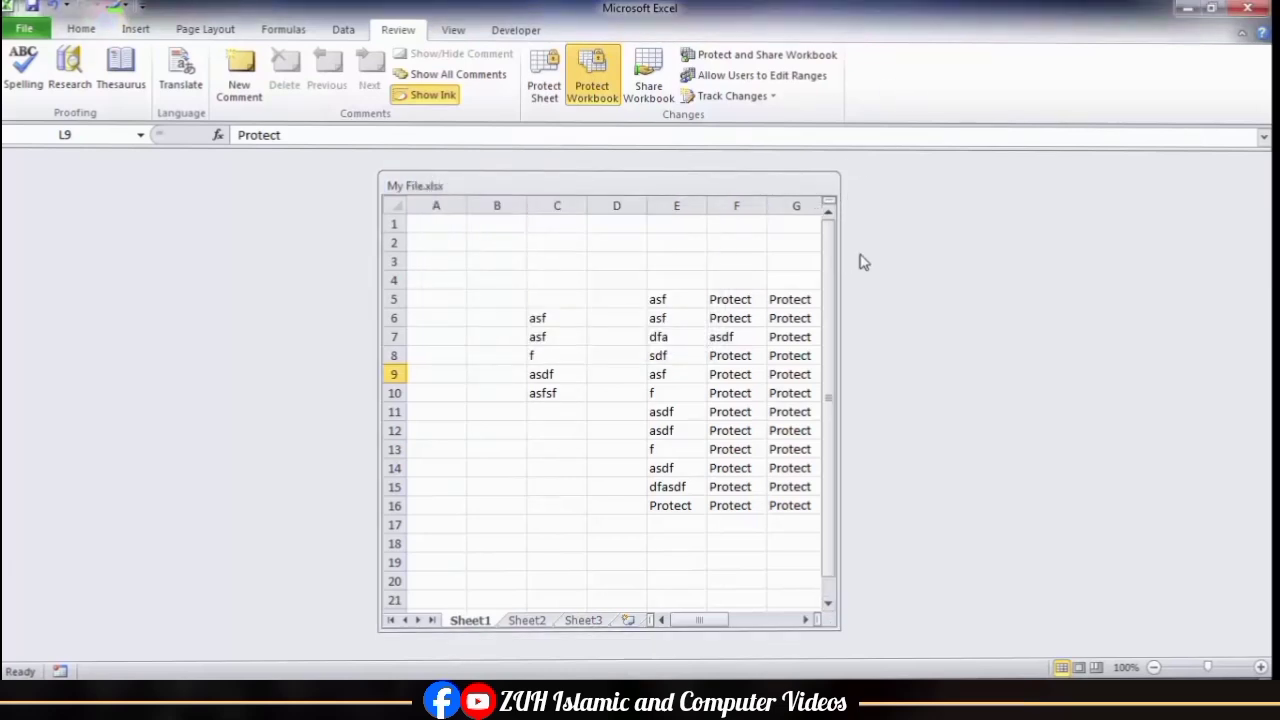
# Step: Unprotect the workbook with its password, then widen the My File.xlsx window to show column H
pyautogui.click(592, 80)
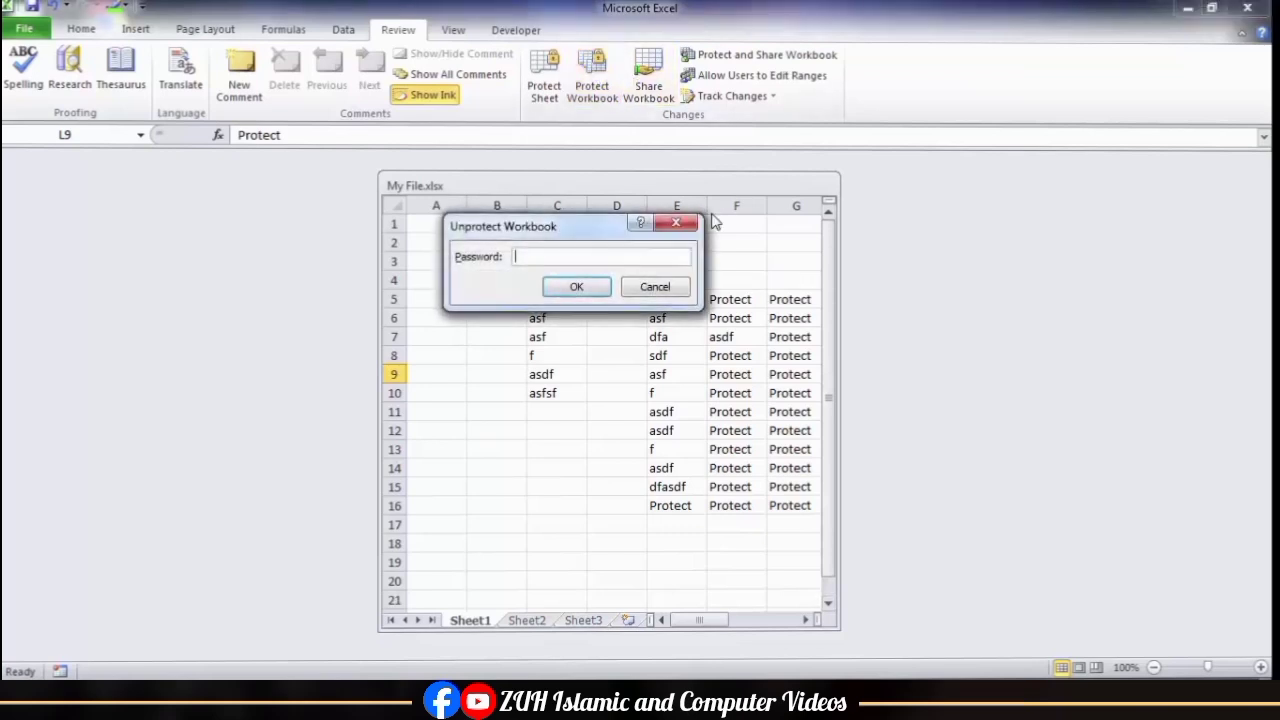
pyautogui.write('••••')
pyautogui.press('Return')
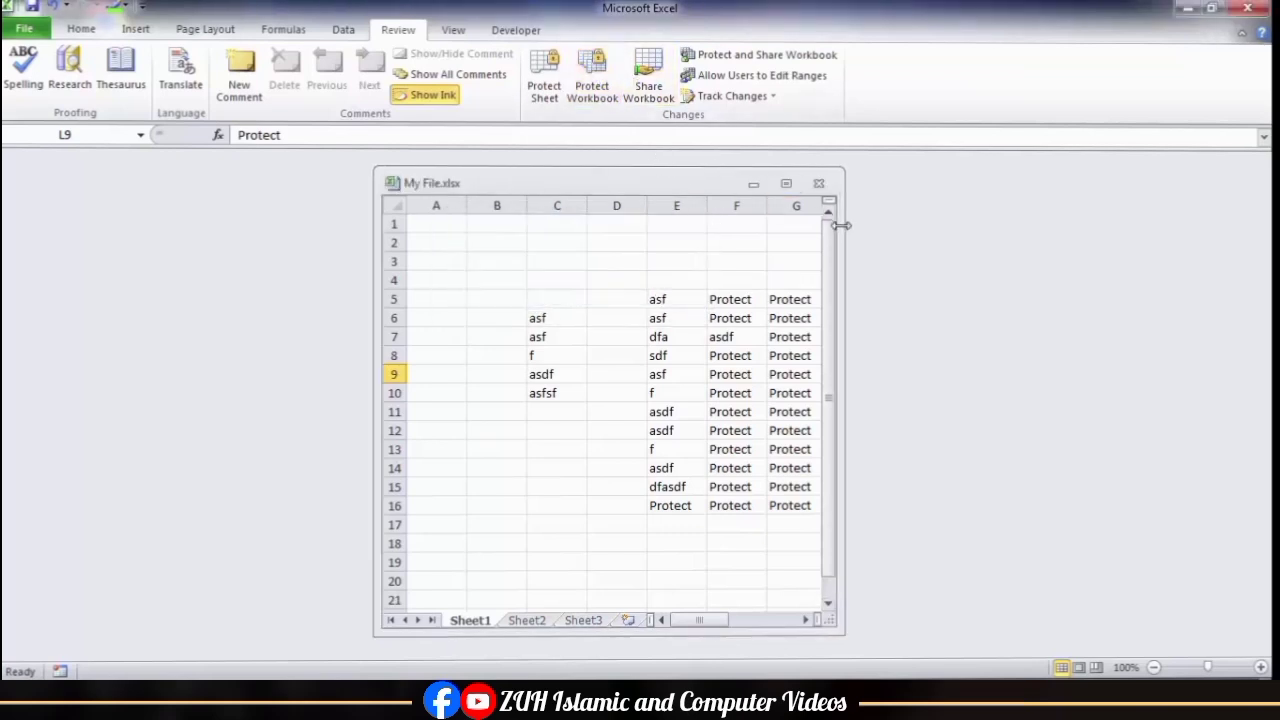
pyautogui.moveTo(840, 220); pyautogui.dragTo(930, 297)
# Step: Protect both the structure and the windows of the workbook, entering and confirming the protection password
pyautogui.click(597, 93)
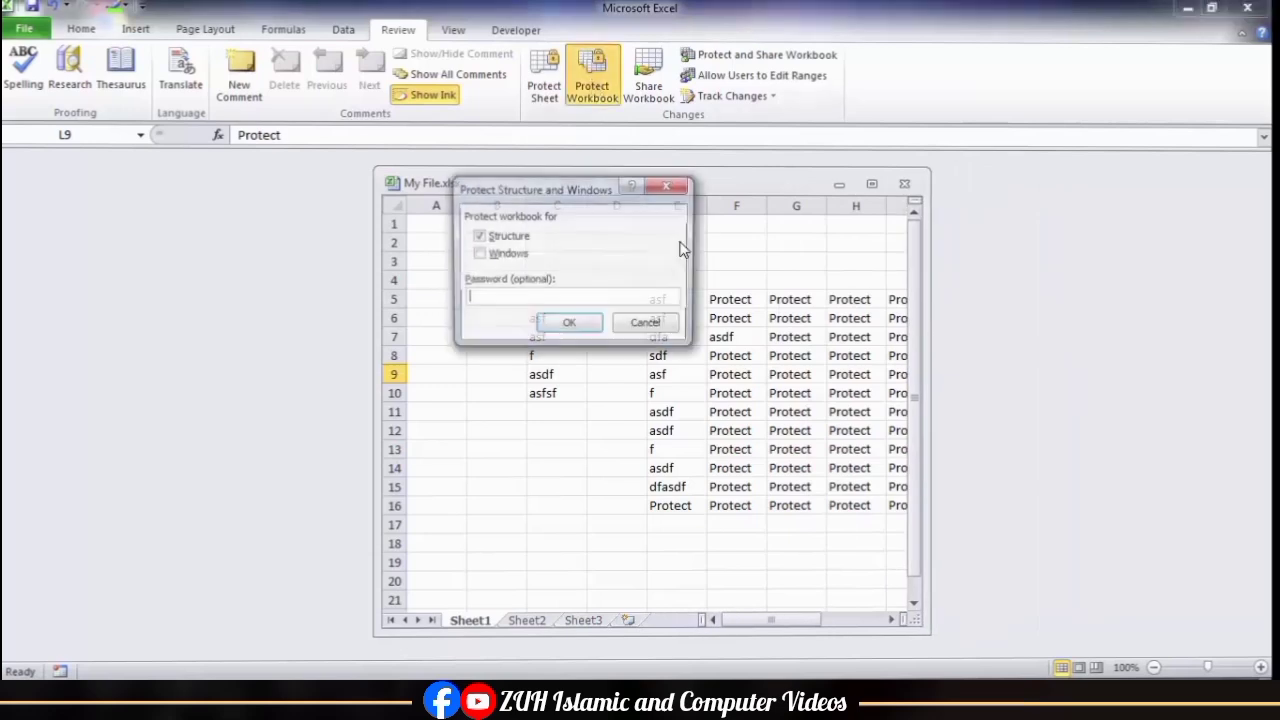
pyautogui.click(505, 254)
pyautogui.click(508, 296)
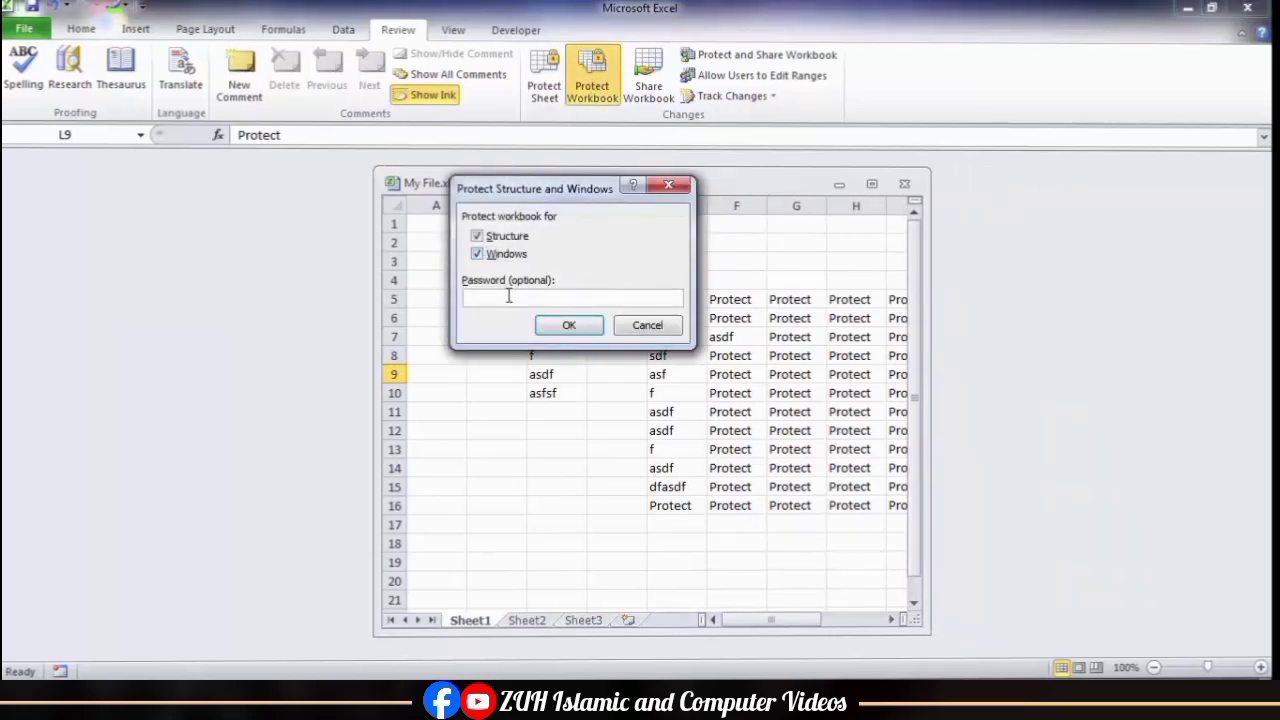
pyautogui.write('123')
pyautogui.press('Return')
pyautogui.write('123')
pyautogui.press('Return')
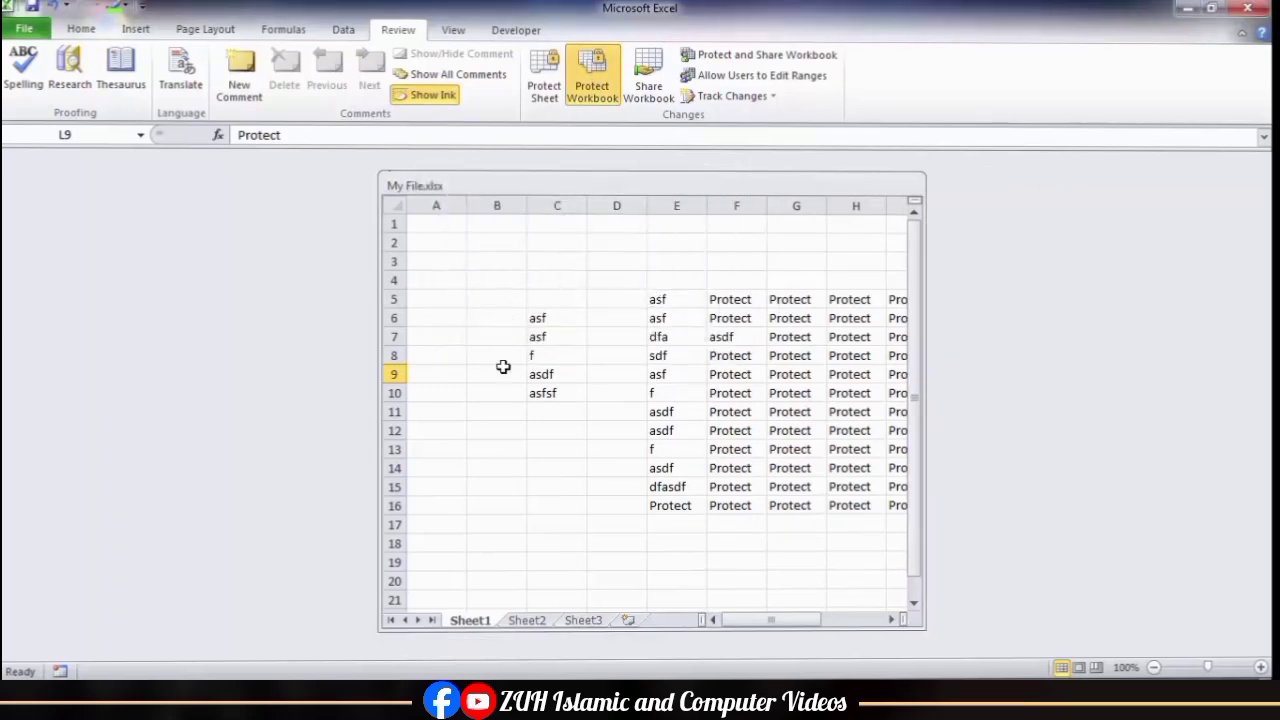
# Step: Check the protected workbook's sheet commands and window controls, then unprotect it with its password and maximise the workbook window
pyautogui.rightClick(469, 619)
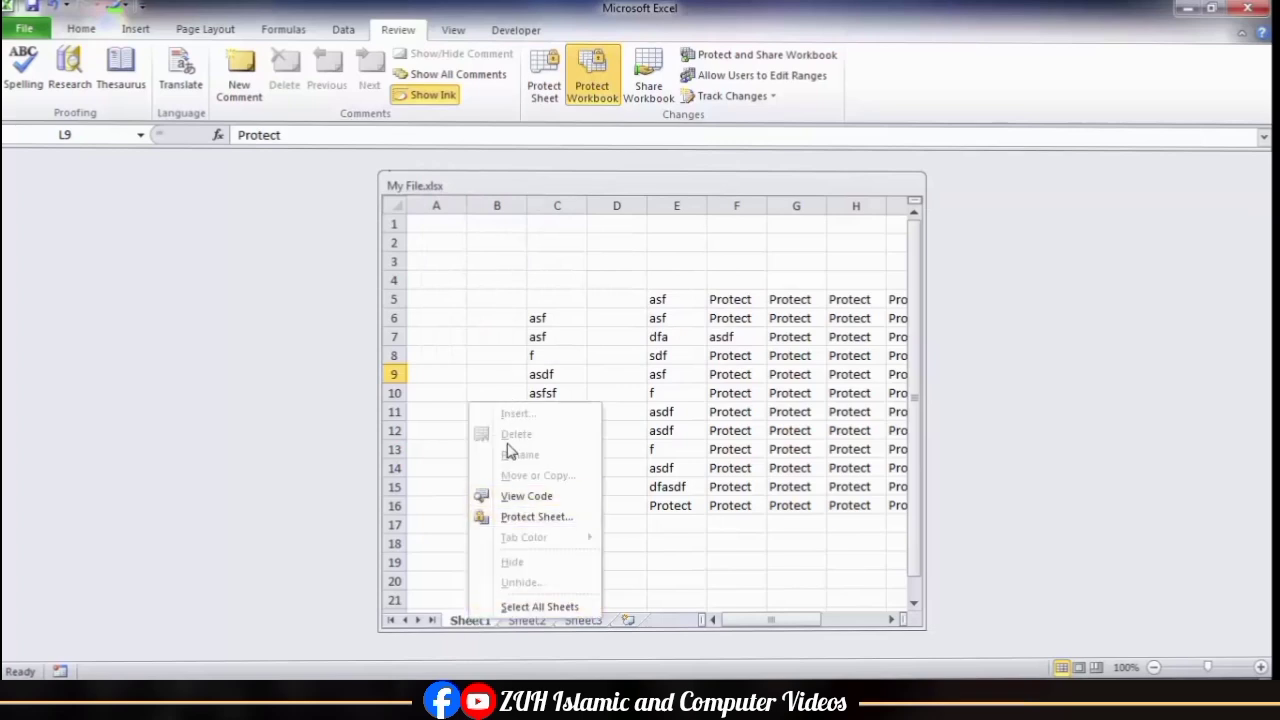
pyautogui.click(878, 184)
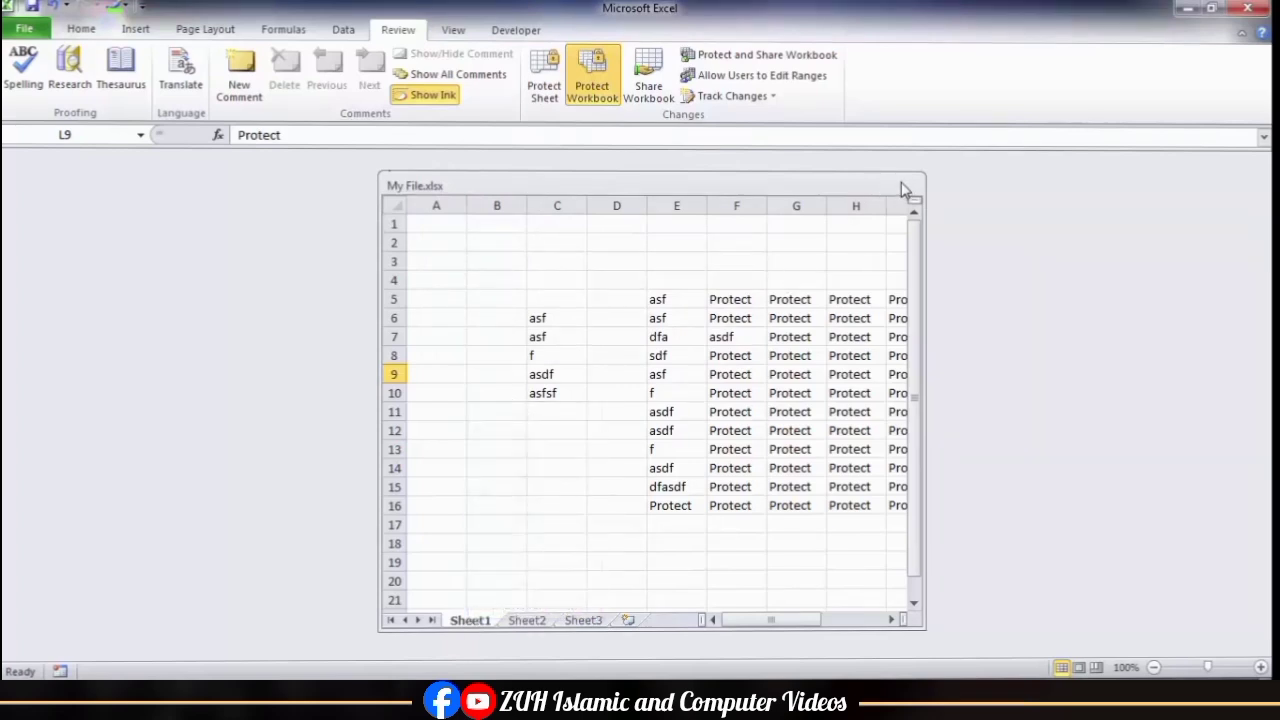
pyautogui.click(604, 101)
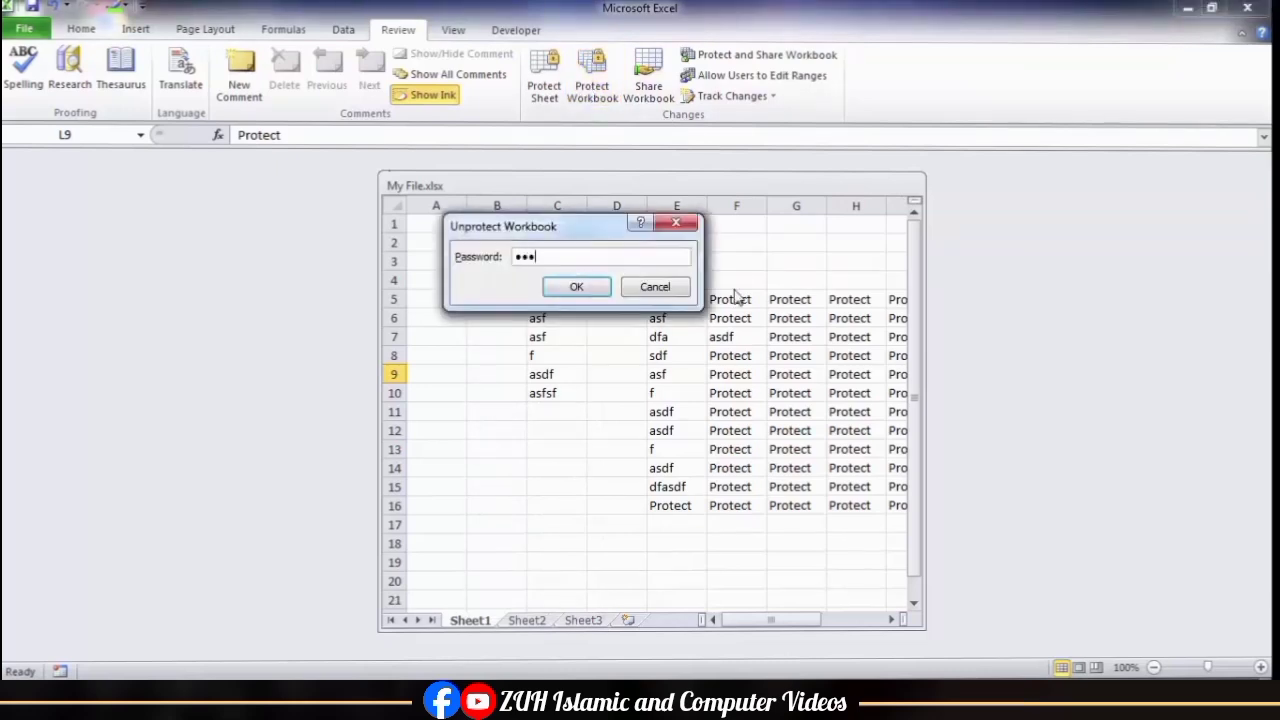
pyautogui.press('Return')
pyautogui.click(874, 183)
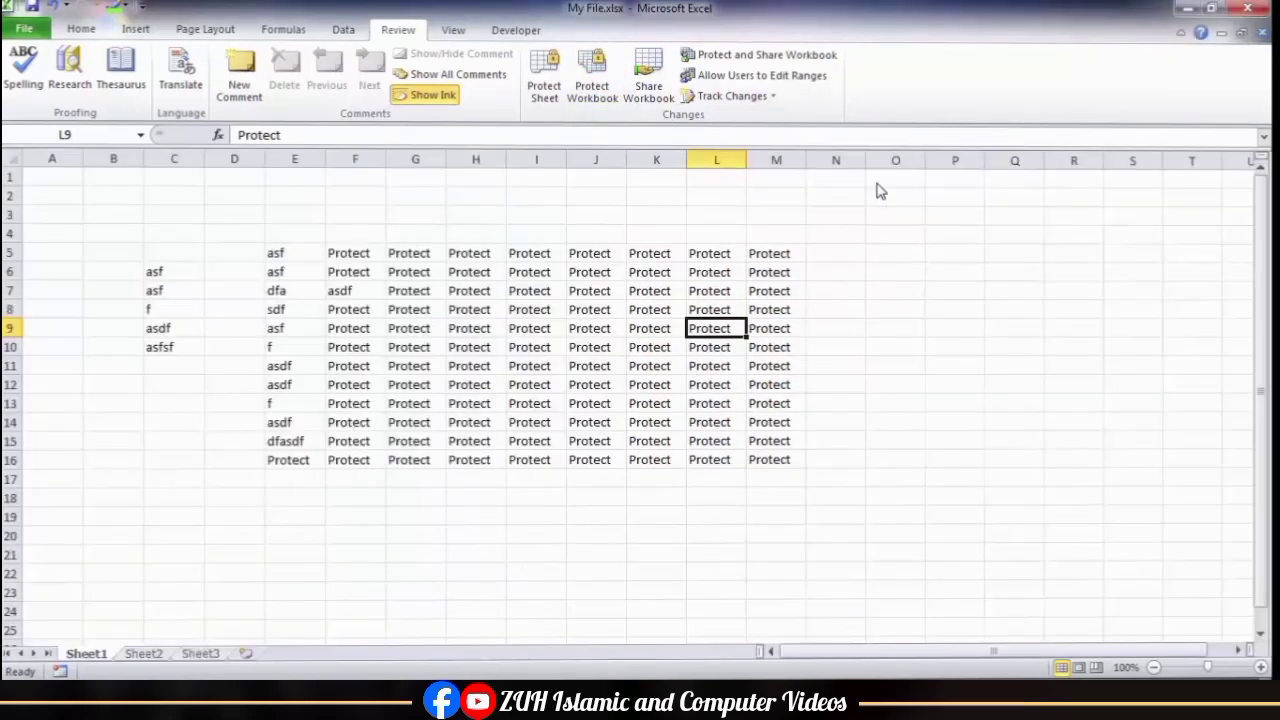
# Step: Select data block E5:M16, view the computer's Network location from the desktop, then return to Sheet1 and select cell I7
pyautogui.click(535, 273)
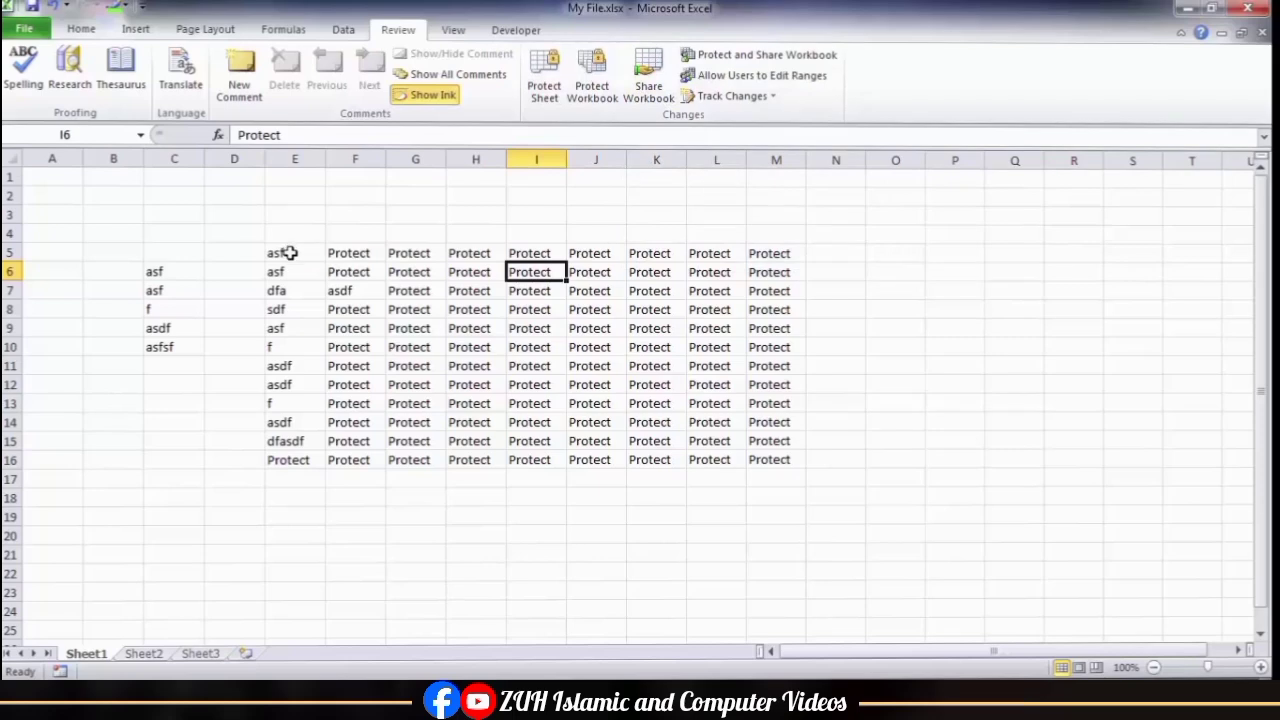
pyautogui.moveTo(288, 253); pyautogui.dragTo(764, 459)
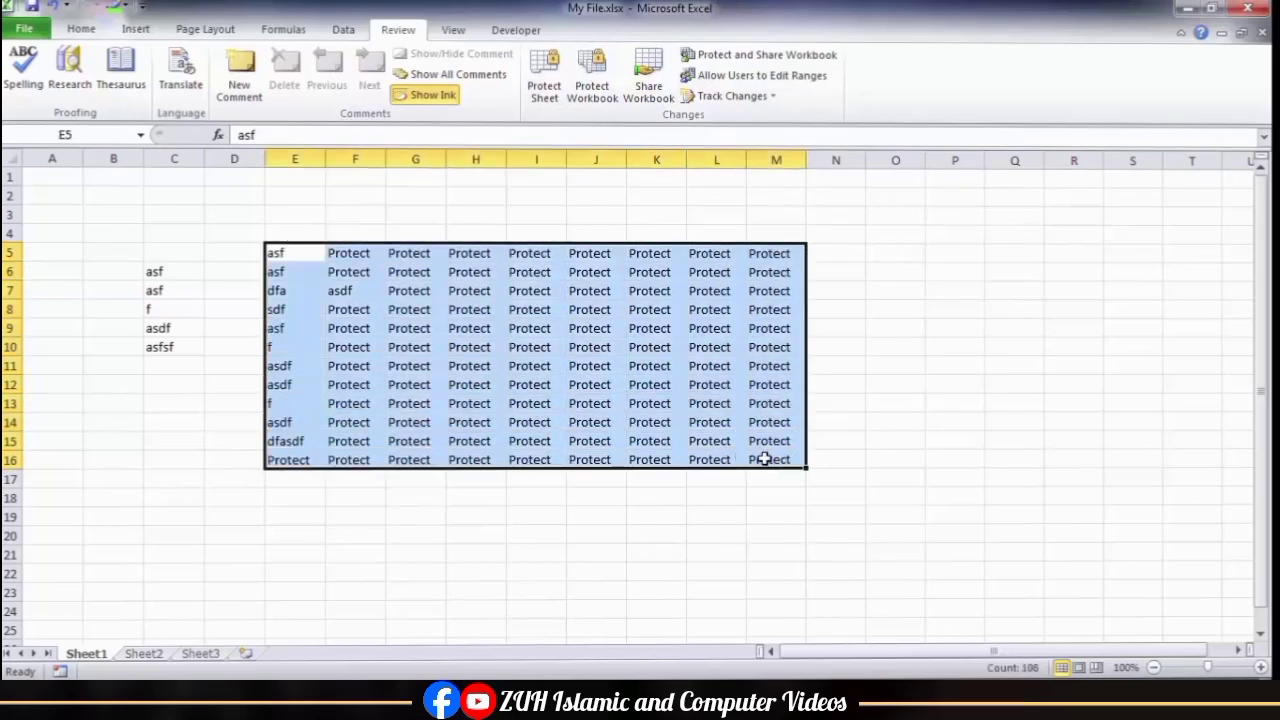
pyautogui.click(300, 700)
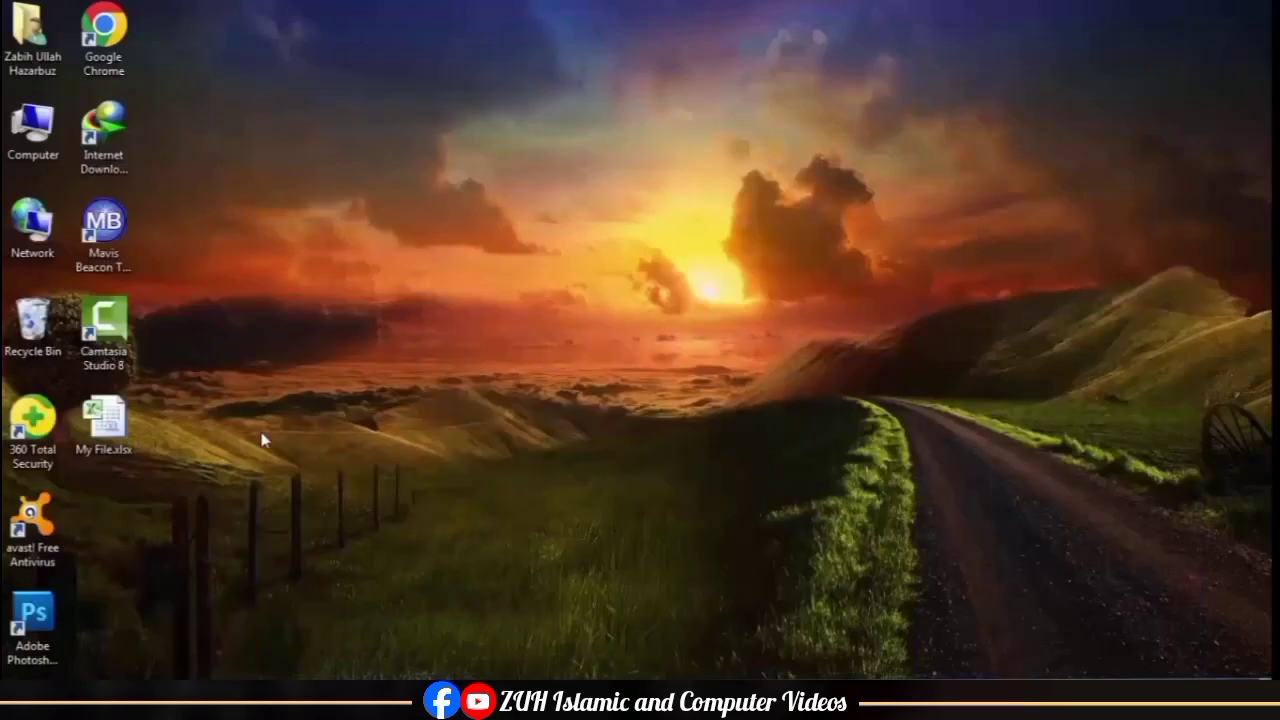
pyautogui.doubleClick(37, 240)
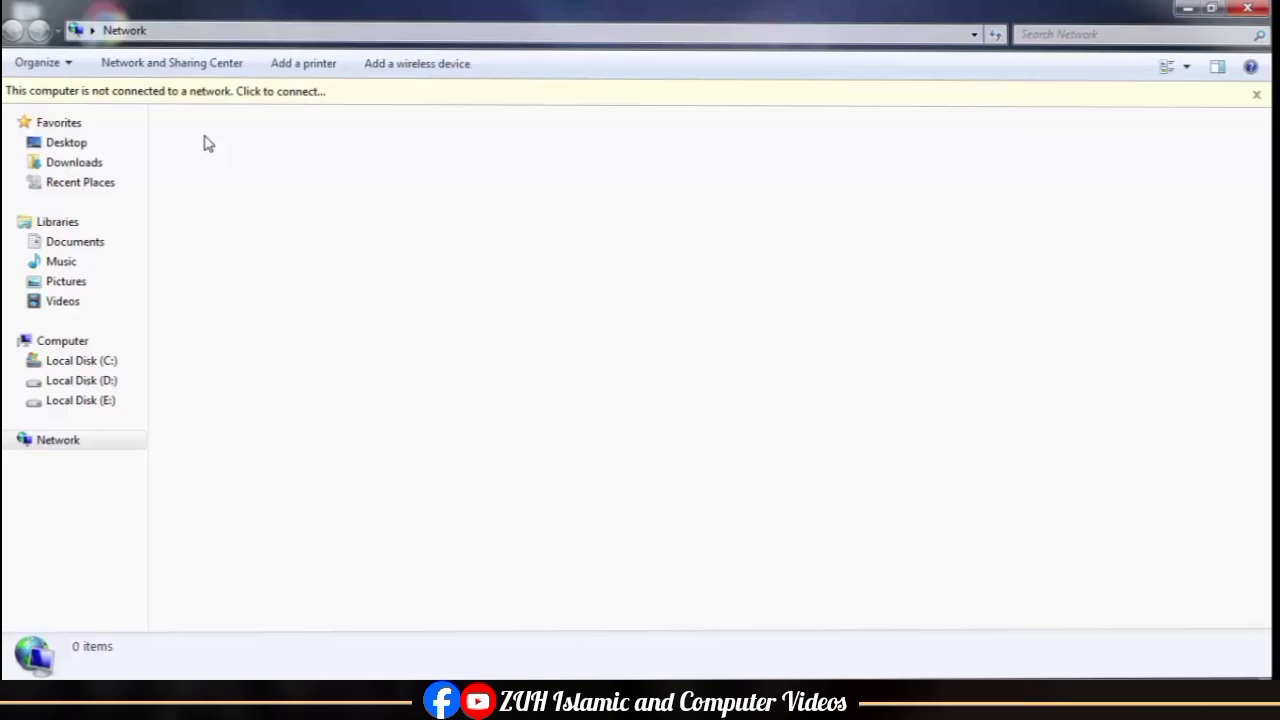
pyautogui.click(468, 700)
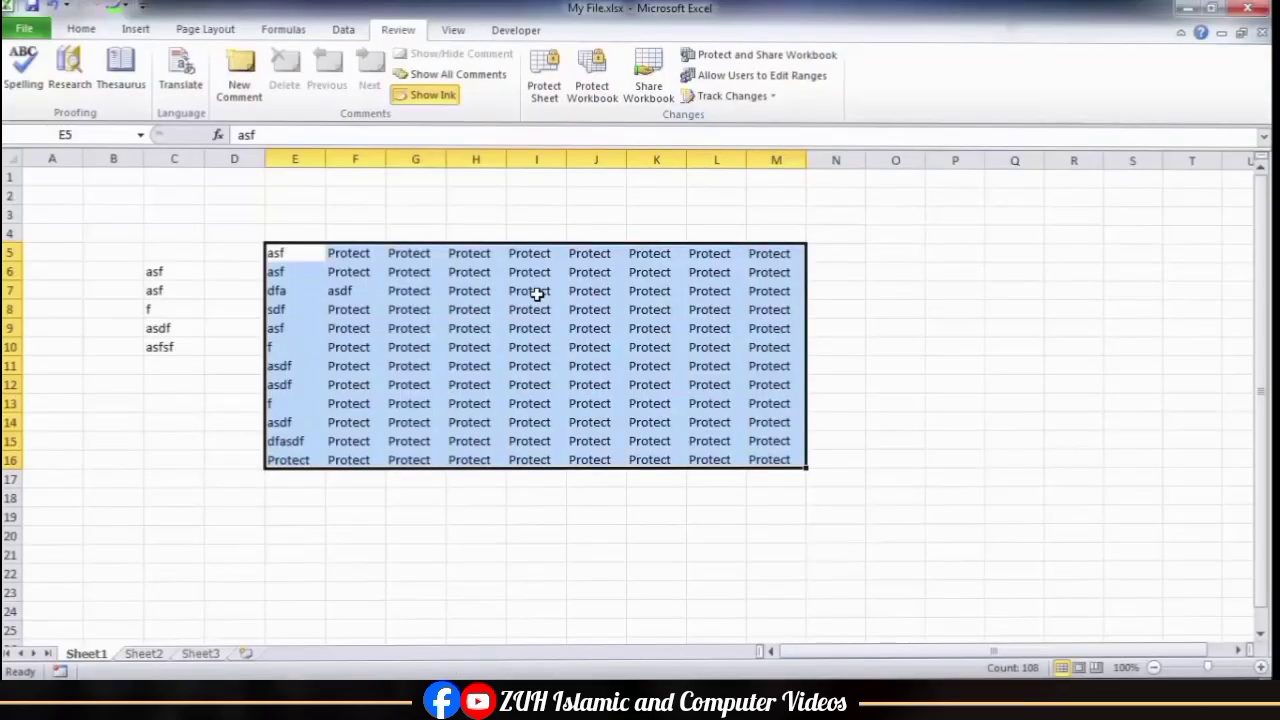
pyautogui.click(537, 293)
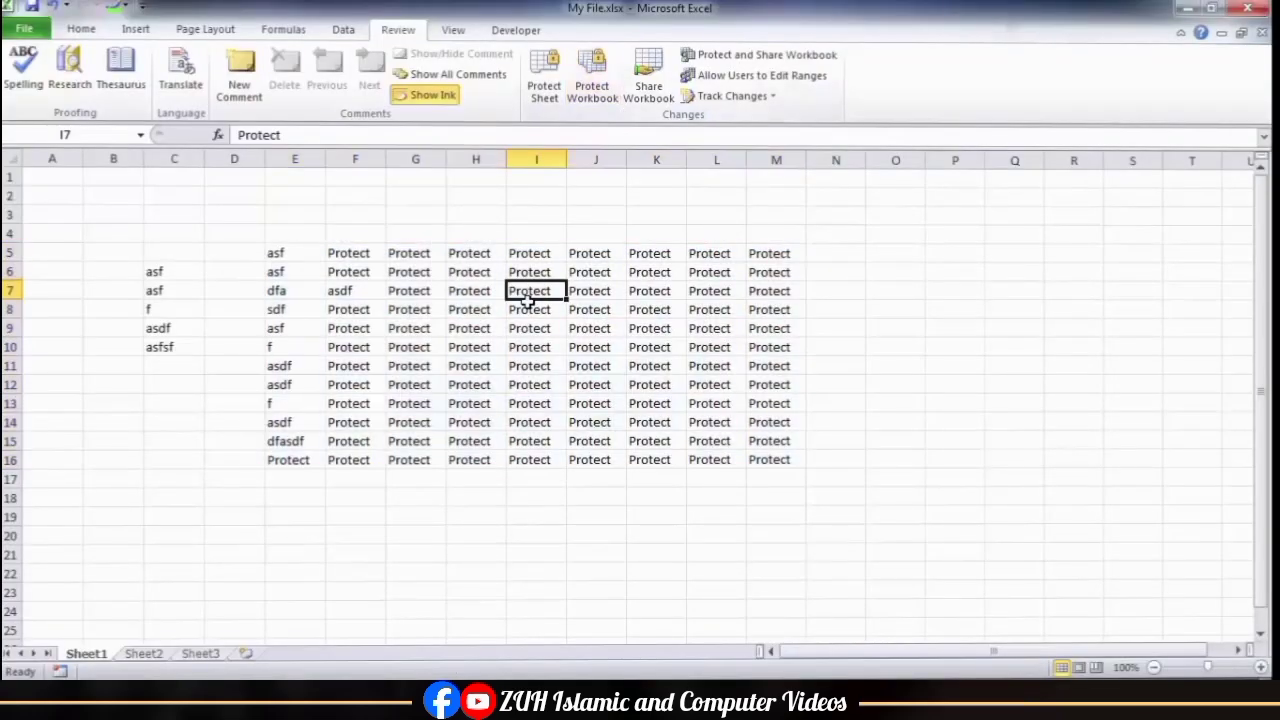
# Step: Share My File.xlsx by allowing changes by more than one user at the same time, and save the workbook
pyautogui.click(648, 85)
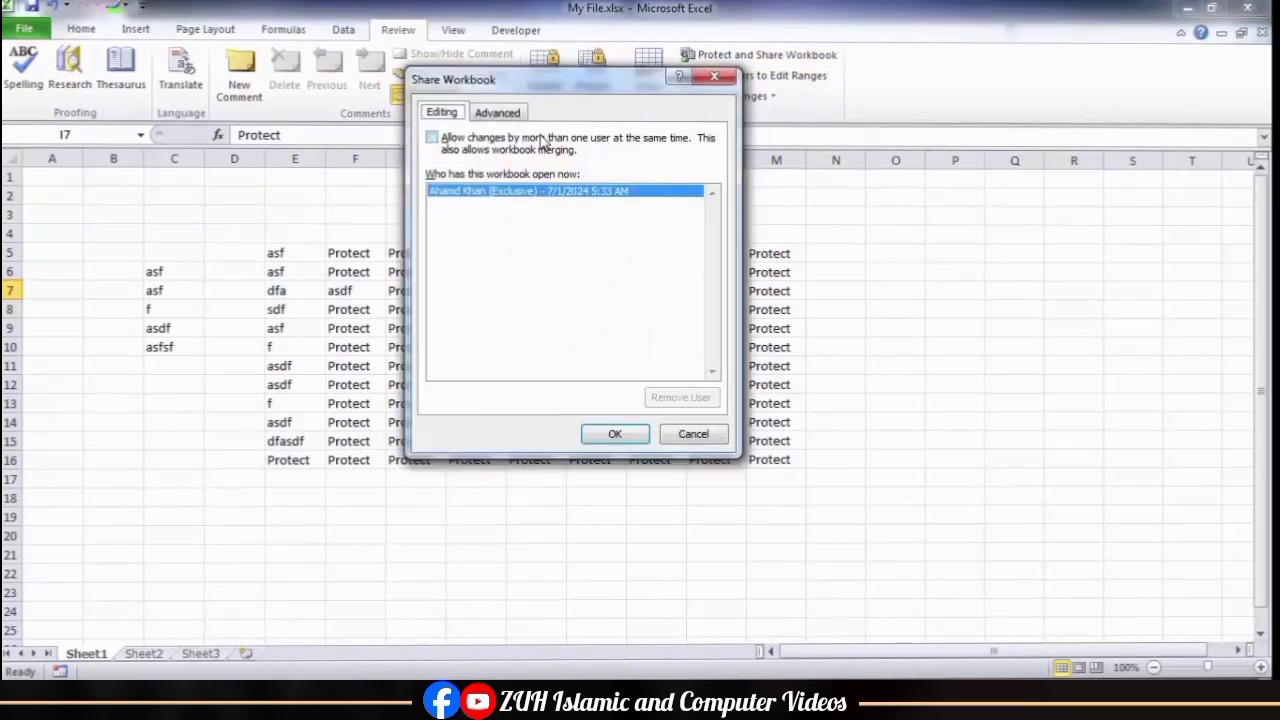
pyautogui.click(447, 141)
pyautogui.click(632, 439)
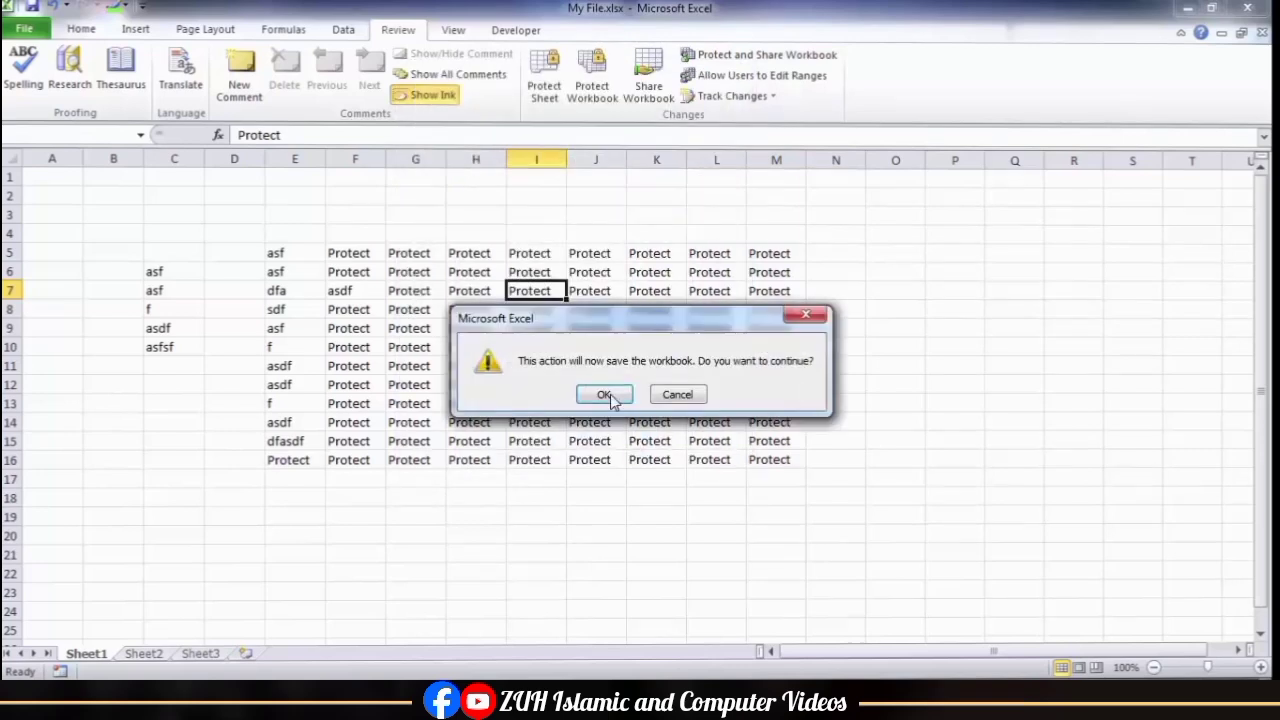
pyautogui.click(610, 396)
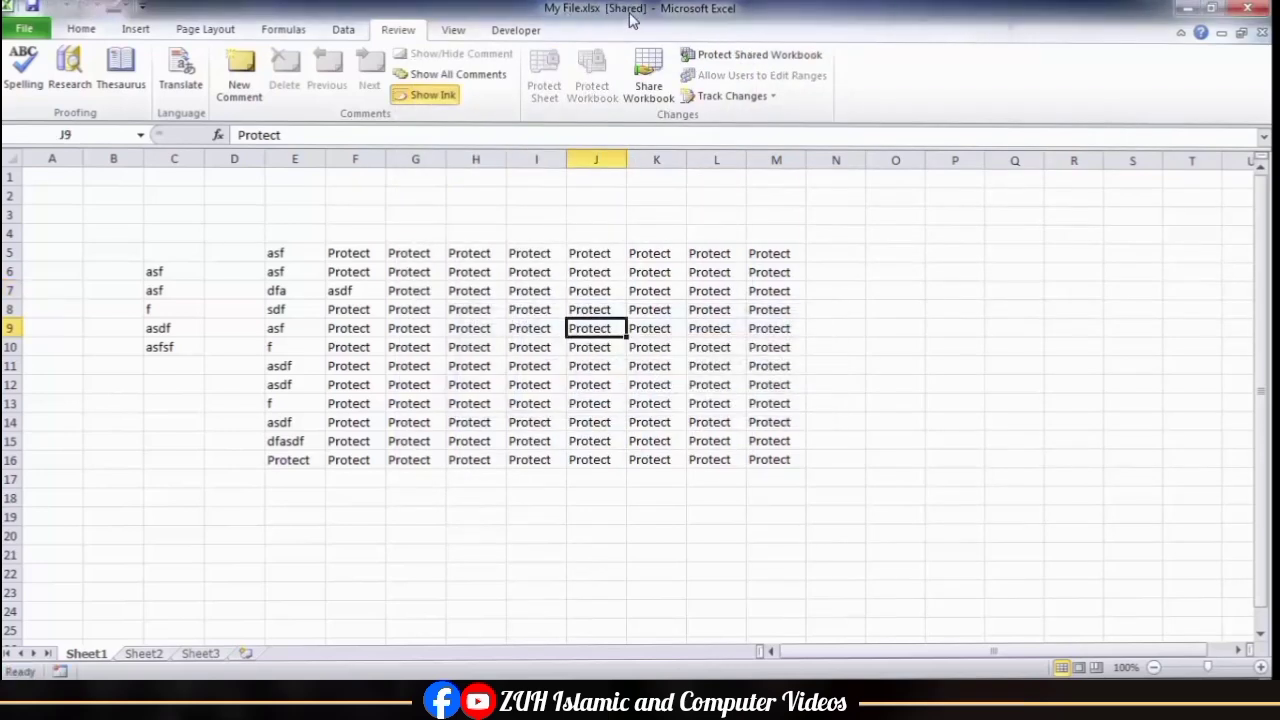
# Step: In the shared workbook's advanced options, try a 1-day change history, then switch to not keeping change history
pyautogui.click(647, 76)
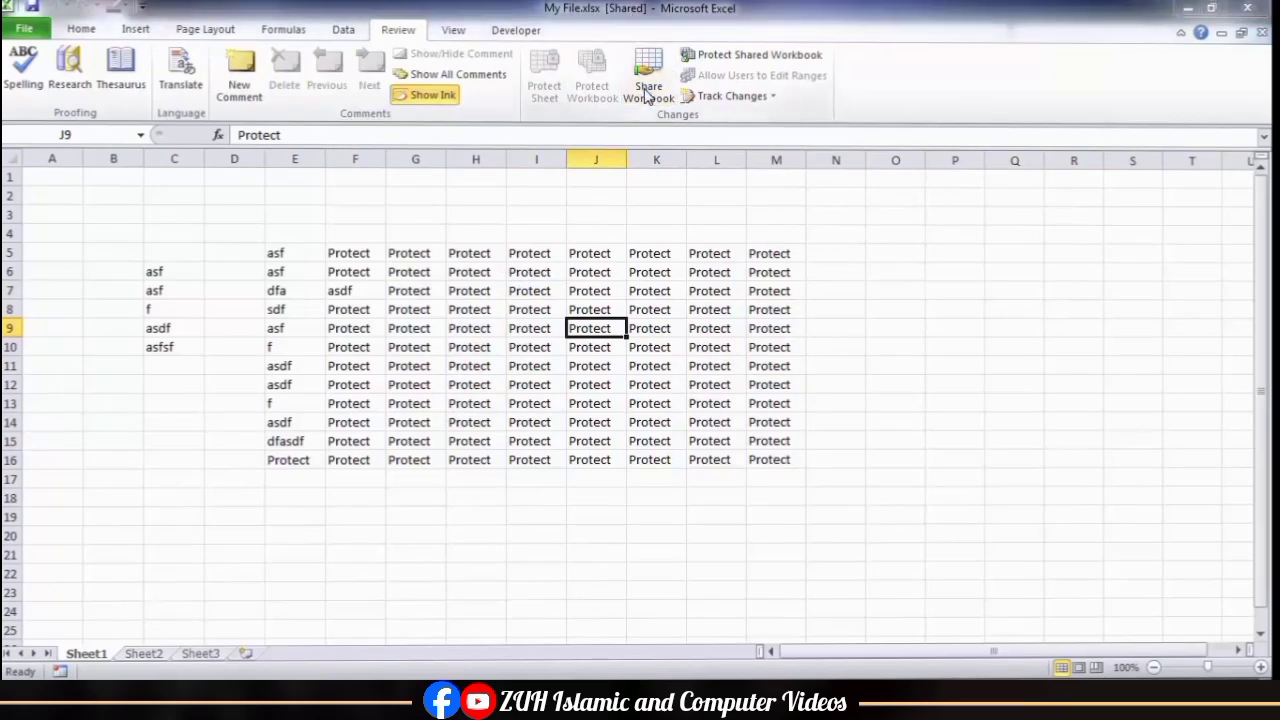
pyautogui.click(518, 113)
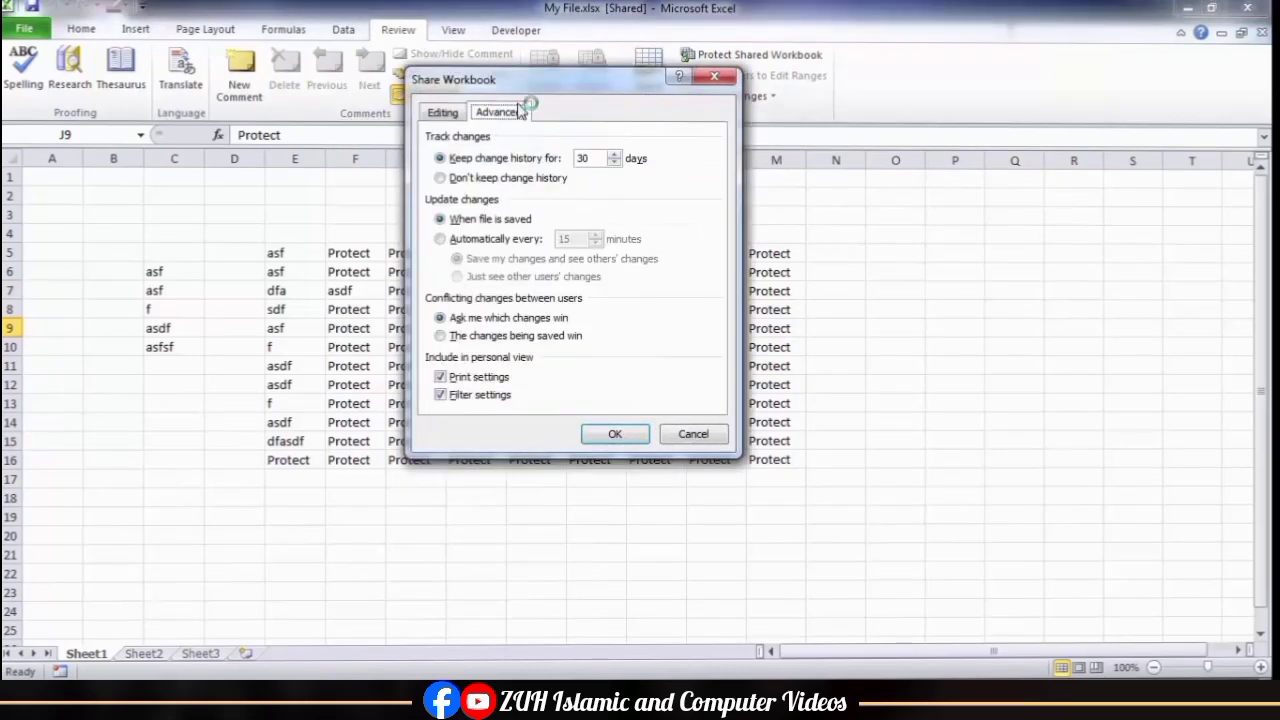
pyautogui.moveTo(535, 82); pyautogui.dragTo(655, 187)
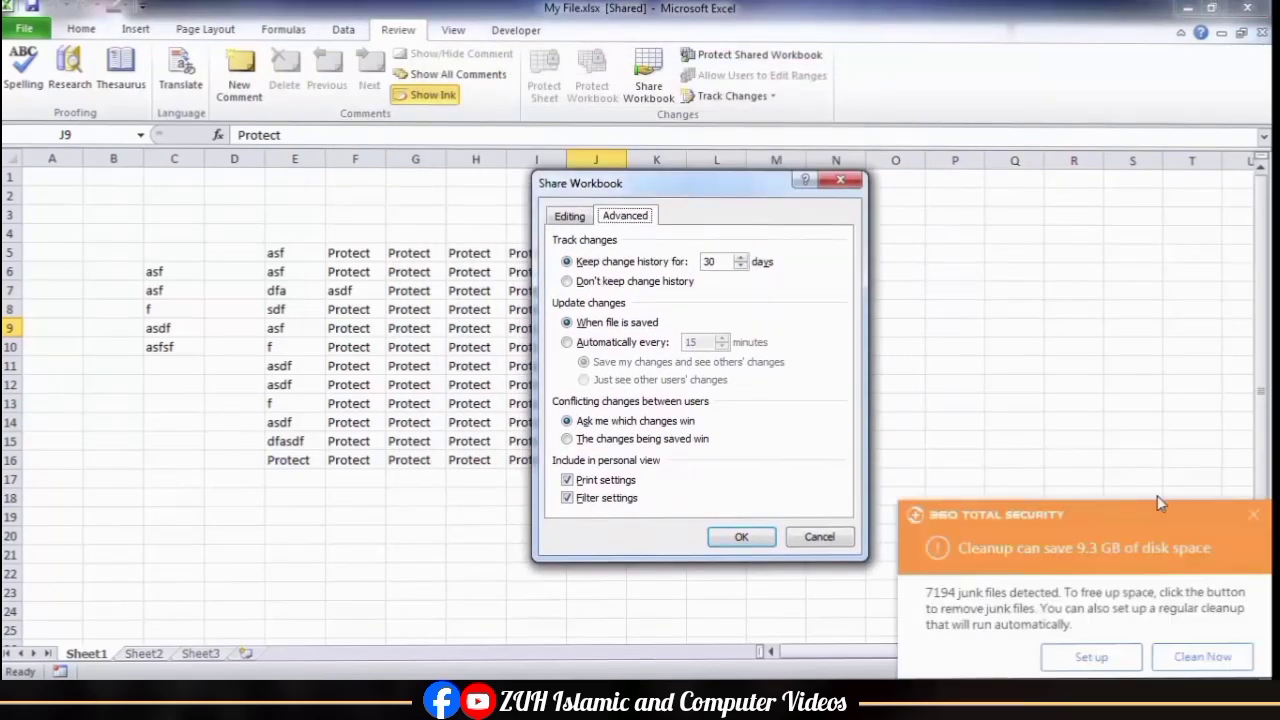
pyautogui.click(1253, 517)
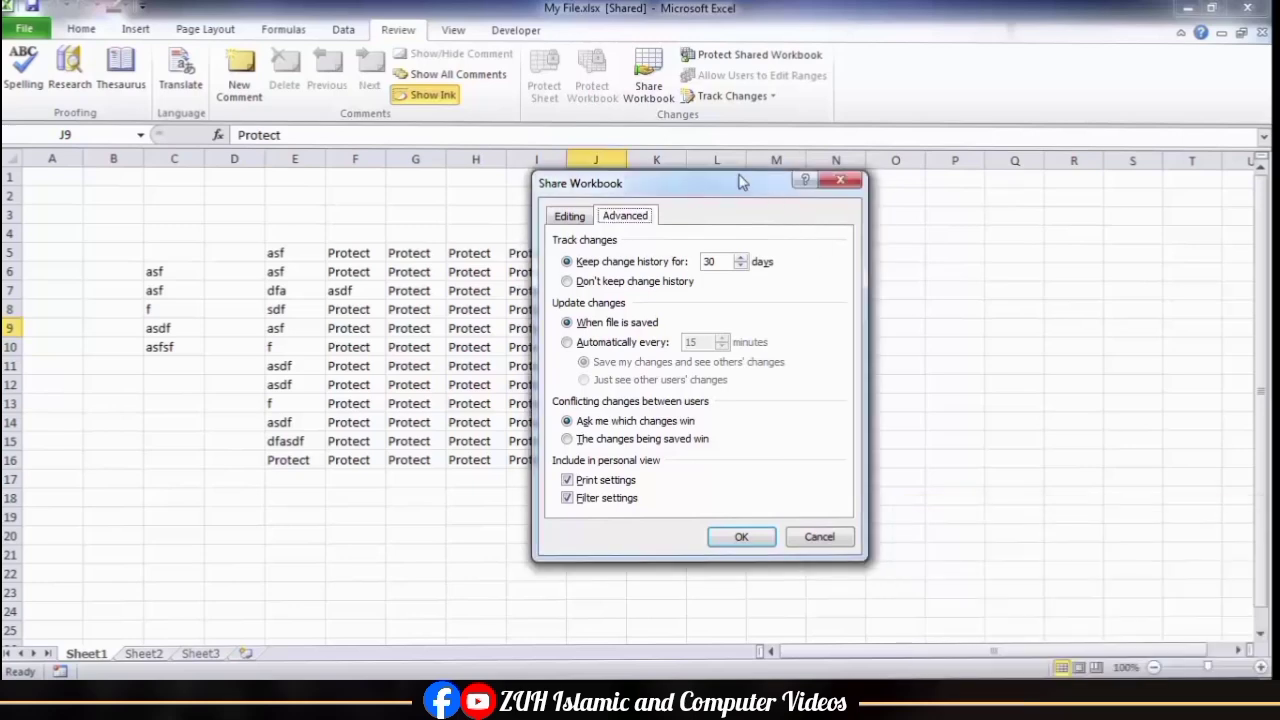
pyautogui.moveTo(740, 183); pyautogui.dragTo(588, 100)
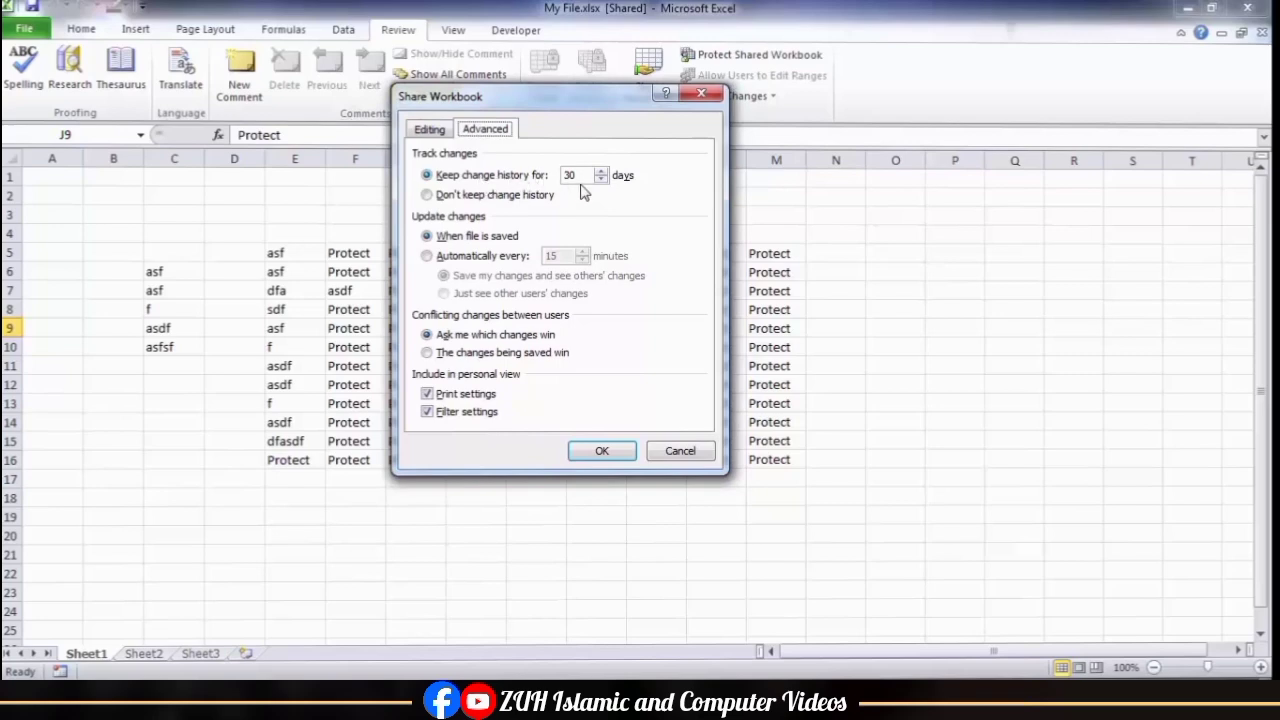
pyautogui.moveTo(581, 177); pyautogui.dragTo(564, 177)
pyautogui.click(489, 204)
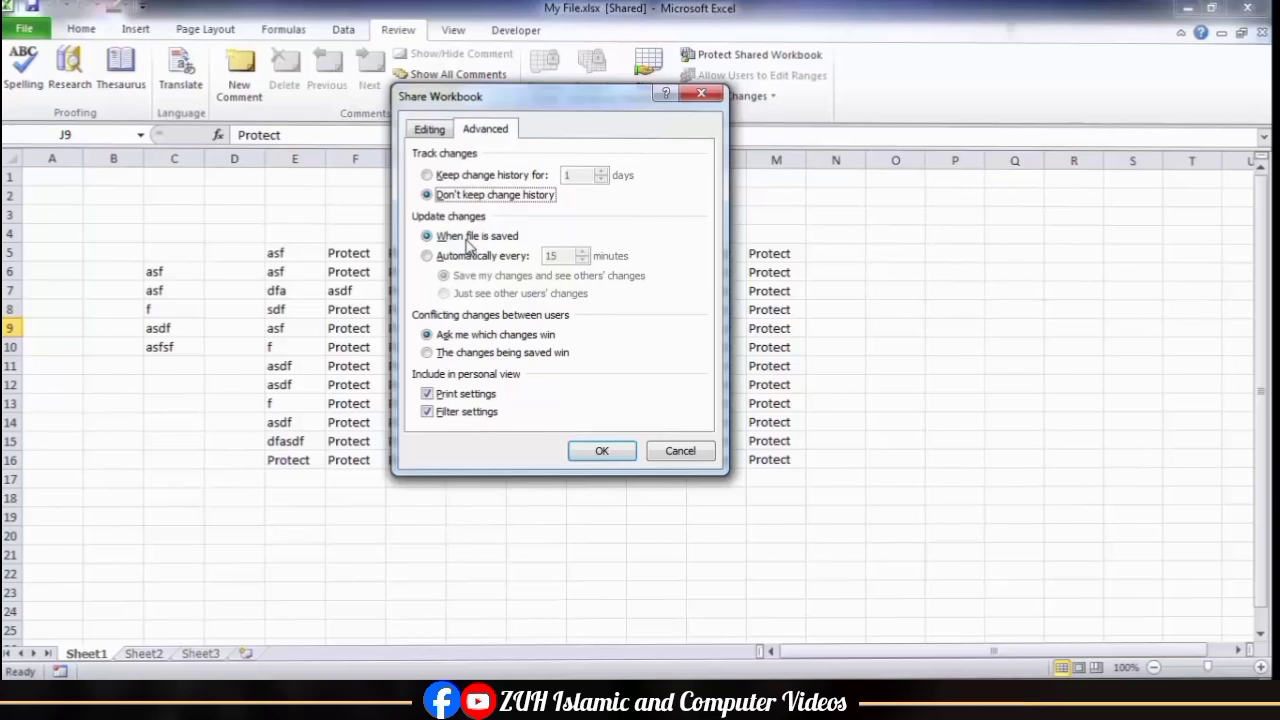
# Step: Try automatic updates every 5 minutes showing only other users' changes, with saved changes winning conflicts, then cancel the sharing options
pyautogui.click(471, 258)
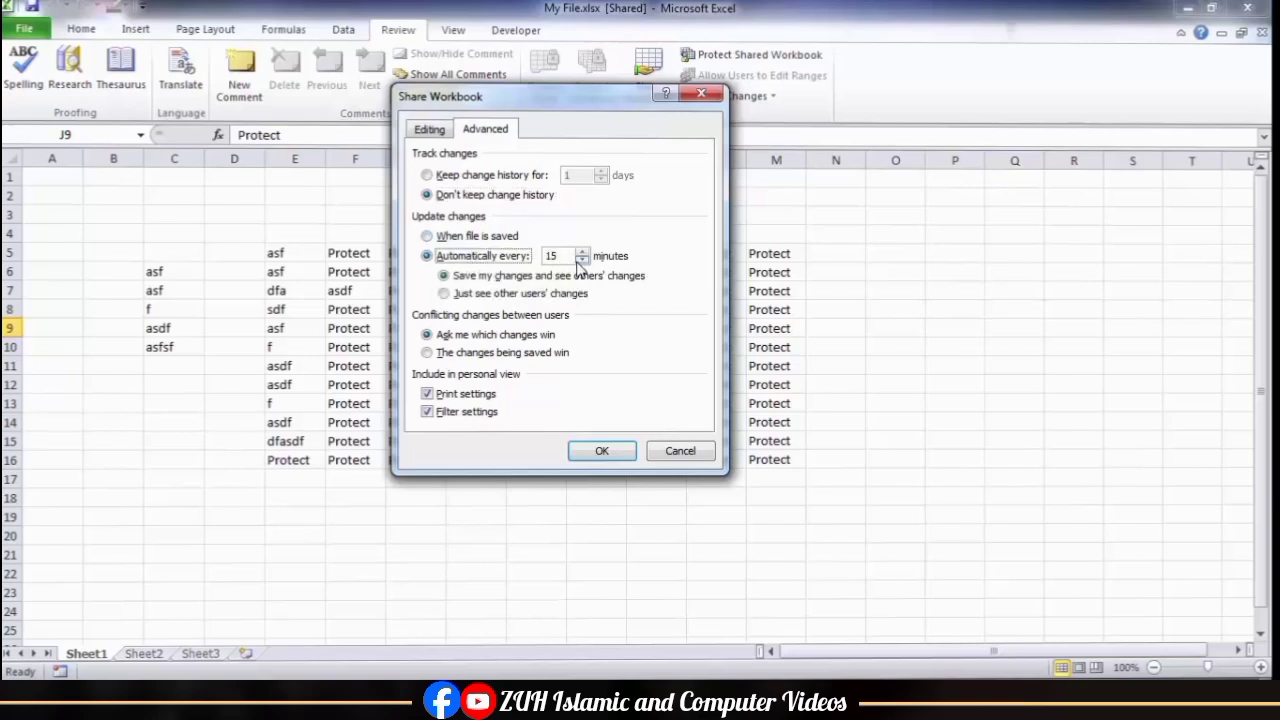
pyautogui.doubleClick(556, 256)
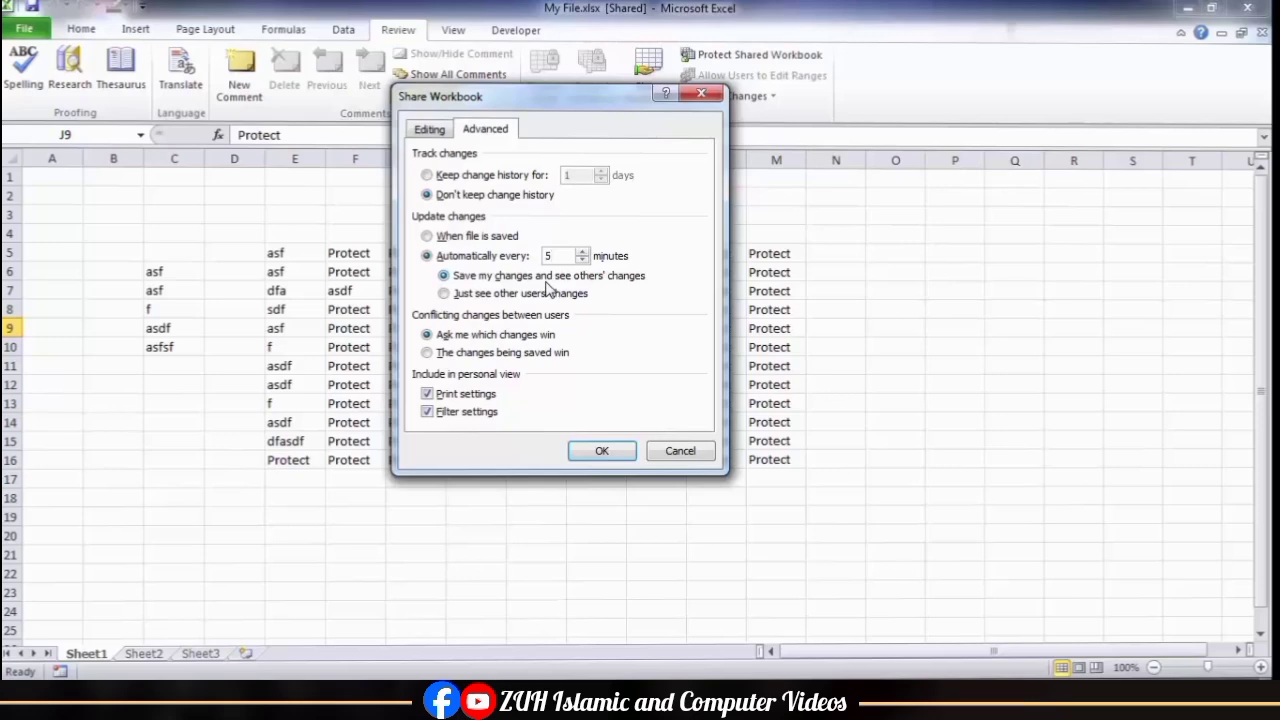
pyautogui.click(485, 296)
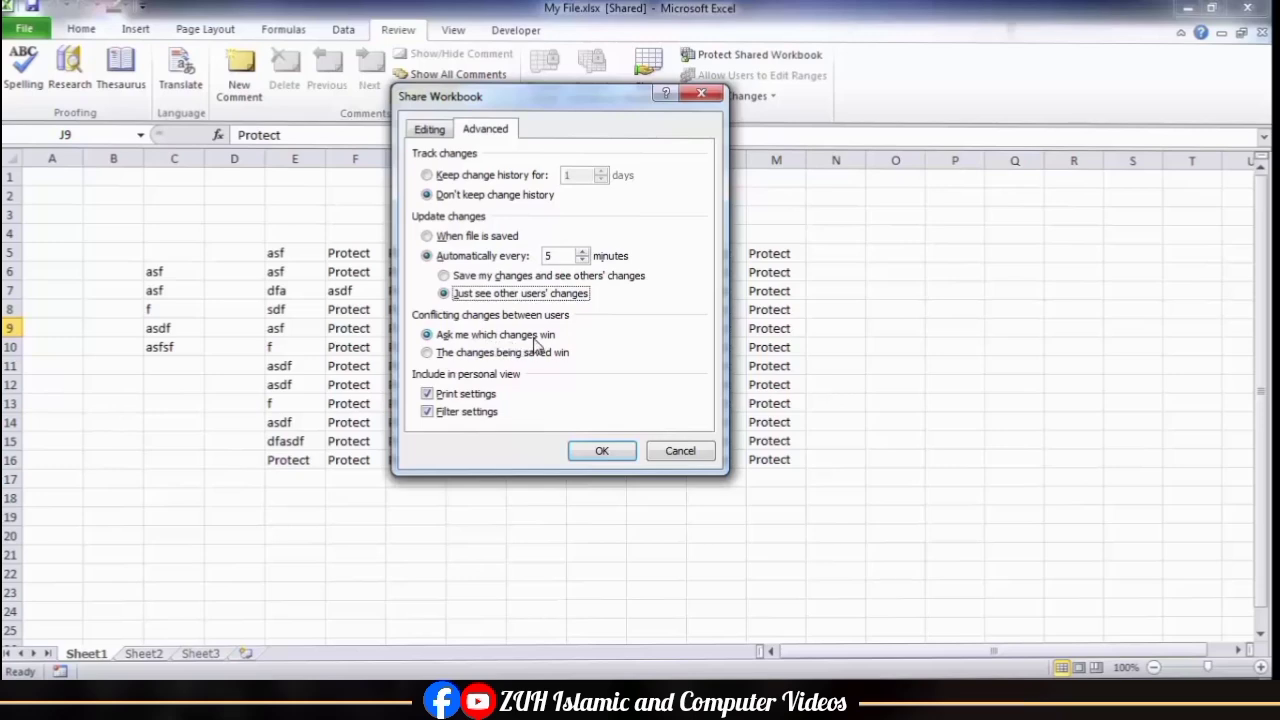
pyautogui.click(499, 354)
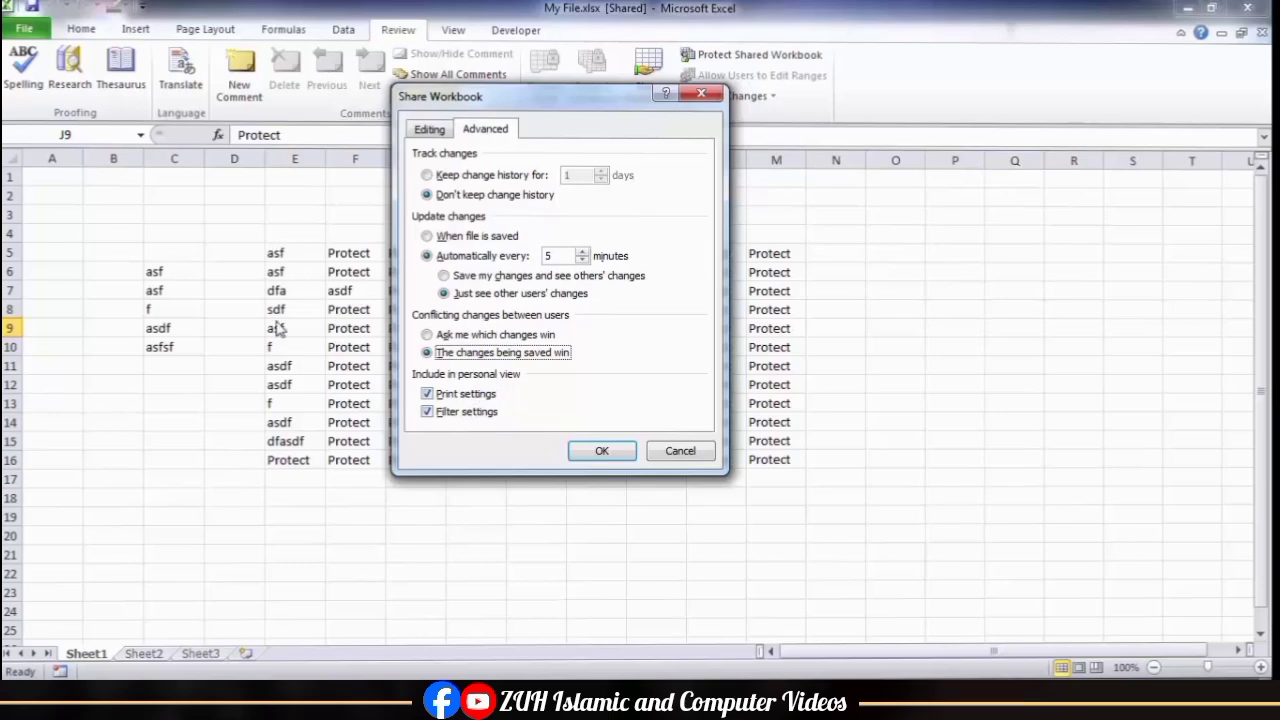
pyautogui.click(677, 452)
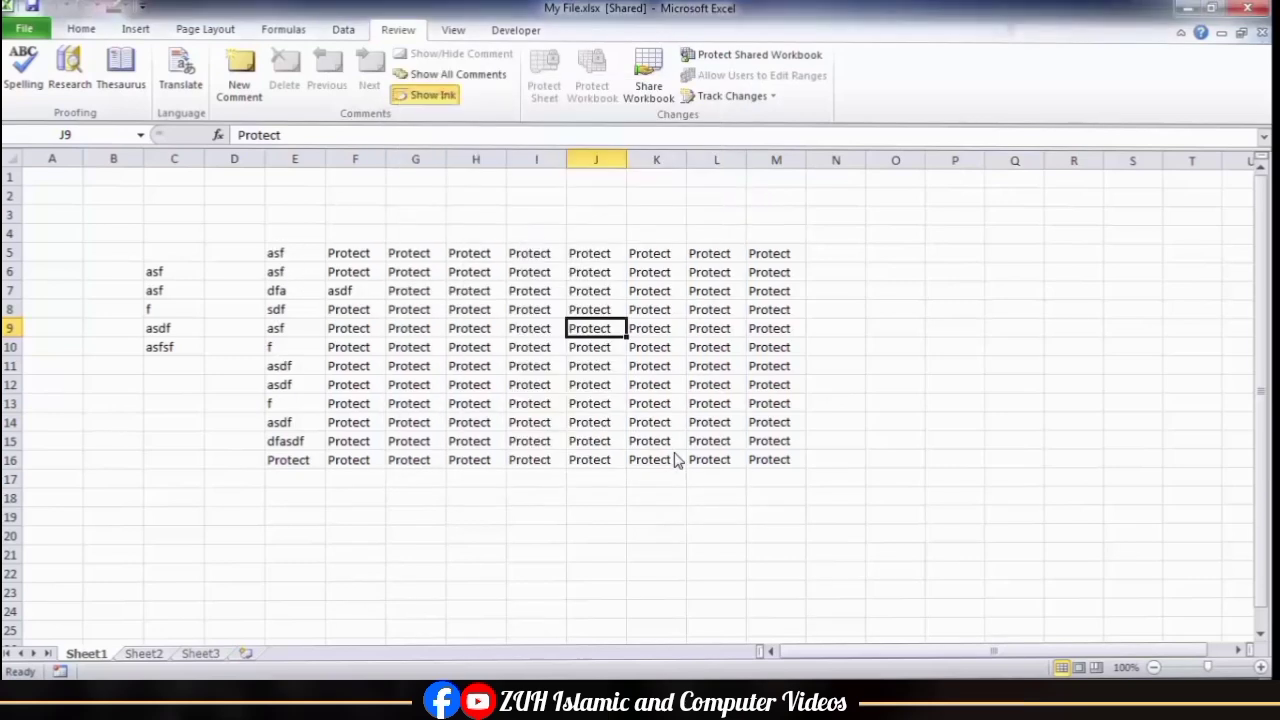
# Step: Disallow changes by more than one user at the same time and remove My File.xlsx from shared use
pyautogui.click(645, 80)
pyautogui.click(428, 130)
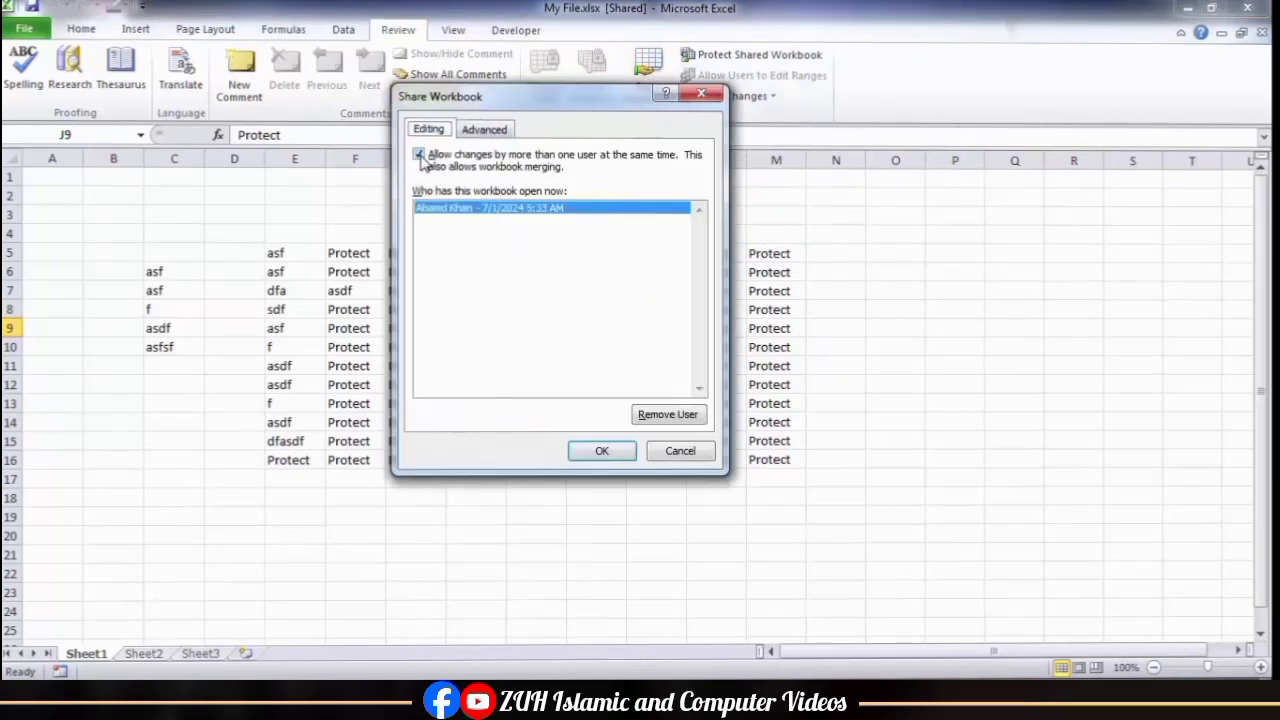
pyautogui.click(420, 157)
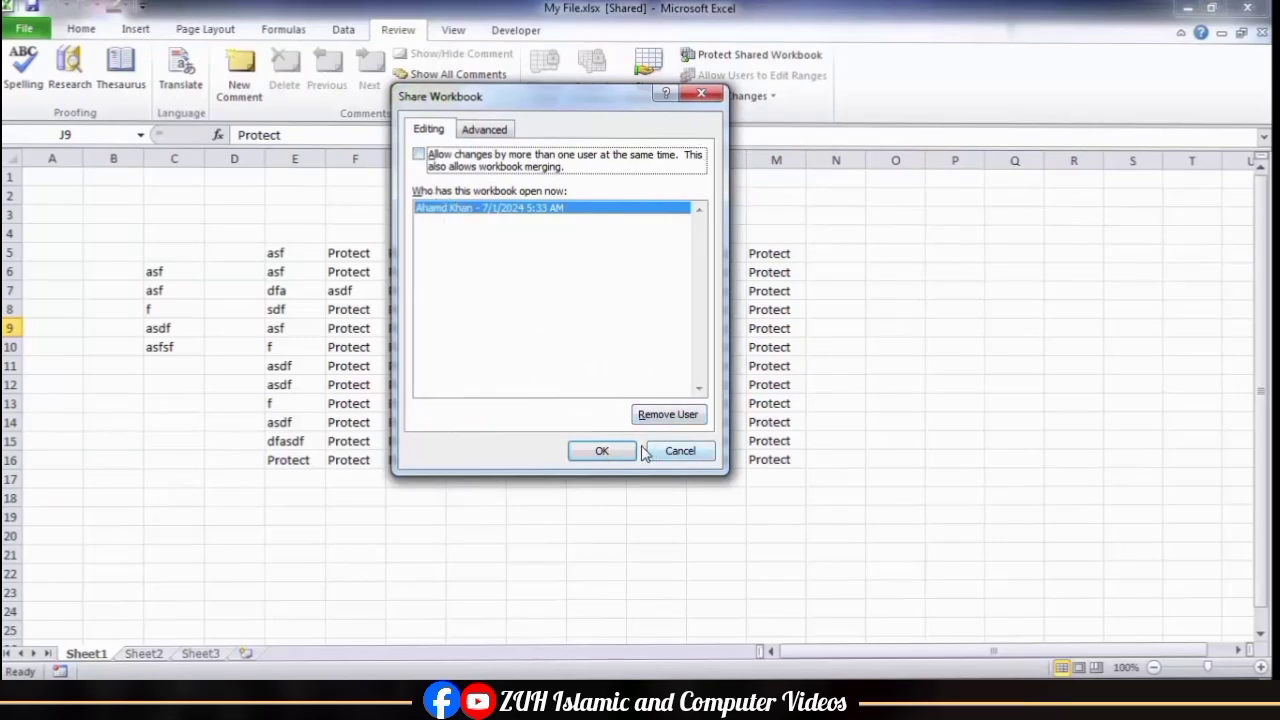
pyautogui.click(610, 451)
pyautogui.click(603, 423)
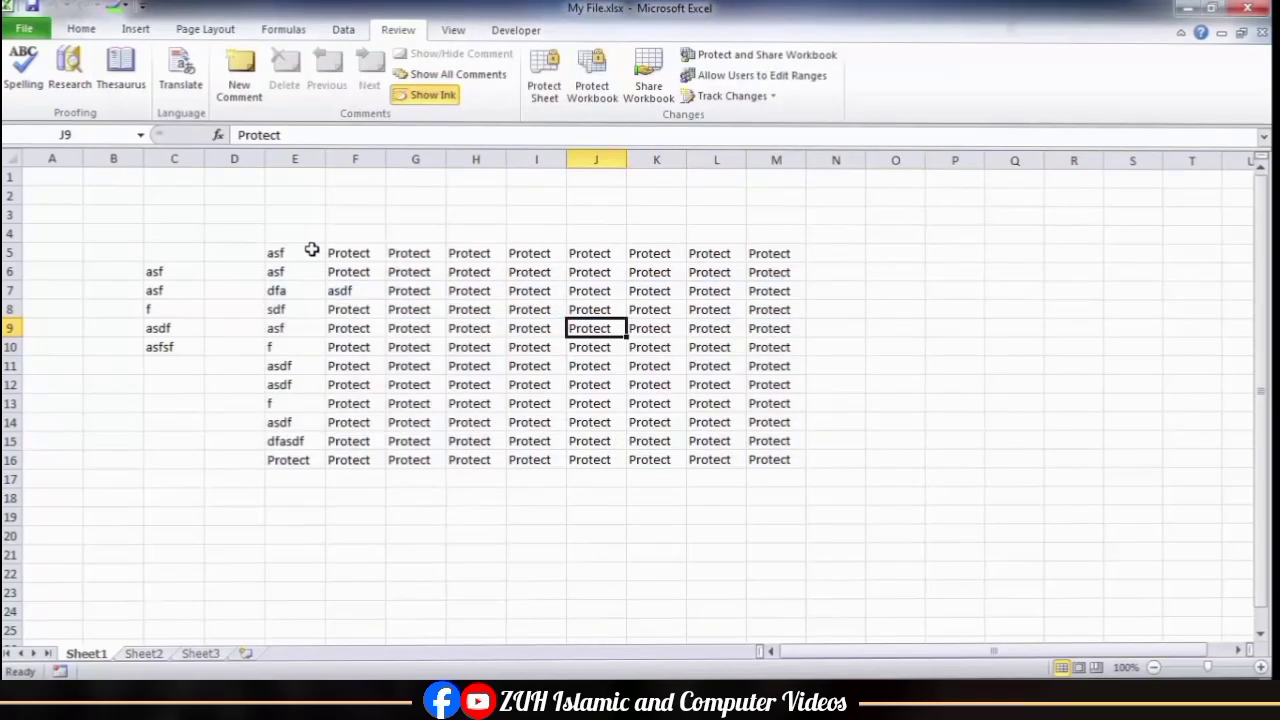
# Step: Select E5:E16 and view the workbook's multi-user editing option without changing it
pyautogui.moveTo(311, 250); pyautogui.dragTo(320, 460)
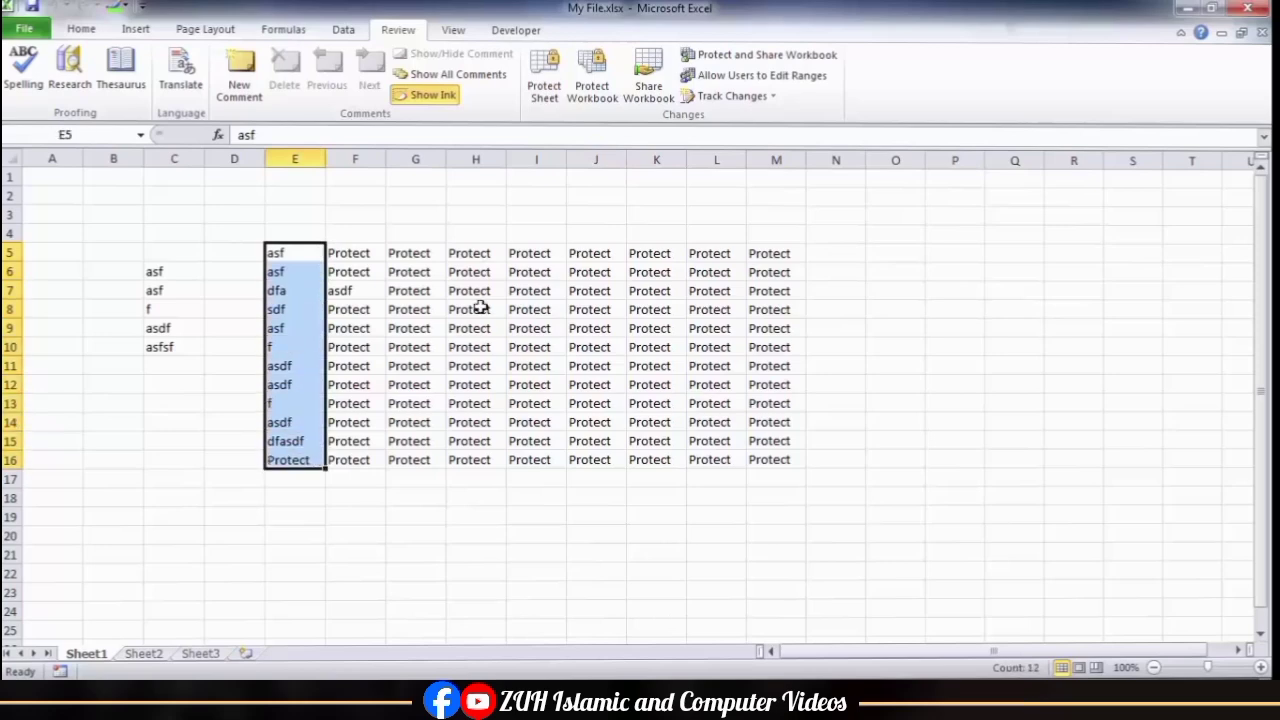
pyautogui.click(648, 86)
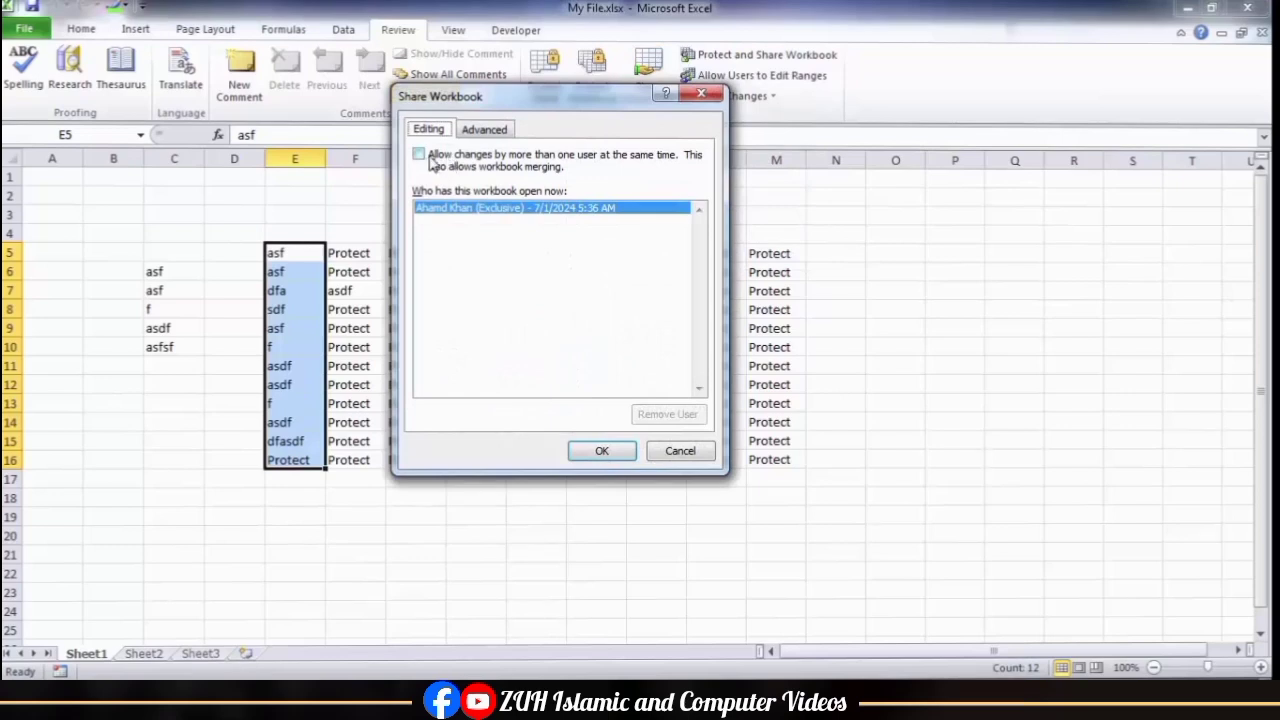
pyautogui.click(707, 95)
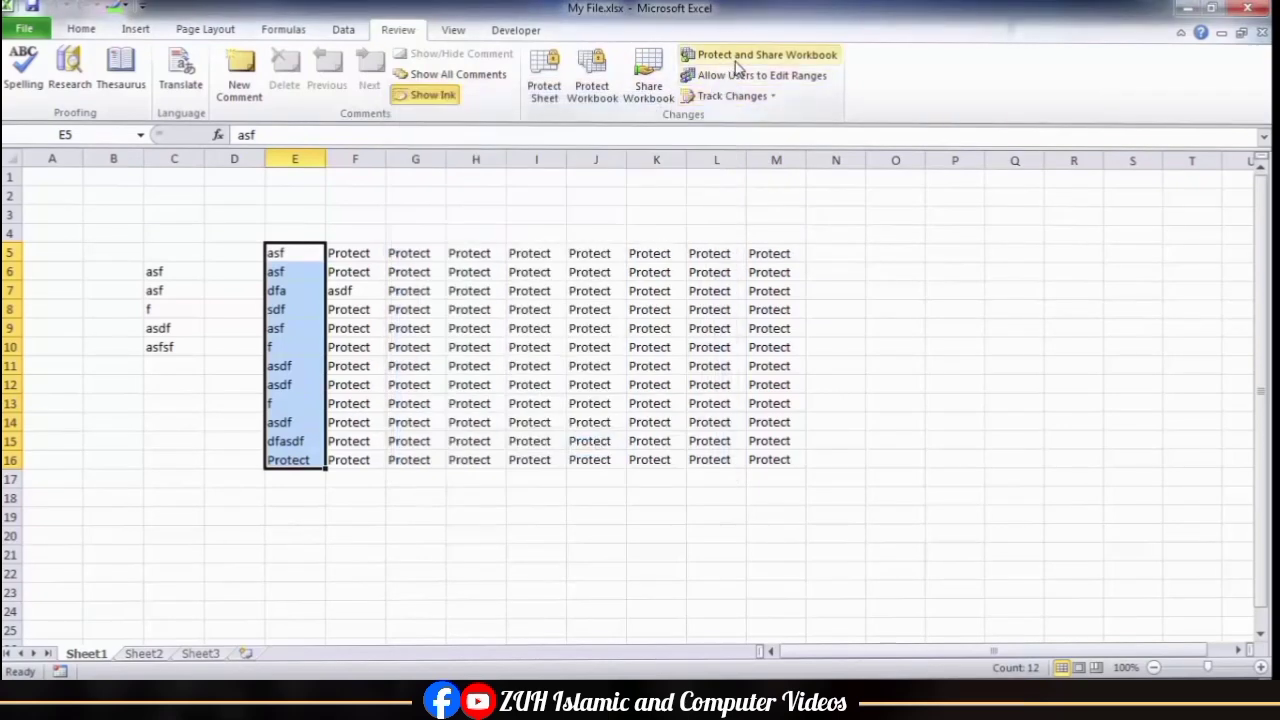
# Step: Protect and share the workbook with track changes, enter and confirm the protection password, and save the workbook
pyautogui.click(740, 55)
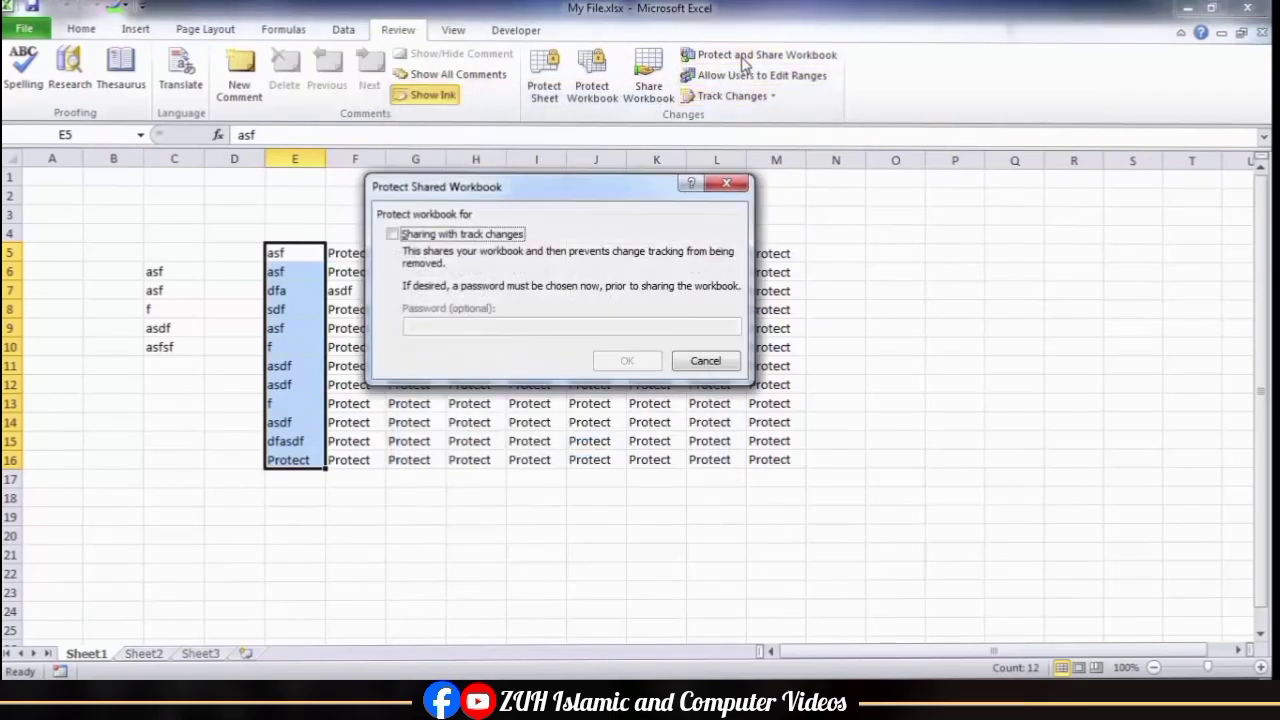
pyautogui.click(458, 236)
pyautogui.click(470, 328)
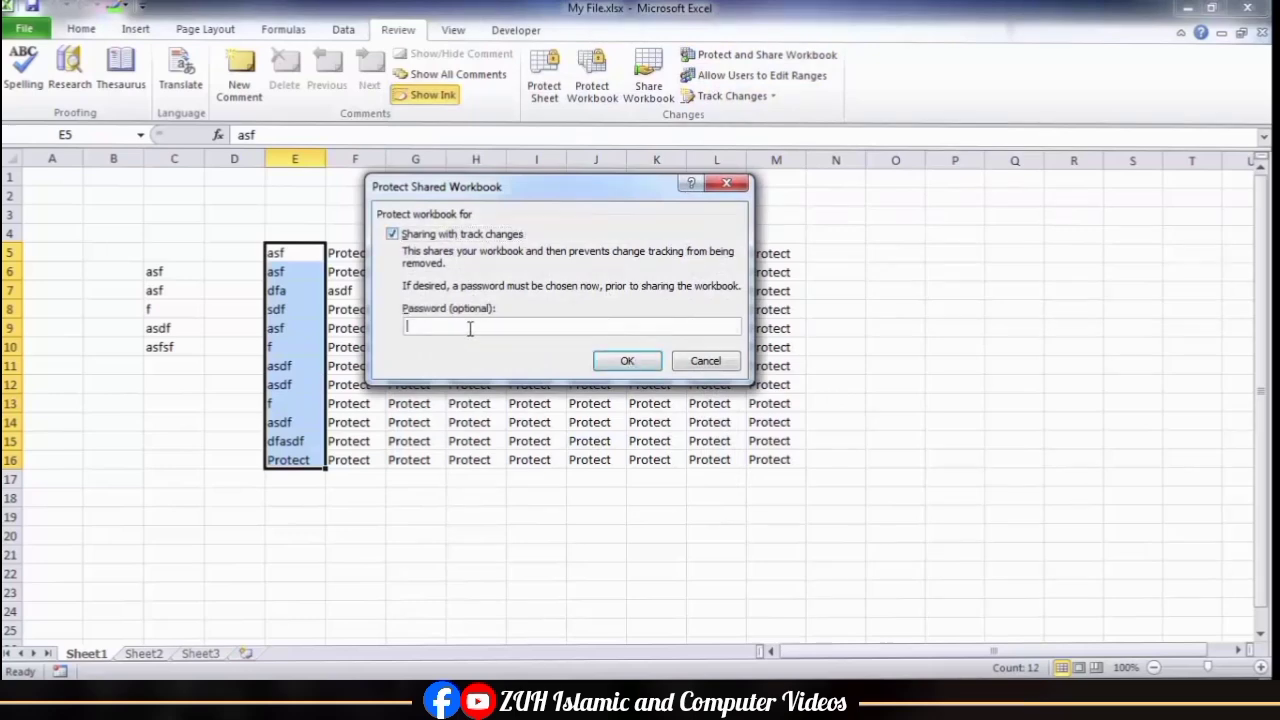
pyautogui.press('Return')
pyautogui.write('••')
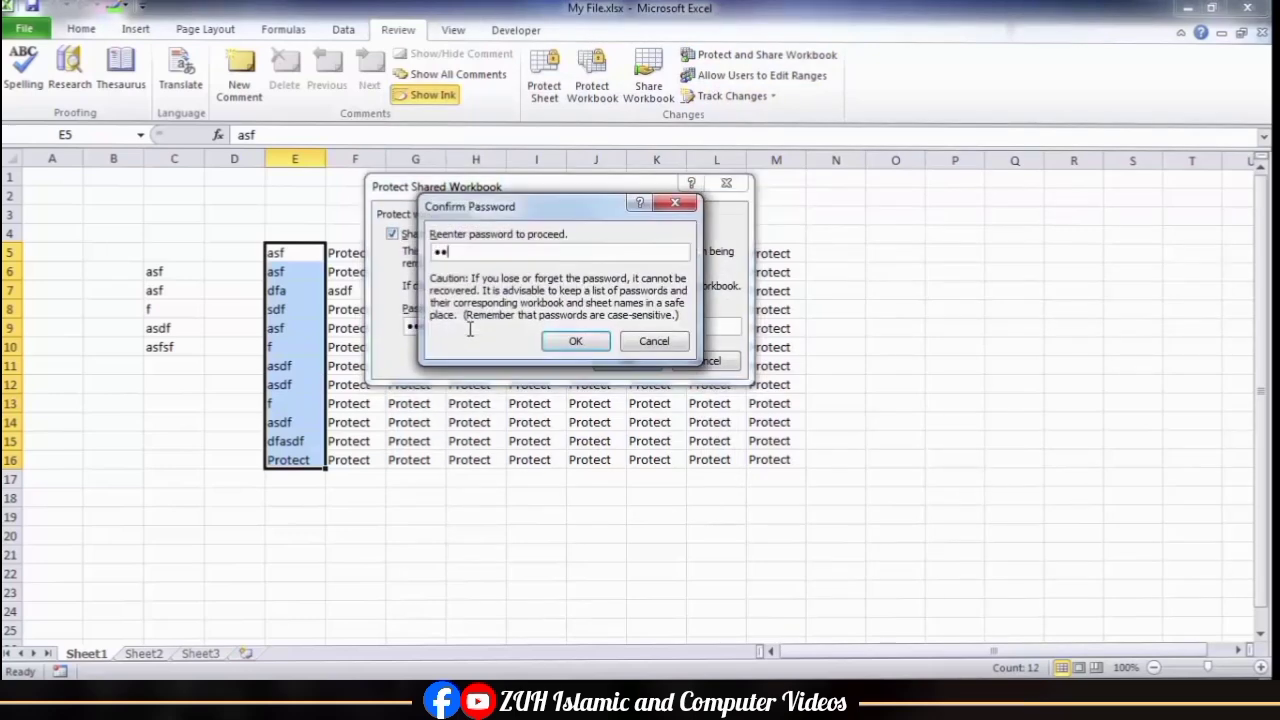
pyautogui.press('Return')
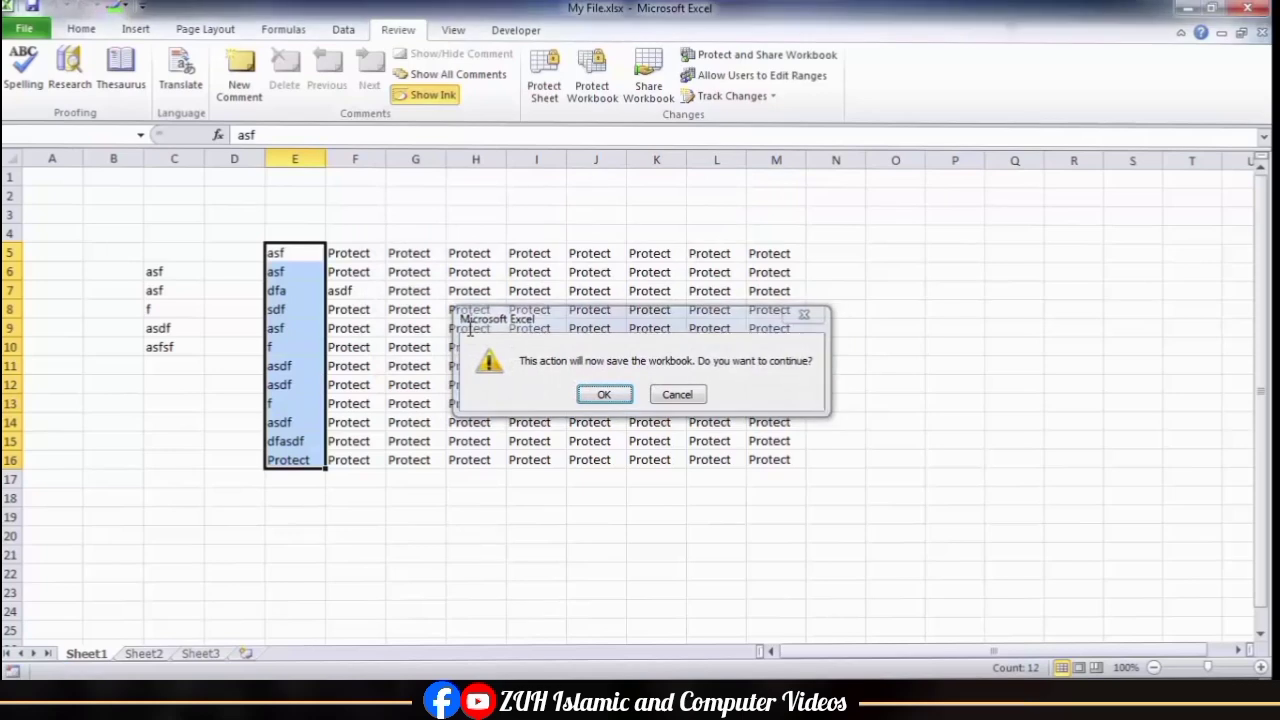
pyautogui.press('Return')
# Step: Select cell I7 and check whether the multi-user editing option can be changed in the protected shared workbook
pyautogui.click(515, 296)
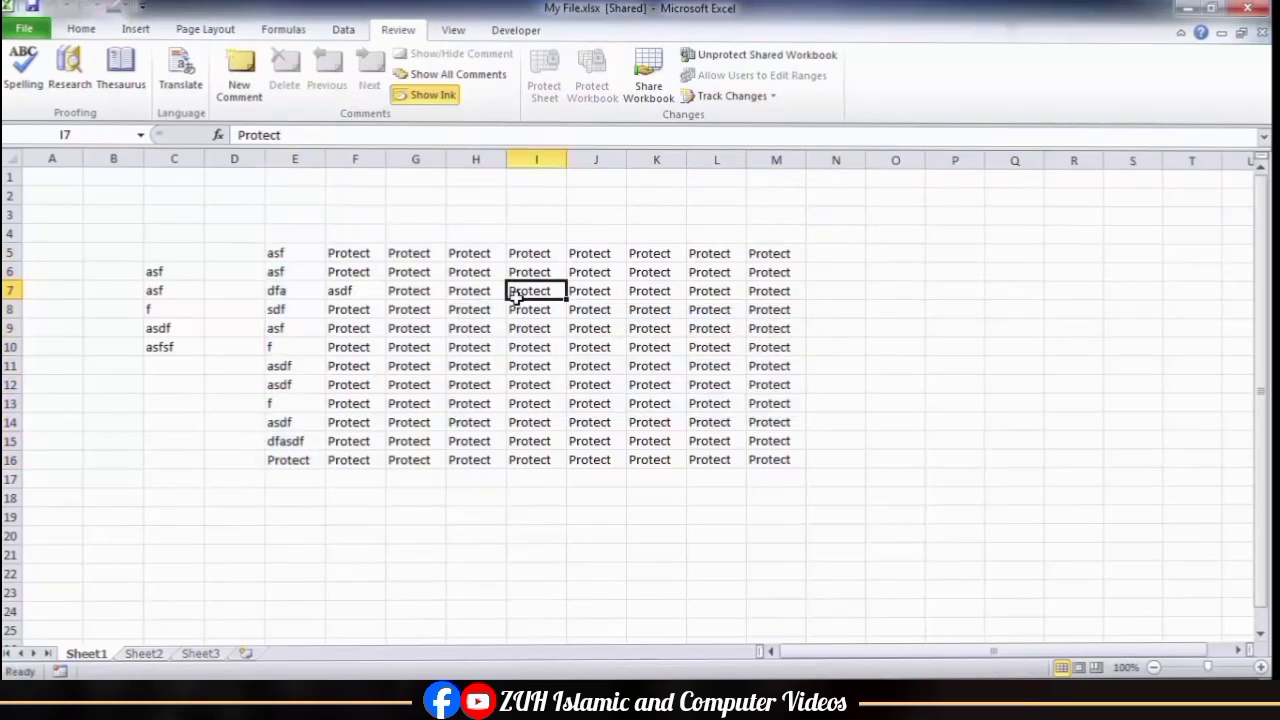
pyautogui.click(649, 88)
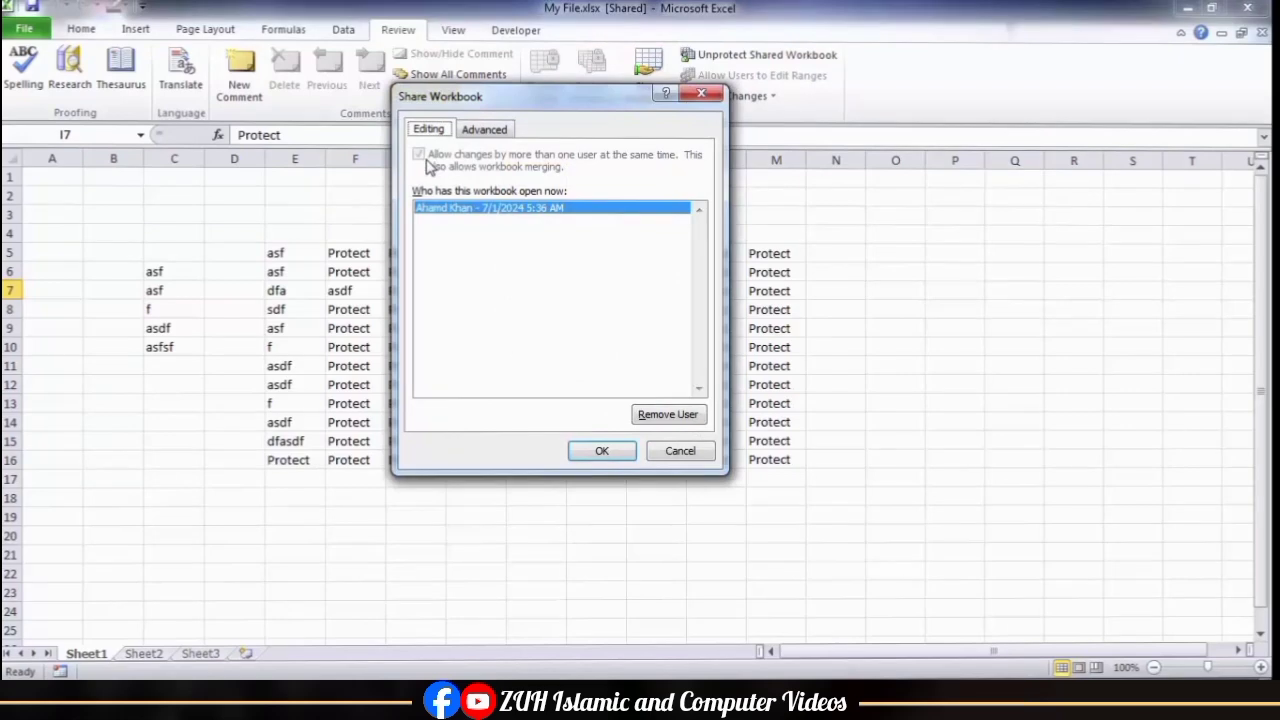
pyautogui.click(662, 452)
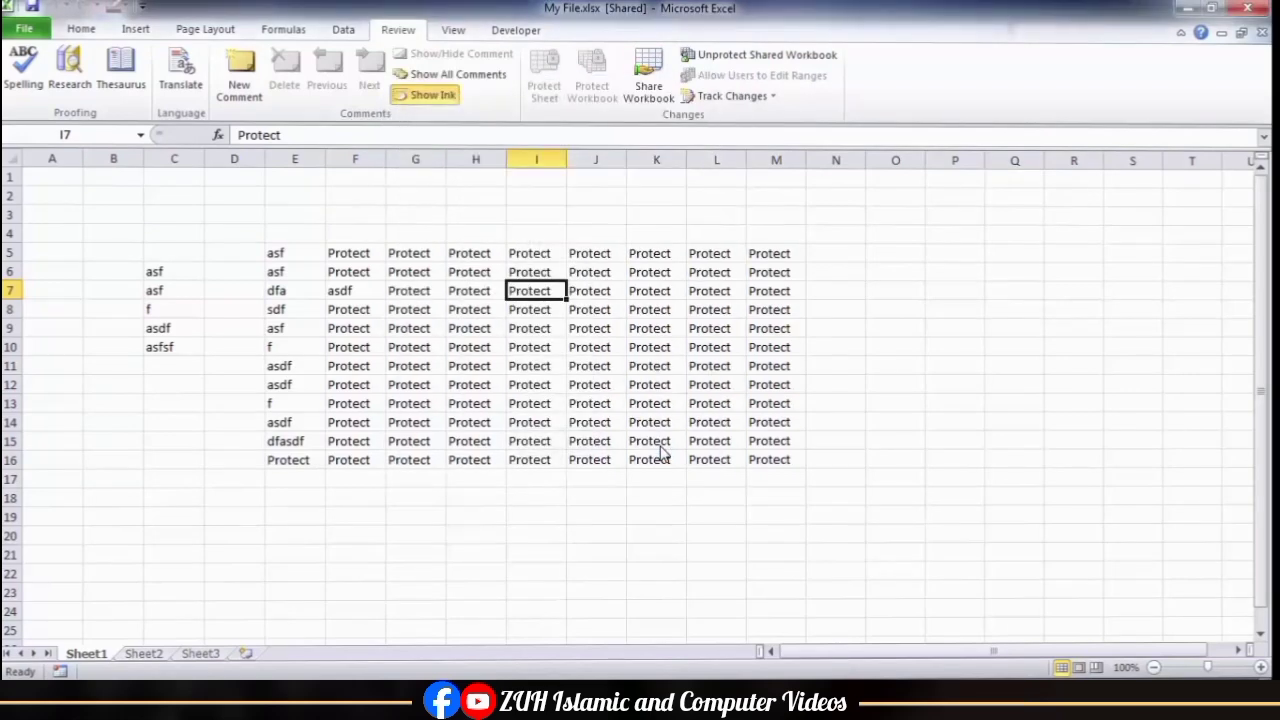
# Step: Unprotect the shared workbook with its password and remove it from shared use
pyautogui.click(730, 53)
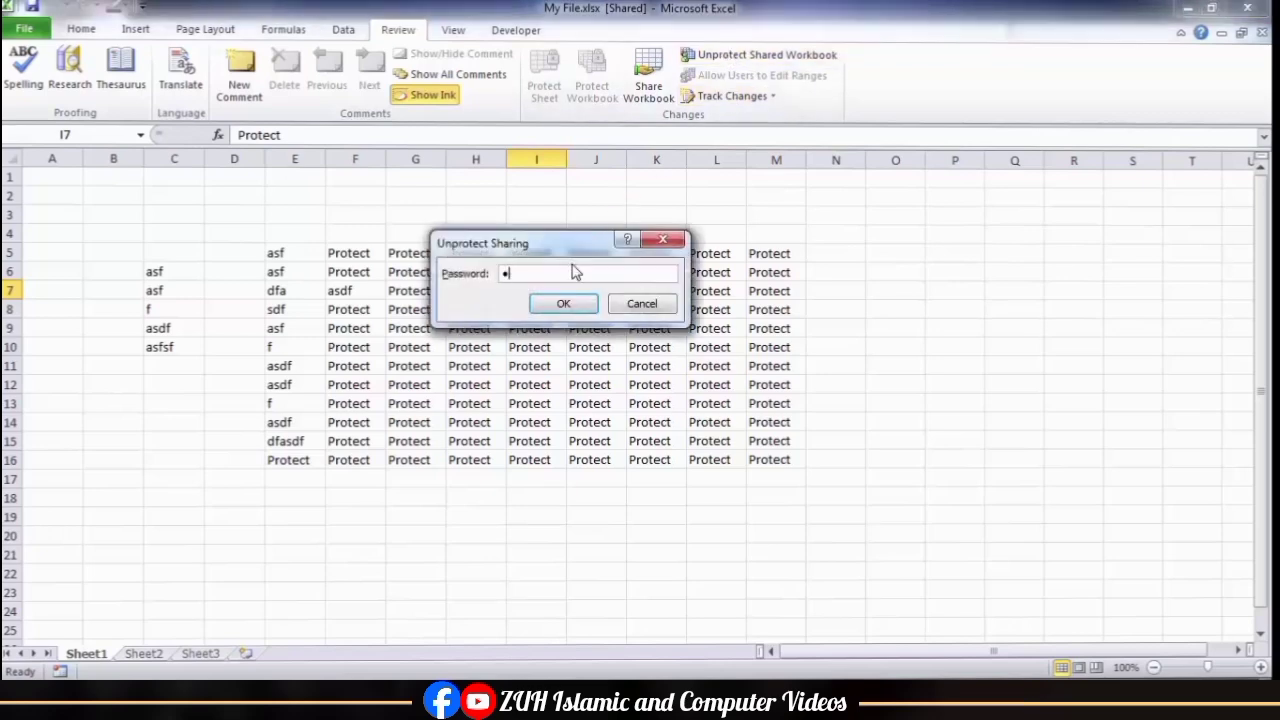
pyautogui.press('Return')
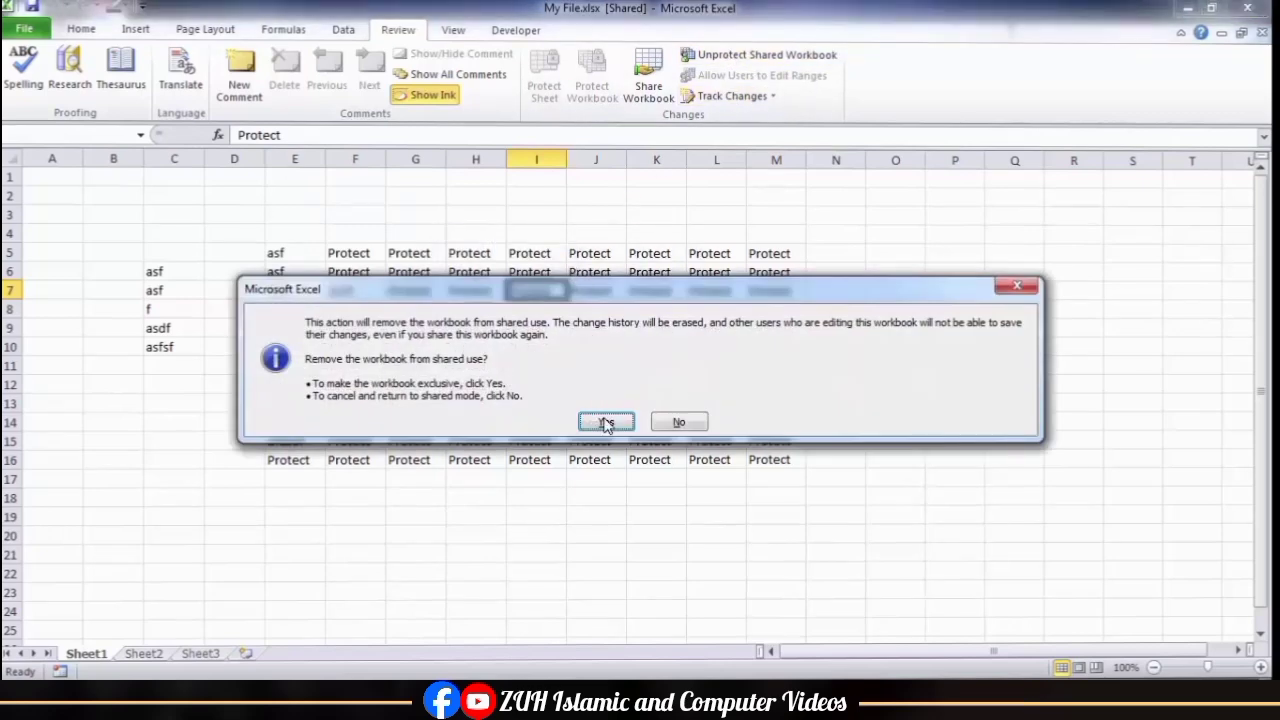
pyautogui.click(605, 418)
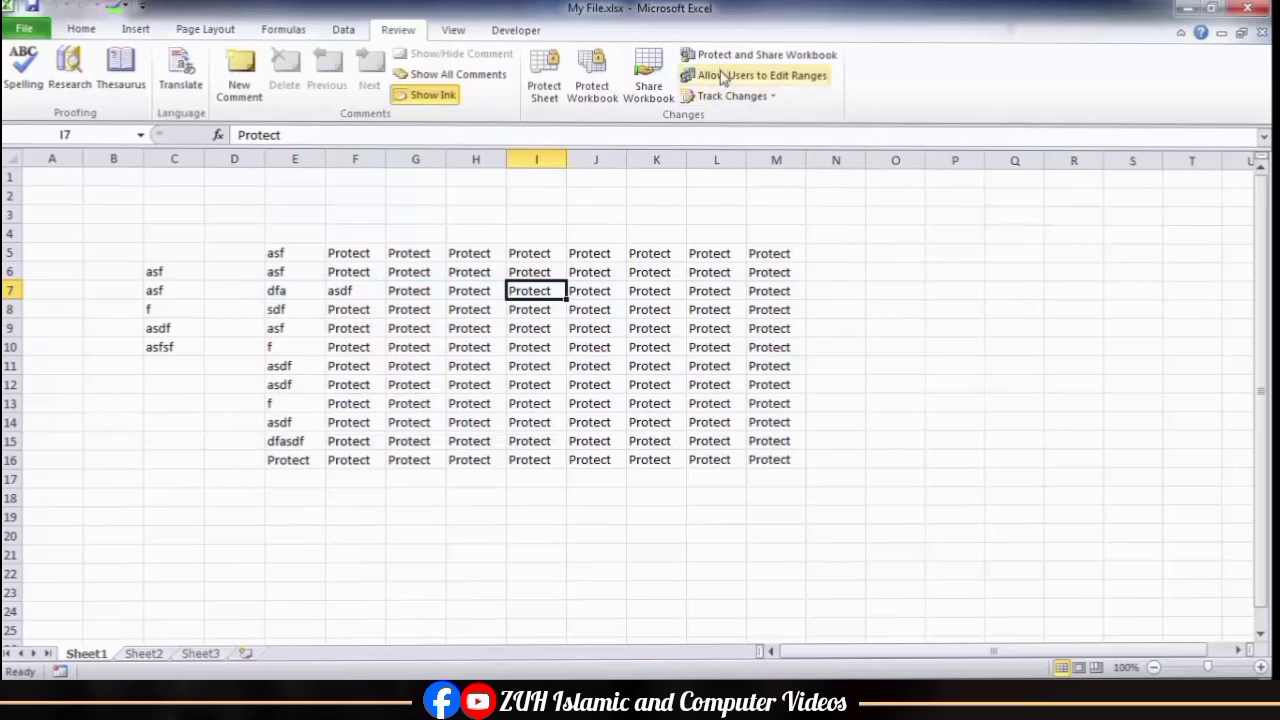
# Step: Close My File.xlsx and create a new blank workbook
pyautogui.click(430, 266)
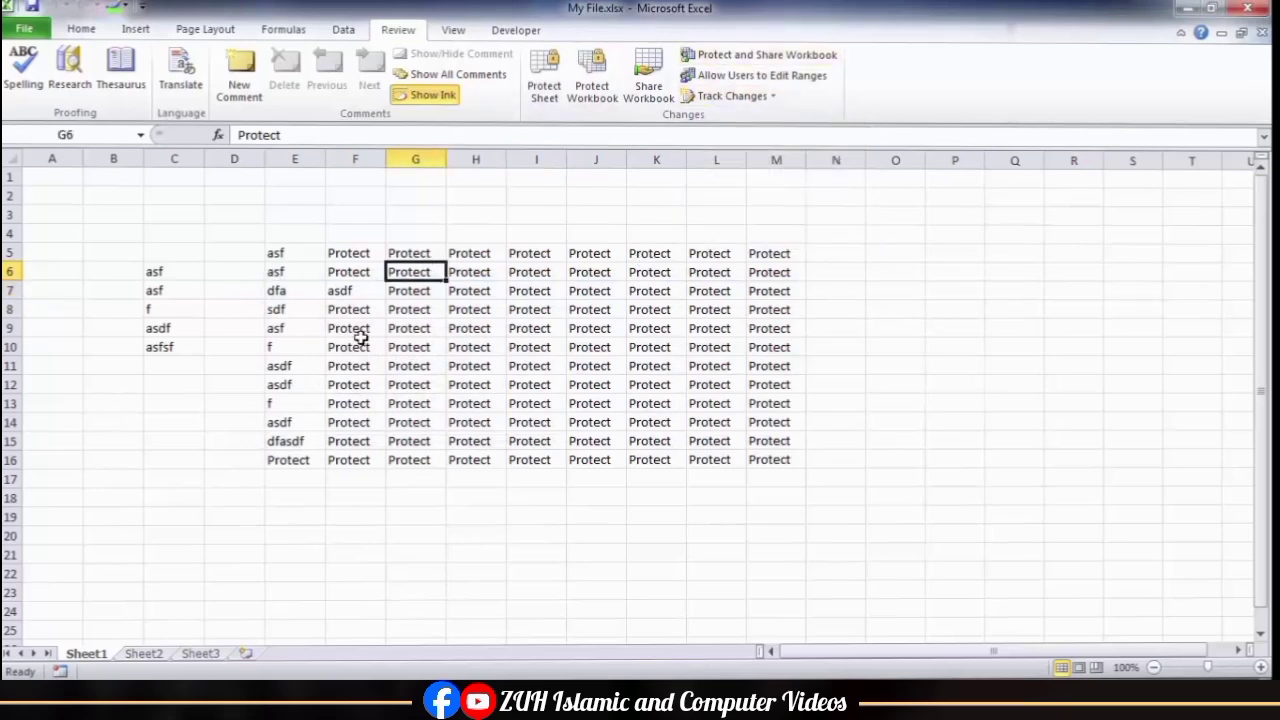
pyautogui.hotkey('ctrl', 'w')
pyautogui.hotkey('ctrl', 'n')
# Step: Enter the column headings Name, Program and Fee in cells E4:G4
pyautogui.click(313, 232)
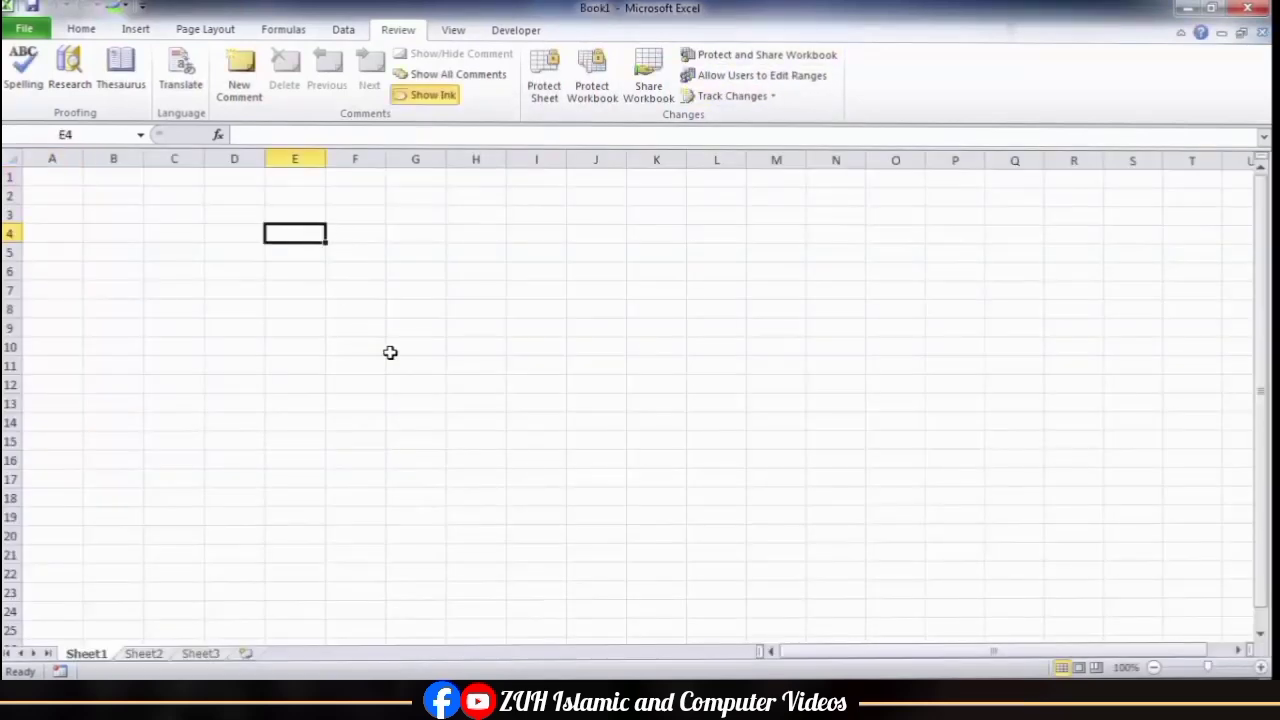
pyautogui.write('N')
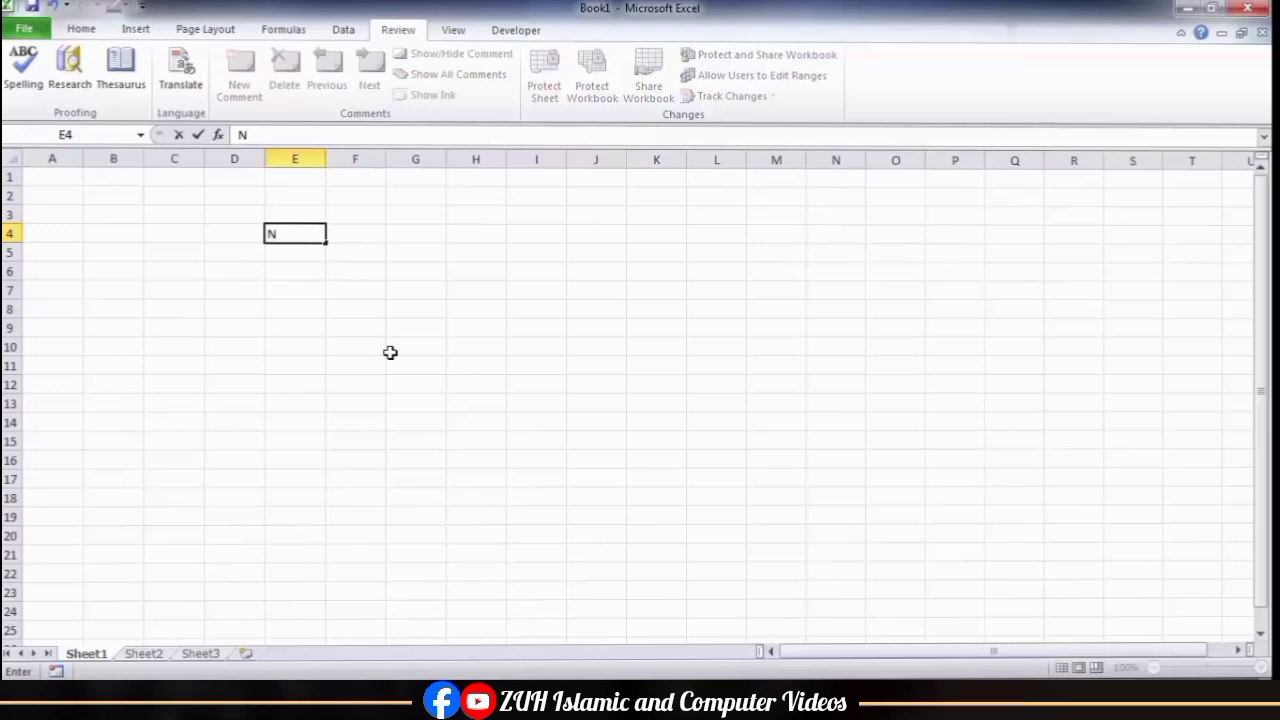
pyautogui.write('ame')
pyautogui.press('Tab')
pyautogui.write('Program')
pyautogui.press('Tab')
pyautogui.write('Fee')
pyautogui.press('Return')
# Step: Enter six names in E5:E10 and the programs Word, Excel, Access, PowerPoint, Windows and Excel in F5:F10
pyautogui.write('Ali')
pyautogui.press('Return')
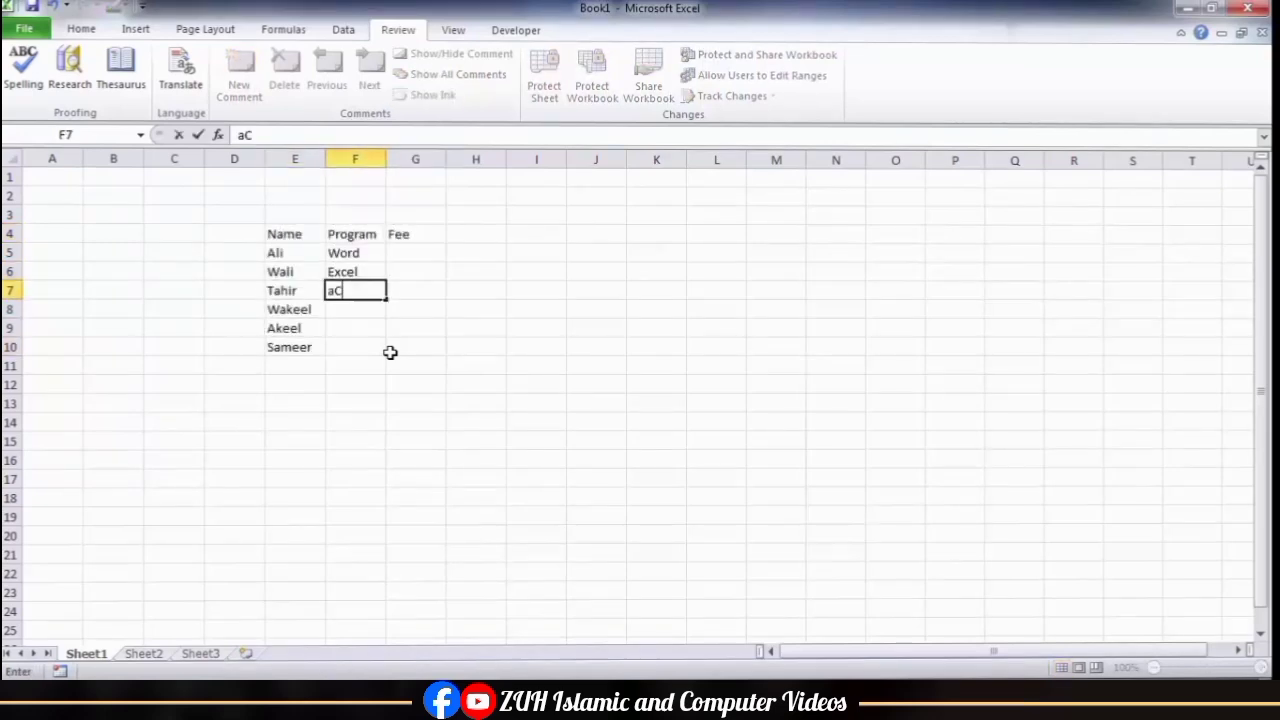
pyautogui.write('Windows')
pyautogui.press('Return')
pyautogui.write('Excel')
# Step: Enter fees of 1500 and 2000 in G5:G6 and extend the series down to 4000 in G10
pyautogui.click(415, 253)
pyautogui.write('1500')
pyautogui.press('Return')
pyautogui.write('2000')
pyautogui.moveTo(415, 253); pyautogui.dragTo(420, 272)
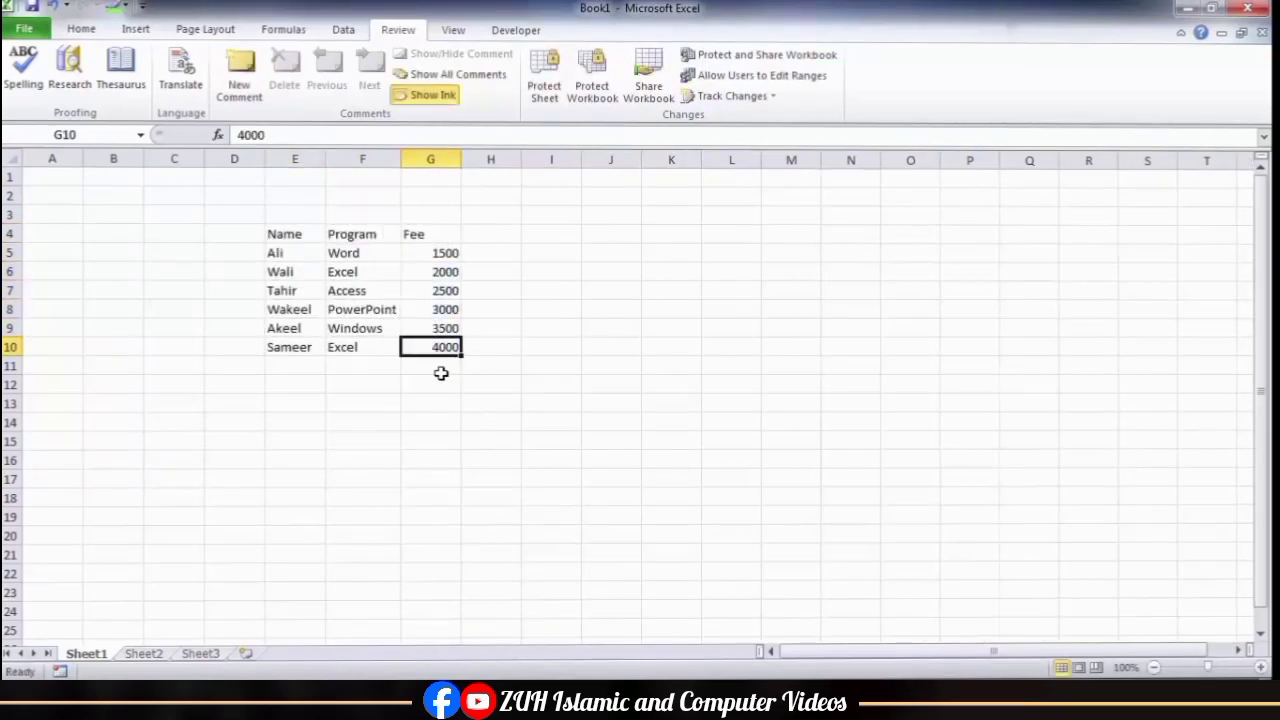
# Step: Share the workbook for simultaneous changes by multiple users and save it on the Desktop as Original File.xlsx
pyautogui.click(648, 92)
pyautogui.click(486, 166)
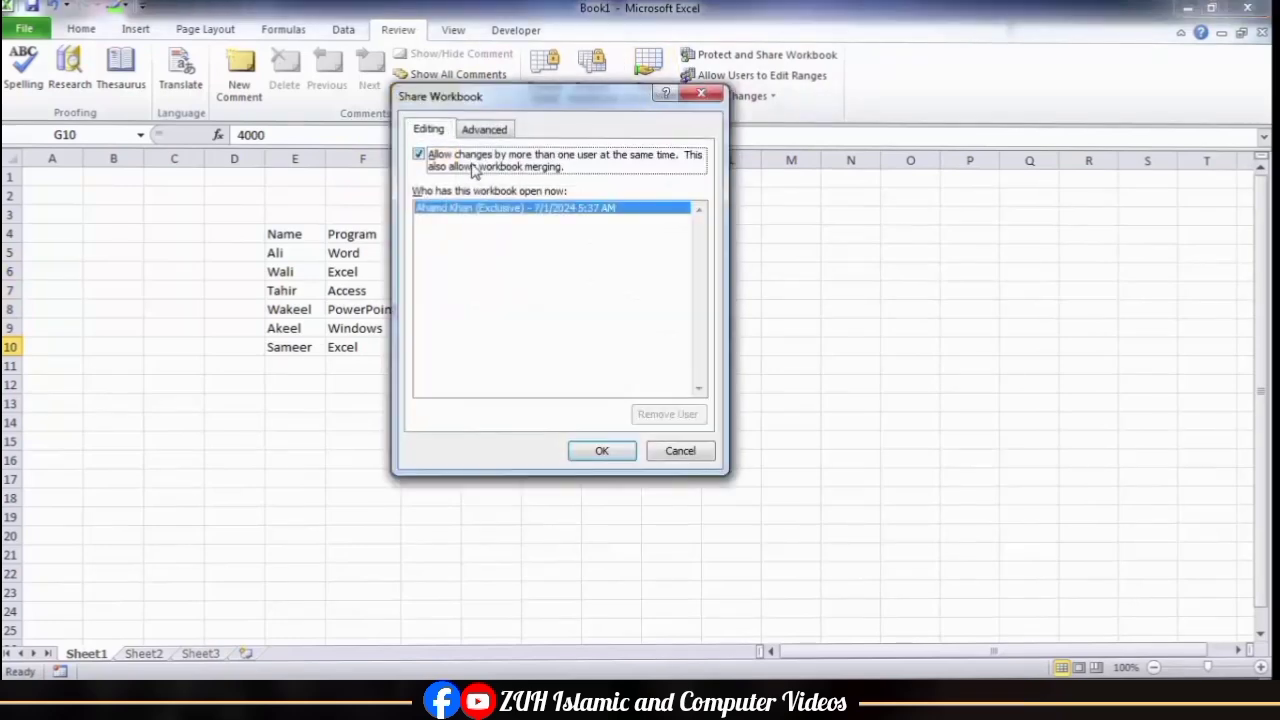
pyautogui.click(601, 450)
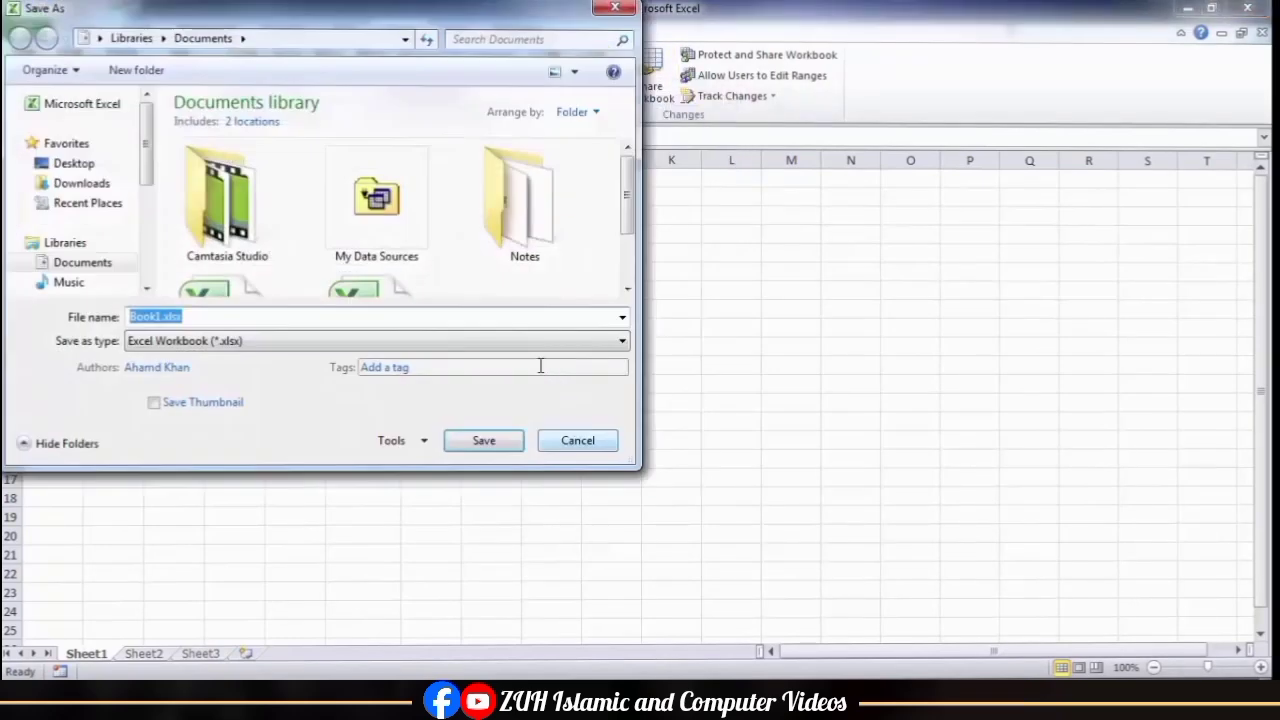
pyautogui.click(72, 163)
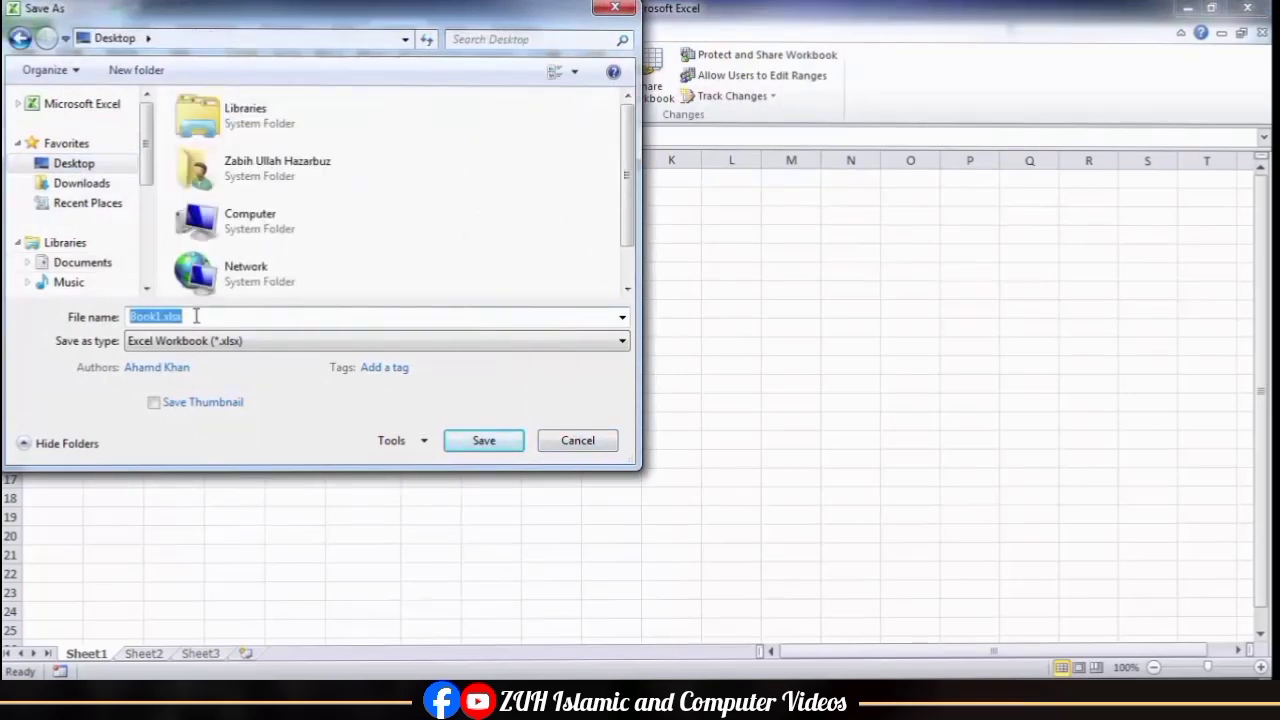
pyautogui.write('SK')
pyautogui.press('Return')
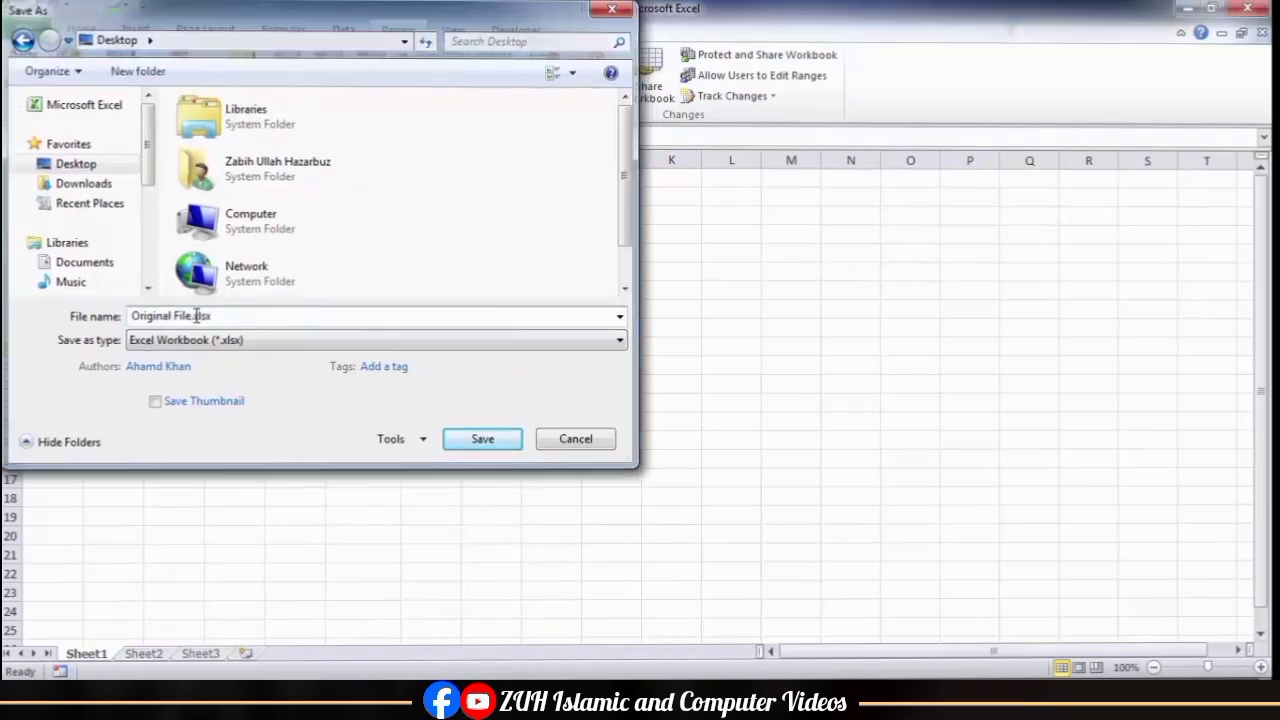
# Step: Close the open windows and duplicate Original File.xlsx on the desktop under the name Copy File.xlsx
pyautogui.click(1247, 8)
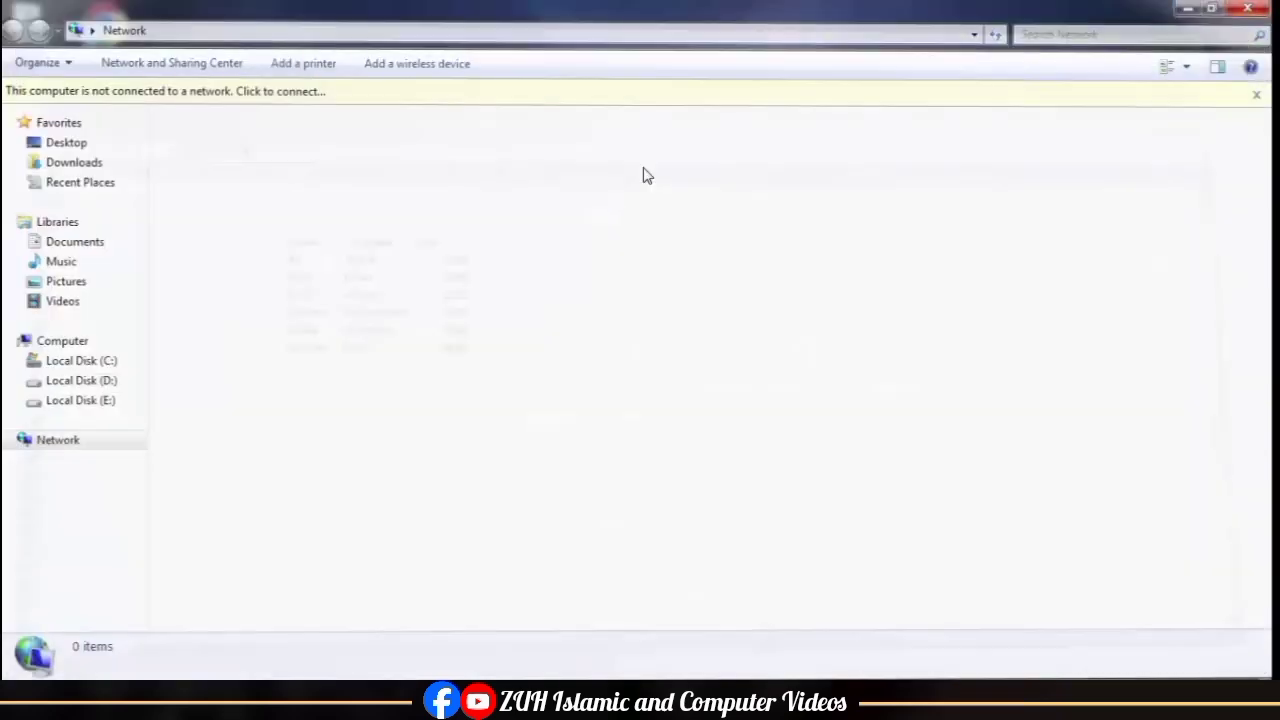
pyautogui.click(1247, 8)
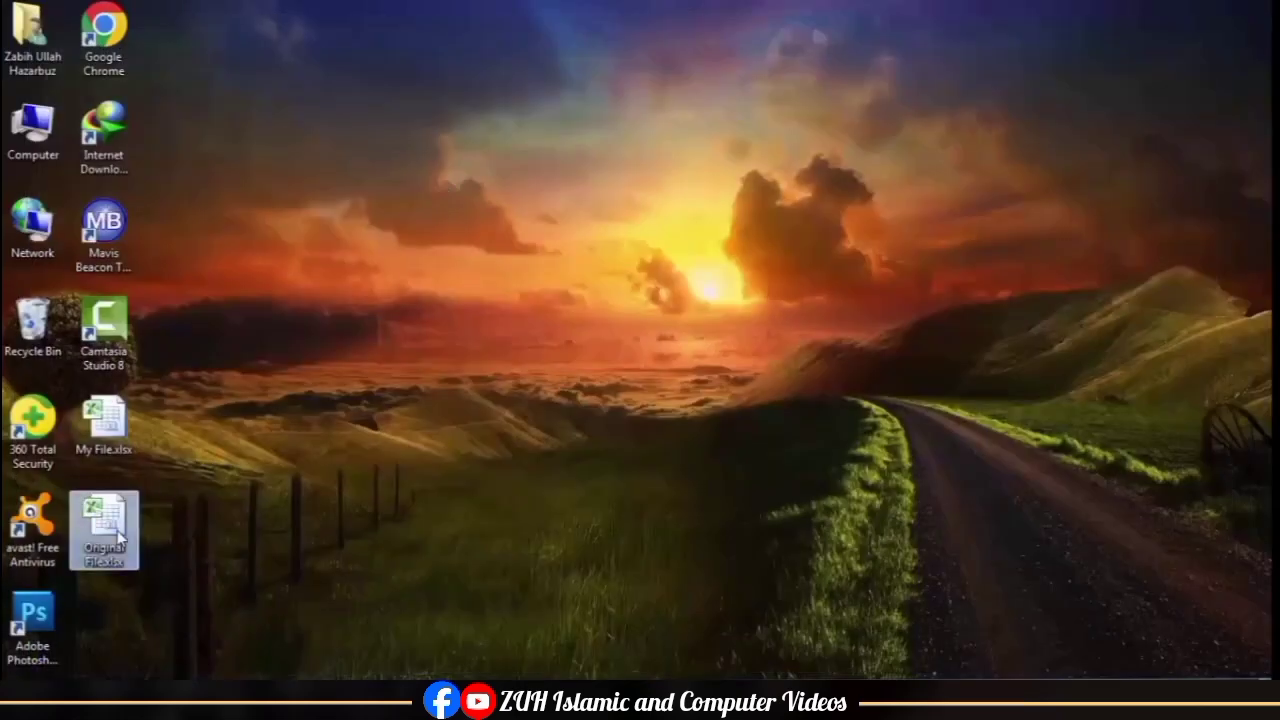
pyautogui.hotkey('ctrl', 'c')
pyautogui.hotkey('ctrl', 'v')
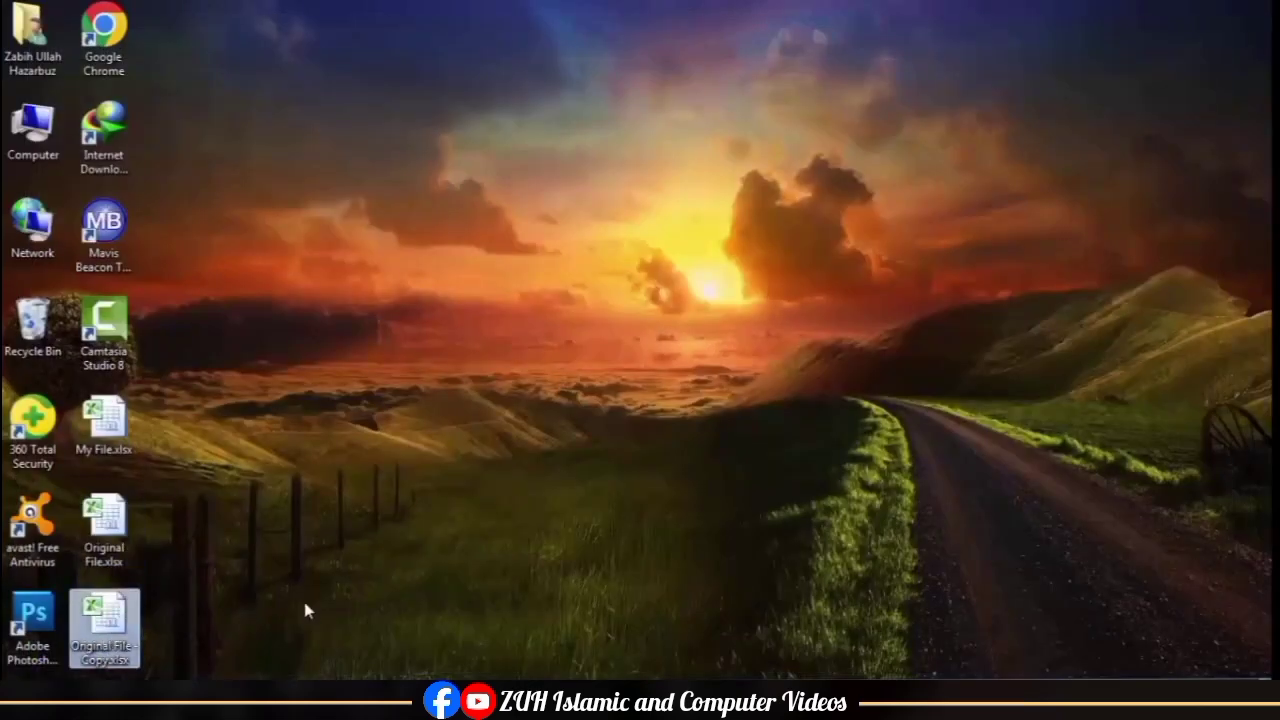
pyautogui.press('F2')
pyautogui.write('Copy File')
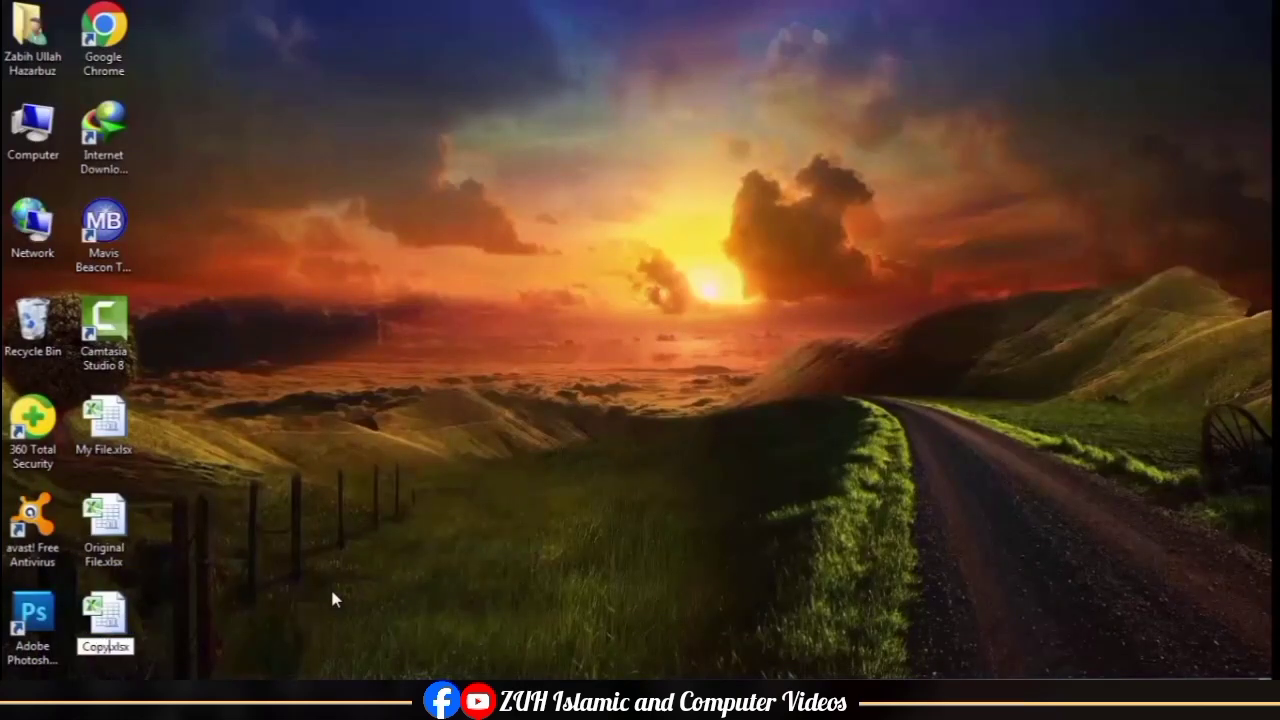
pyautogui.press('Return')
pyautogui.click(281, 504)
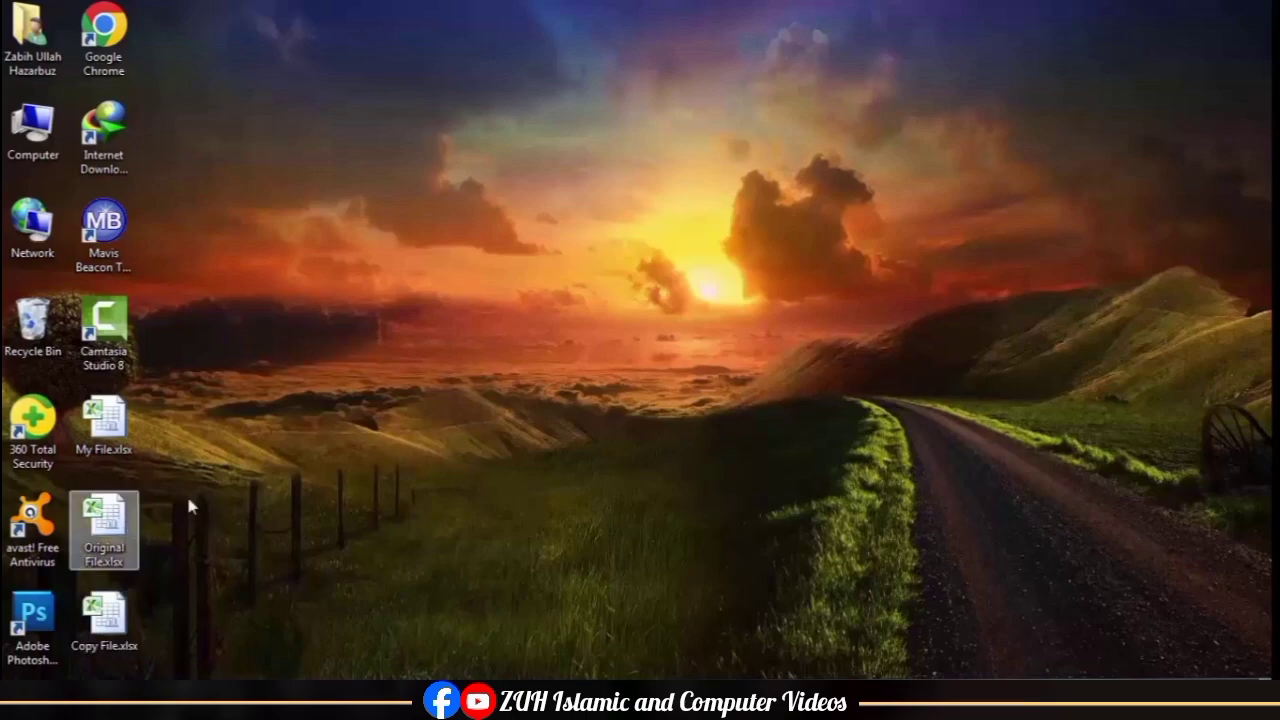
# Step: Open Copy File.xlsx and replace the names in cells E5, E8 and E10 with different ones
pyautogui.doubleClick(106, 618)
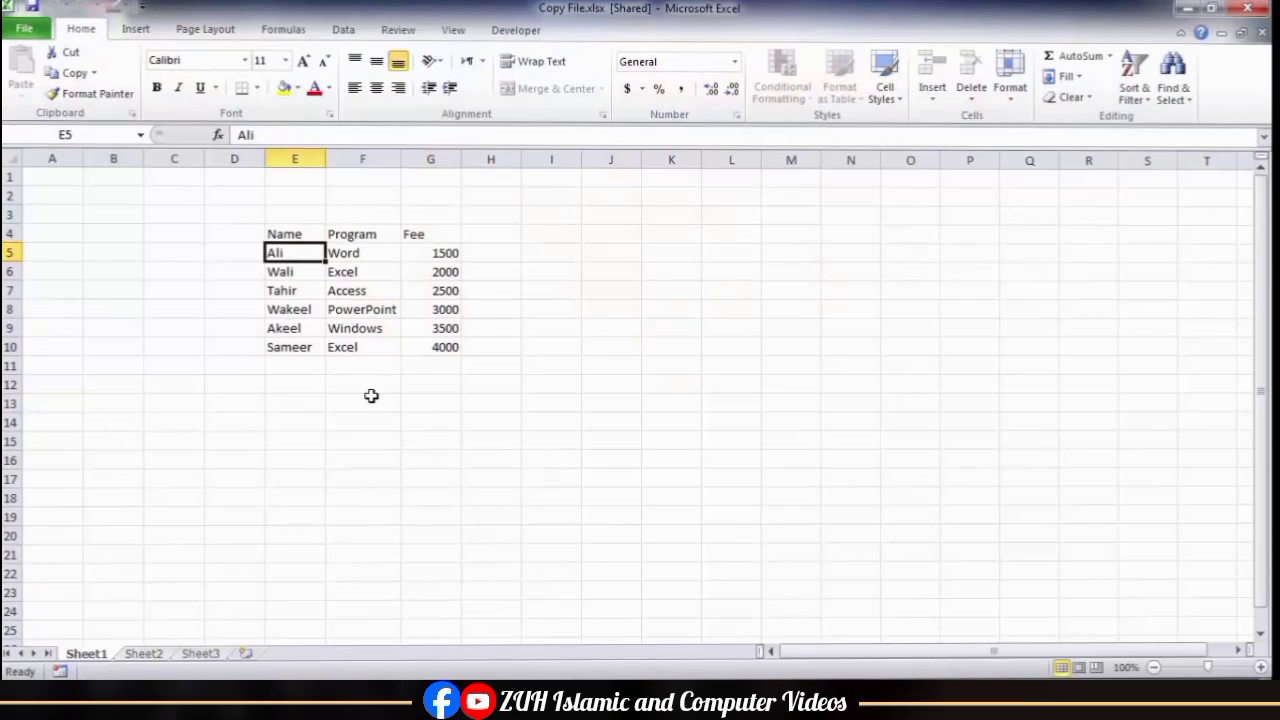
pyautogui.write('Tahir')
pyautogui.press('Return')
pyautogui.press('Return')
pyautogui.press('Return')
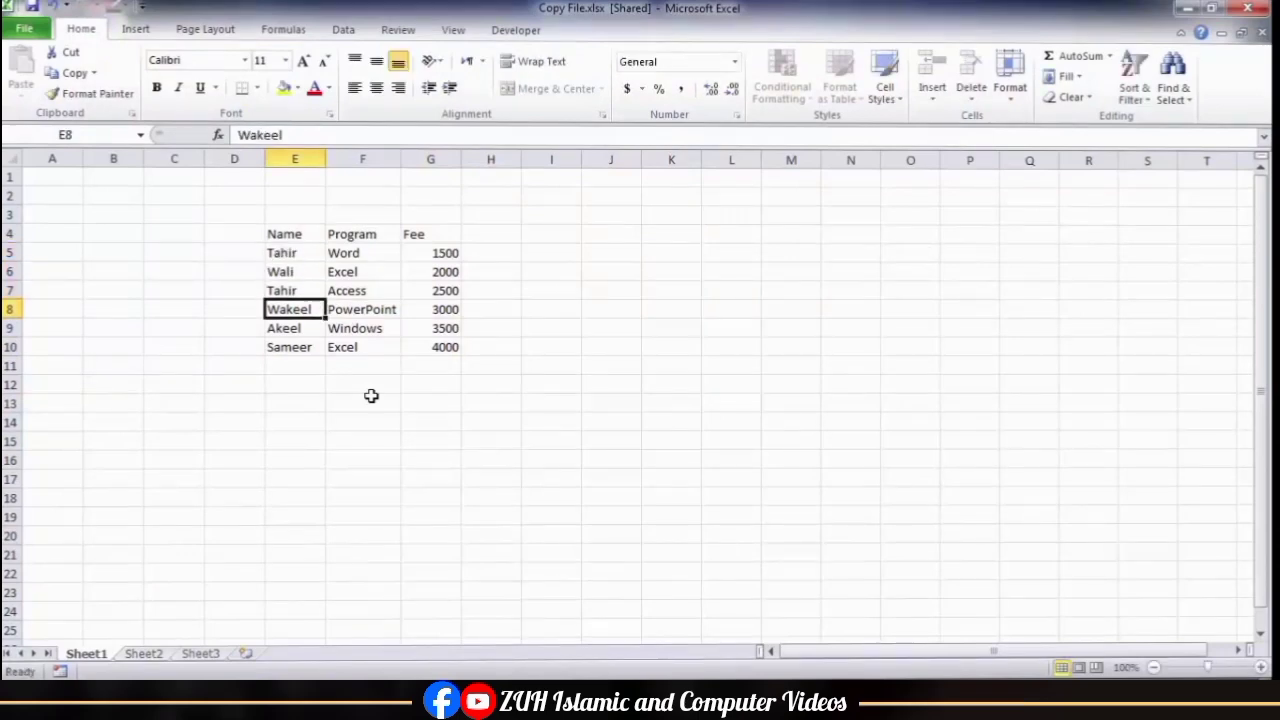
pyautogui.write('Younus')
pyautogui.press('Return')
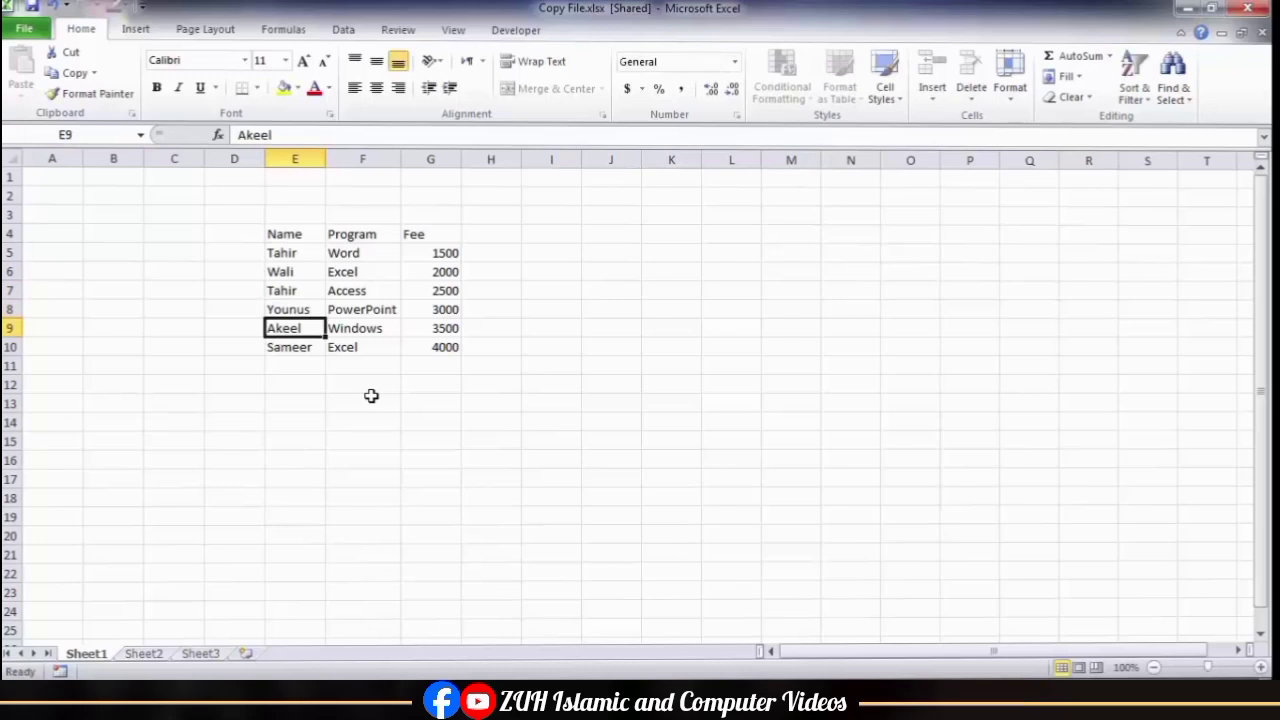
pyautogui.press('Return')
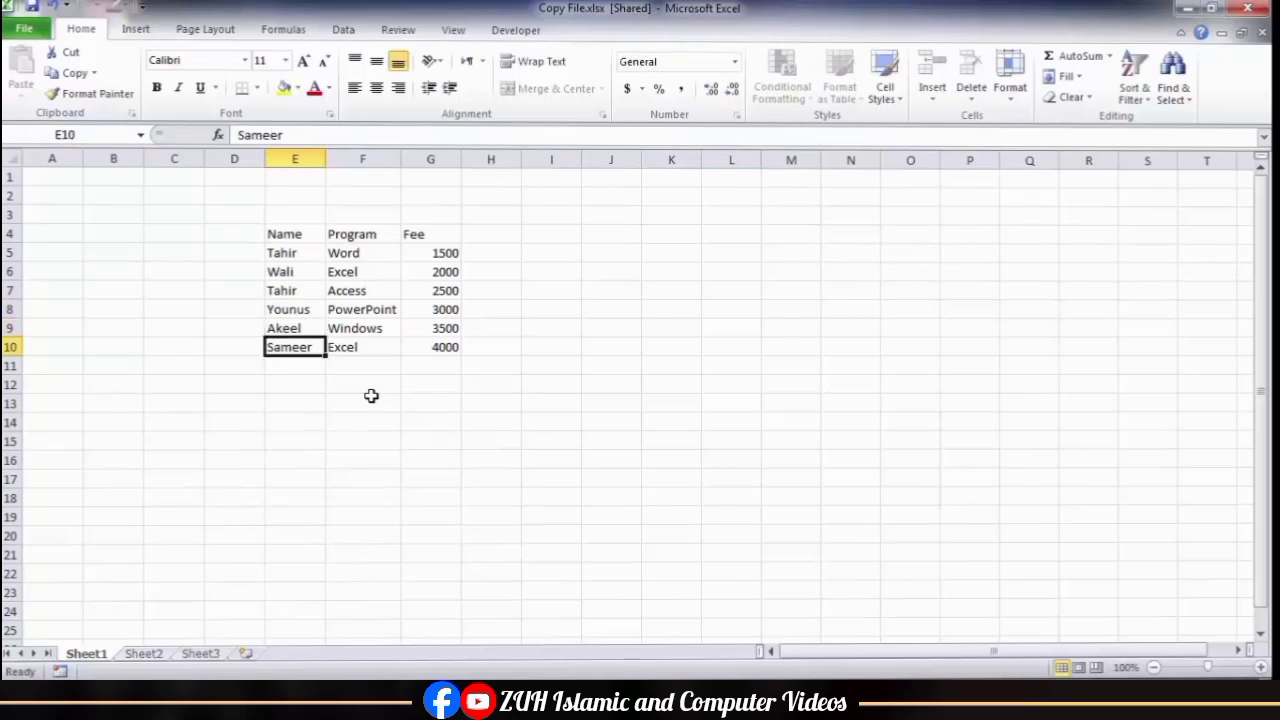
pyautogui.write('Qais')
pyautogui.click(559, 310)
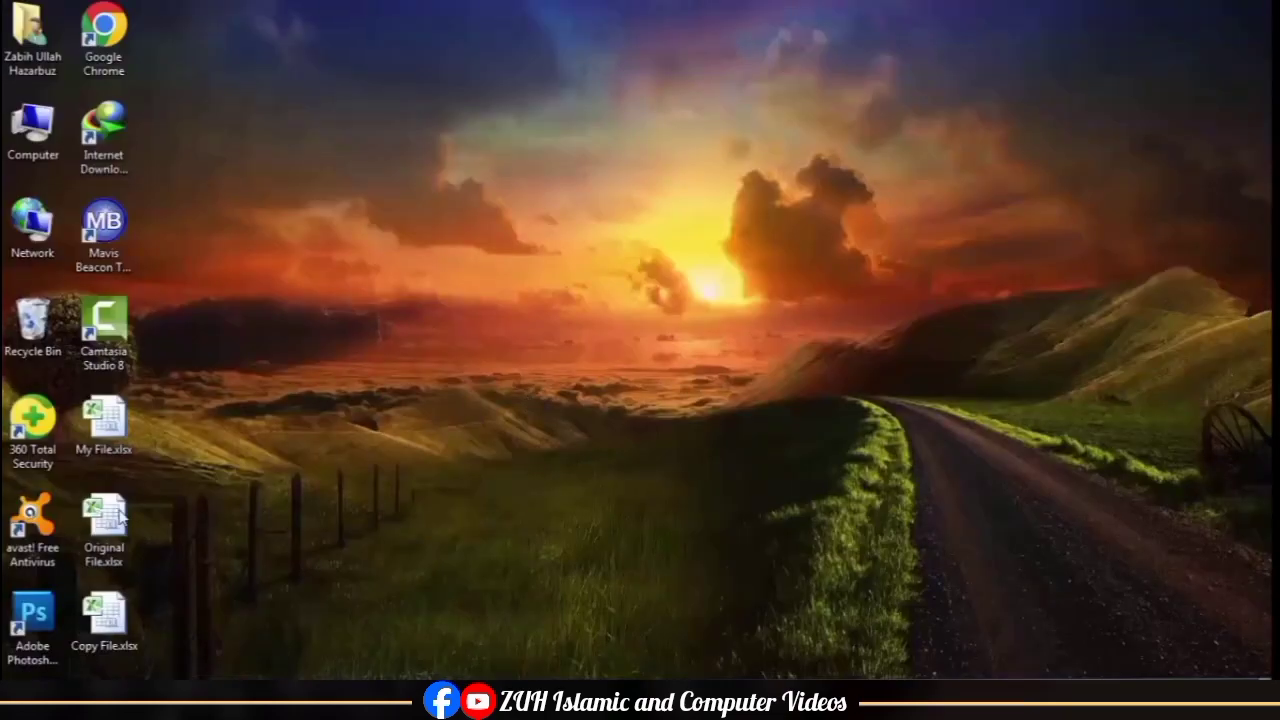
# Step: Open Original File.xlsx and add the Compare and Merge Workbooks command to the Quick Access Toolbar
pyautogui.doubleClick(120, 515)
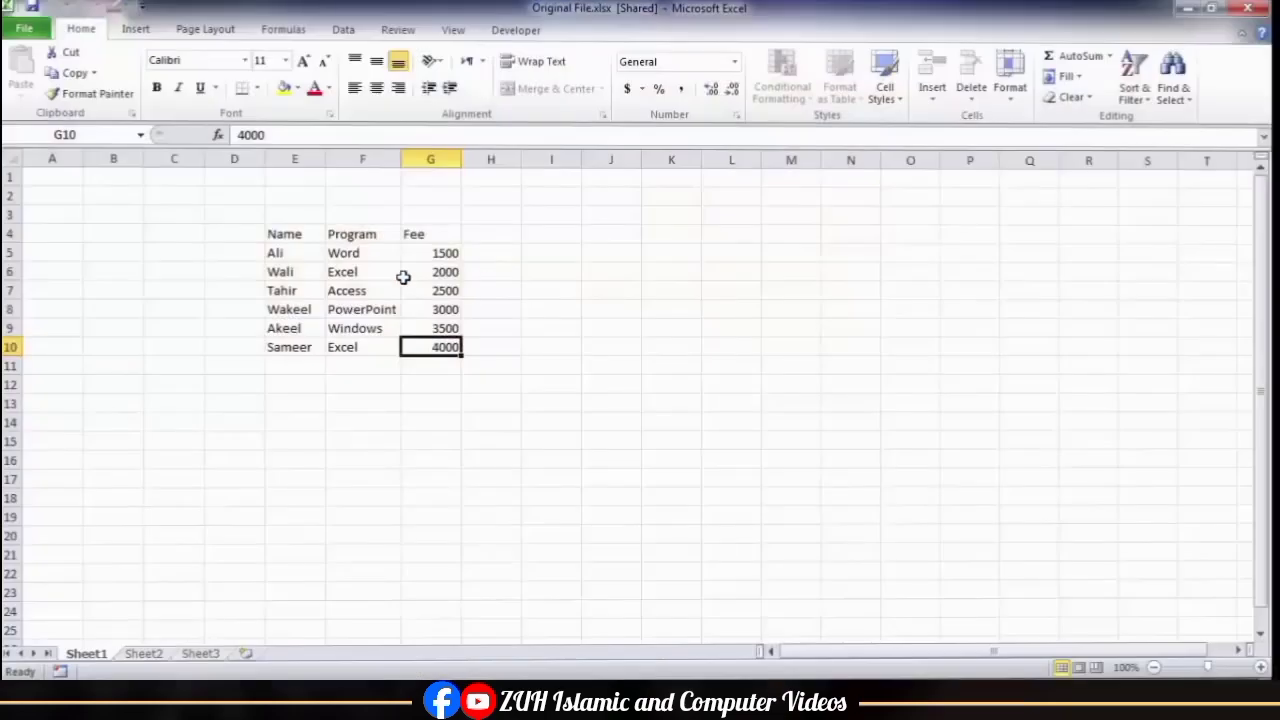
pyautogui.click(403, 277)
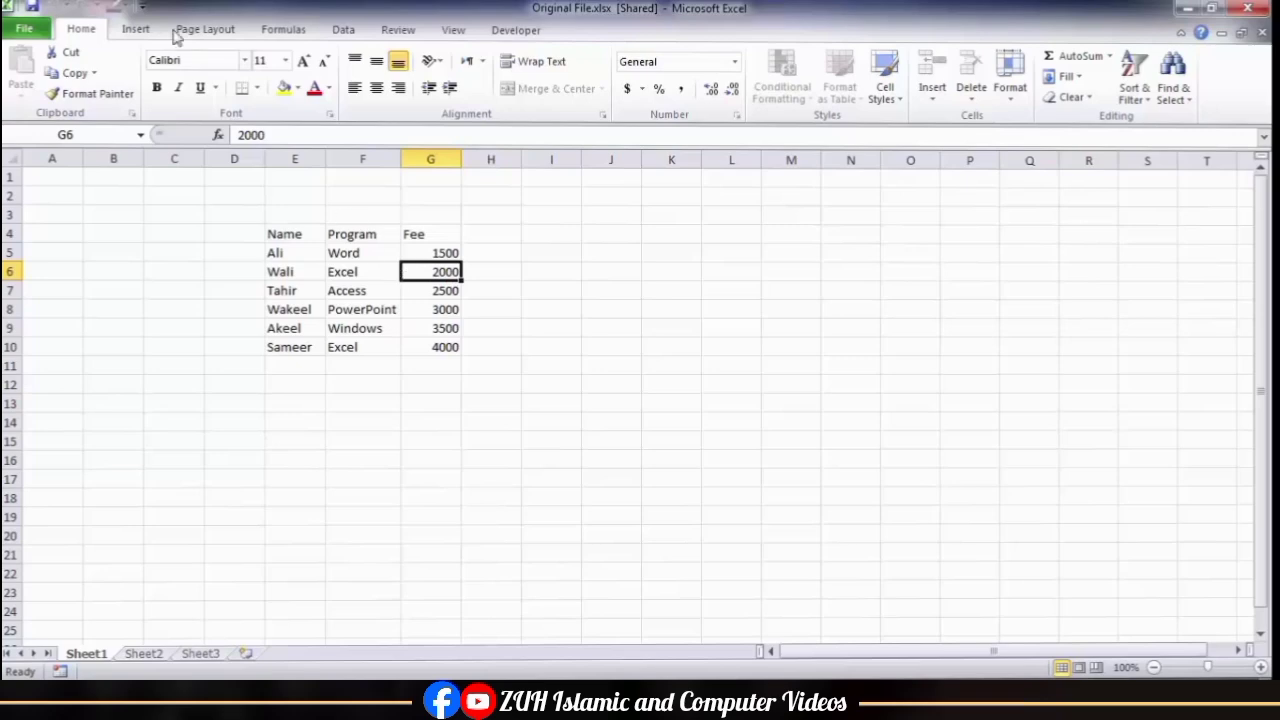
pyautogui.click(142, 7)
pyautogui.click(192, 303)
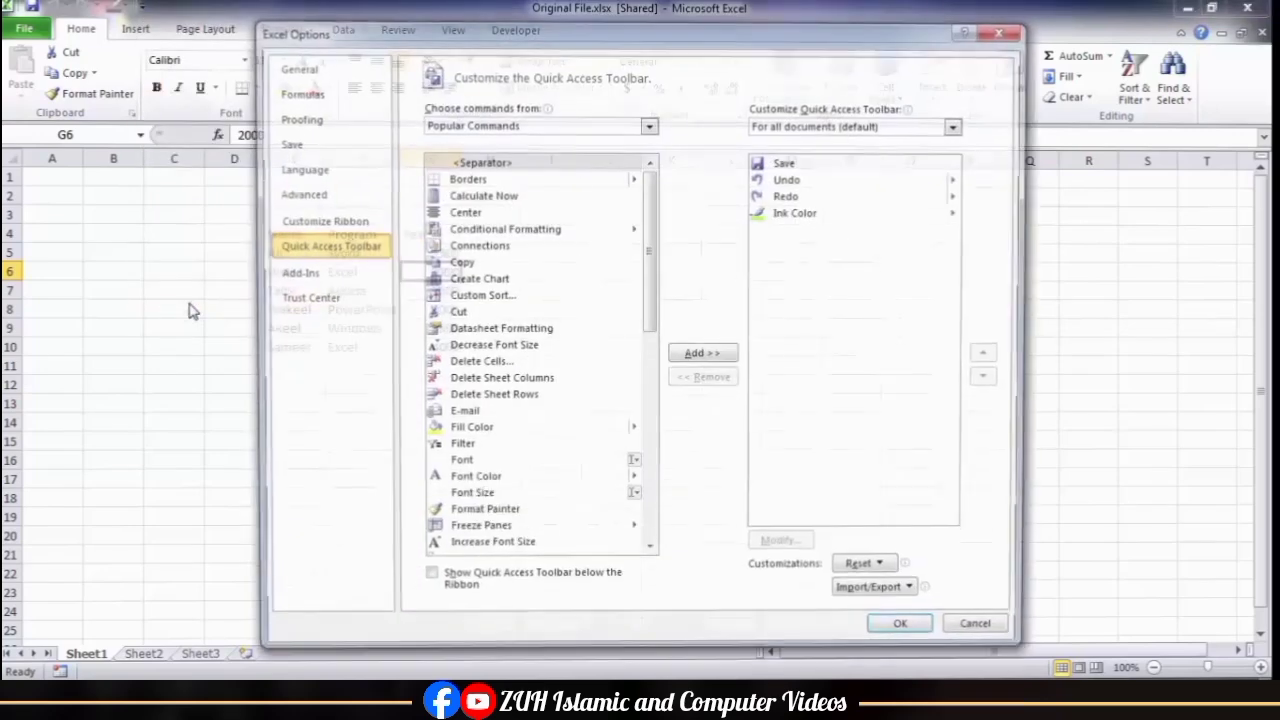
pyautogui.click(490, 124)
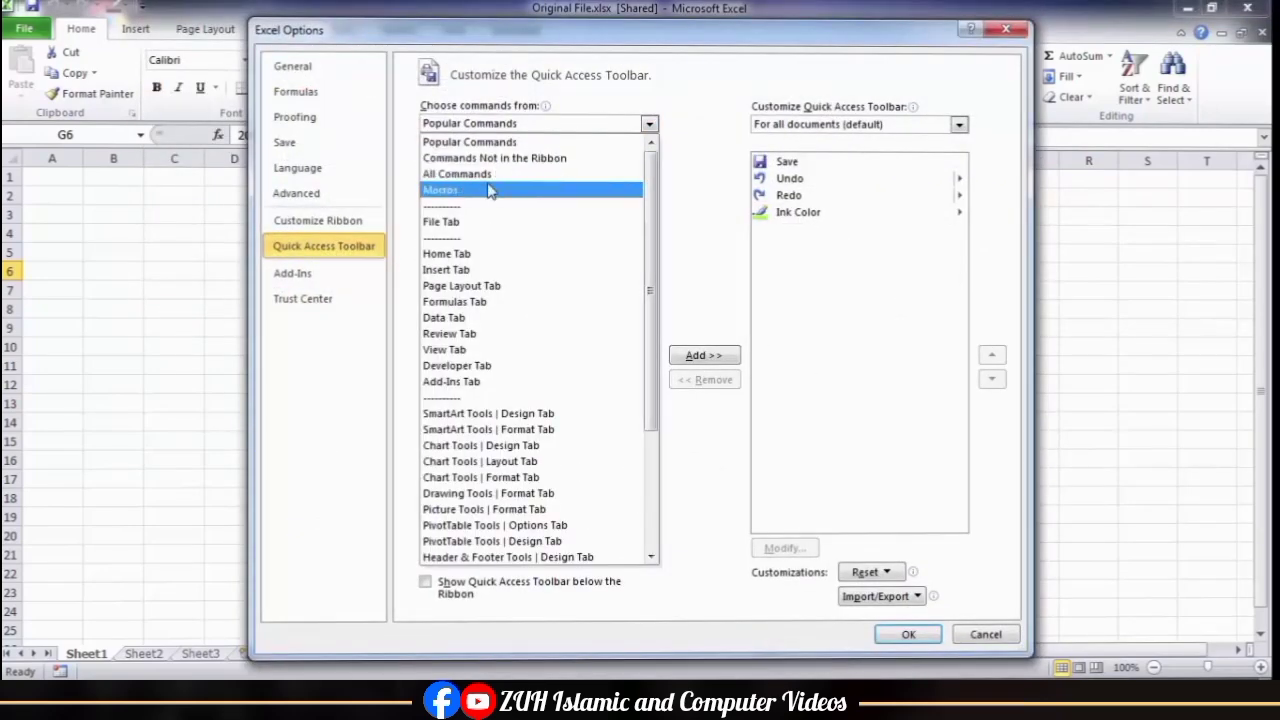
pyautogui.click(486, 174)
pyautogui.click(506, 279)
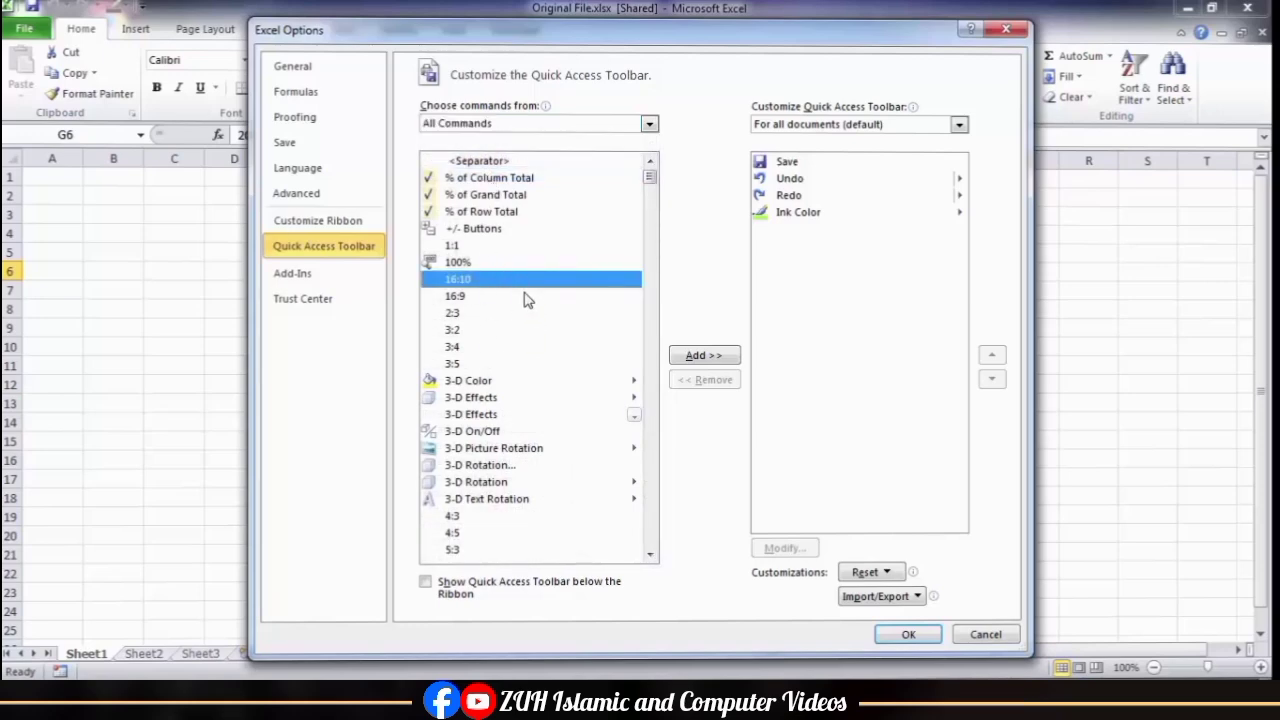
pyautogui.press('c')
pyautogui.press('c')
pyautogui.press('c')
pyautogui.press('c')
pyautogui.press('c')
pyautogui.press('c')
pyautogui.press('c')
pyautogui.press('c')
pyautogui.press('c')
pyautogui.press('c')
pyautogui.press('c')
pyautogui.press('c')
pyautogui.press('c')
pyautogui.press('c')
pyautogui.press('c')
pyautogui.press('c')
pyautogui.press('c')
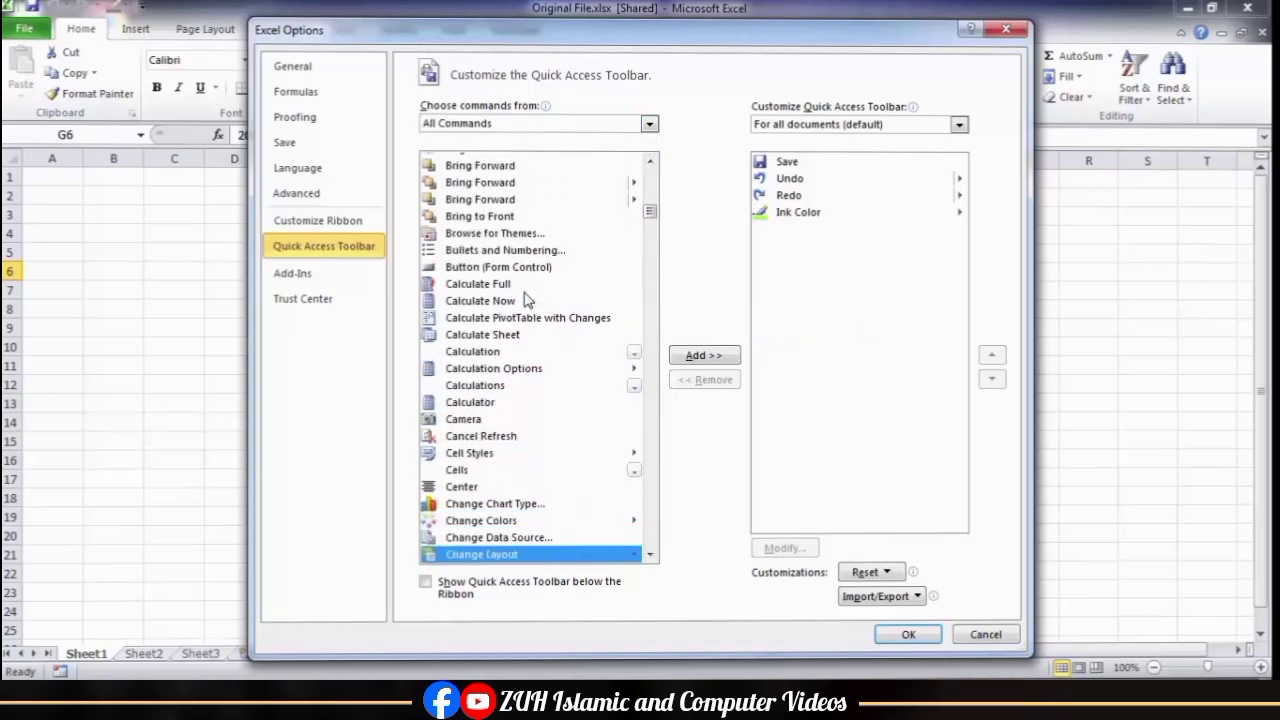
pyautogui.press('c')
pyautogui.press('c')
pyautogui.press('c')
pyautogui.press('c')
pyautogui.press('c')
pyautogui.press('c')
pyautogui.press('c')
pyautogui.press('c')
pyautogui.press('c')
pyautogui.press('c')
pyautogui.press('c')
pyautogui.press('c')
pyautogui.press('c')
pyautogui.press('c')
pyautogui.press('c')
pyautogui.press('c')
pyautogui.press('c')
pyautogui.press('c')
pyautogui.press('c')
pyautogui.press('c')
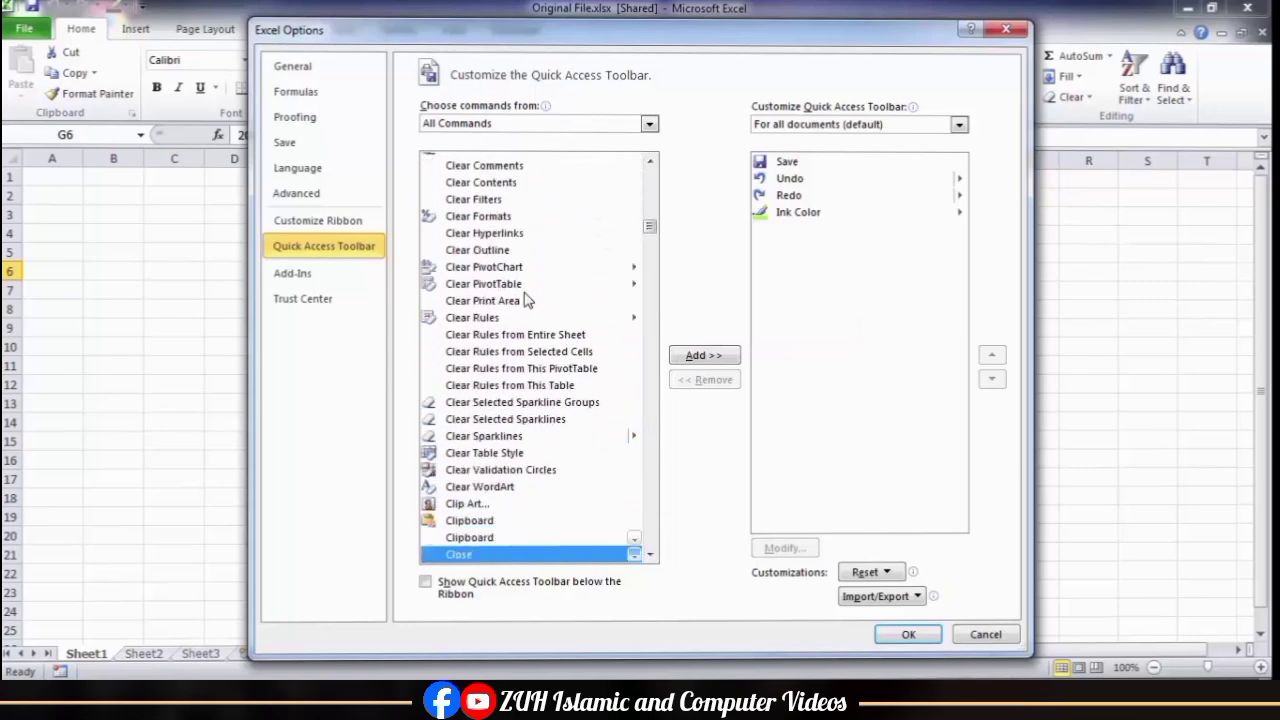
pyautogui.press('c')
pyautogui.press('c')
pyautogui.press('c')
pyautogui.press('c')
pyautogui.press('c')
pyautogui.press('c')
pyautogui.press('c')
pyautogui.press('c')
pyautogui.press('c')
pyautogui.press('c')
pyautogui.press('c')
pyautogui.press('c')
pyautogui.press('c')
pyautogui.press('c')
pyautogui.press('c')
pyautogui.press('c')
pyautogui.press('c')
pyautogui.press('c')
pyautogui.press('c')
pyautogui.press('c')
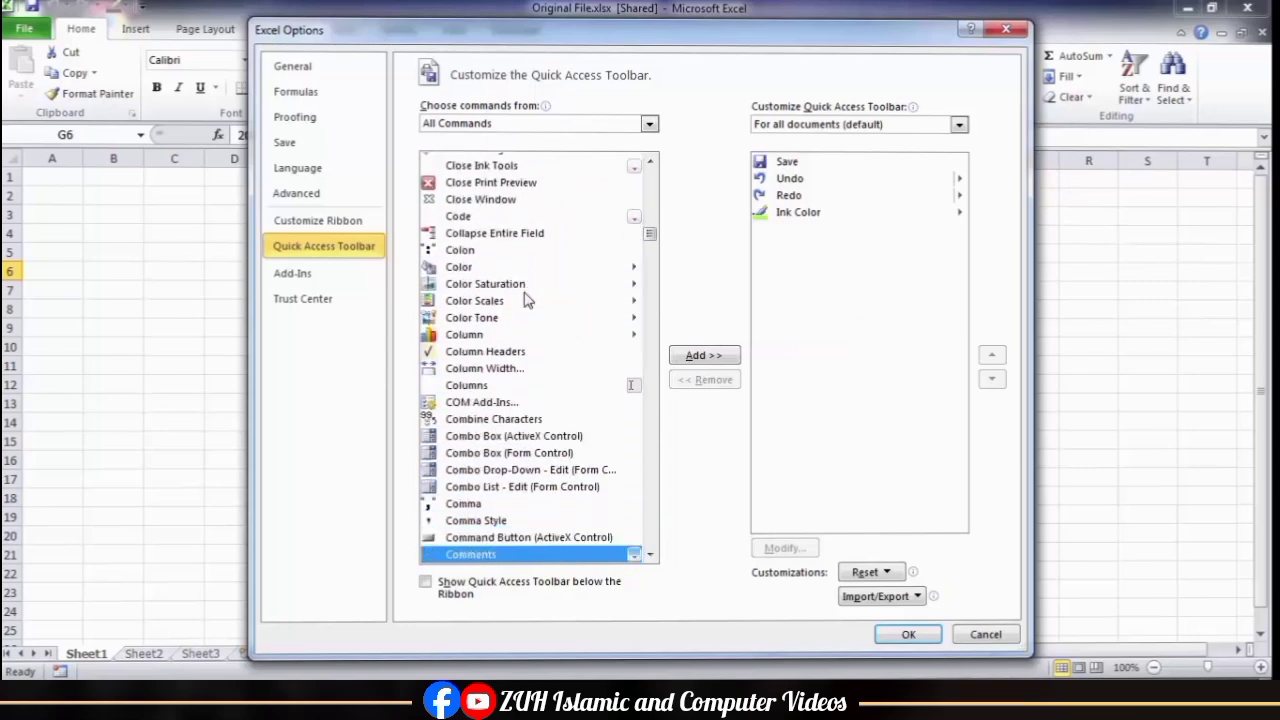
pyautogui.press('c')
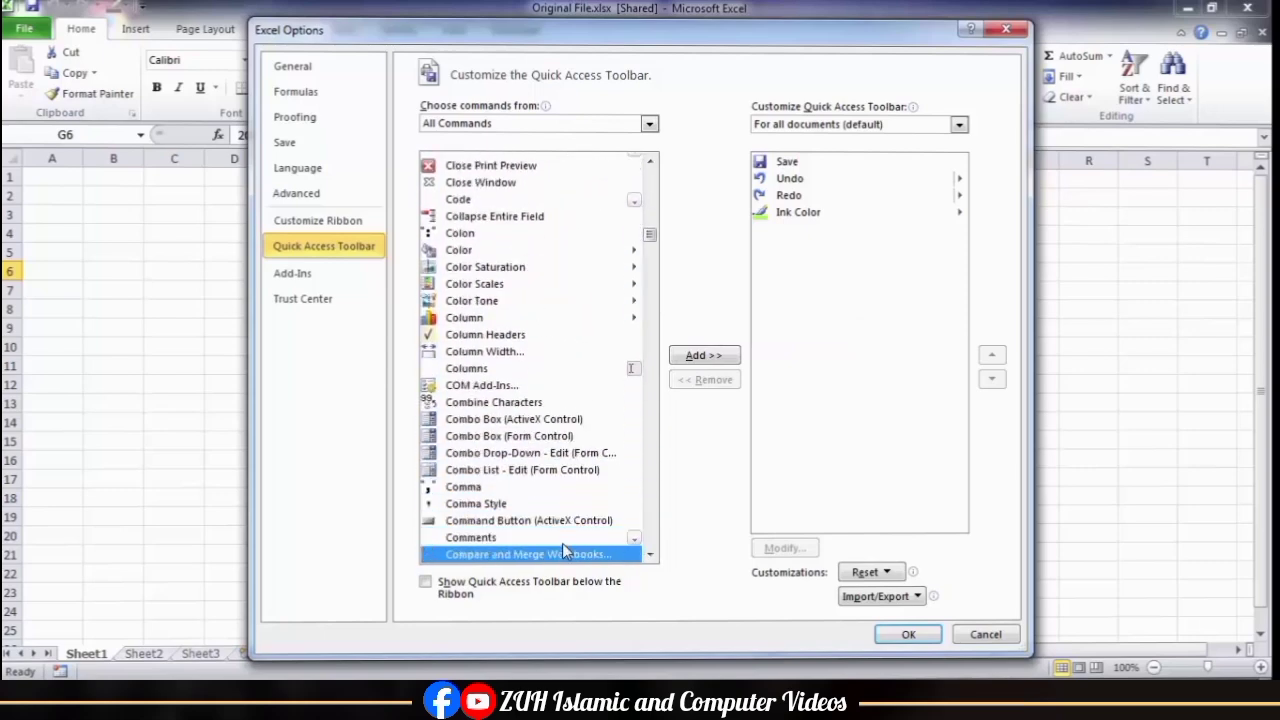
pyautogui.click(704, 356)
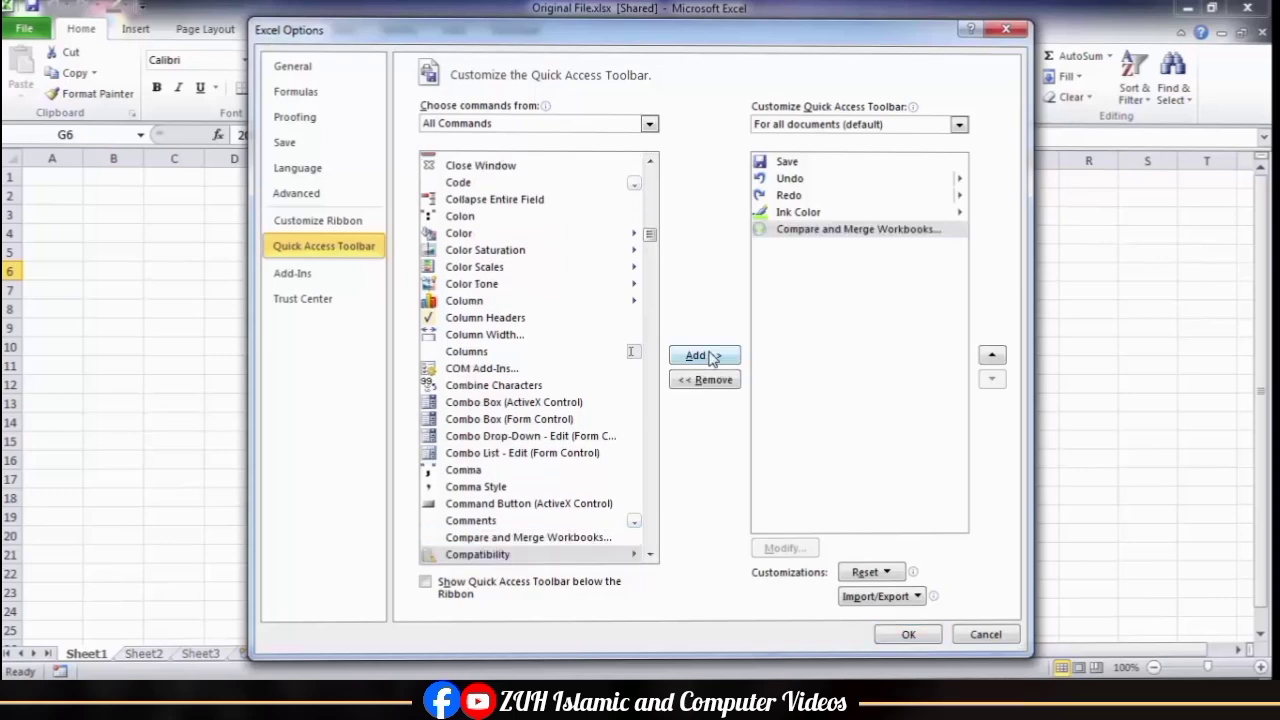
pyautogui.click(884, 643)
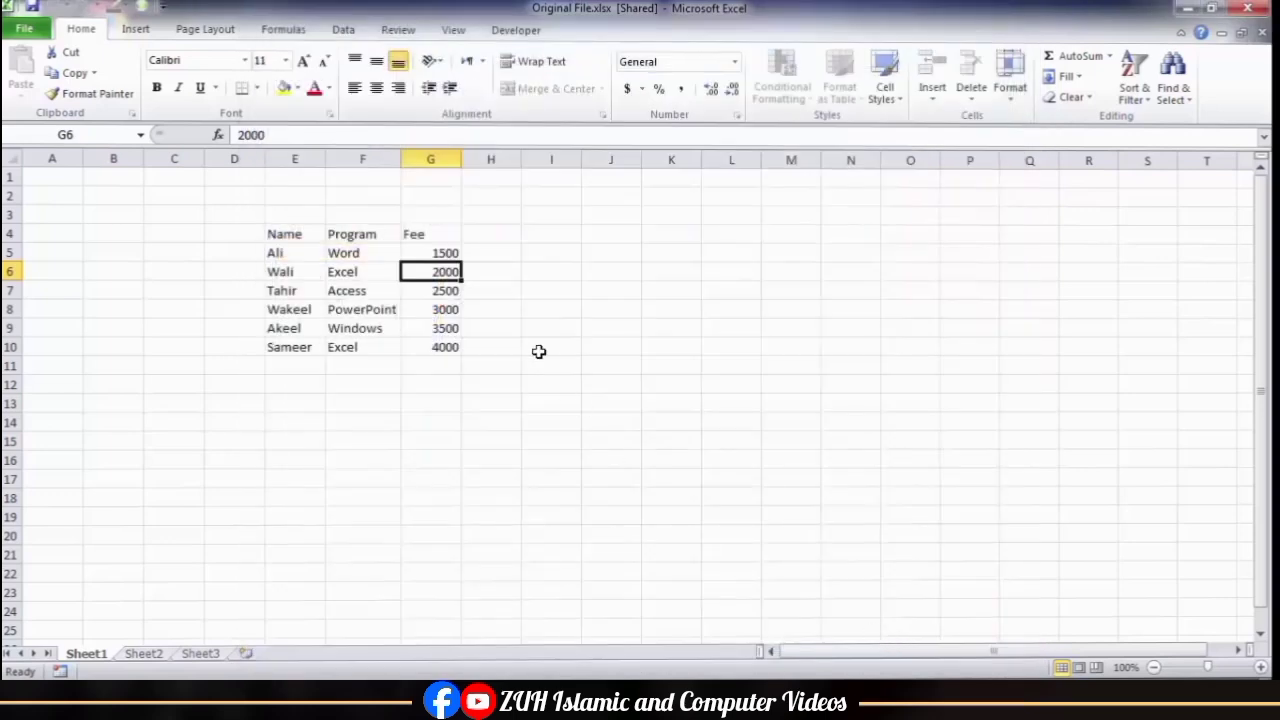
# Step: Merge Copy File.xlsx from the Desktop into the shared Original File.xlsx workbook
pyautogui.click(367, 288)
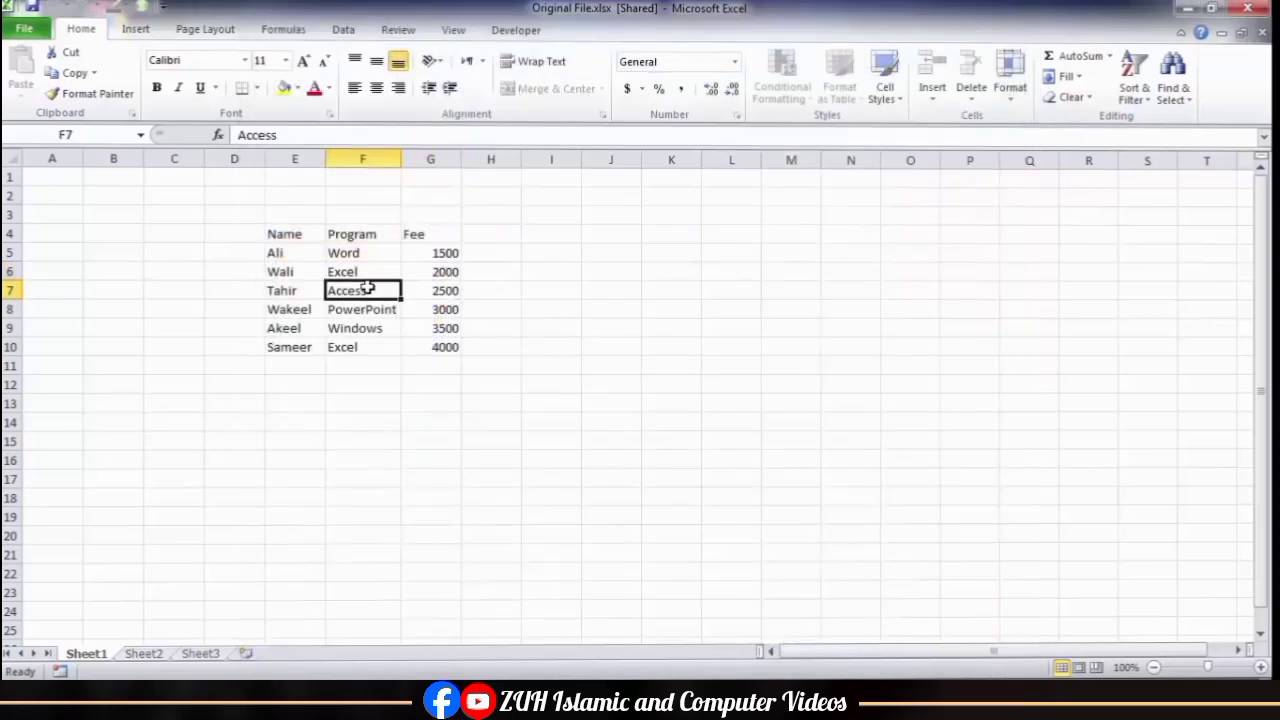
pyautogui.click(142, 8)
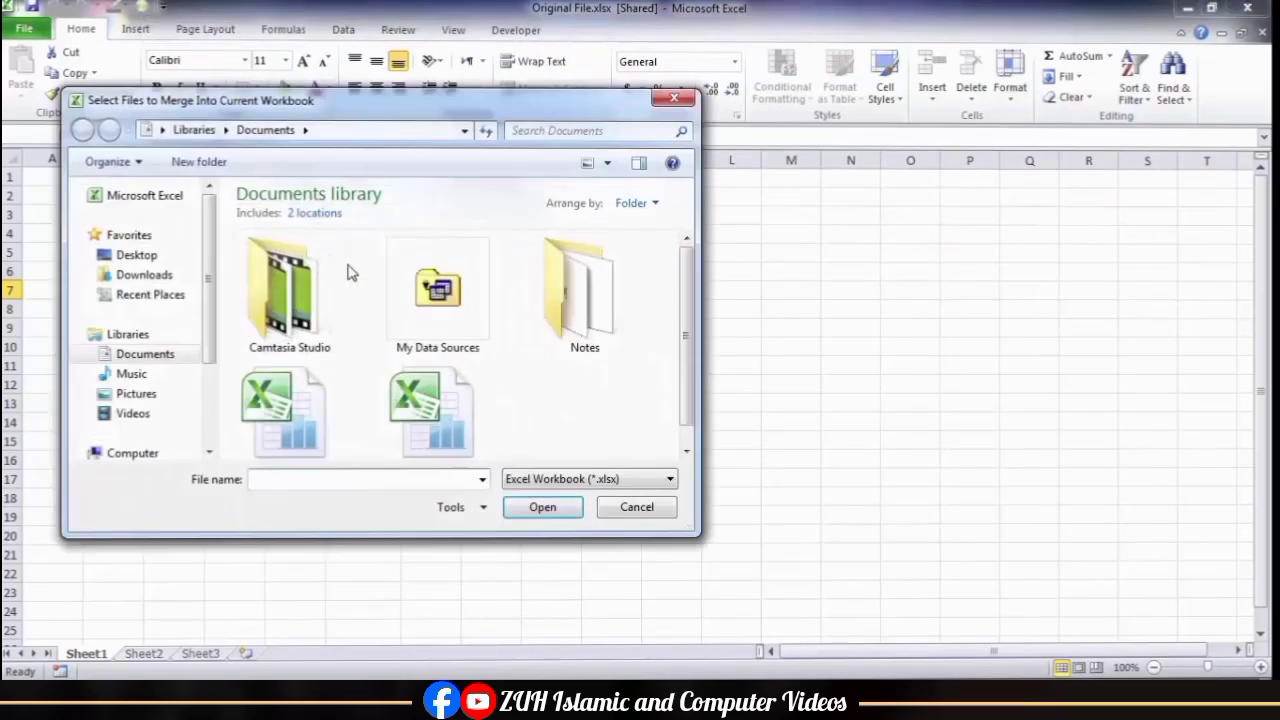
pyautogui.moveTo(686, 297); pyautogui.dragTo(686, 334)
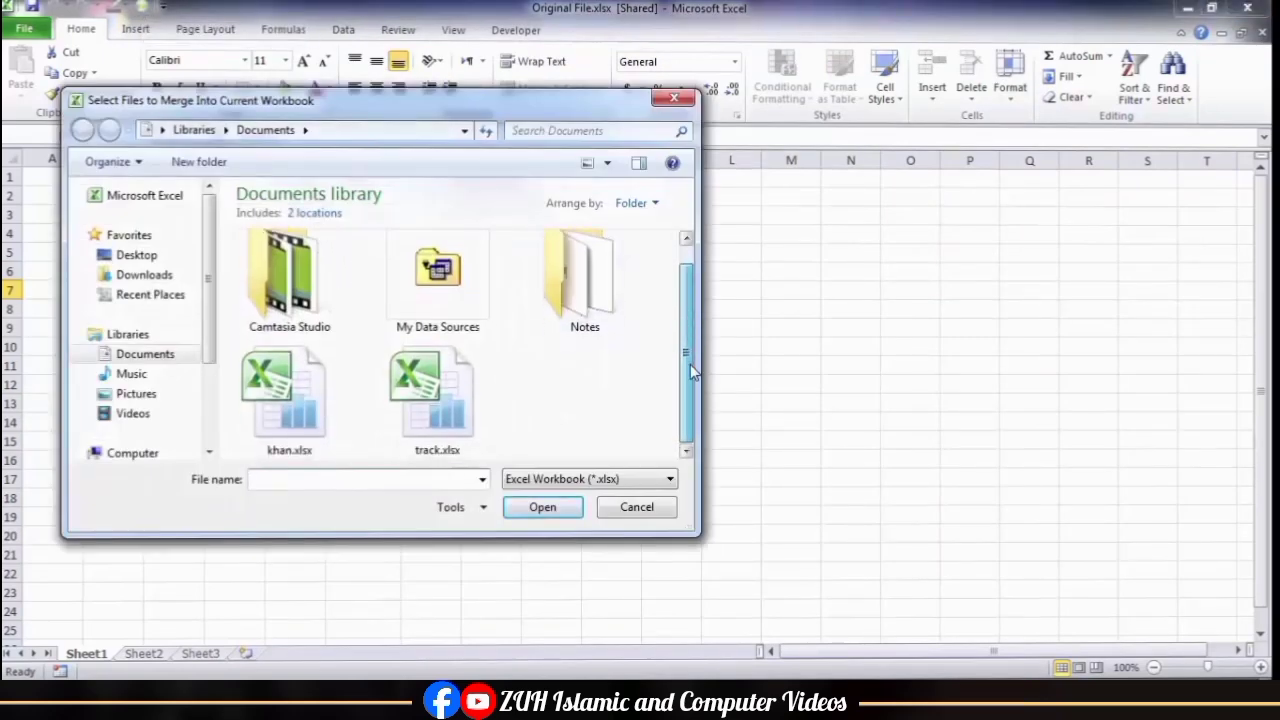
pyautogui.click(154, 256)
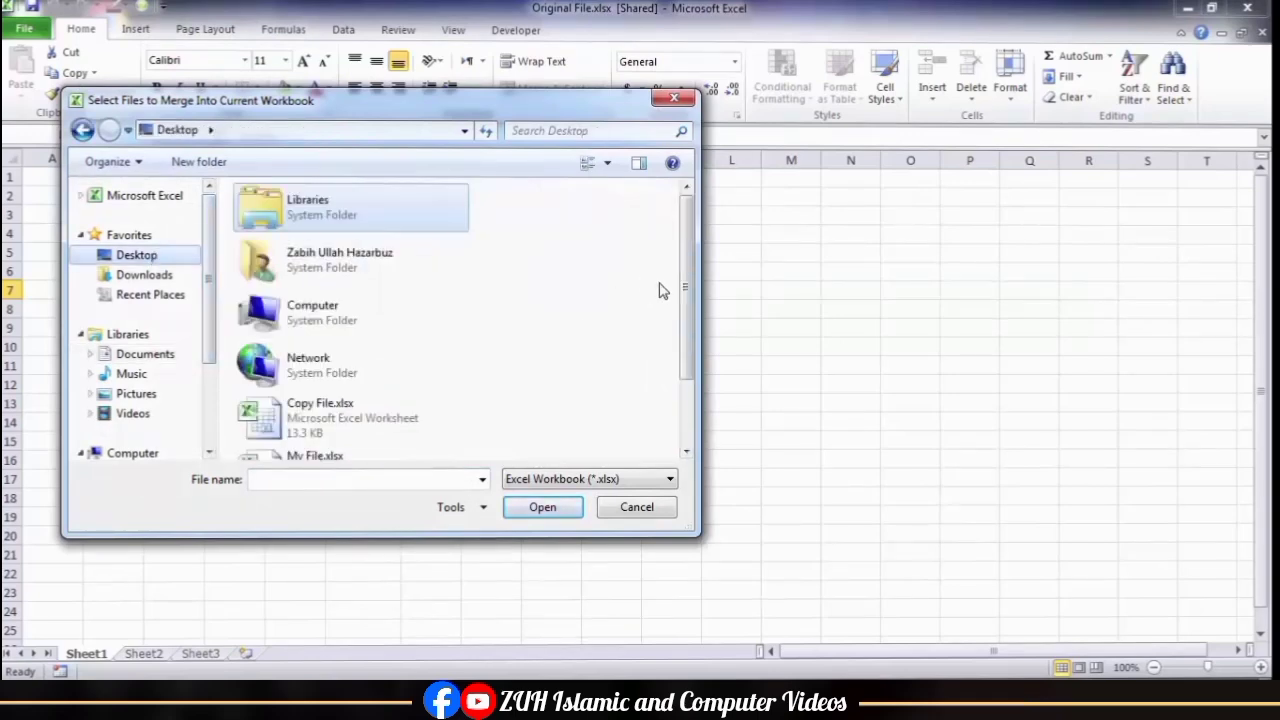
pyautogui.click(322, 422)
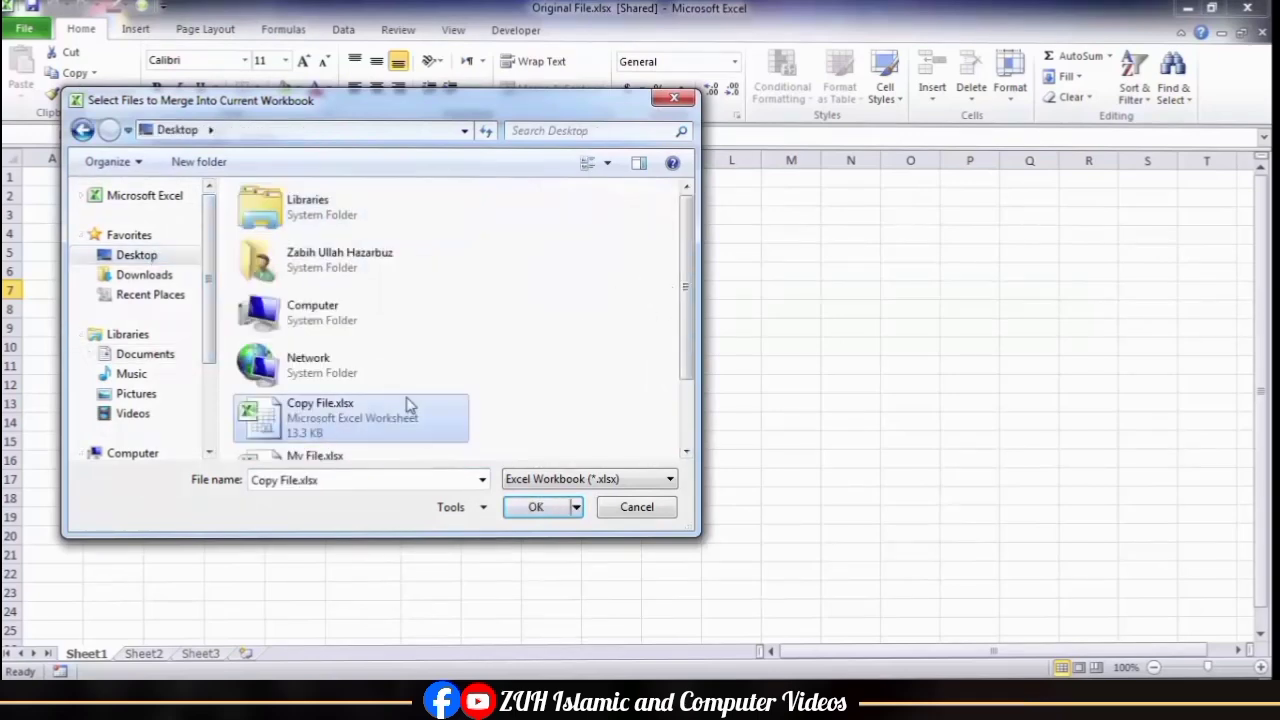
pyautogui.click(545, 508)
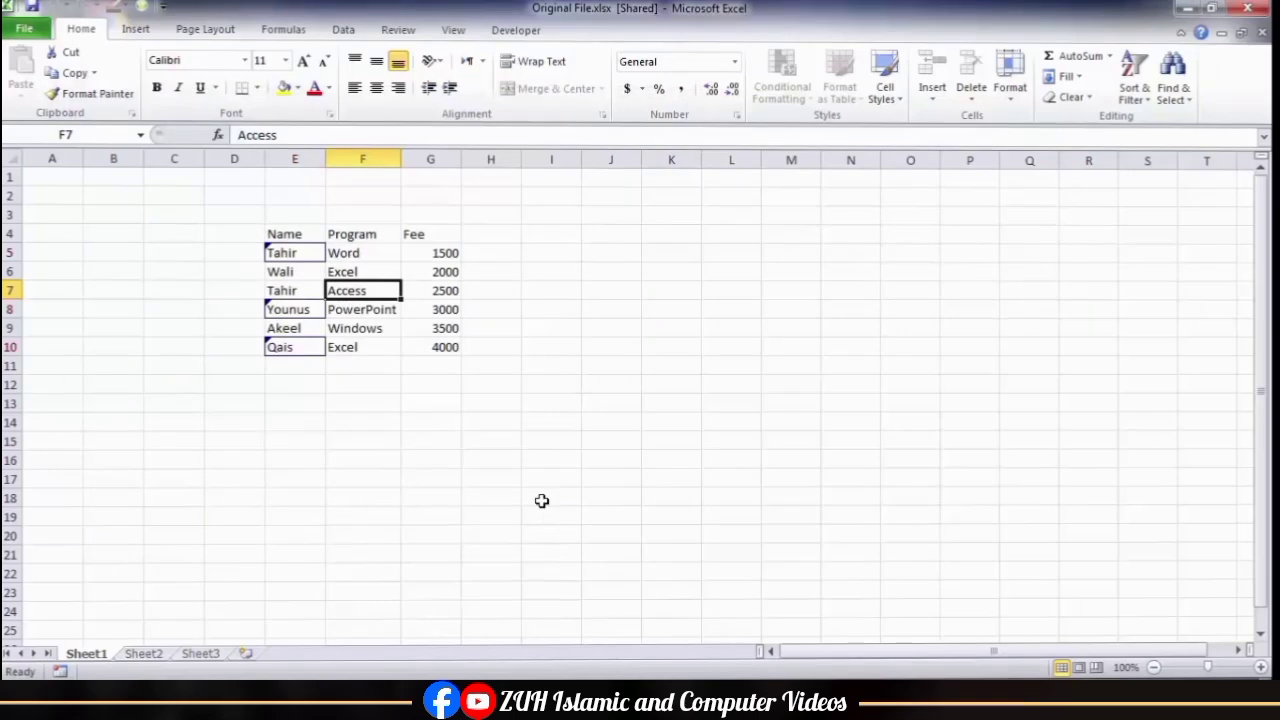
# Step: Examine the change notes on the merged cells E5, E8 and E10
pyautogui.moveTo(302, 255)
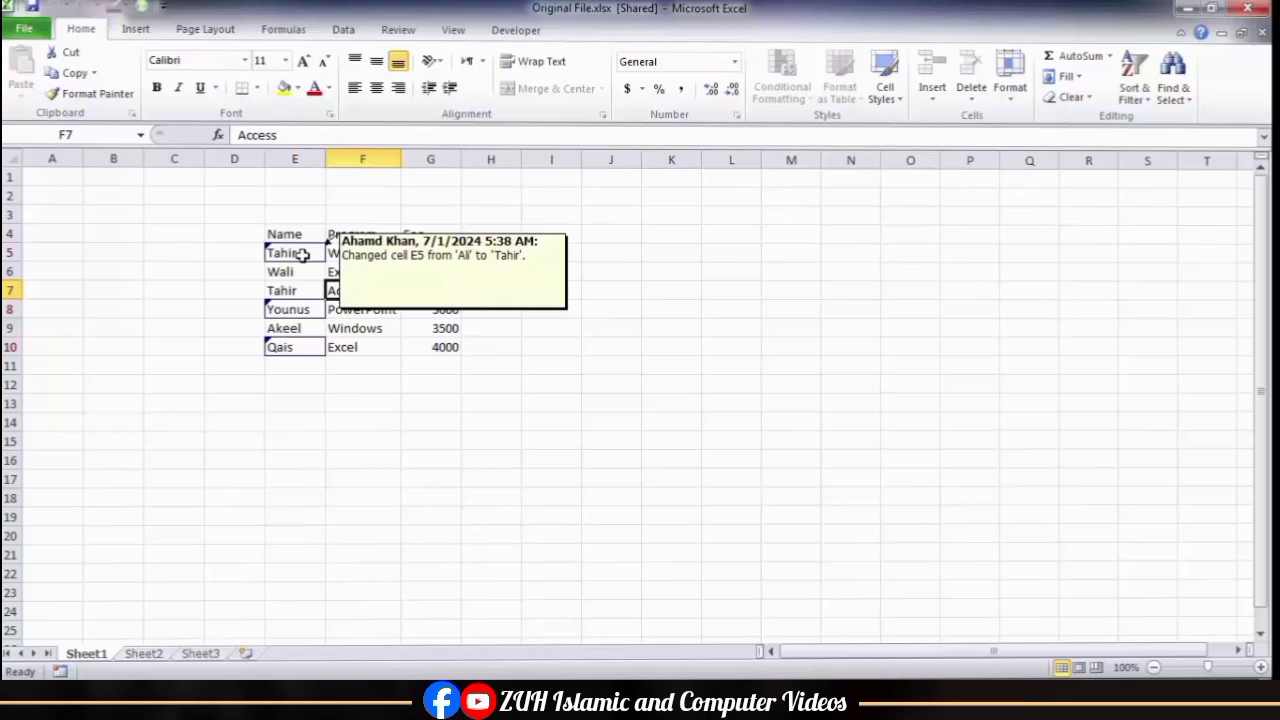
pyautogui.moveTo(301, 310)
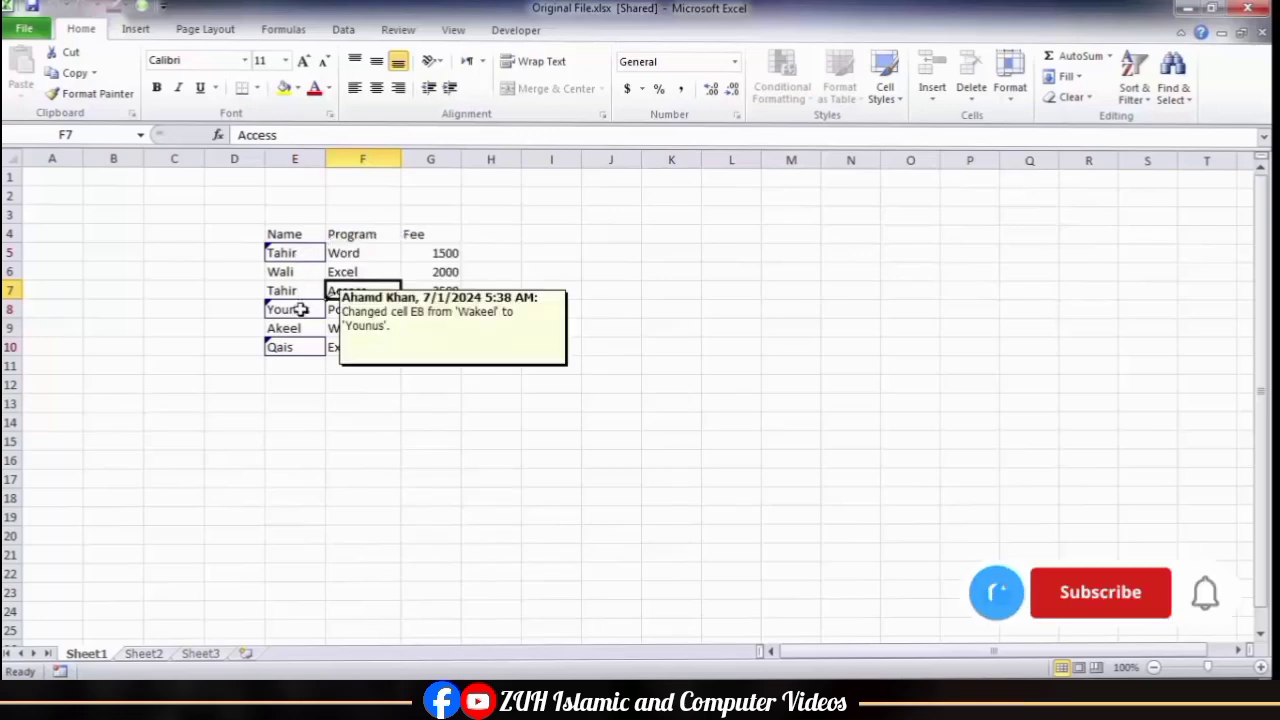
pyautogui.moveTo(300, 350)
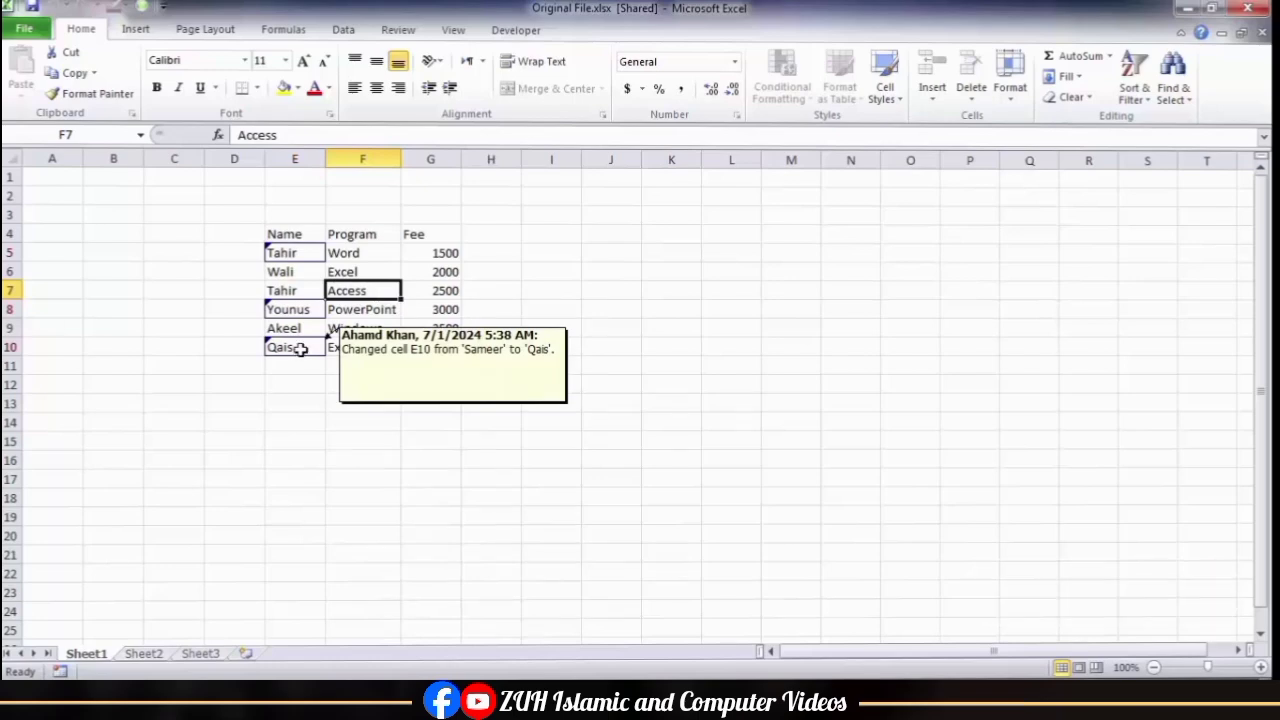
pyautogui.click(398, 29)
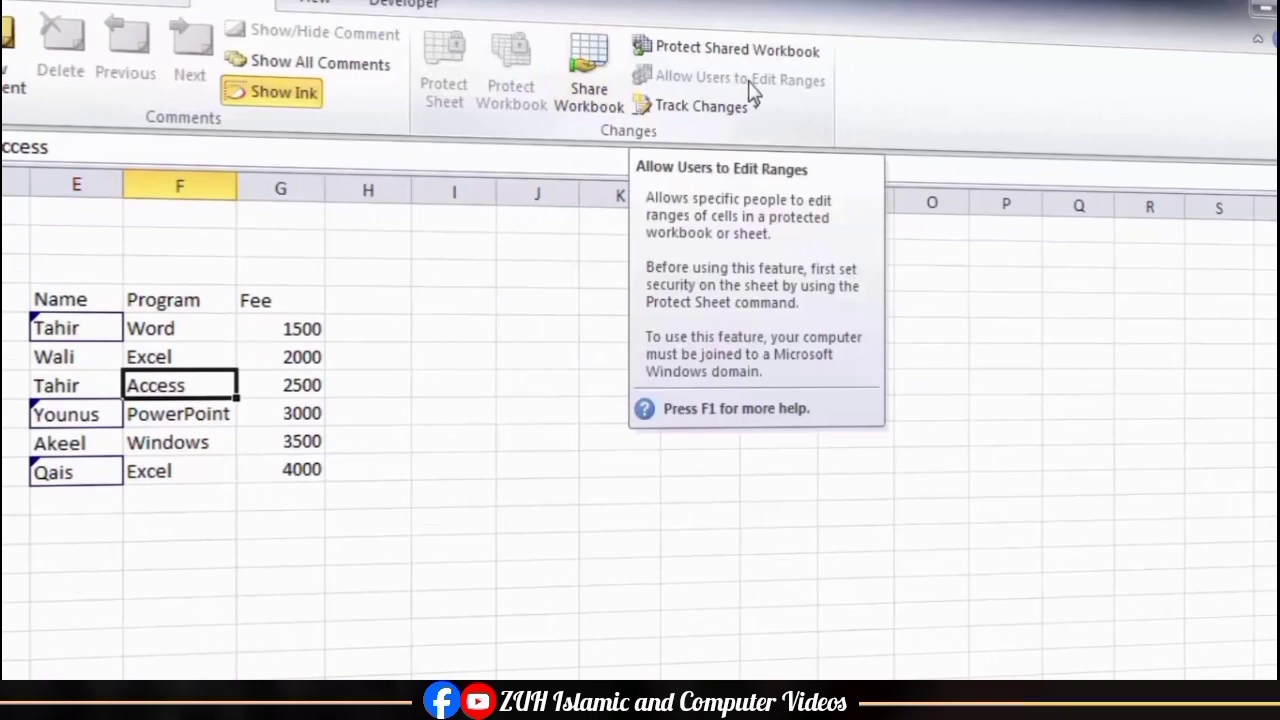
pyautogui.click(445, 358)
pyautogui.moveTo(386, 274); pyautogui.dragTo(731, 497)
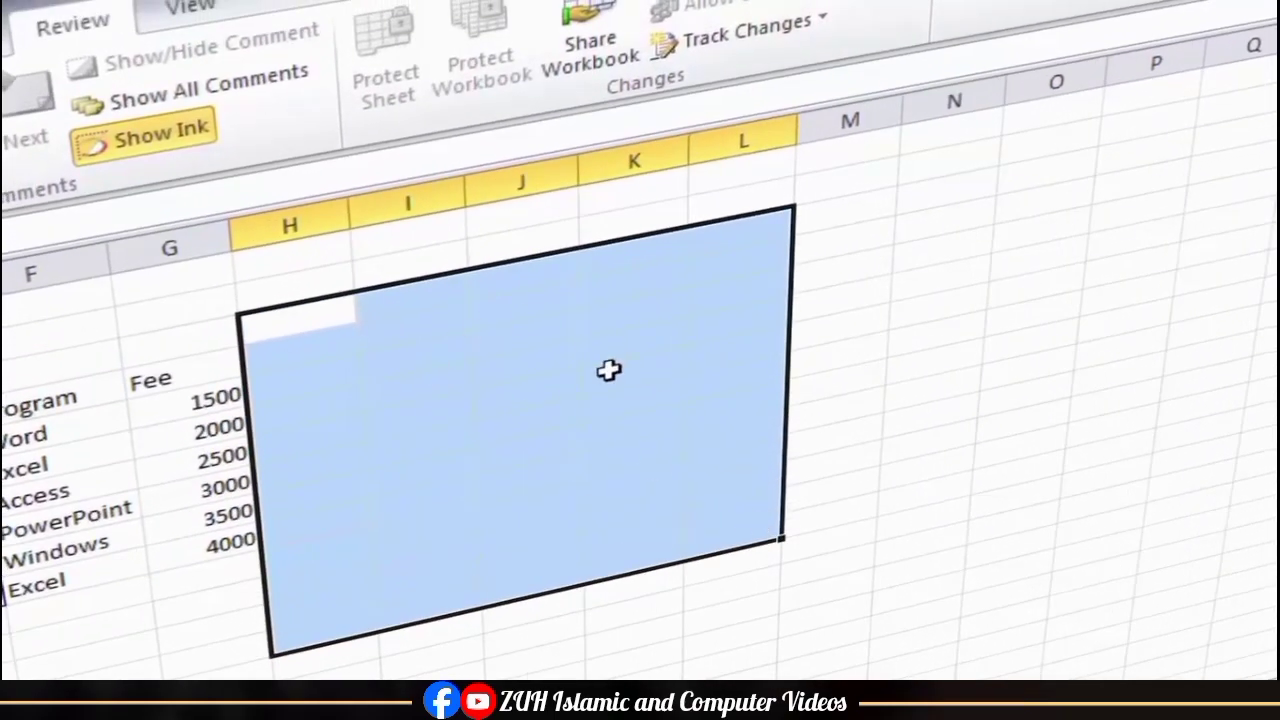
pyautogui.moveTo(964, 194); pyautogui.dragTo(1223, 514)
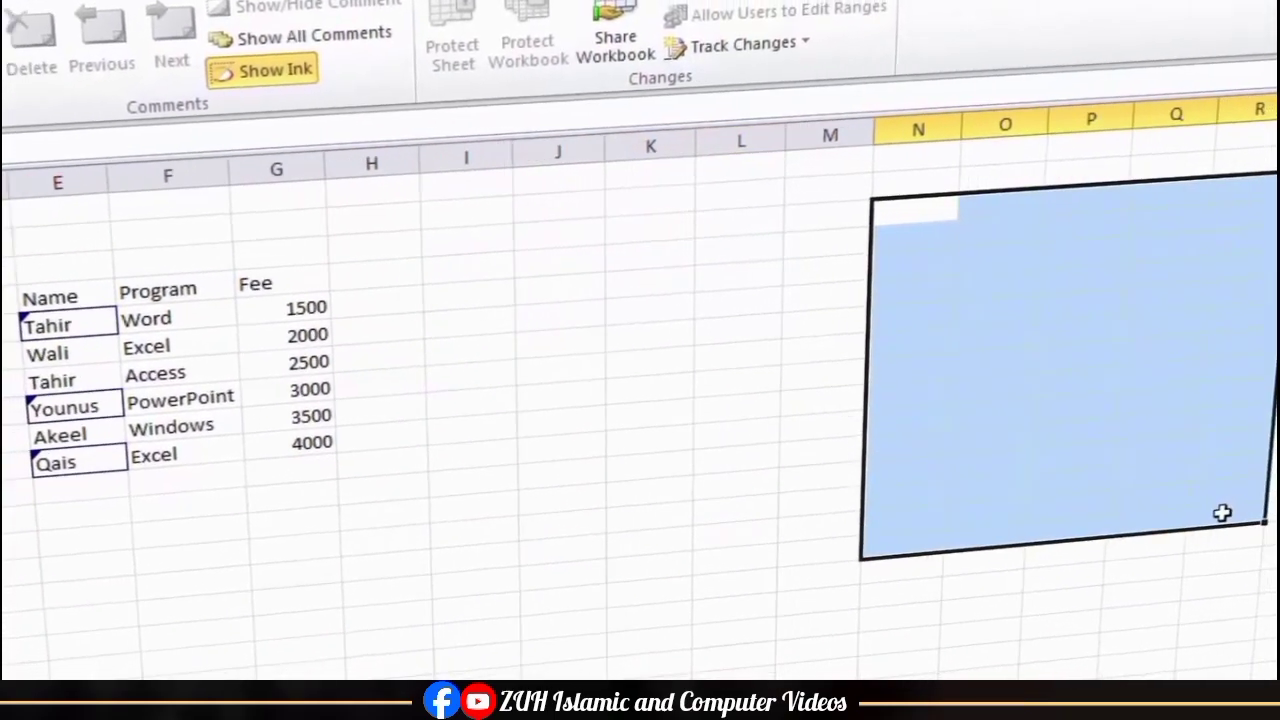
pyautogui.moveTo(471, 606); pyautogui.dragTo(880, 603)
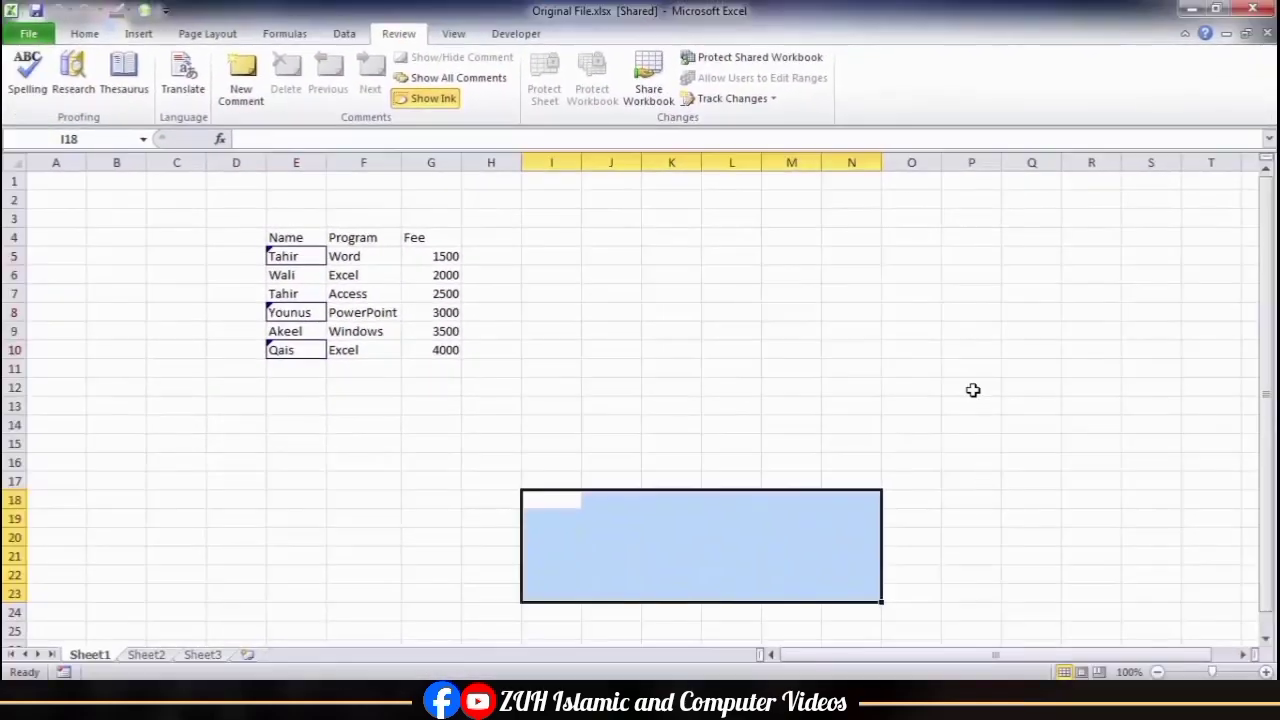
pyautogui.moveTo(971, 389); pyautogui.dragTo(1150, 562)
pyautogui.click(690, 436)
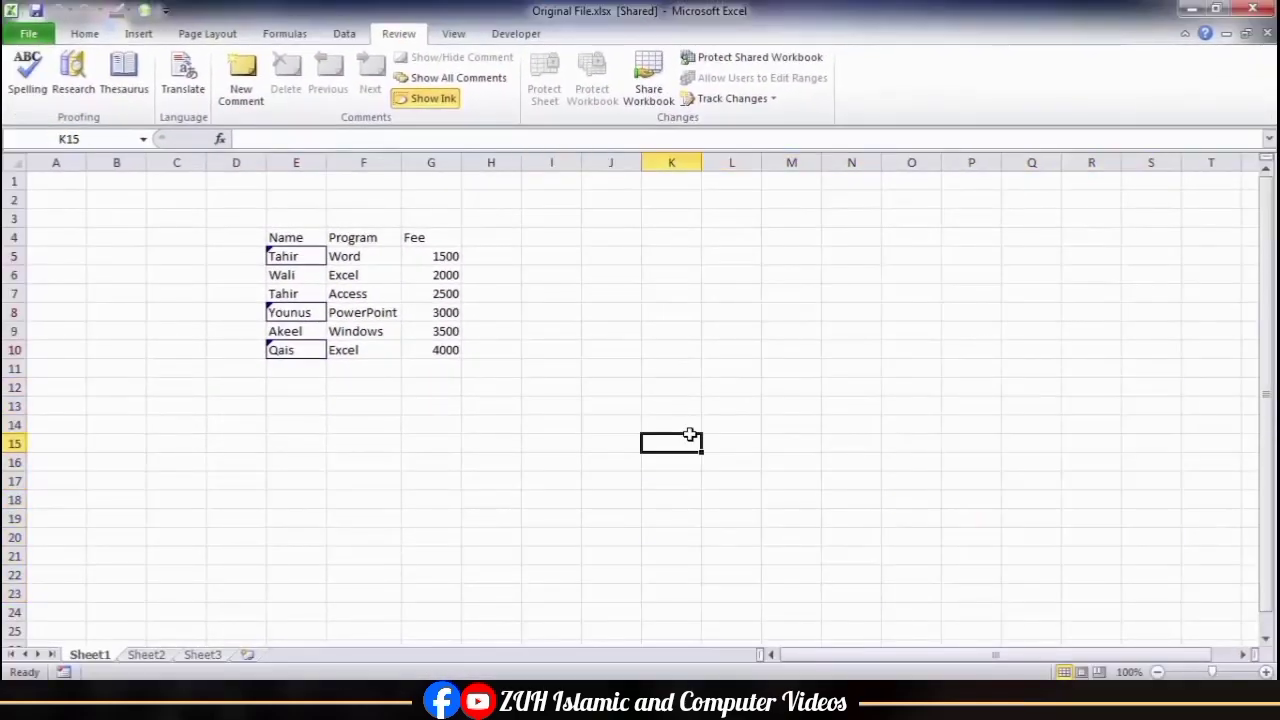
# Step: Replace Original File.xlsx with a new blank workbook, where B3:F11 gets outside borders and cell D2 a person's name as heading
pyautogui.hotkey('ctrl', 'w')
pyautogui.hotkey('ctrl', 'n')
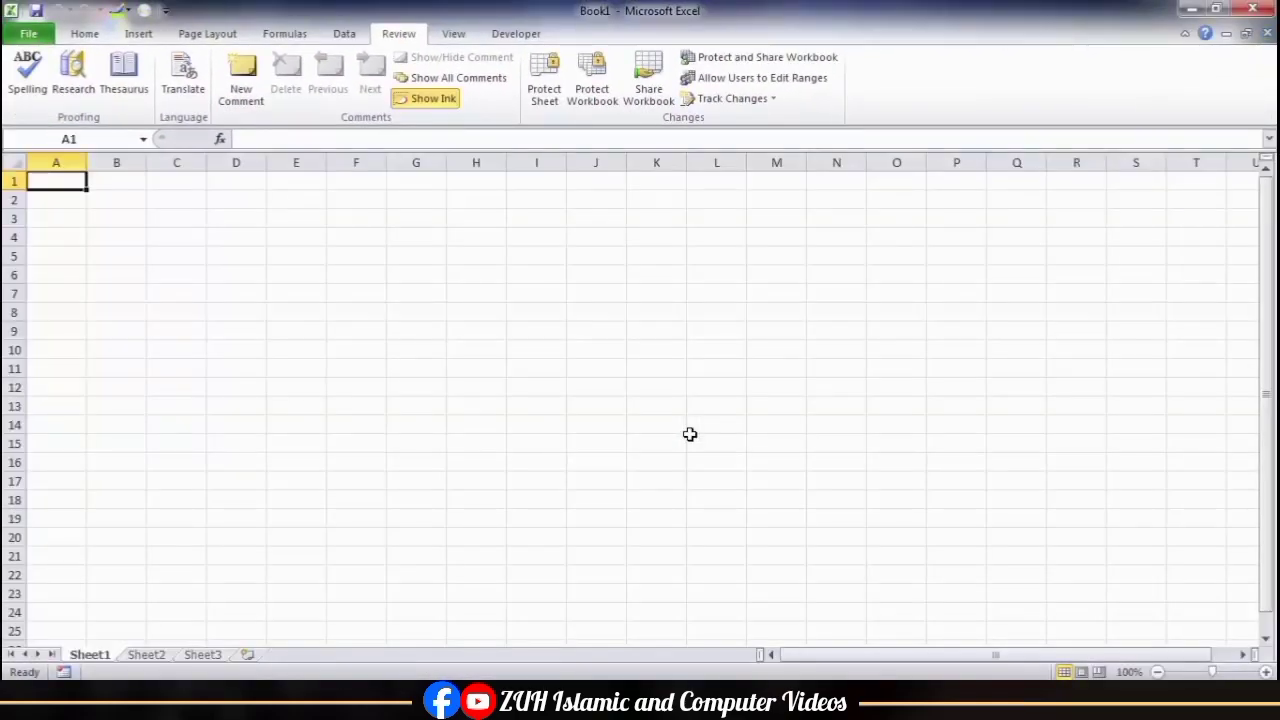
pyautogui.moveTo(138, 227); pyautogui.dragTo(364, 366)
pyautogui.click(84, 33)
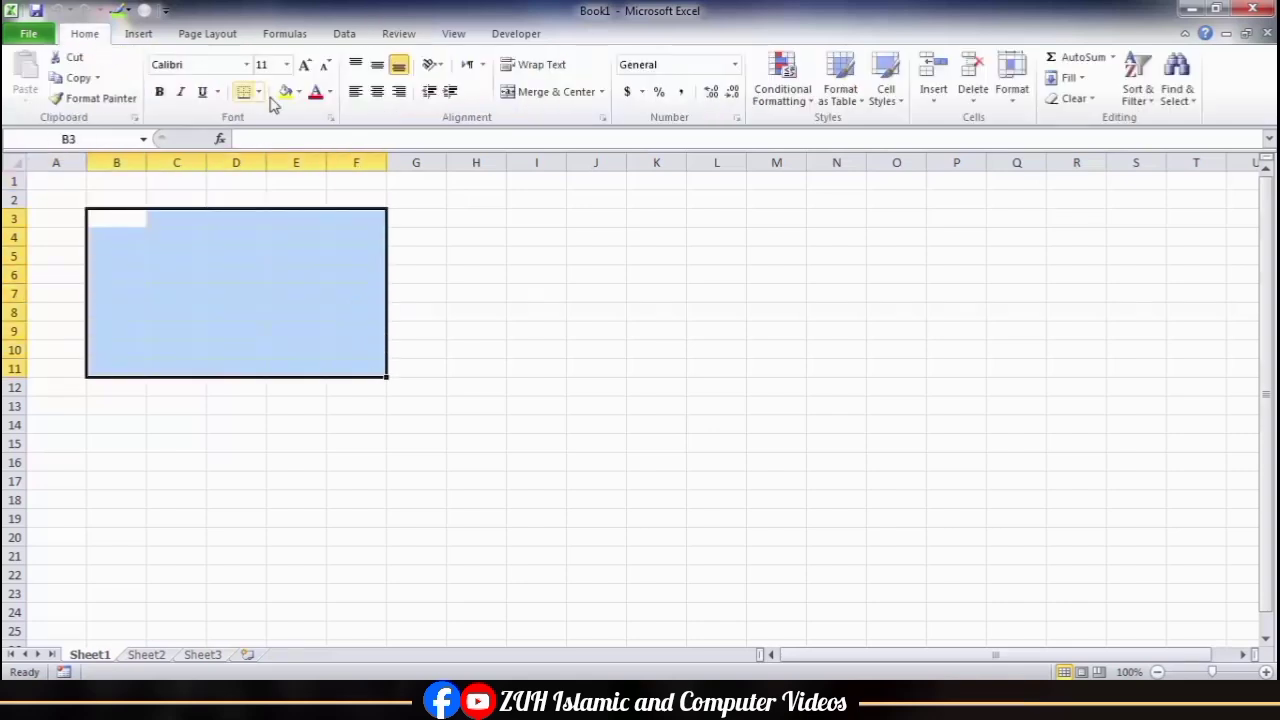
pyautogui.click(258, 91)
pyautogui.click(276, 263)
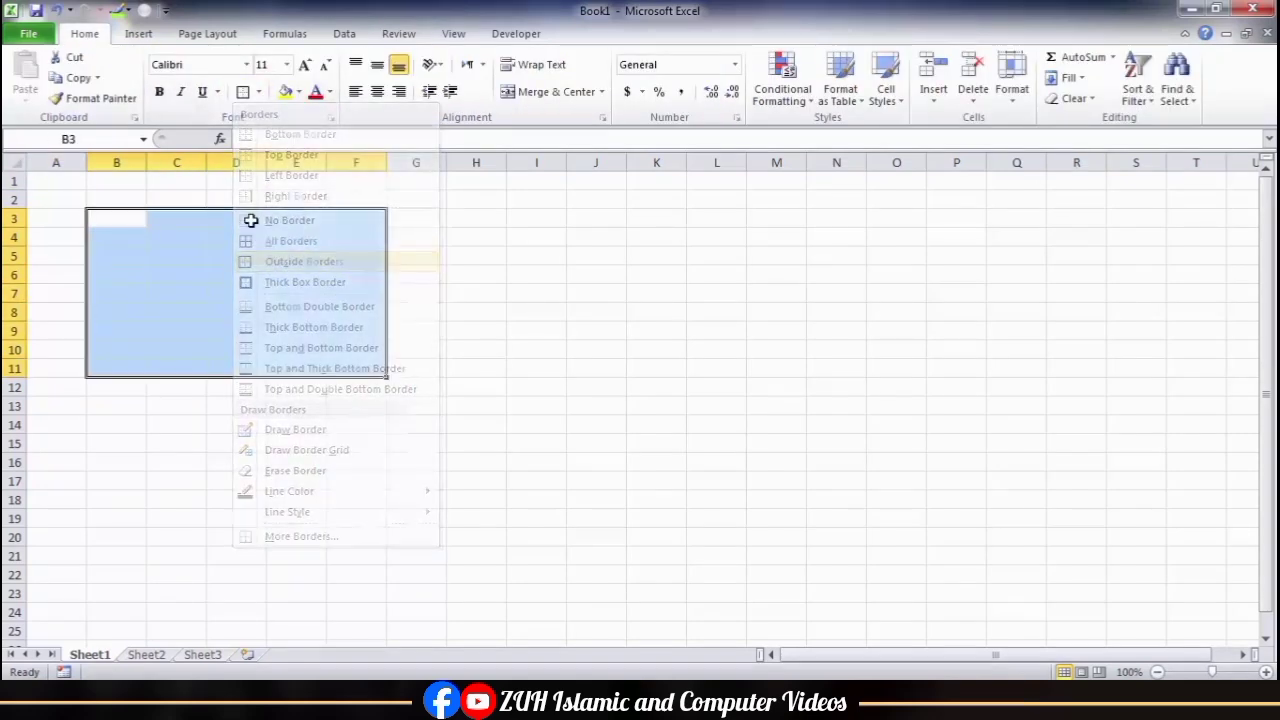
pyautogui.click(236, 199)
pyautogui.write('Ali')
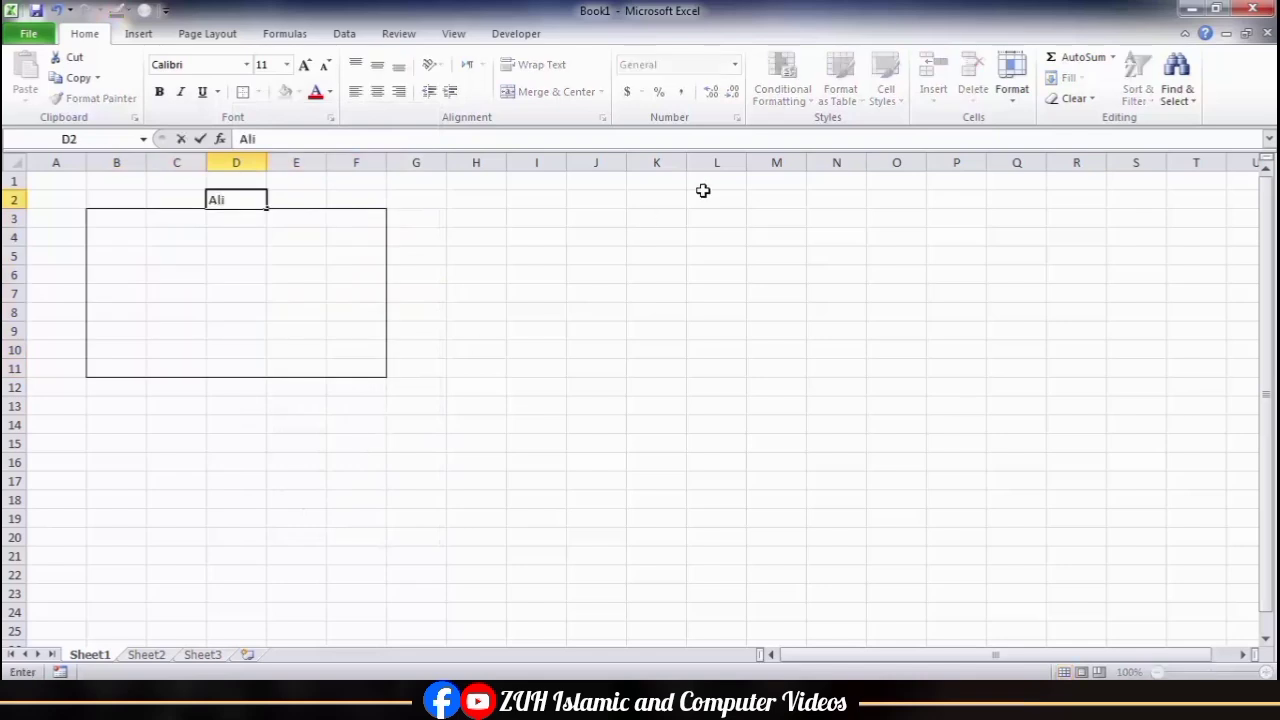
# Step: Put outside borders around I3:M9 and enter a second person's name above the box in K2
pyautogui.moveTo(545, 218); pyautogui.dragTo(777, 338)
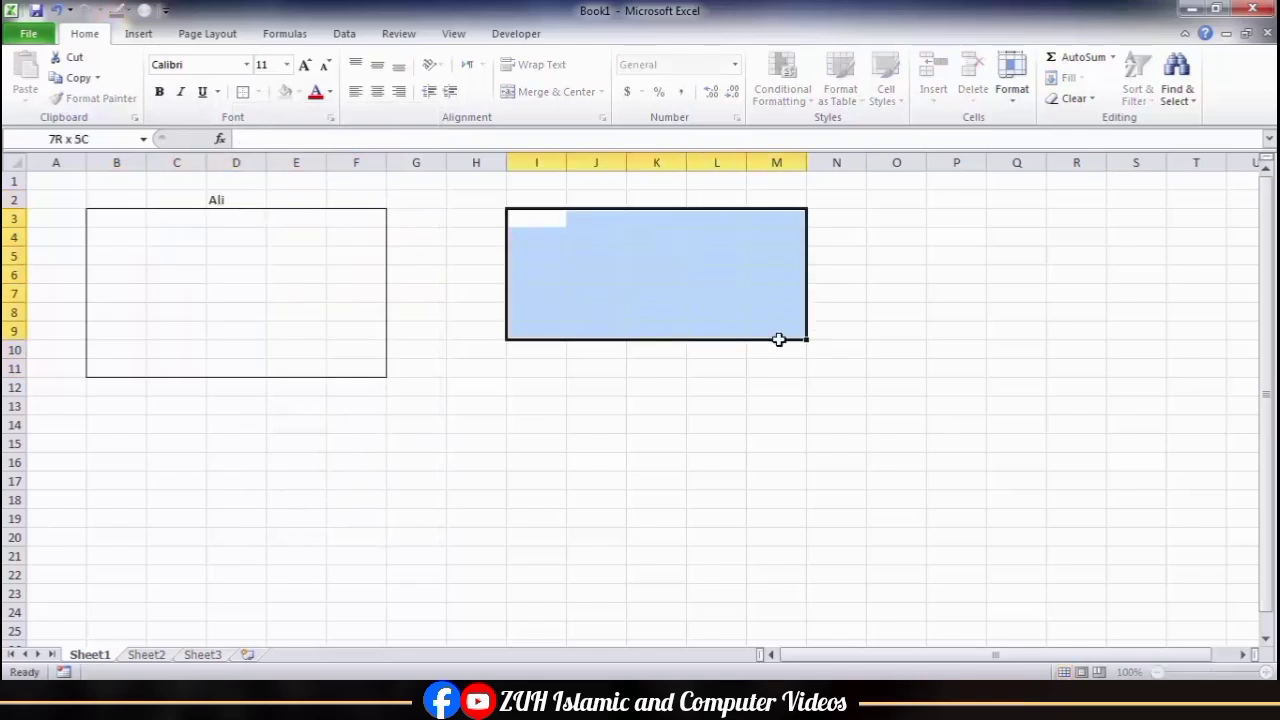
pyautogui.click(243, 91)
pyautogui.click(648, 200)
pyautogui.write('Tahir')
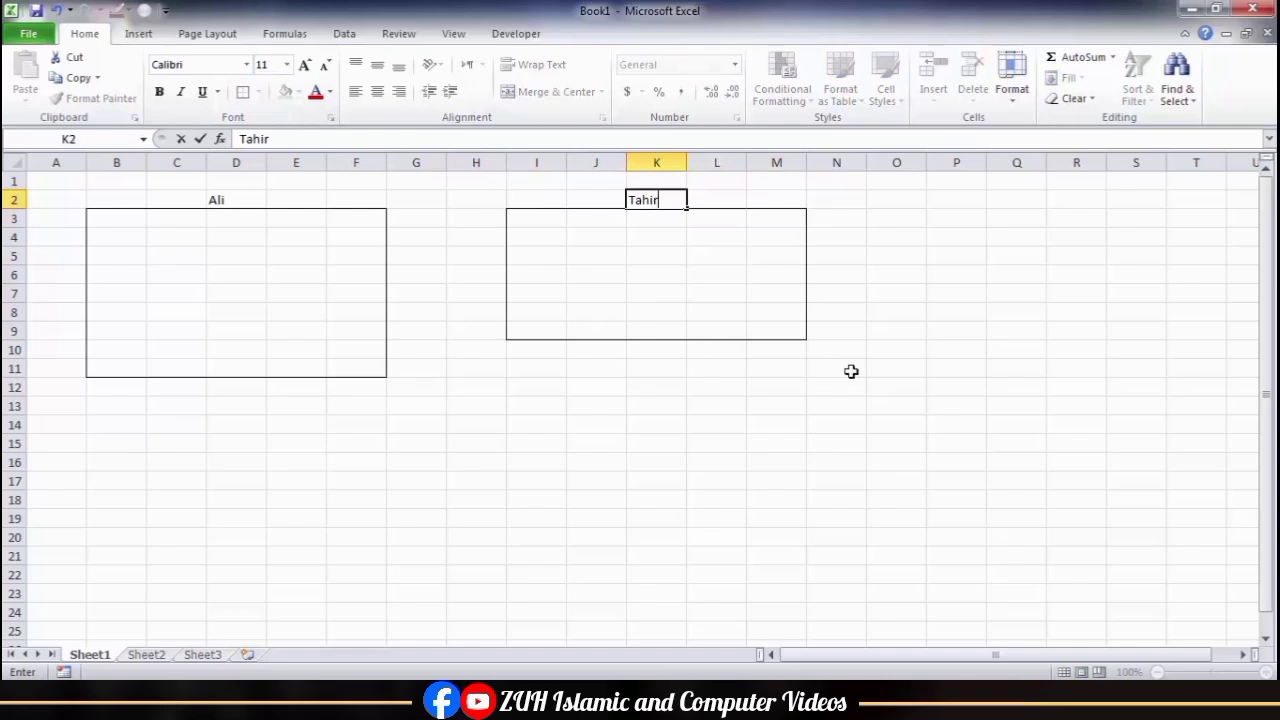
# Step: Put outside borders around I14:Q21 and enter a third person's name above the box in M13
pyautogui.moveTo(537, 424); pyautogui.dragTo(998, 552)
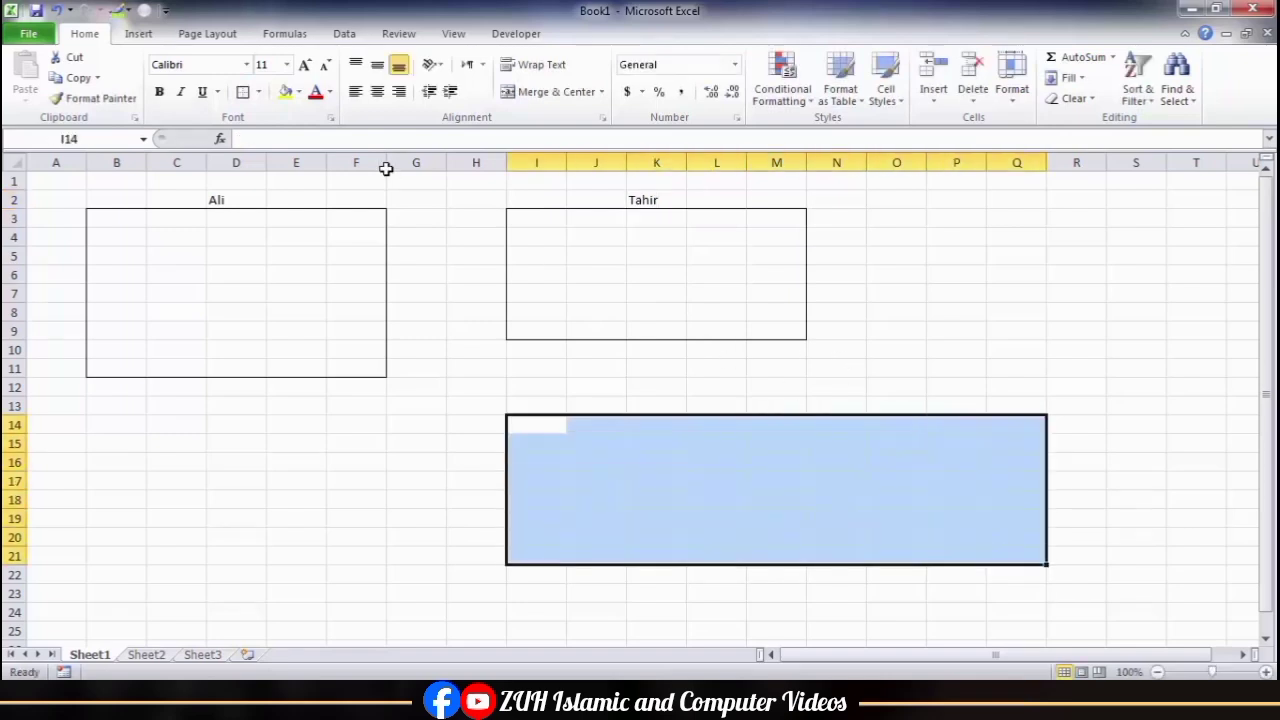
pyautogui.click(243, 91)
pyautogui.click(759, 405)
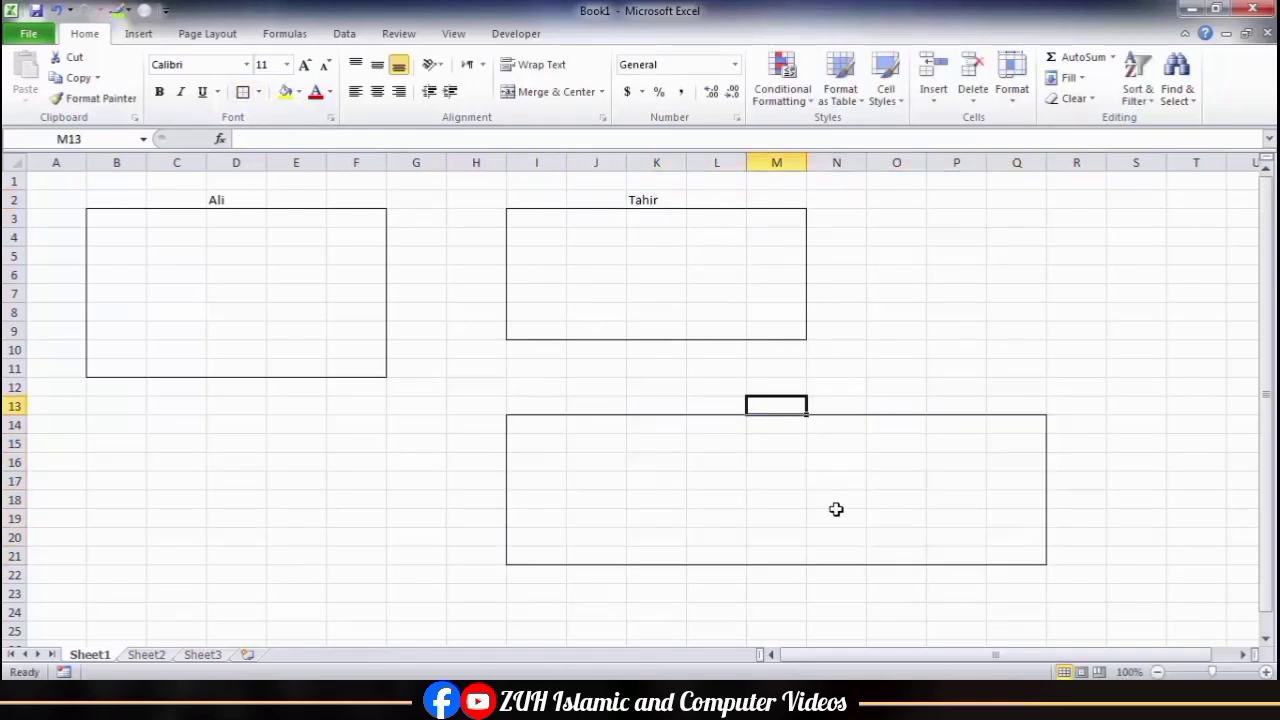
pyautogui.write('Sameer')
pyautogui.click(820, 308)
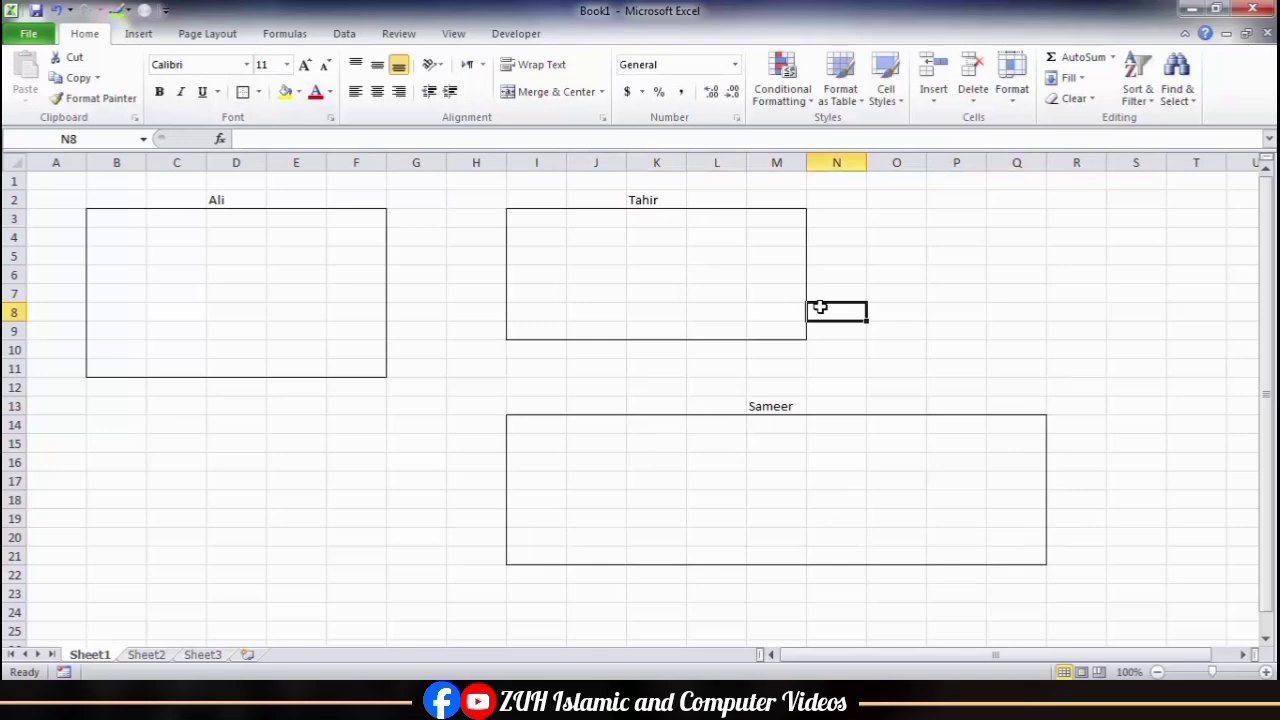
# Step: Add a password-protected editable range for B3:F11 titled with the name in D2, entering and confirming the range password
pyautogui.click(399, 33)
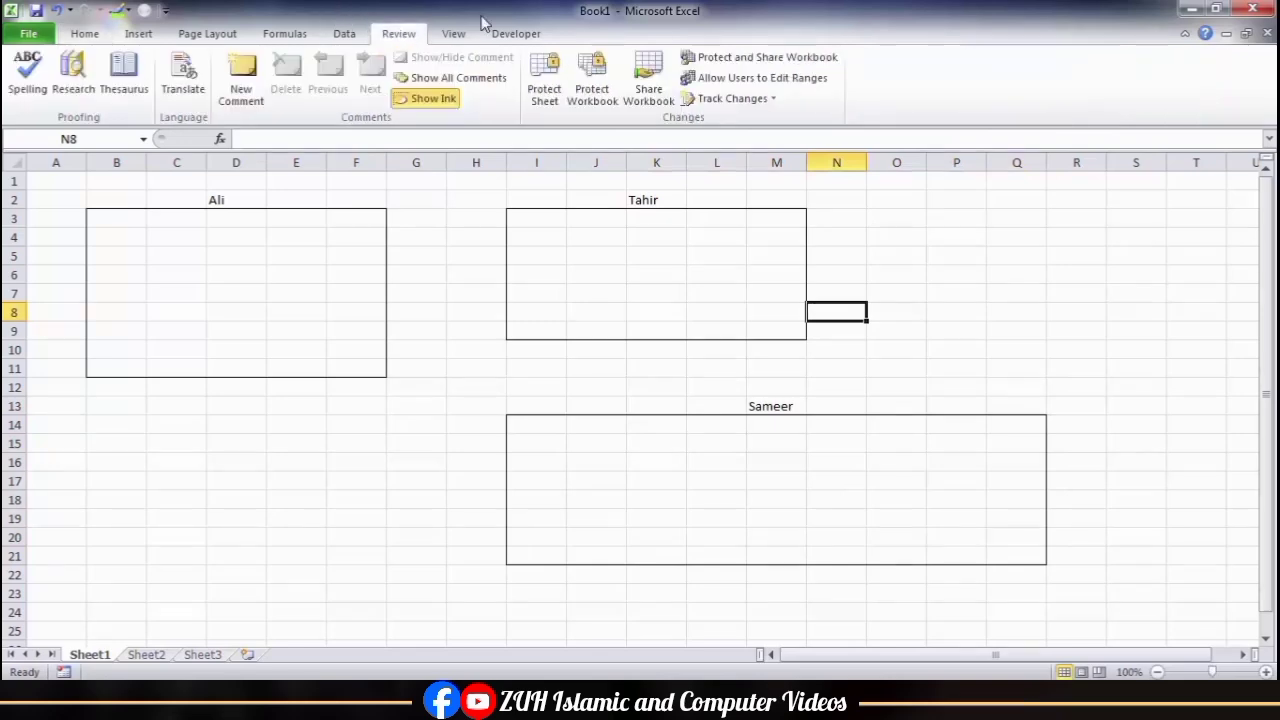
pyautogui.click(712, 79)
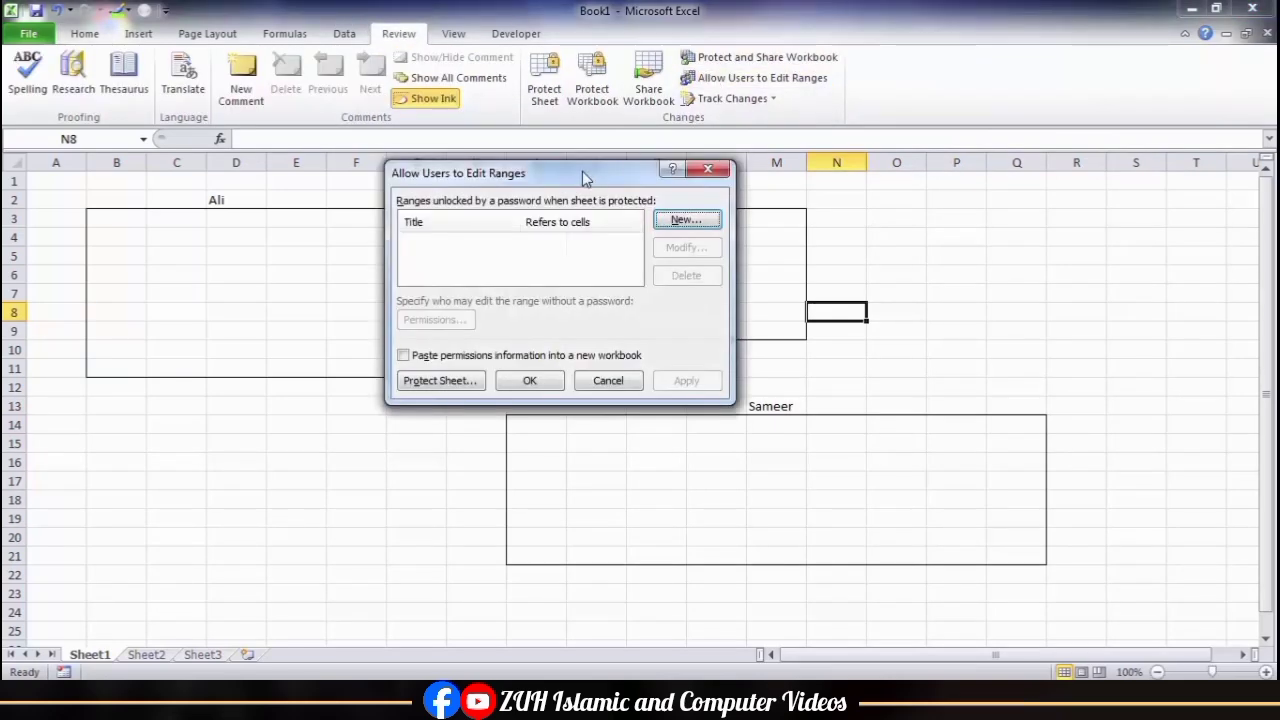
pyautogui.moveTo(582, 171); pyautogui.dragTo(885, 92)
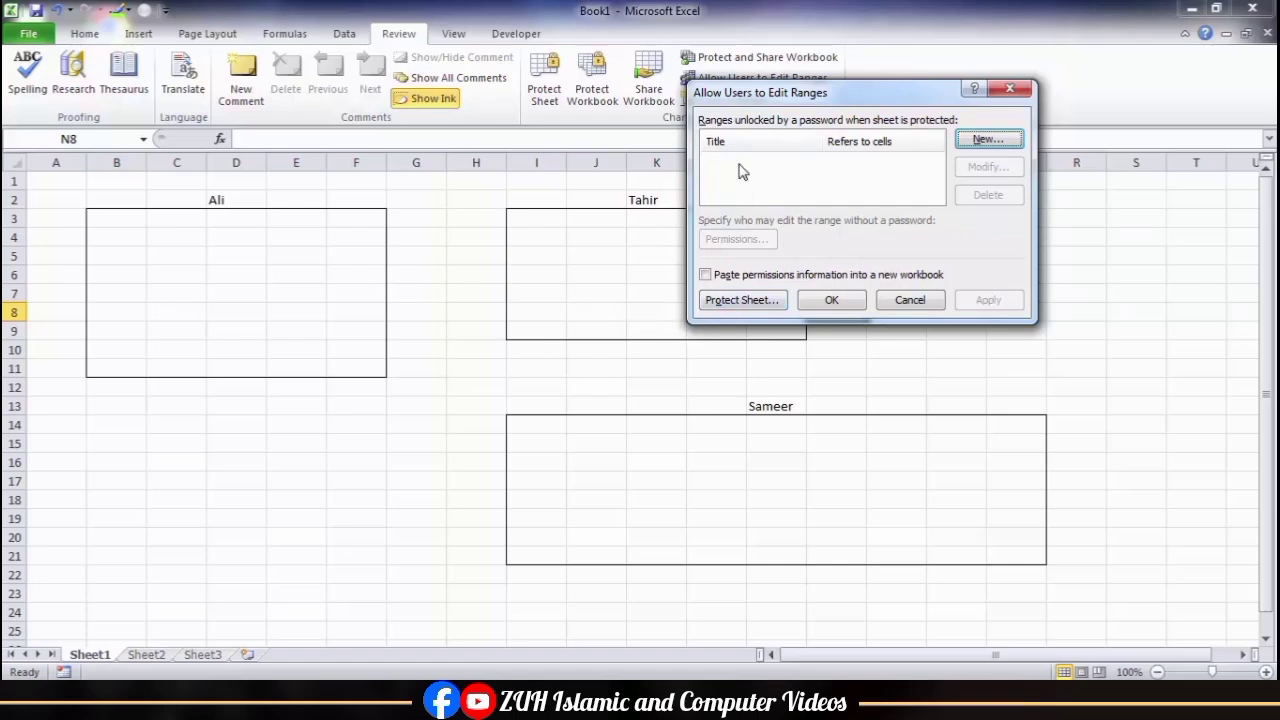
pyautogui.click(988, 142)
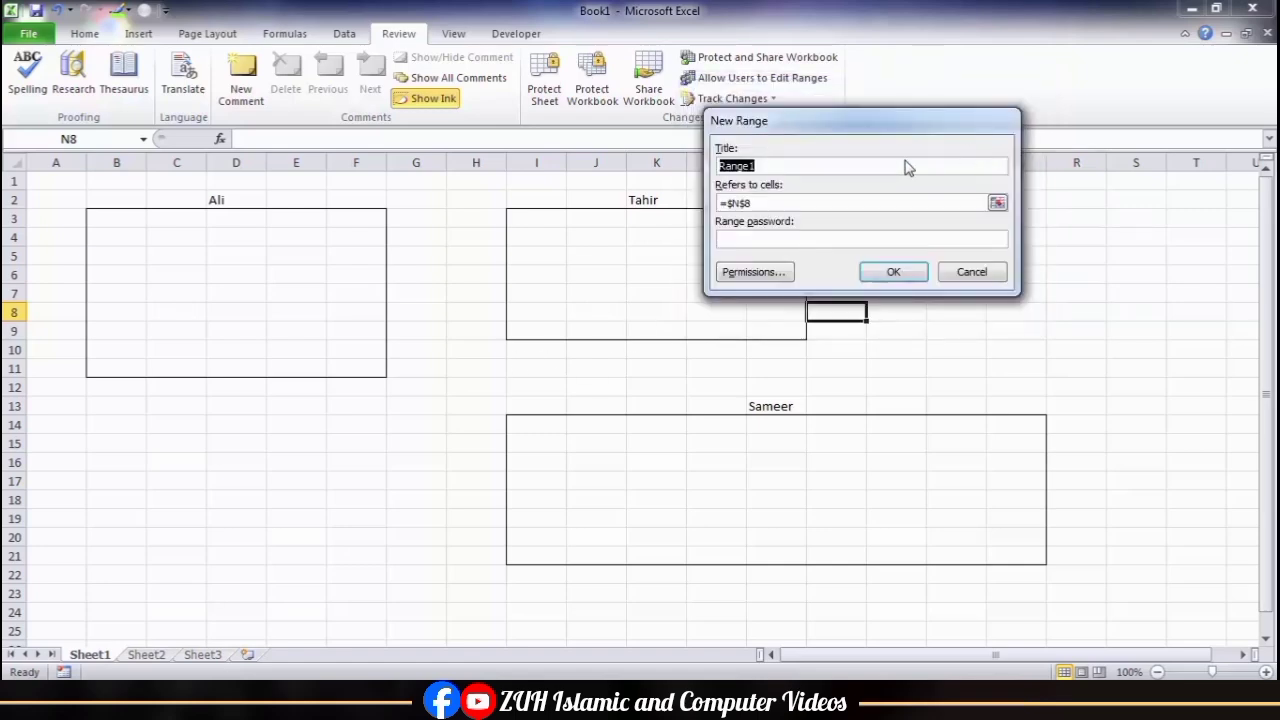
pyautogui.write('Ali')
pyautogui.press('Tab')
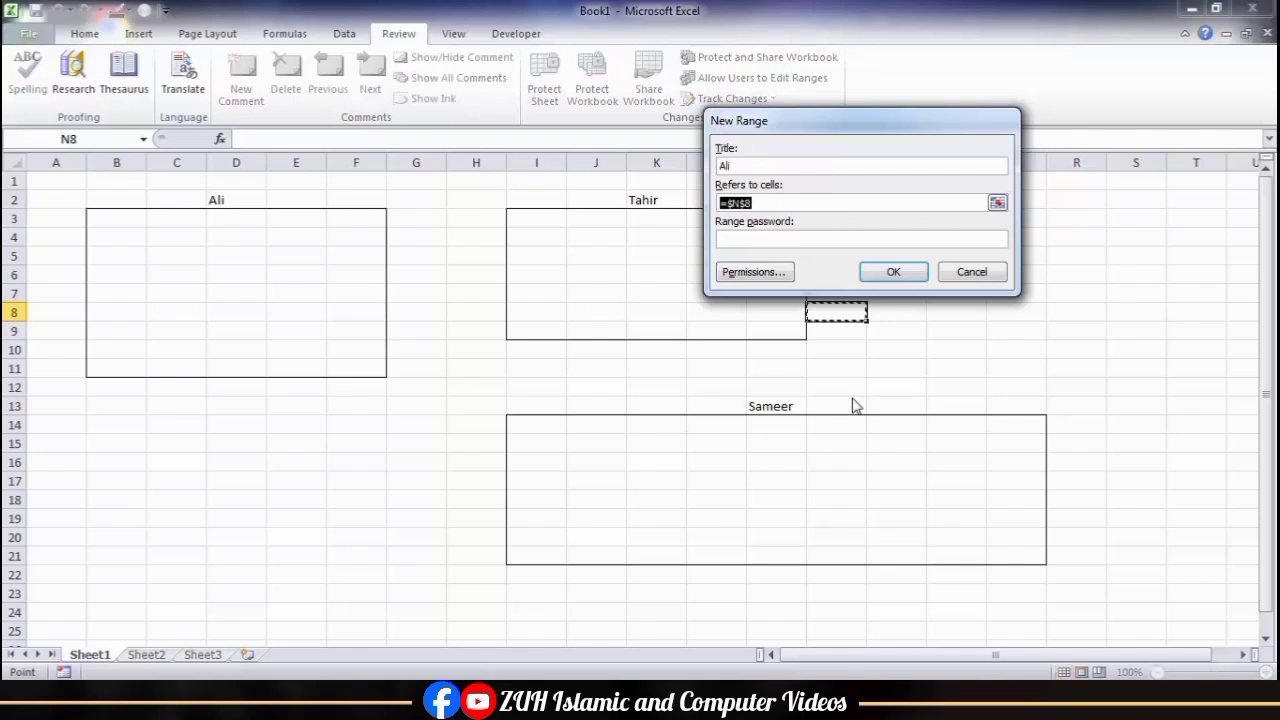
pyautogui.moveTo(121, 217); pyautogui.dragTo(350, 366)
pyautogui.click(737, 238)
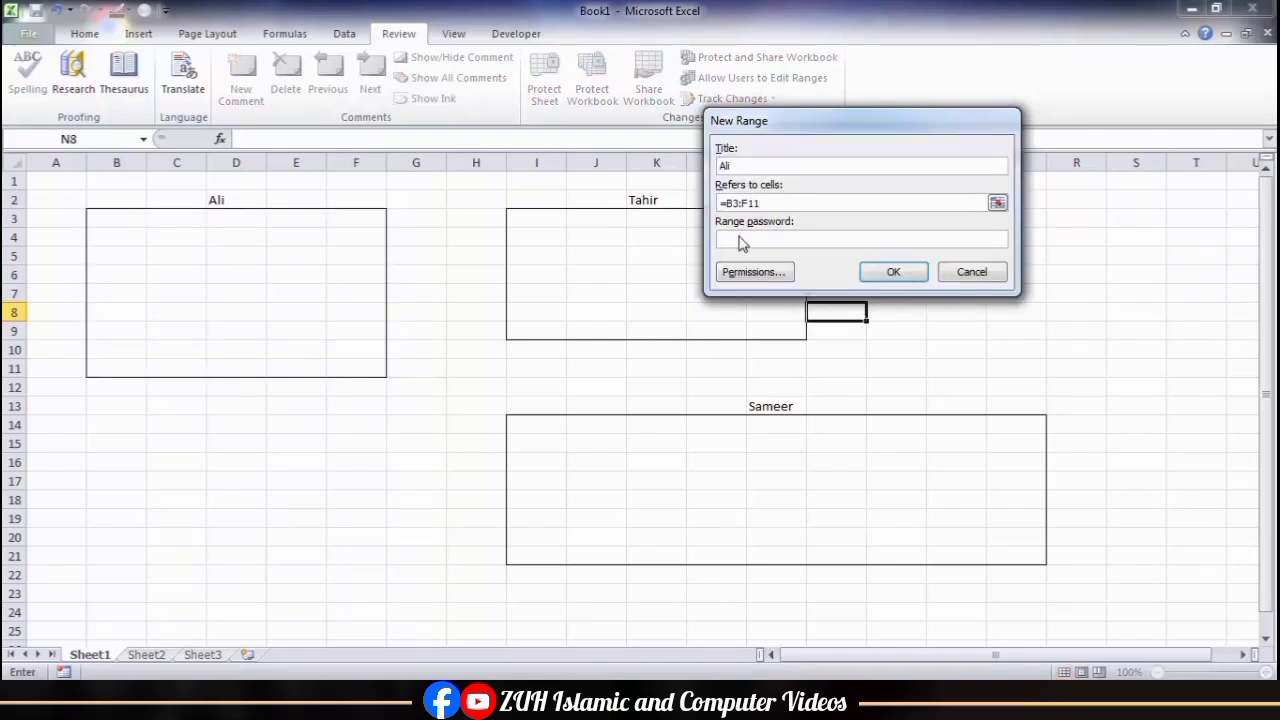
pyautogui.write('123')
pyautogui.press('Return')
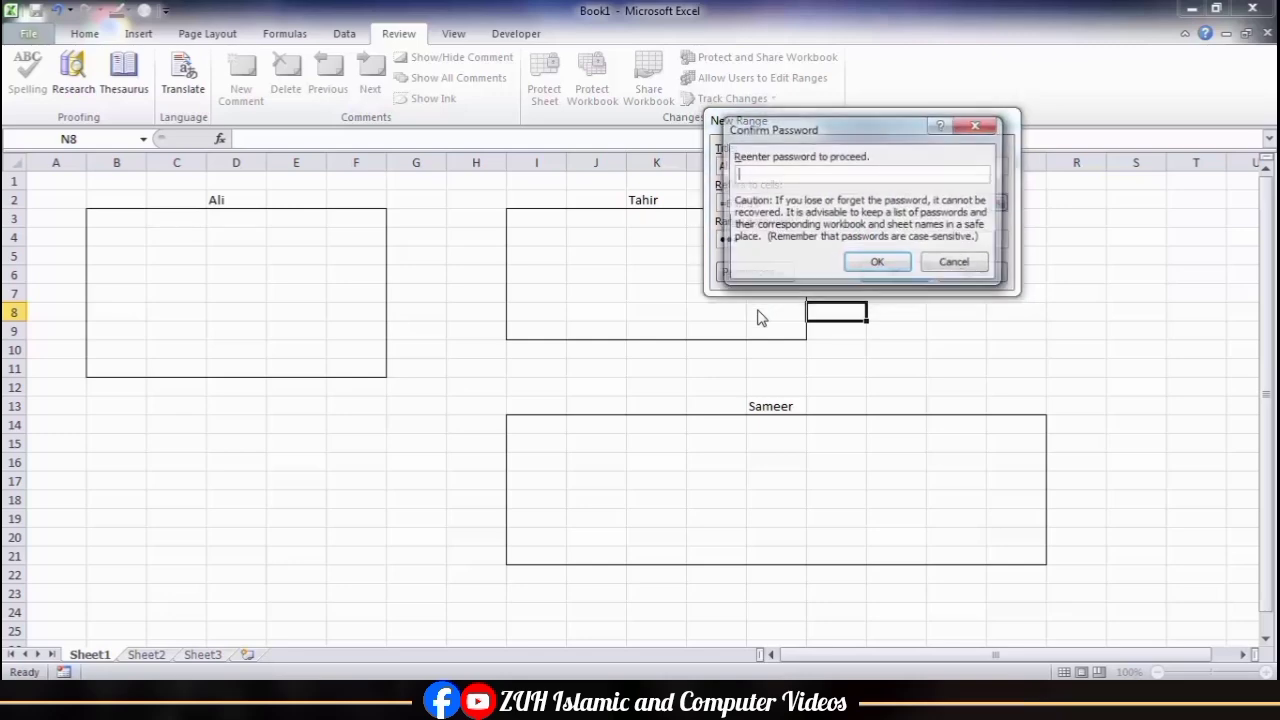
pyautogui.write('123')
pyautogui.press('Return')
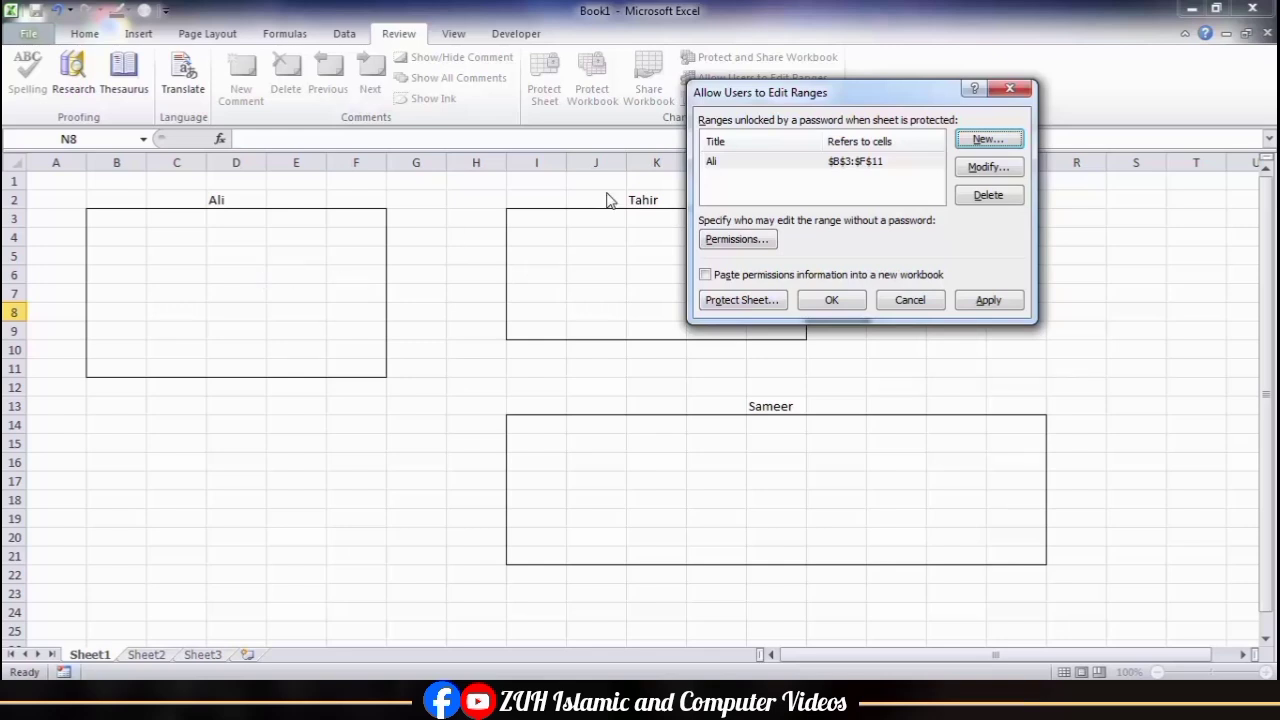
# Step: Add a second editable range for I3:M9 titled with the name in K2, entering and confirming its range password
pyautogui.click(988, 140)
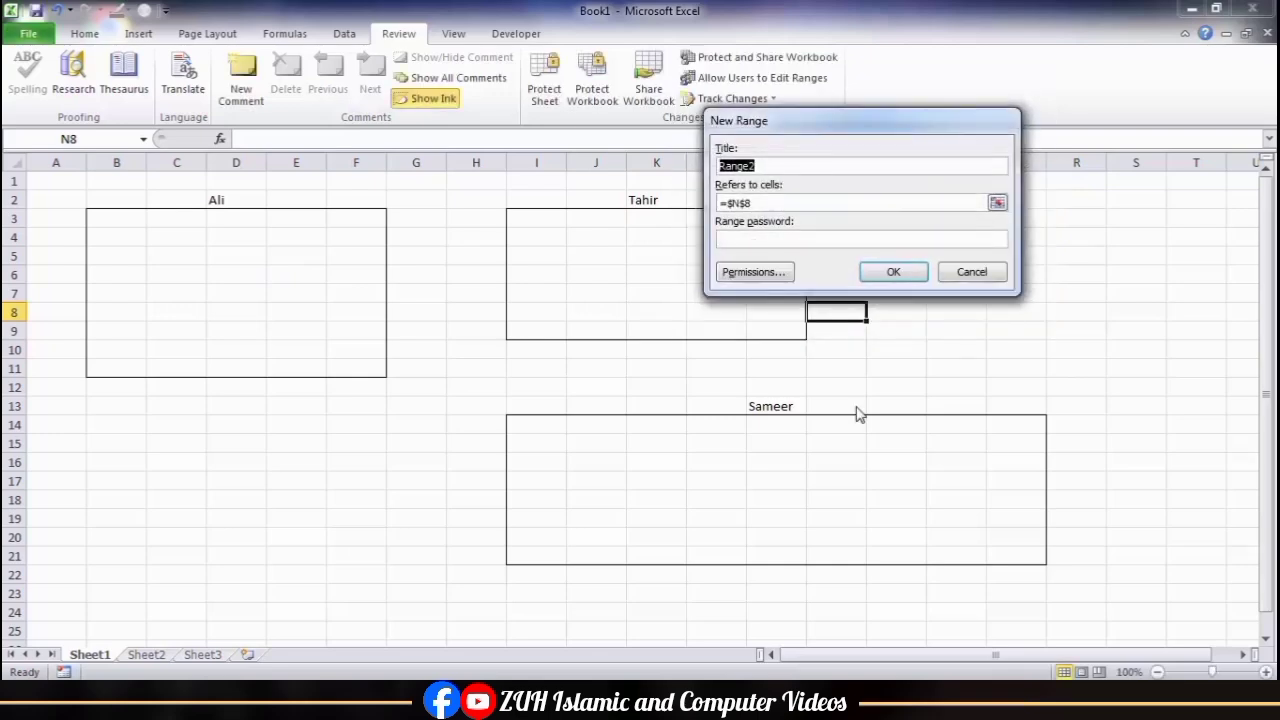
pyautogui.write('Tahir')
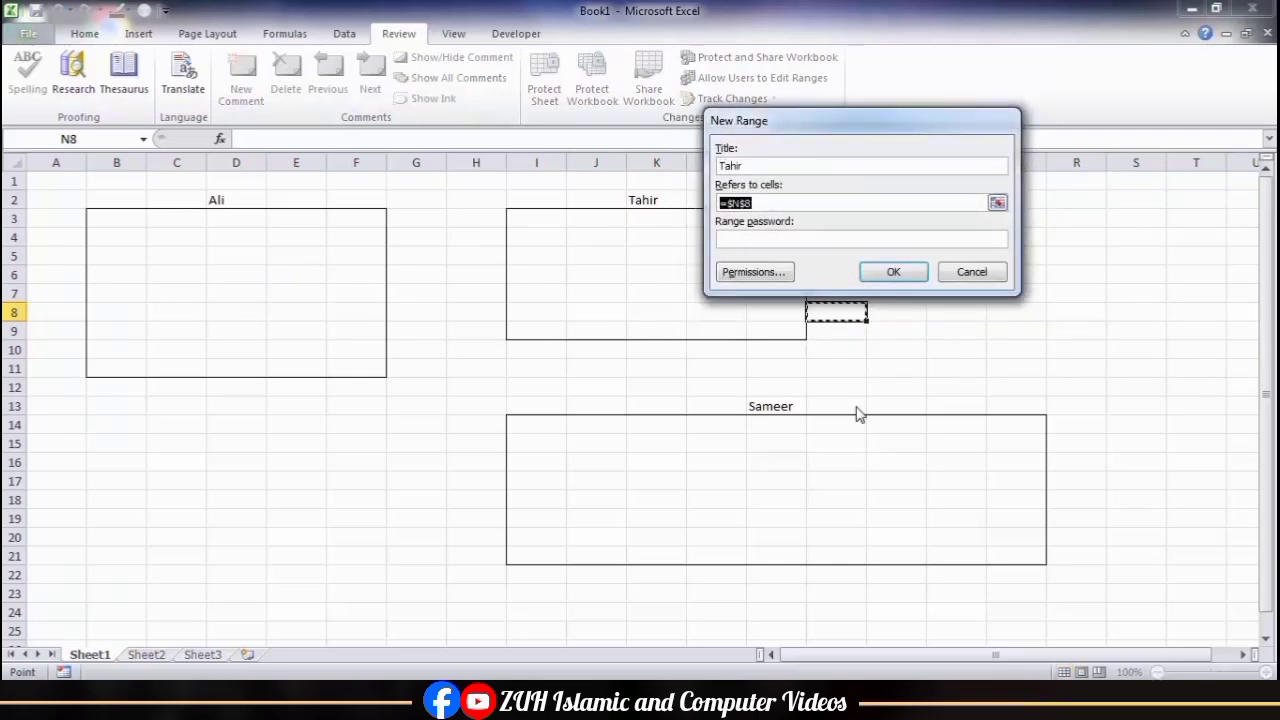
pyautogui.press('Tab')
pyautogui.moveTo(538, 226); pyautogui.dragTo(795, 332)
pyautogui.click(758, 240)
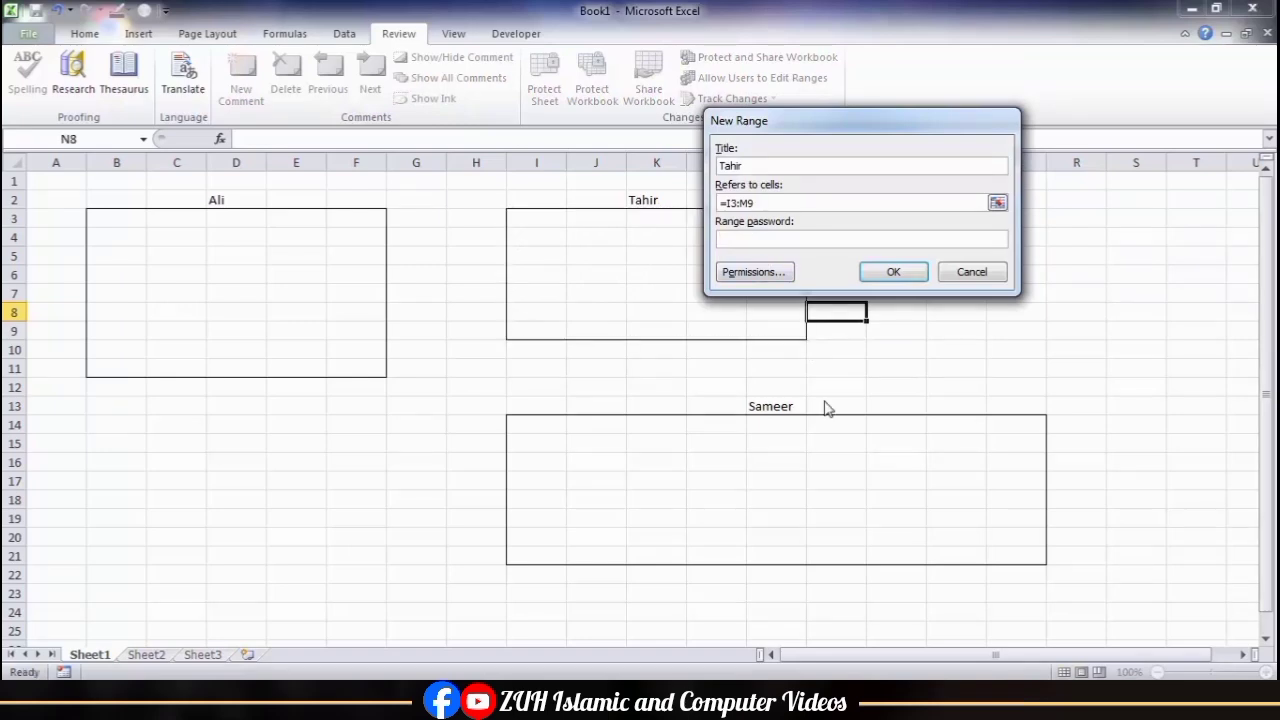
pyautogui.press('Return')
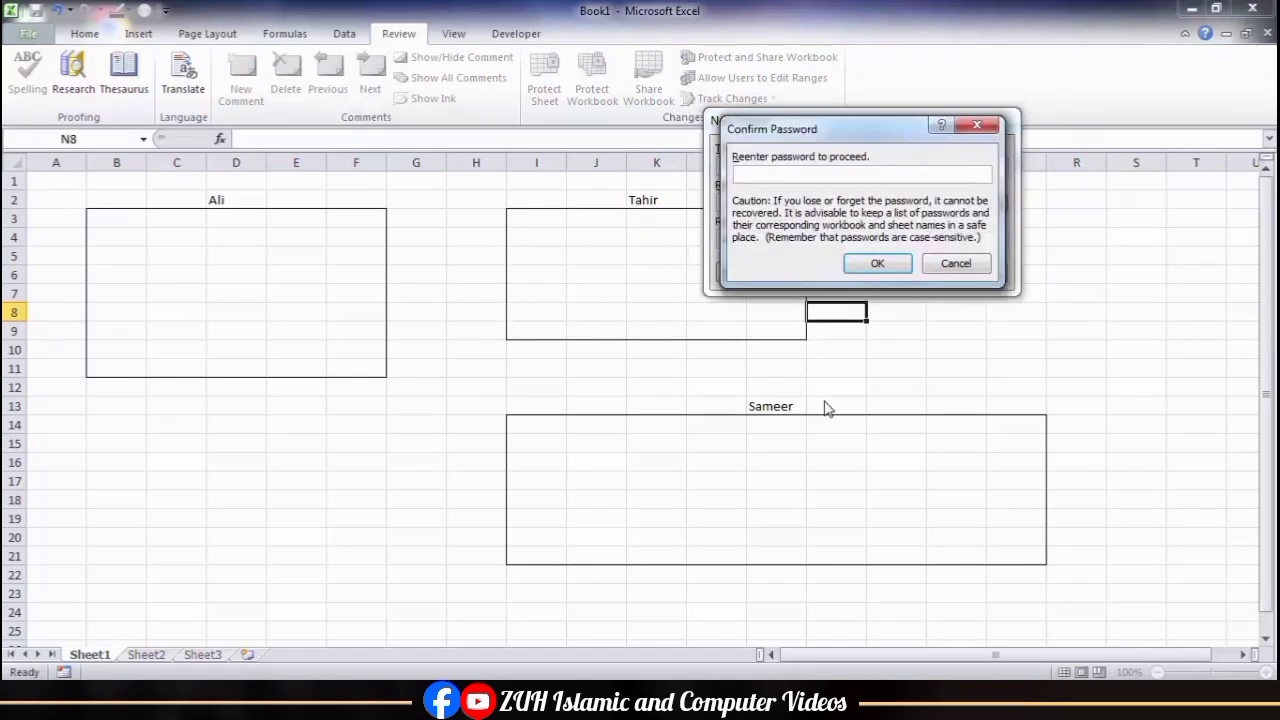
pyautogui.press('Return')
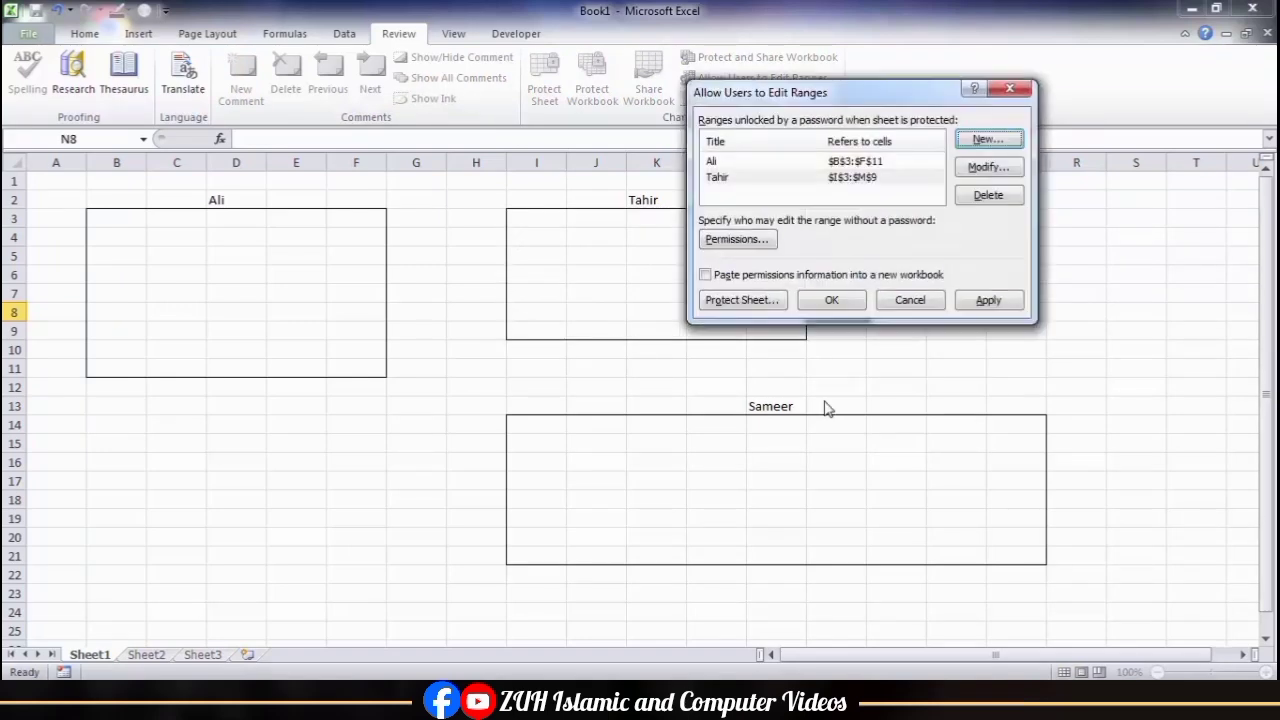
# Step: Add a third editable range for I14:Q21 titled with the name in M13, entering and confirming its range password
pyautogui.click(986, 139)
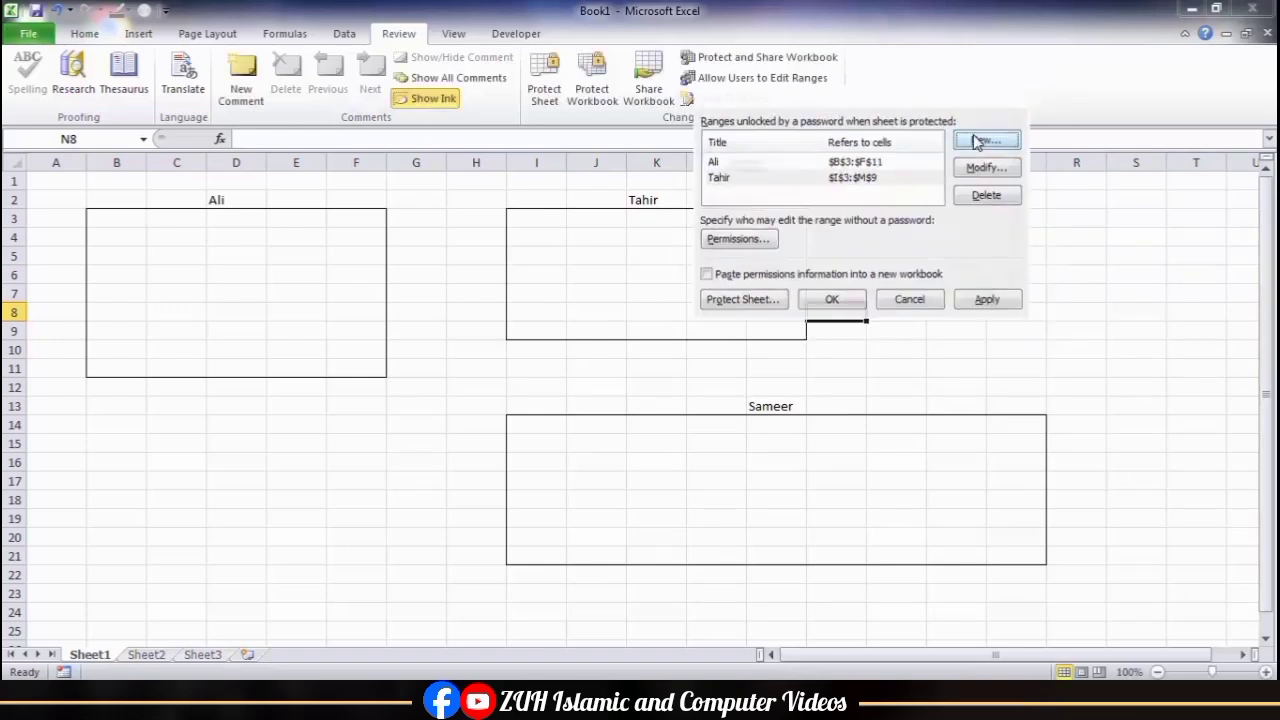
pyautogui.write('Sam')
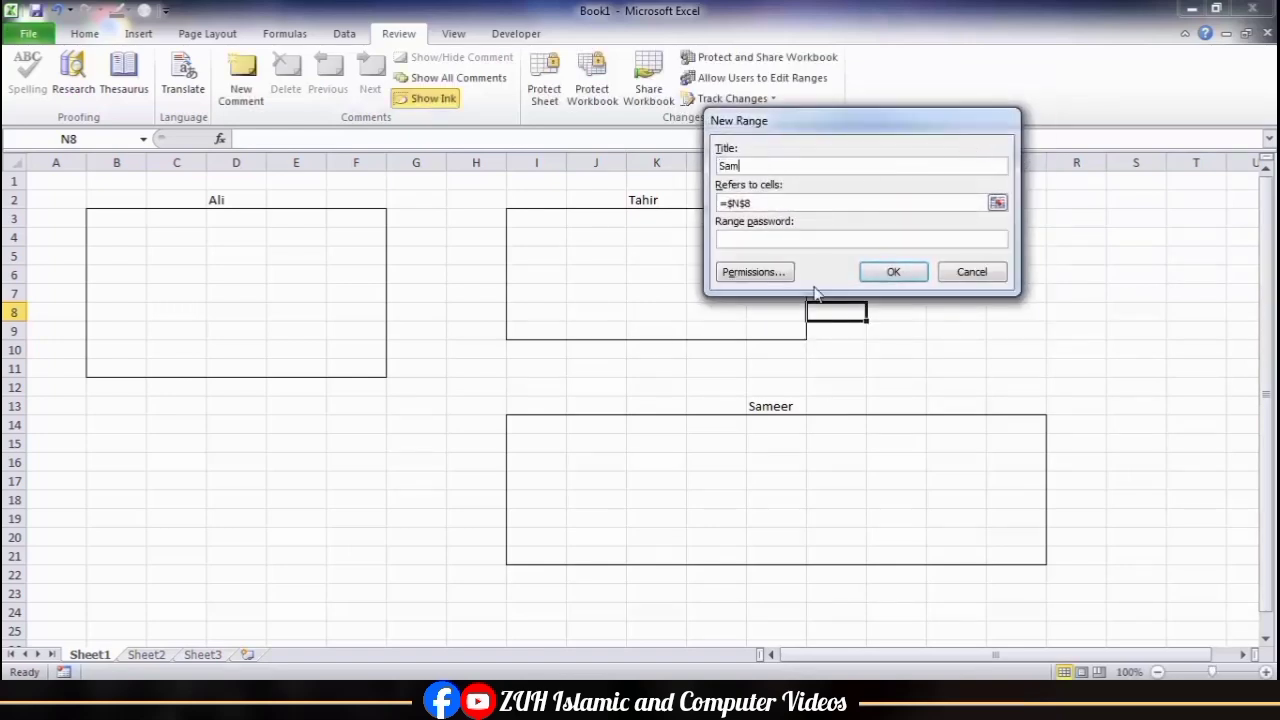
pyautogui.write('eer')
pyautogui.press('Tab')
pyautogui.moveTo(545, 428); pyautogui.dragTo(1005, 551)
pyautogui.click(760, 238)
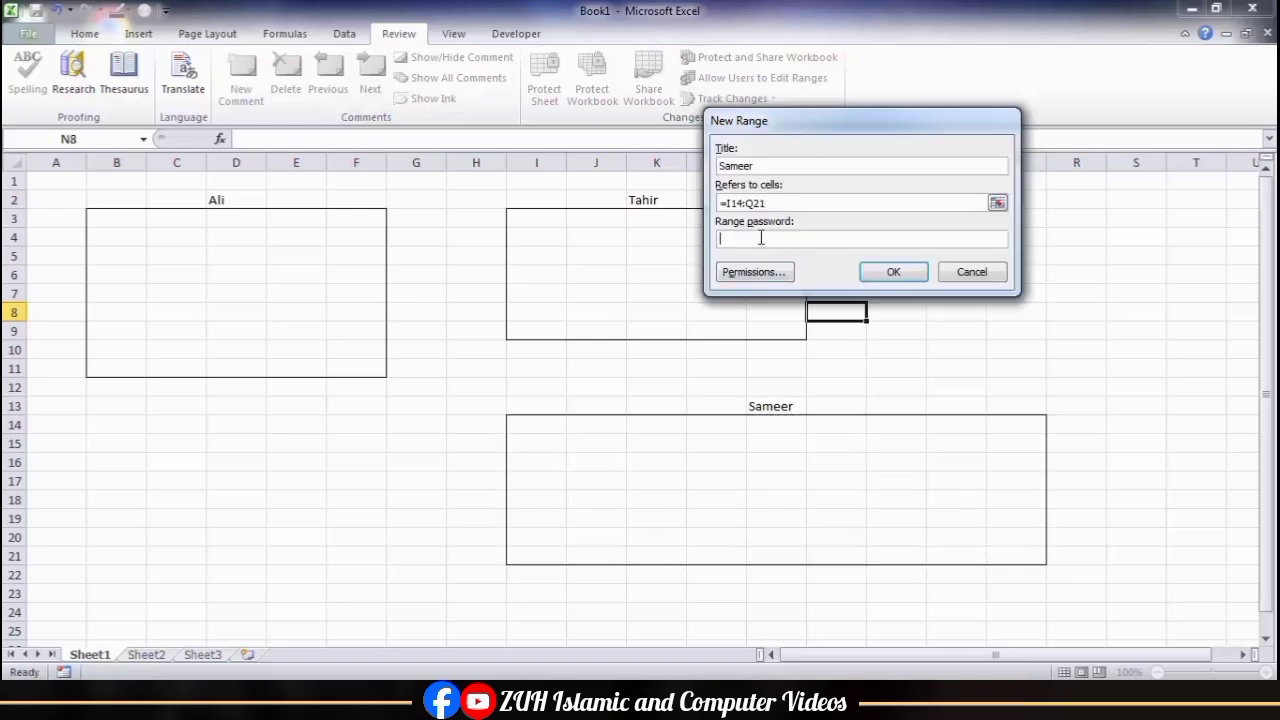
pyautogui.write('••••••')
pyautogui.press('Return')
pyautogui.write('••')
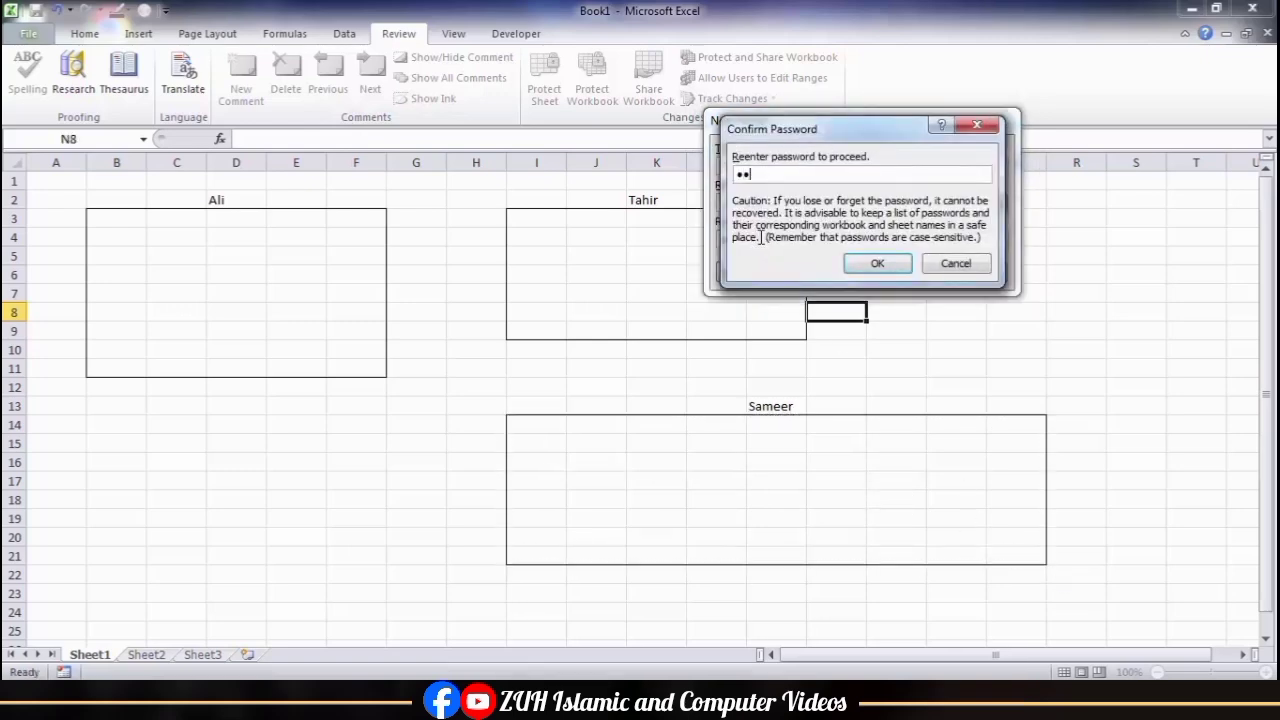
pyautogui.write('••••')
pyautogui.press('Return')
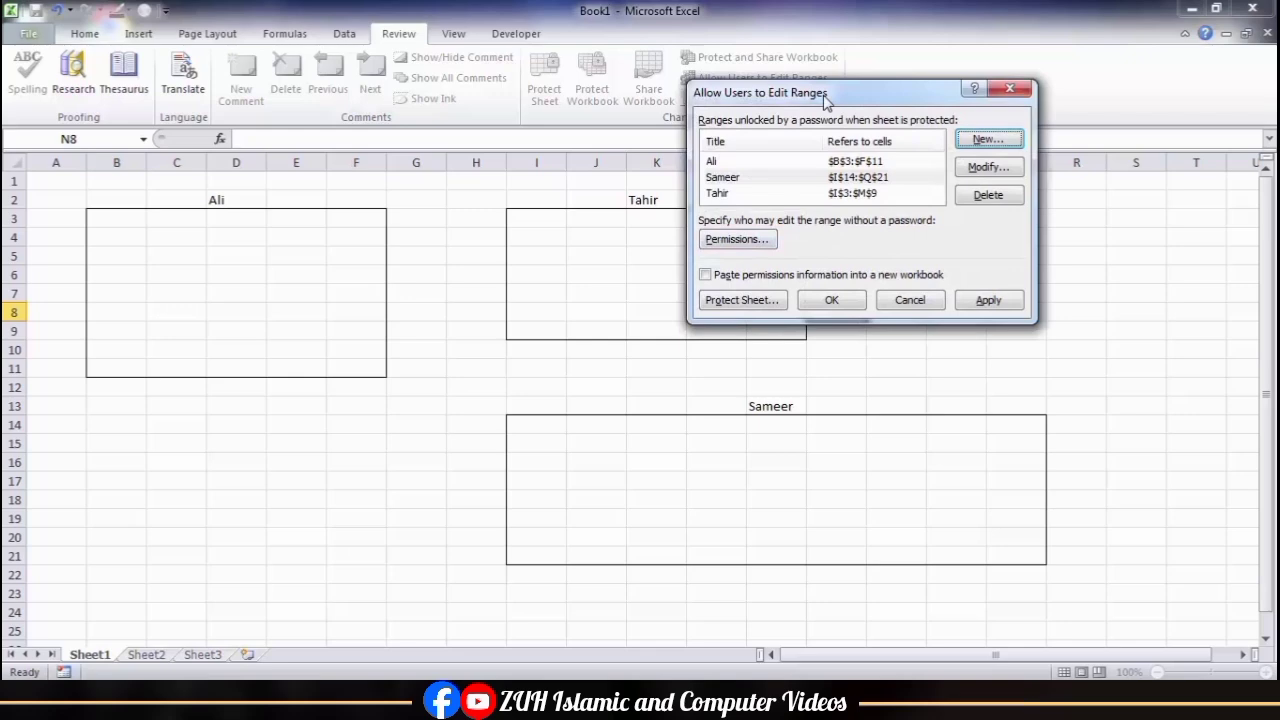
# Step: Try adding the Administrator account to the I14:Q21 range's permissions for editing without a password
pyautogui.moveTo(676, 200)
pyautogui.mouseDown()
pyautogui.moveTo(779, 149)
pyautogui.moveTo(658, 210)
pyautogui.mouseUp()
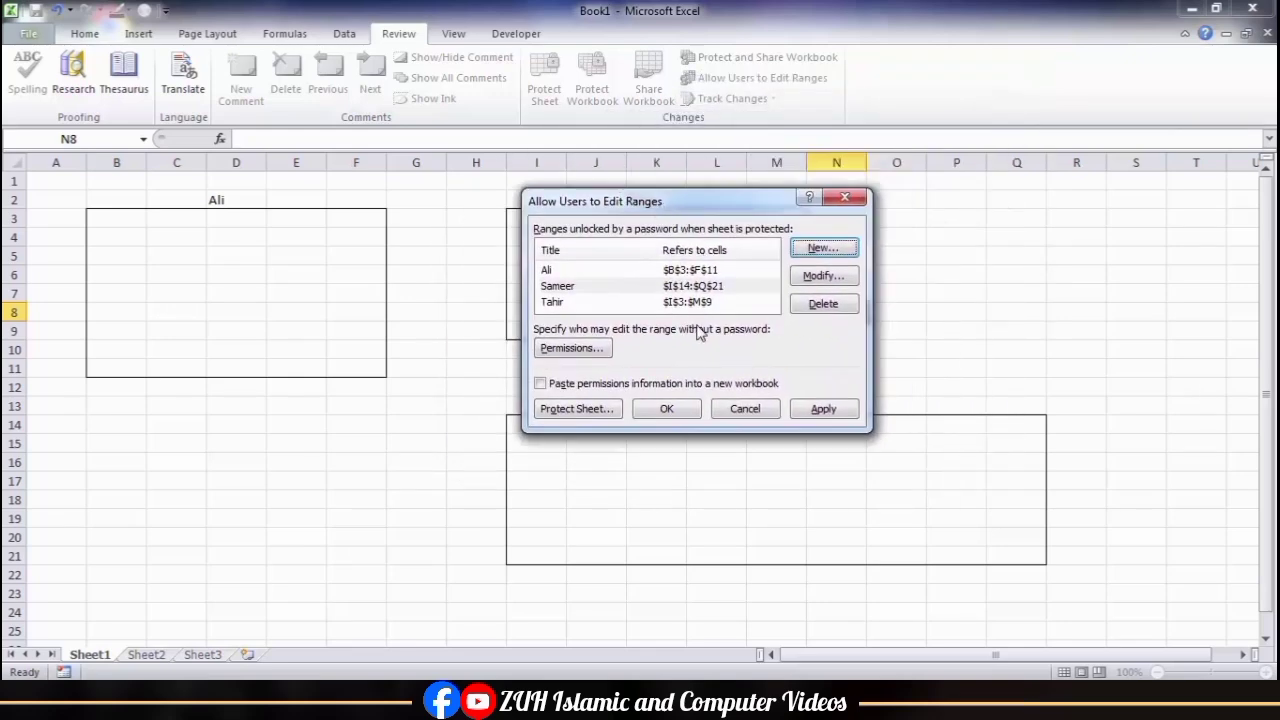
pyautogui.click(577, 358)
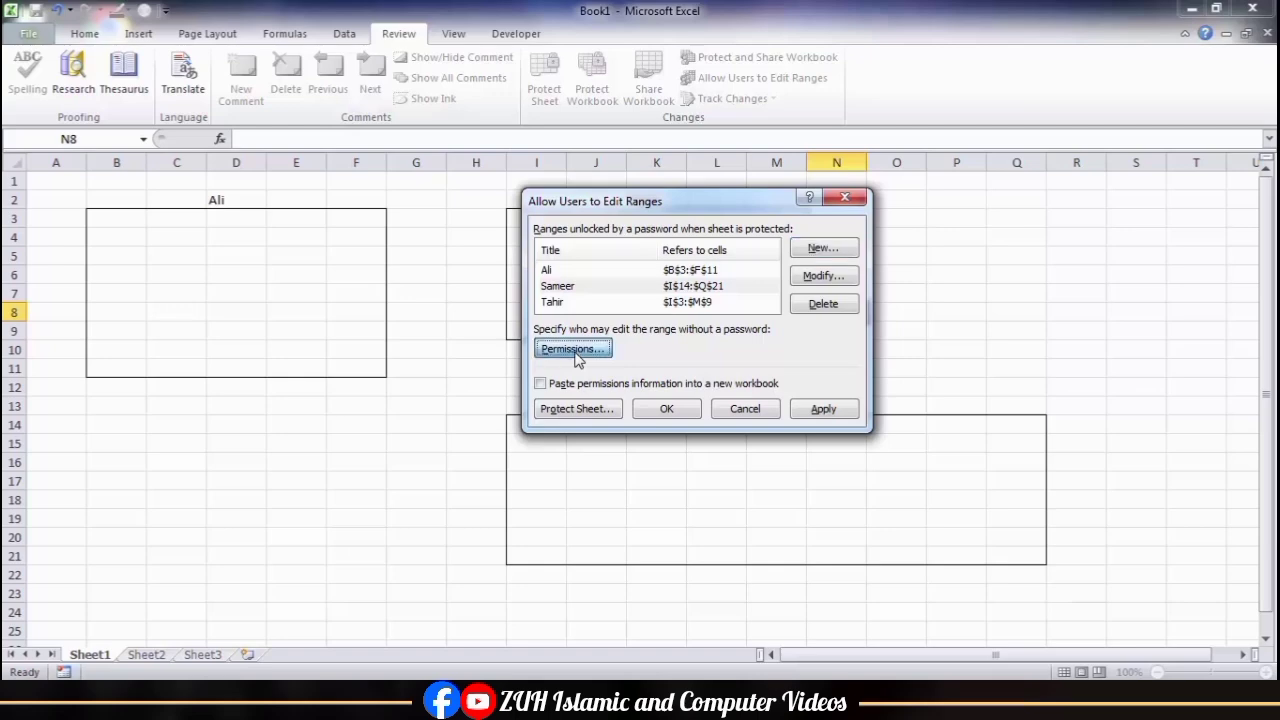
pyautogui.click(762, 393)
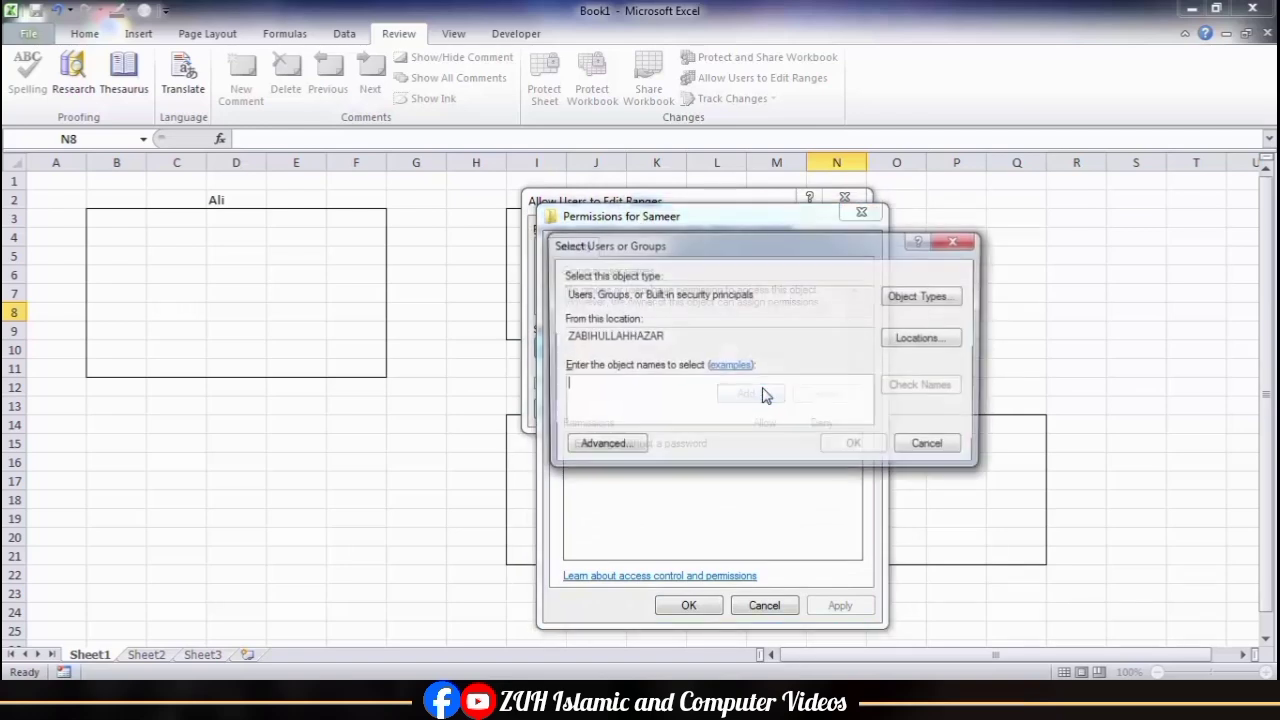
pyautogui.click(928, 339)
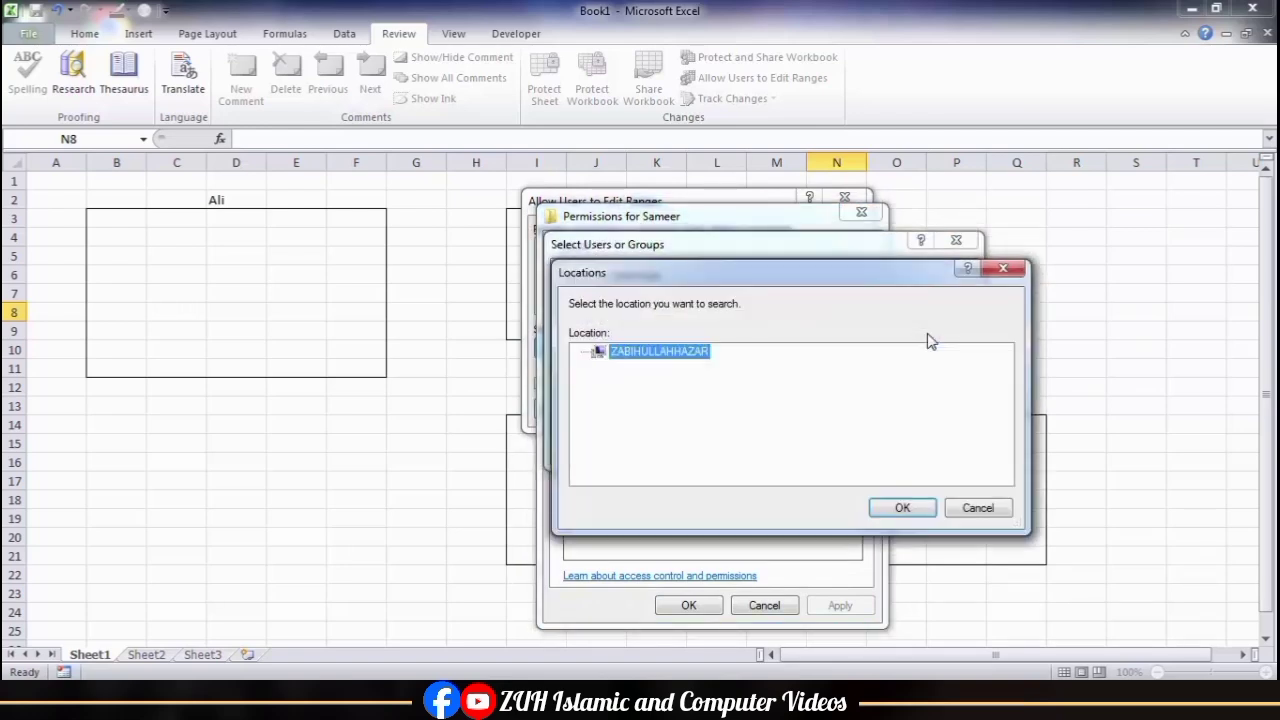
pyautogui.click(980, 506)
pyautogui.click(625, 446)
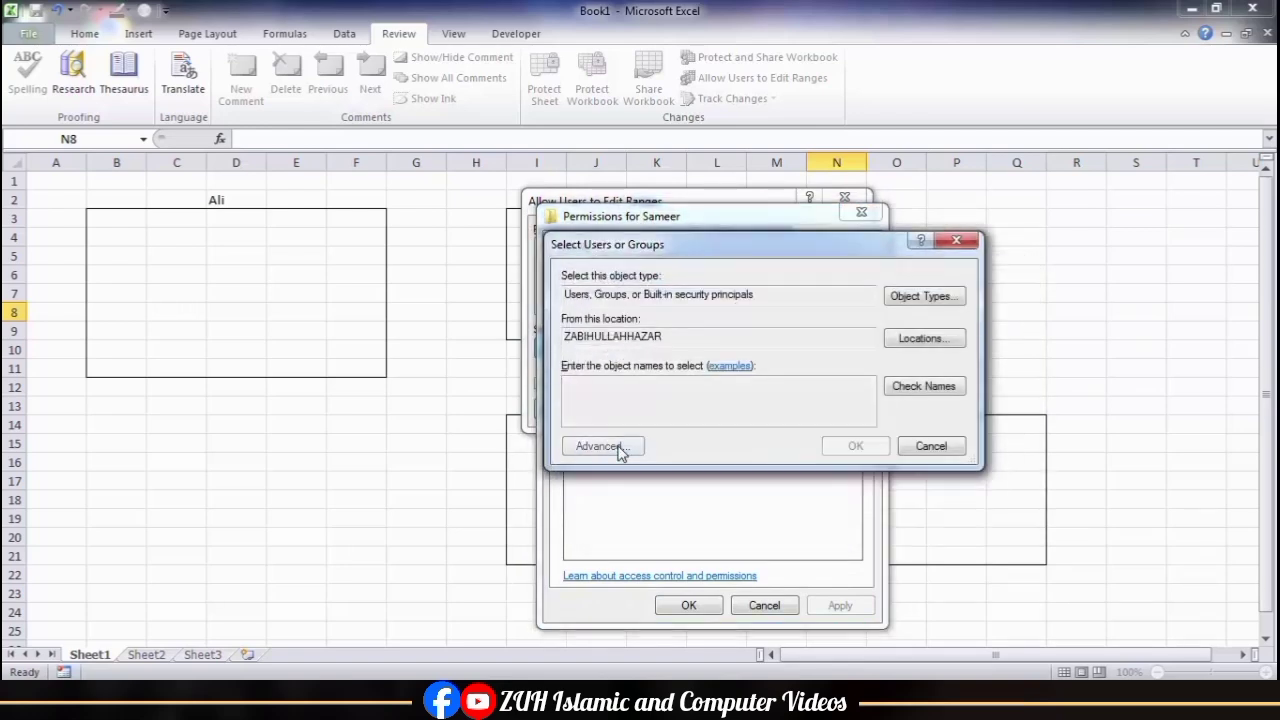
pyautogui.click(993, 325)
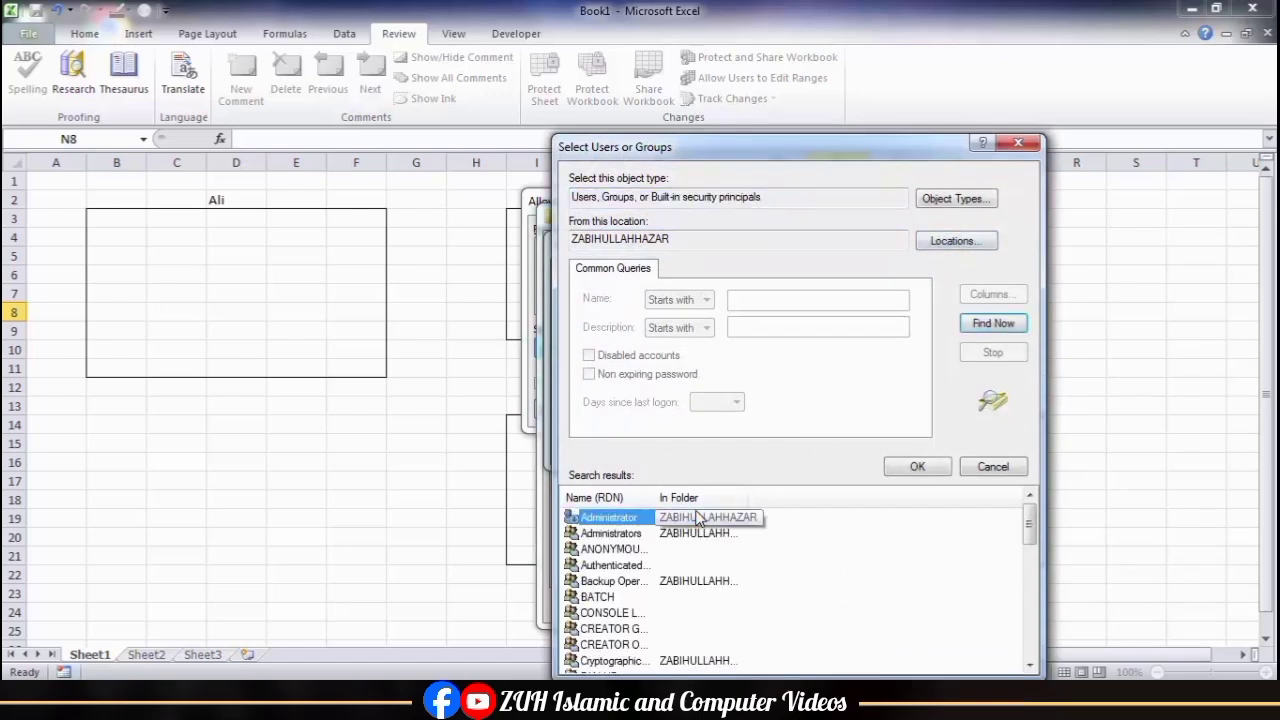
pyautogui.click(917, 466)
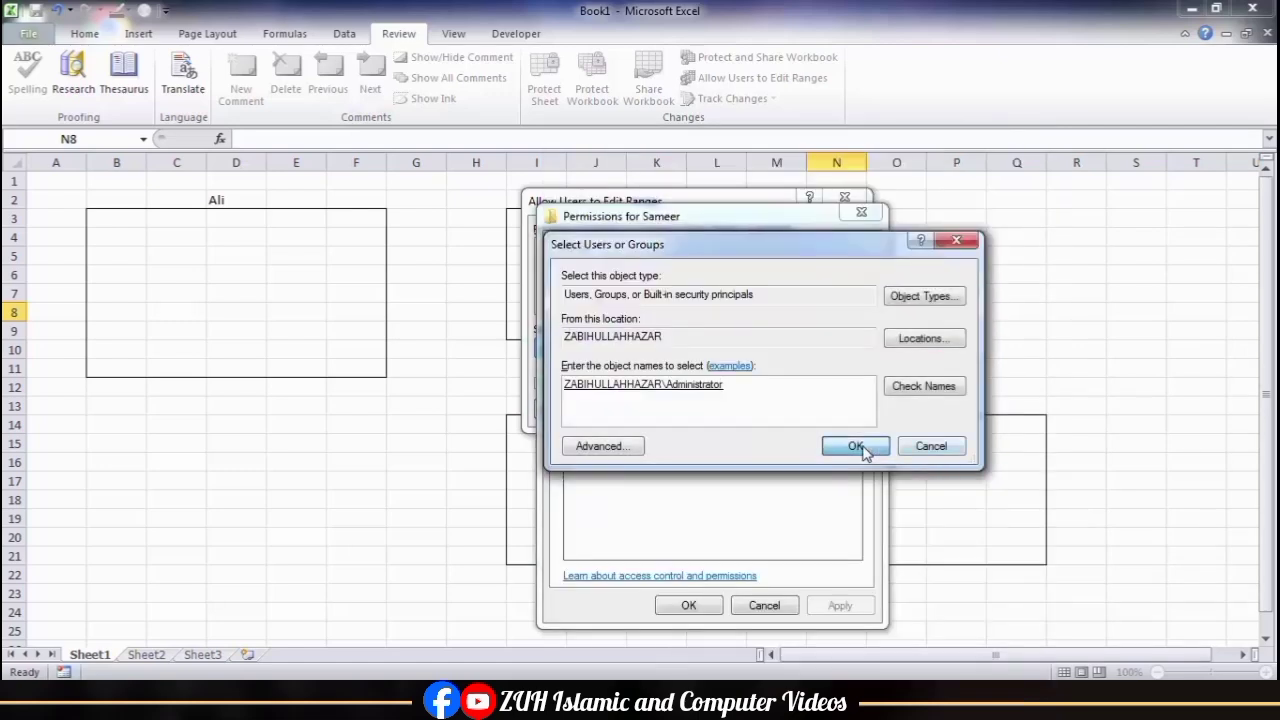
pyautogui.click(858, 447)
pyautogui.click(822, 444)
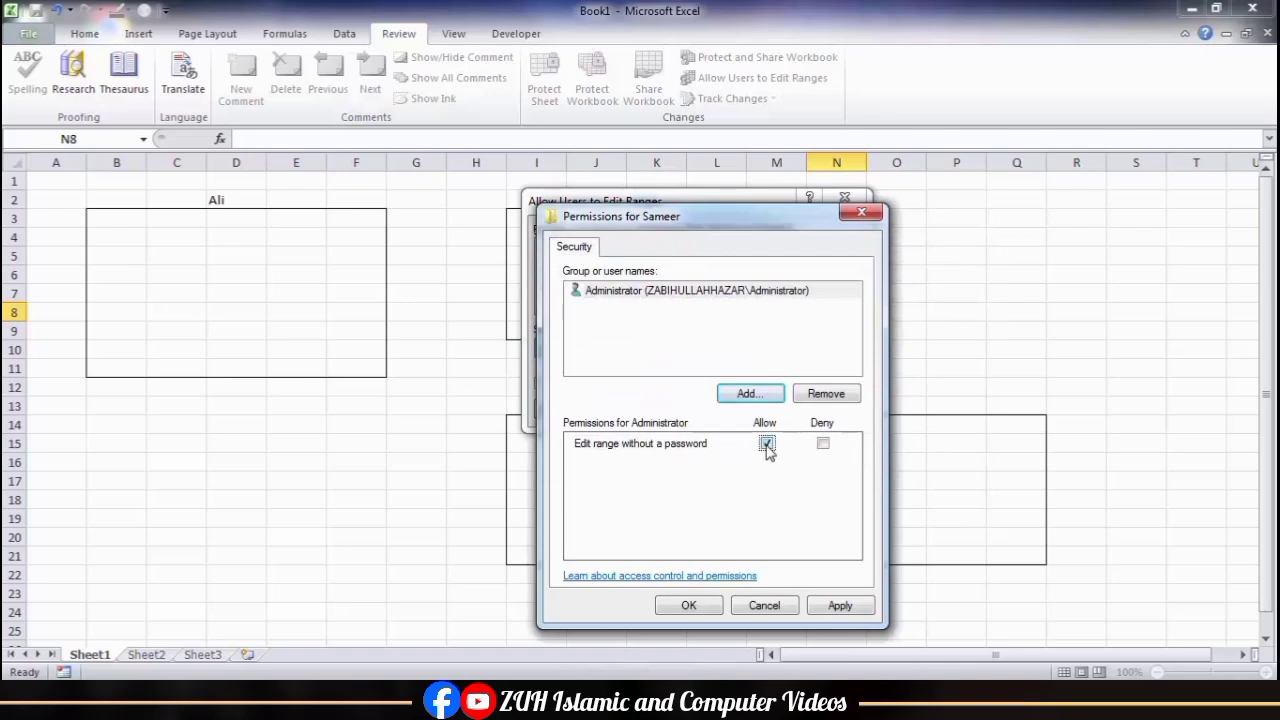
pyautogui.click(764, 605)
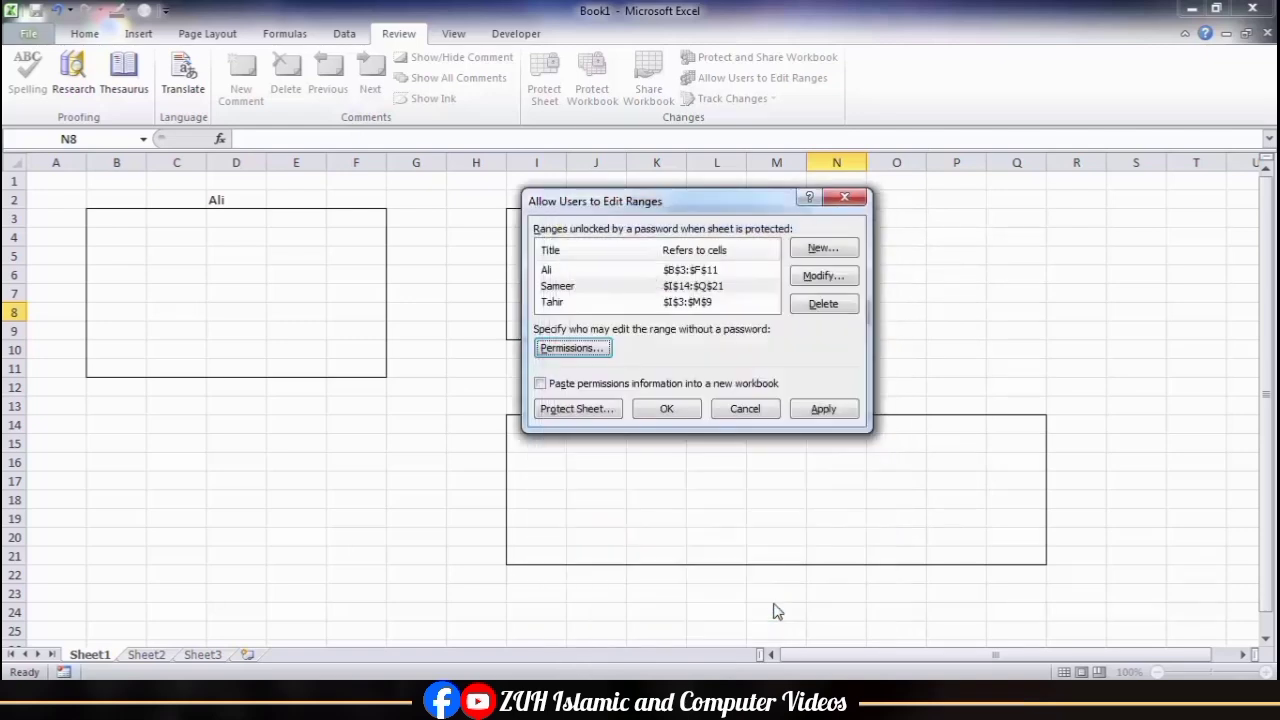
# Step: Protect the sheet with the default permissions, entering and confirming the sheet password
pyautogui.click(562, 414)
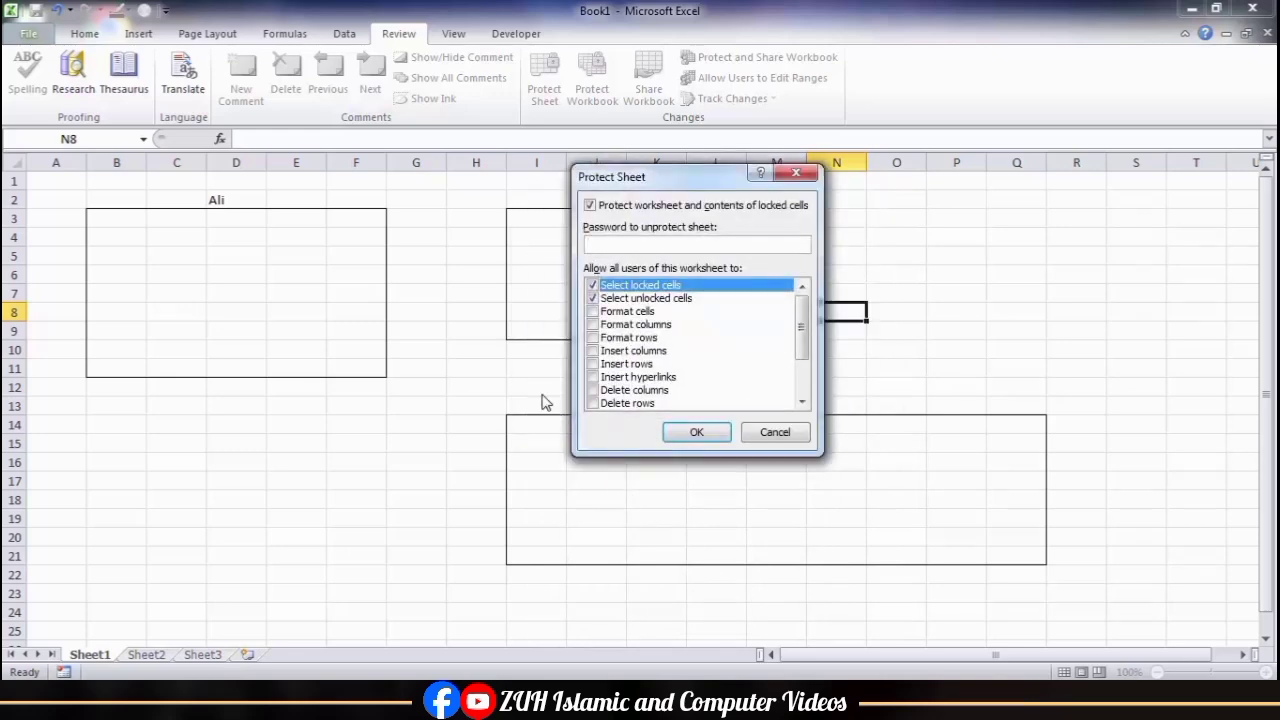
pyautogui.press('Return')
pyautogui.write('1234')
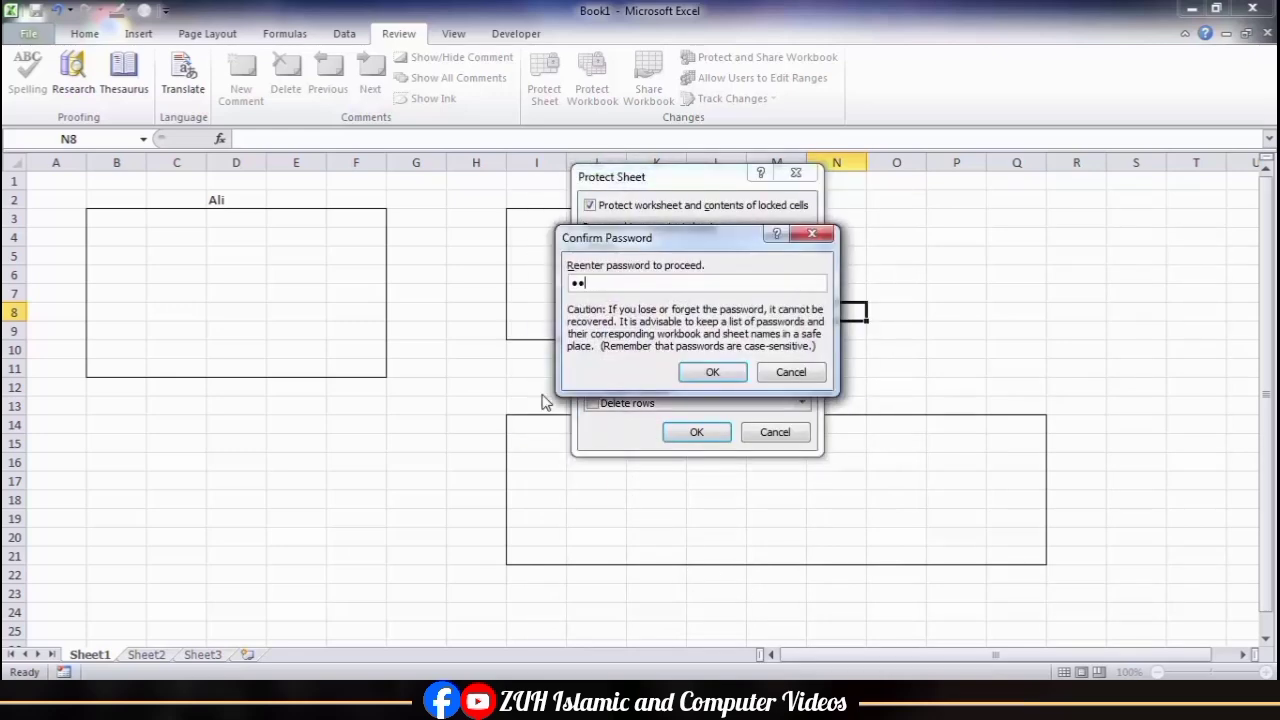
pyautogui.press('Return')
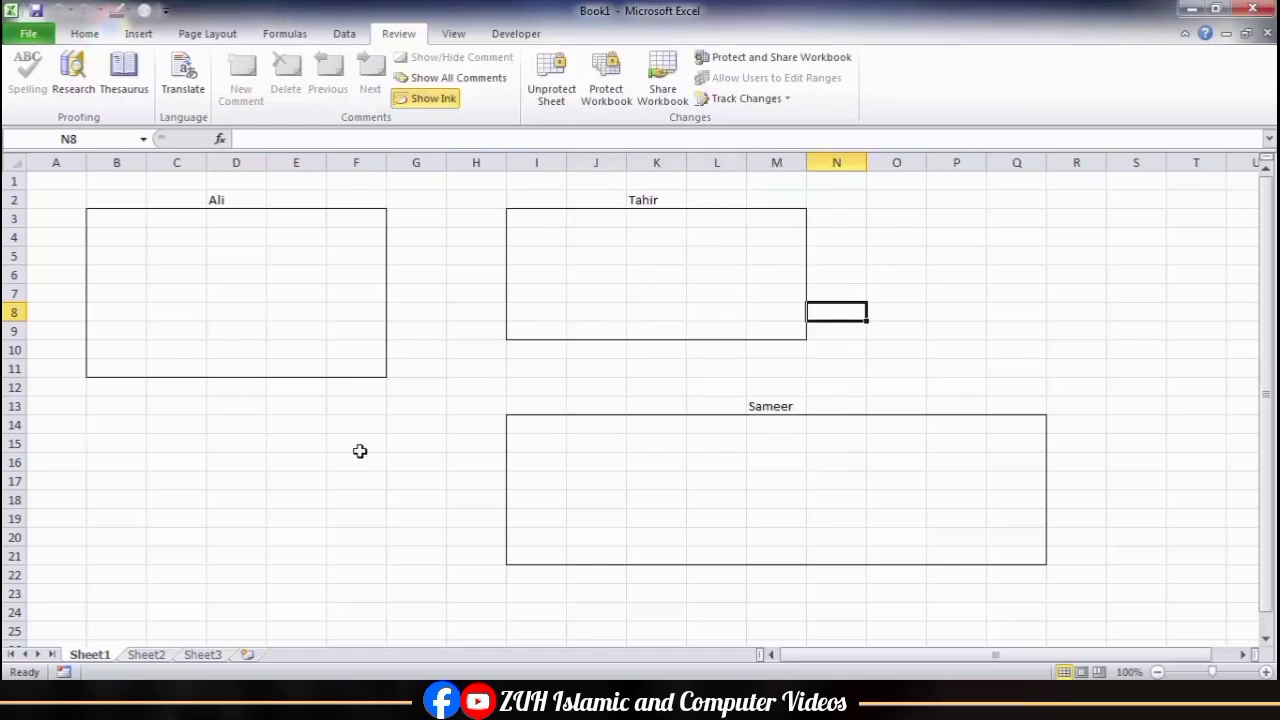
# Step: Unlock the B3:F11 range with its password and enter asd, fsd, fsd, sdf, sf, s, df in C3:C9
pyautogui.click(360, 450)
pyautogui.click(196, 219)
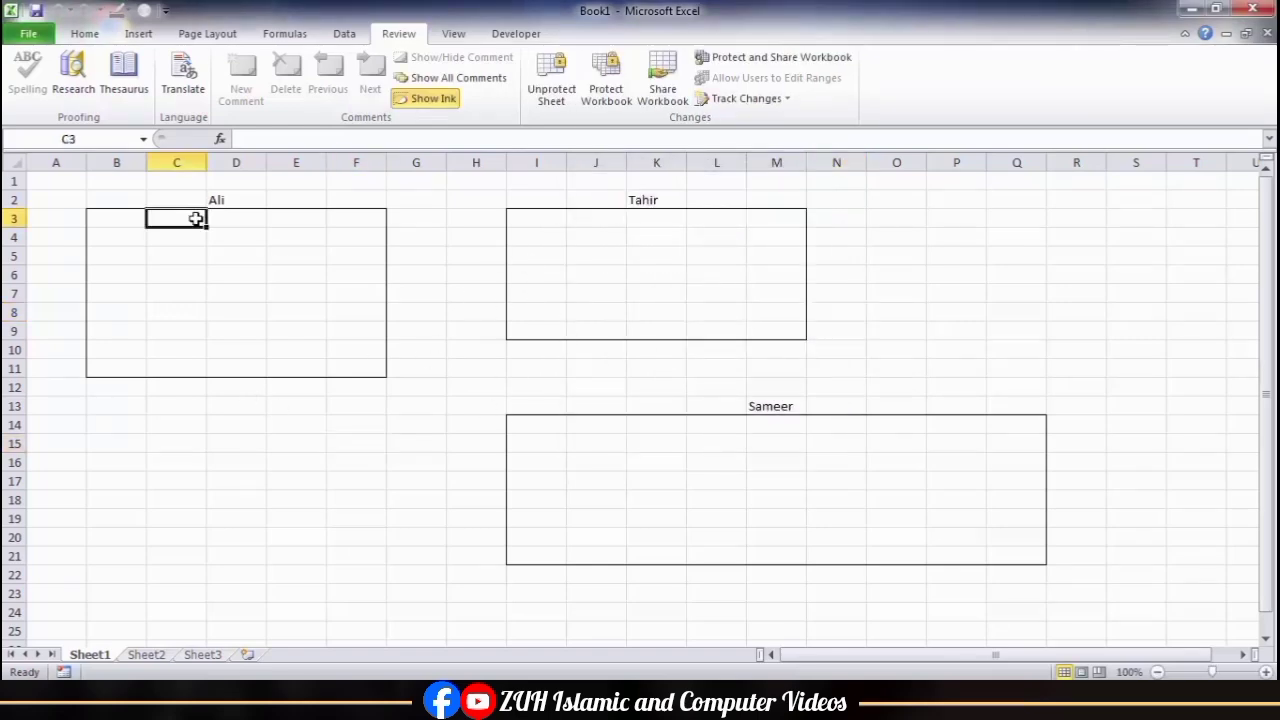
pyautogui.write('•••')
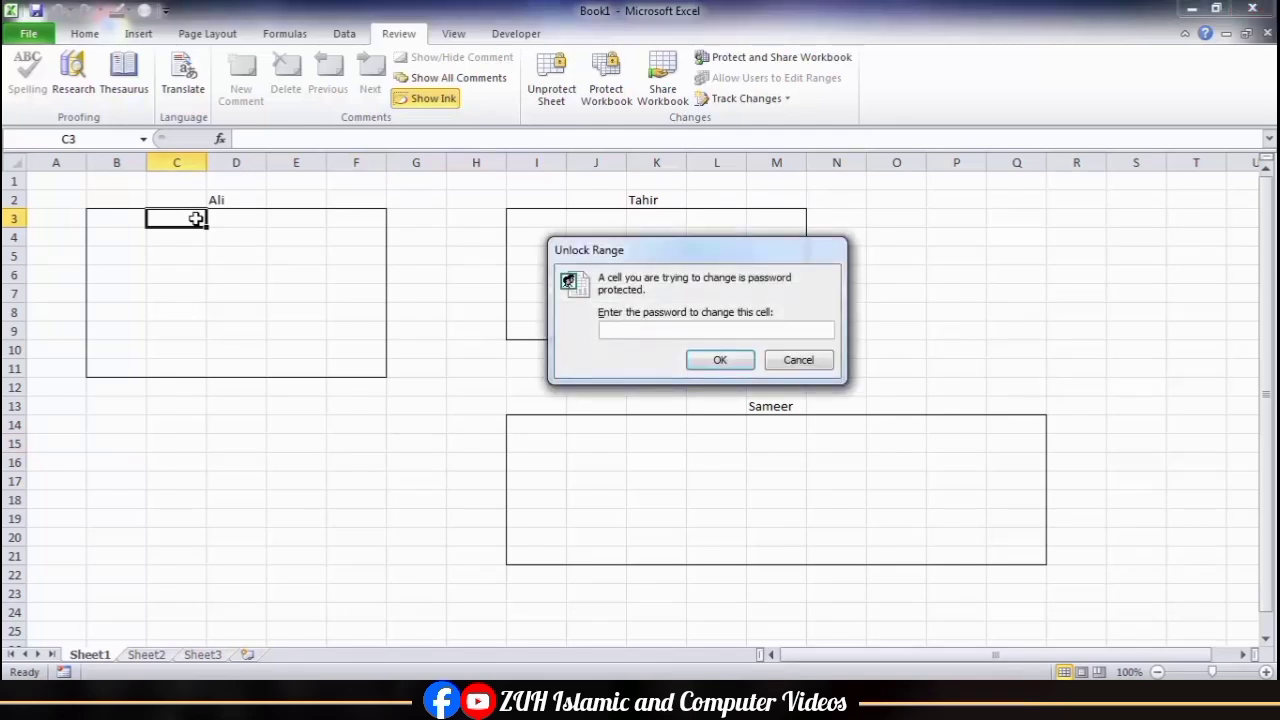
pyautogui.press('Return')
pyautogui.write('asd fsd fsd ')
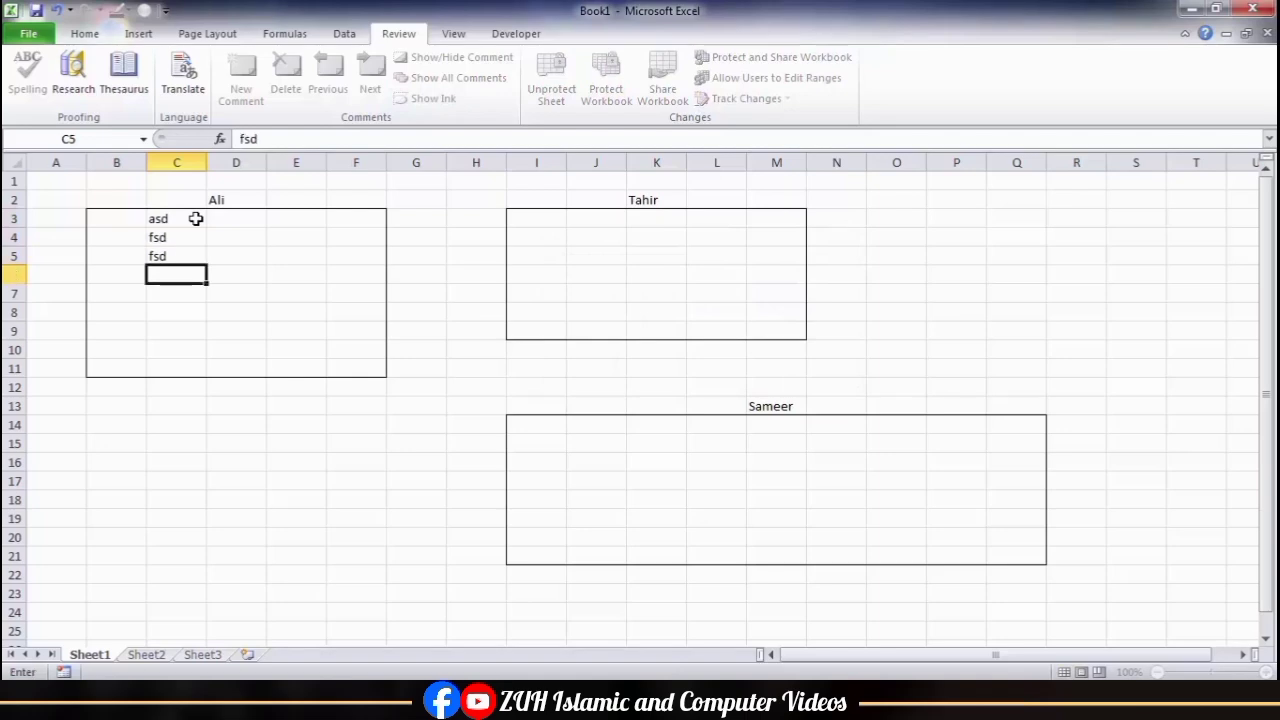
pyautogui.write('sdf sf s df')
pyautogui.click(158, 535)
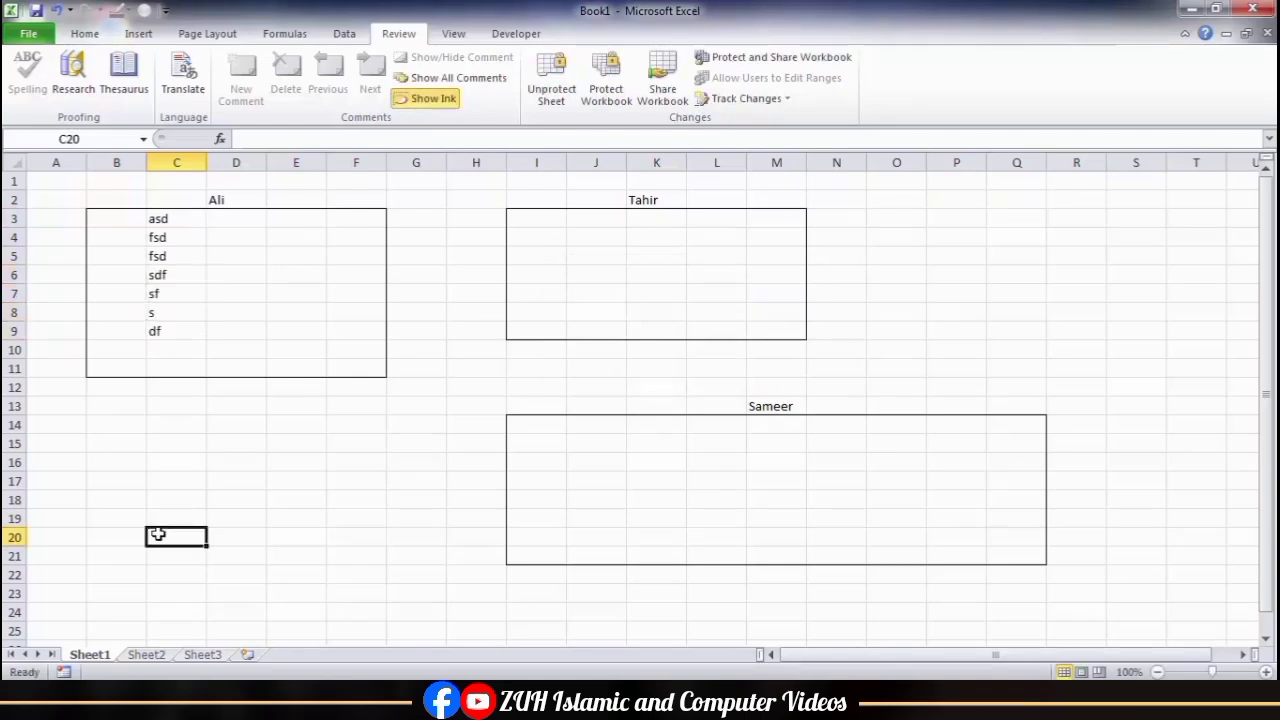
pyautogui.press('Return')
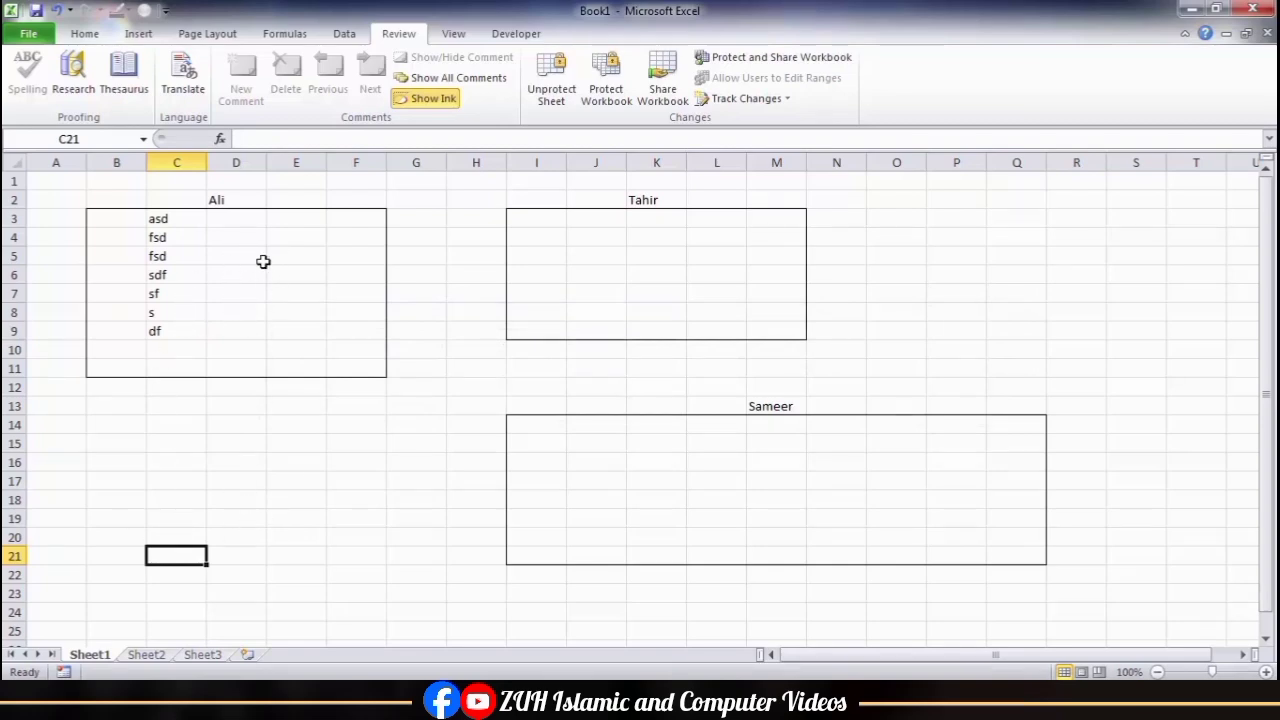
# Step: Unlock the I3:M9 range with its password and enter asd, fs, dfs, dfs, sdf in J4:J8
pyautogui.doubleClick(594, 232)
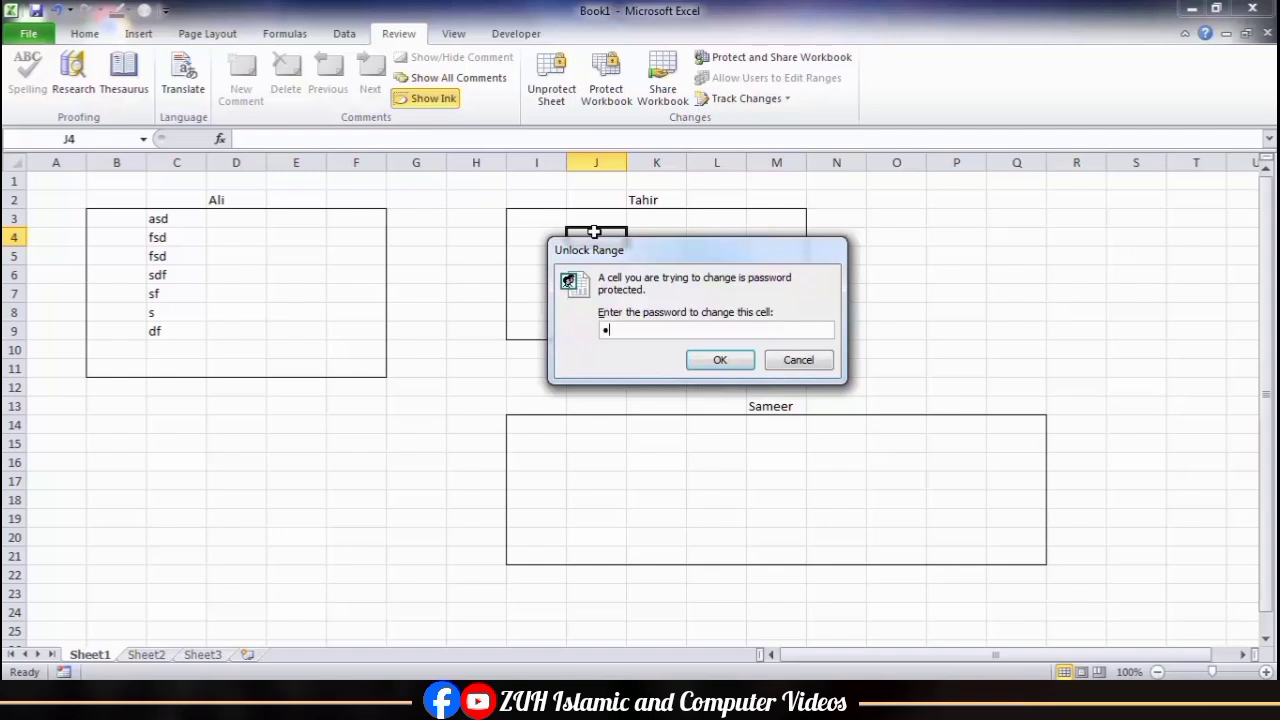
pyautogui.press('Return')
pyautogui.write('asd fs dfs dfs sdf')
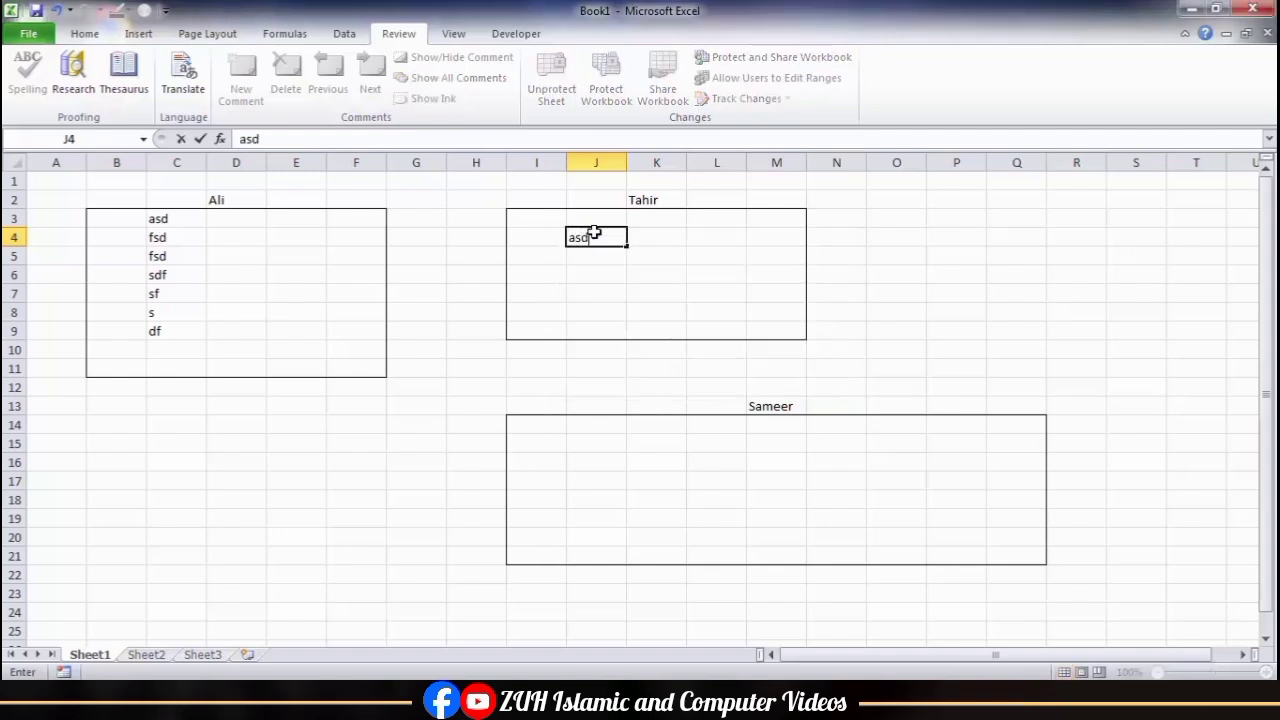
pyautogui.press('Down')
pyautogui.press('Down')
pyautogui.press('Down')
pyautogui.press('Down')
pyautogui.press('Down')
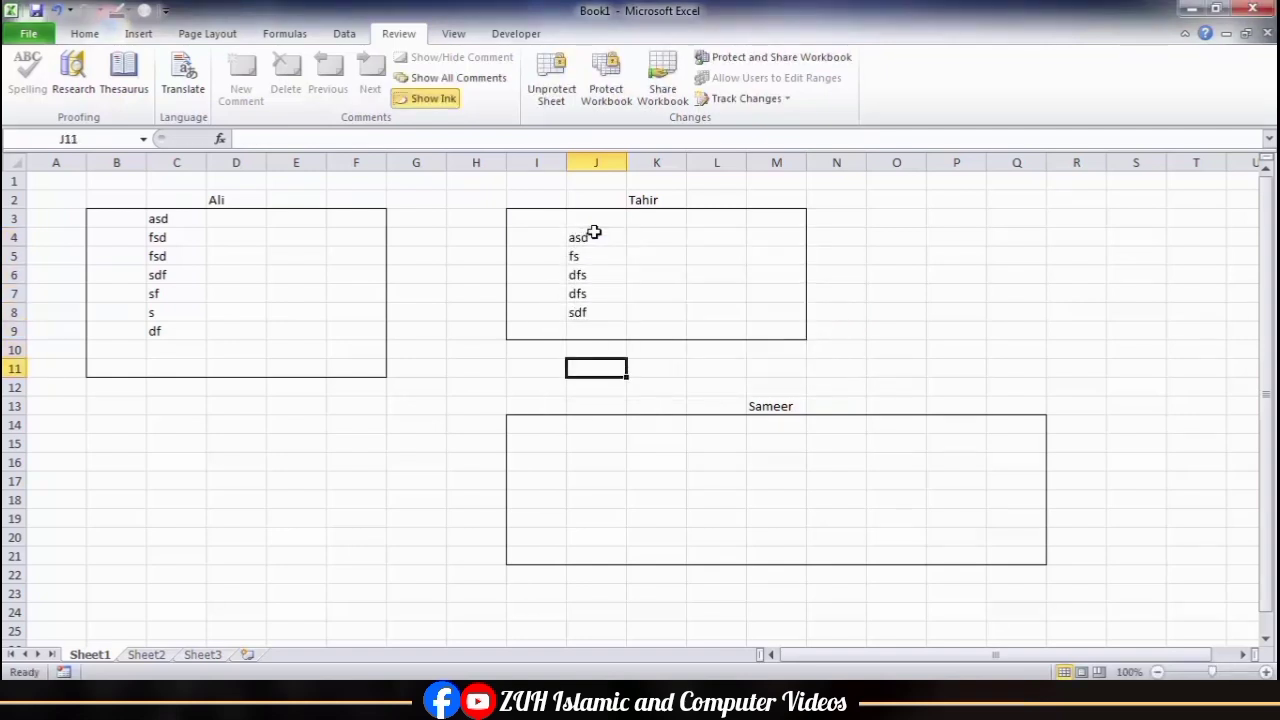
# Step: Unlock the I14:Q21 range with its password and enter asdf, s, df, sdf, sdf, sdf in J14:J19
pyautogui.write('asd')
pyautogui.press('Return')
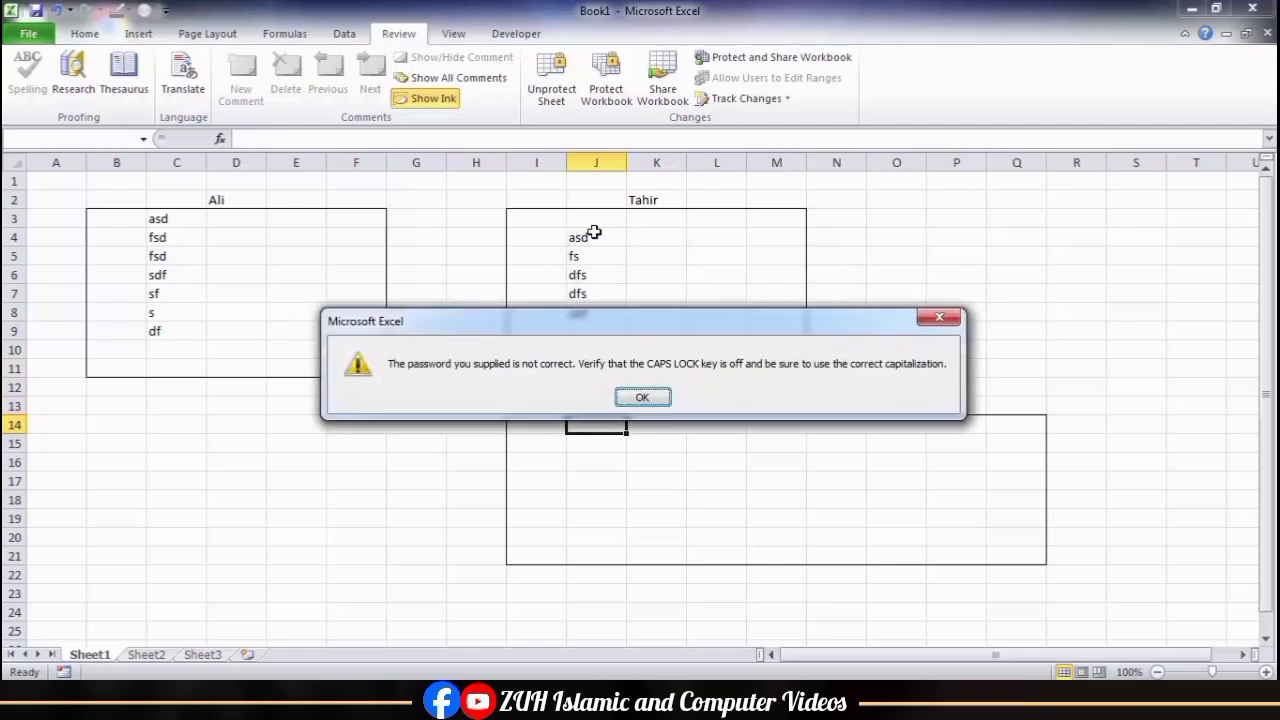
pyautogui.press('Return')
pyautogui.write('asdf')
pyautogui.press('Return')
pyautogui.press('Return')
pyautogui.write('a')
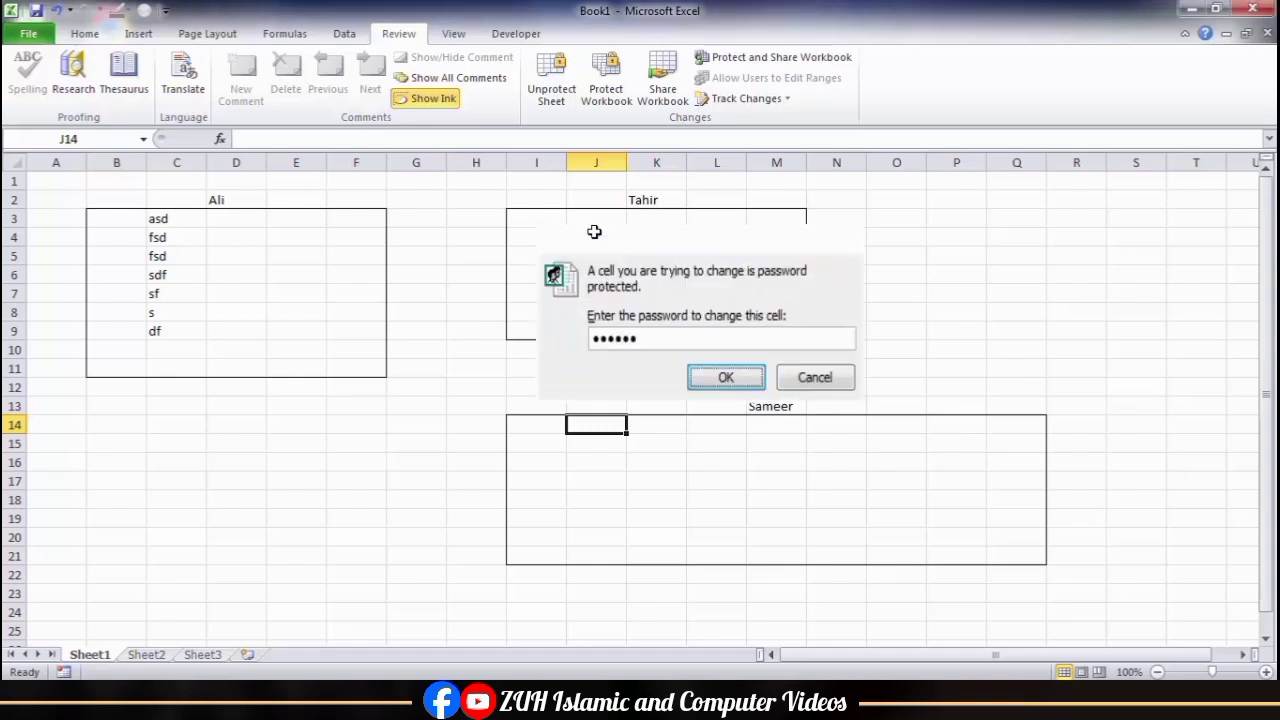
pyautogui.press('Return')
pyautogui.write('asdf s df sdf sdf sdf')
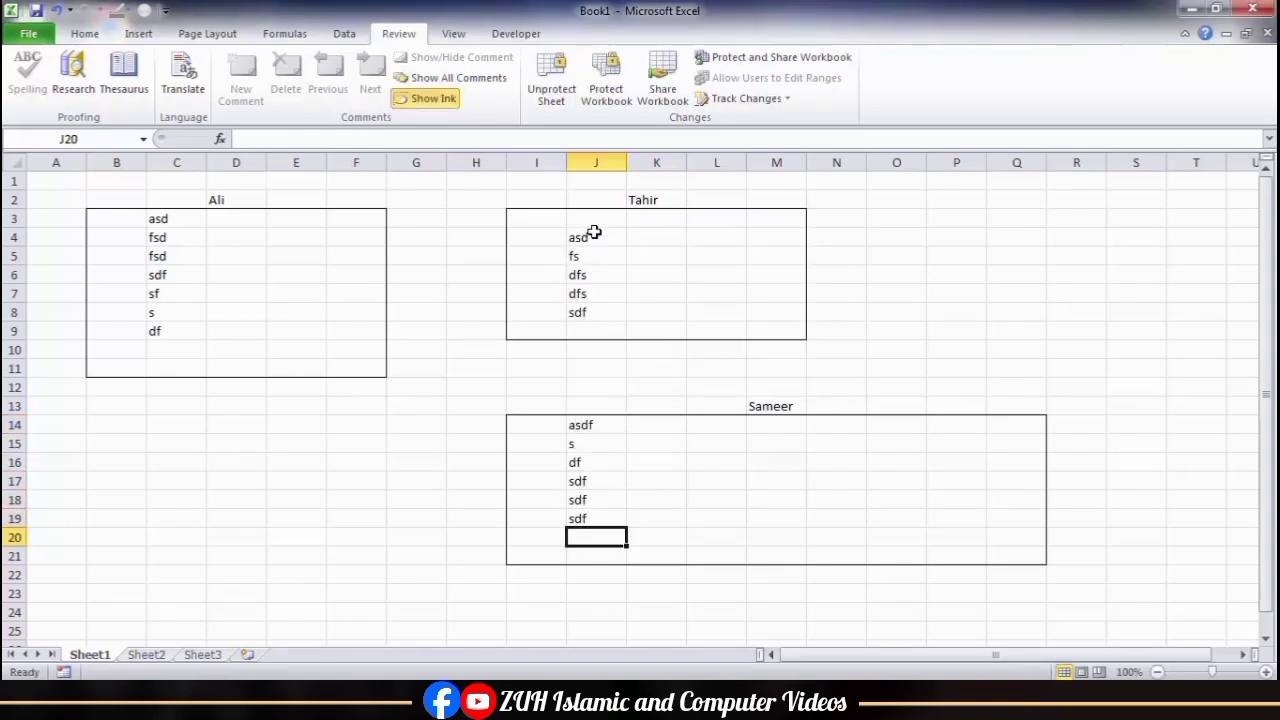
# Step: Unprotect the sheet by entering its sheet password
pyautogui.click(692, 252)
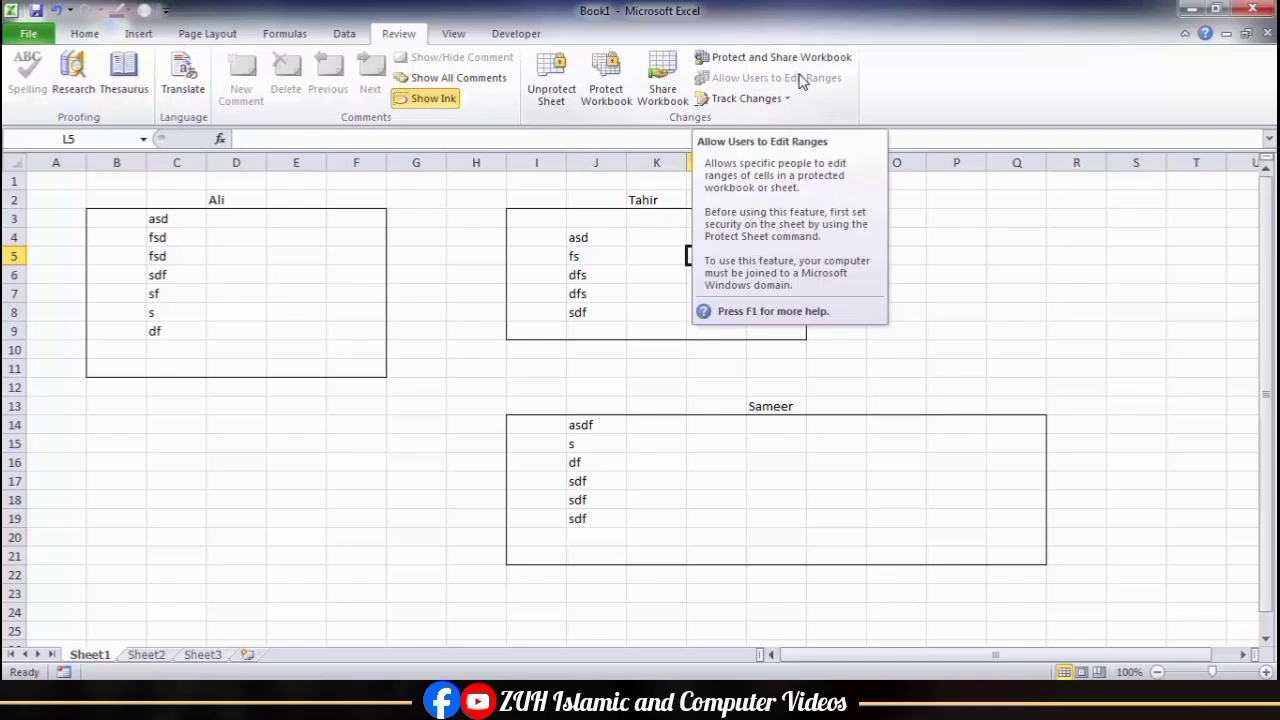
pyautogui.click(545, 90)
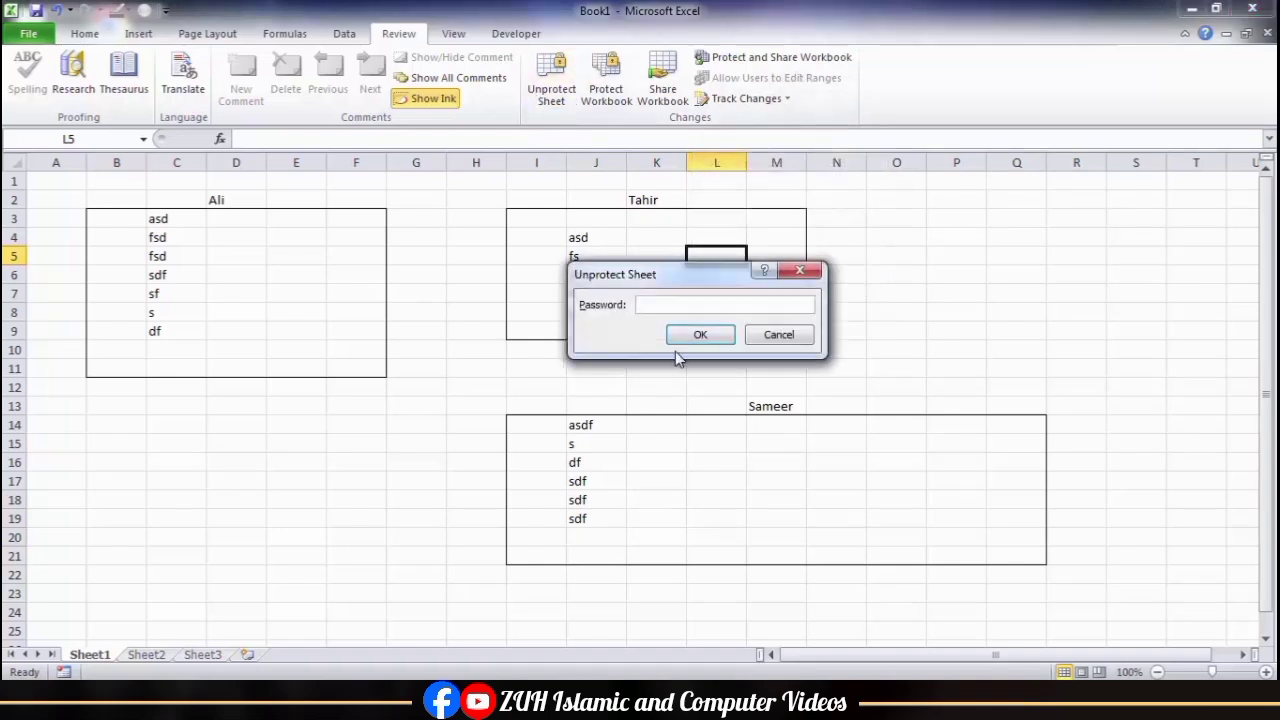
pyautogui.press('Return')
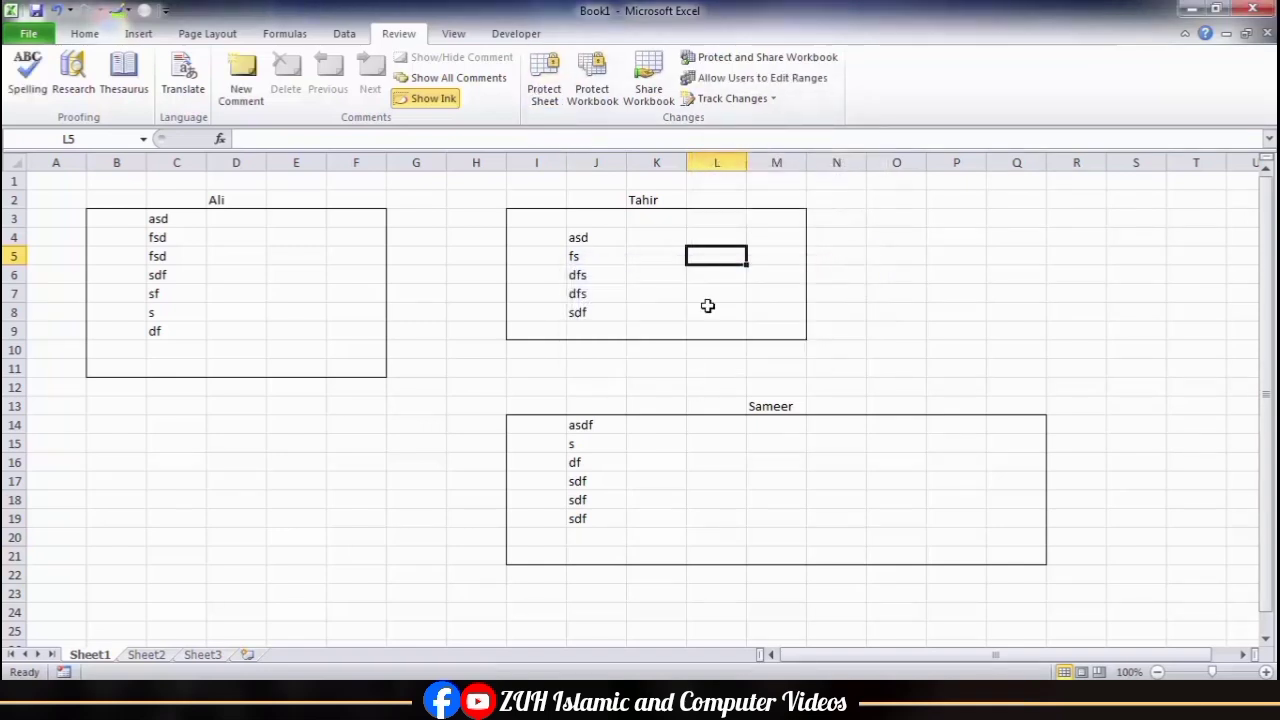
# Step: Review the list of editable ranges and the option for modifying them
pyautogui.click(742, 80)
pyautogui.moveTo(724, 207); pyautogui.dragTo(604, 186)
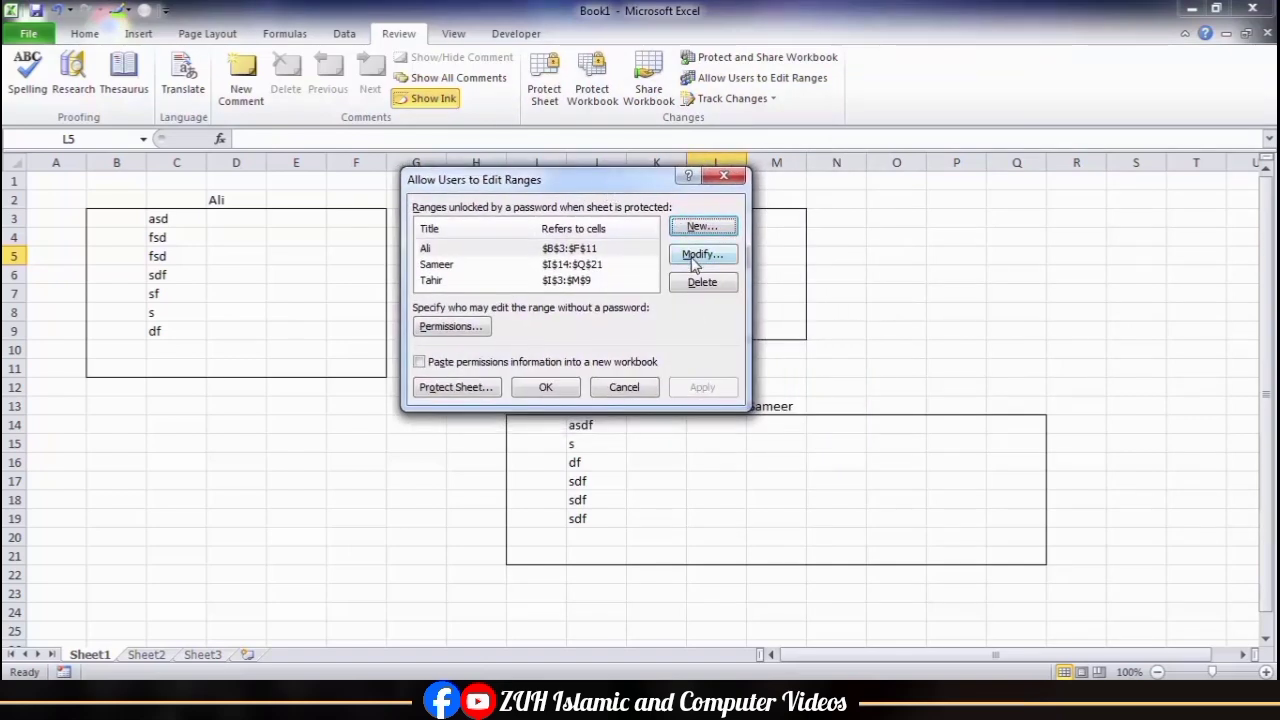
pyautogui.click(722, 176)
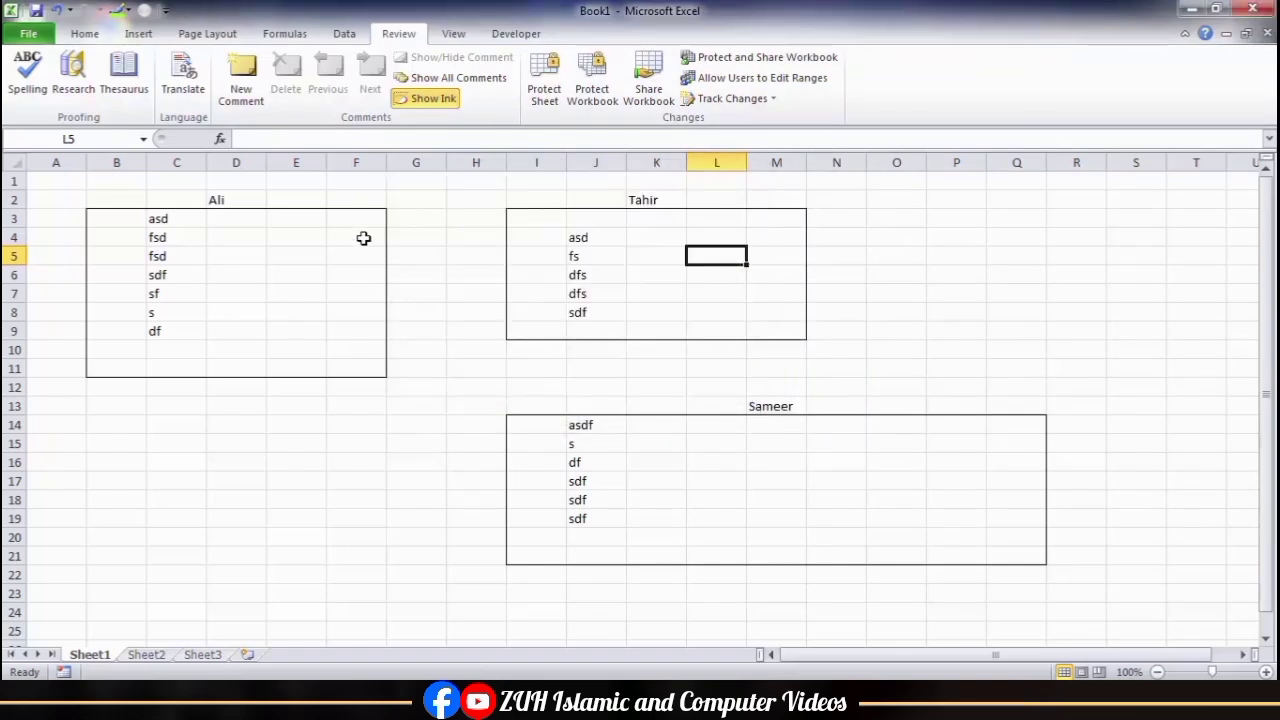
# Step: Remove all borders from F3:F11 at the edge of the first box
pyautogui.moveTo(355, 217); pyautogui.dragTo(364, 368)
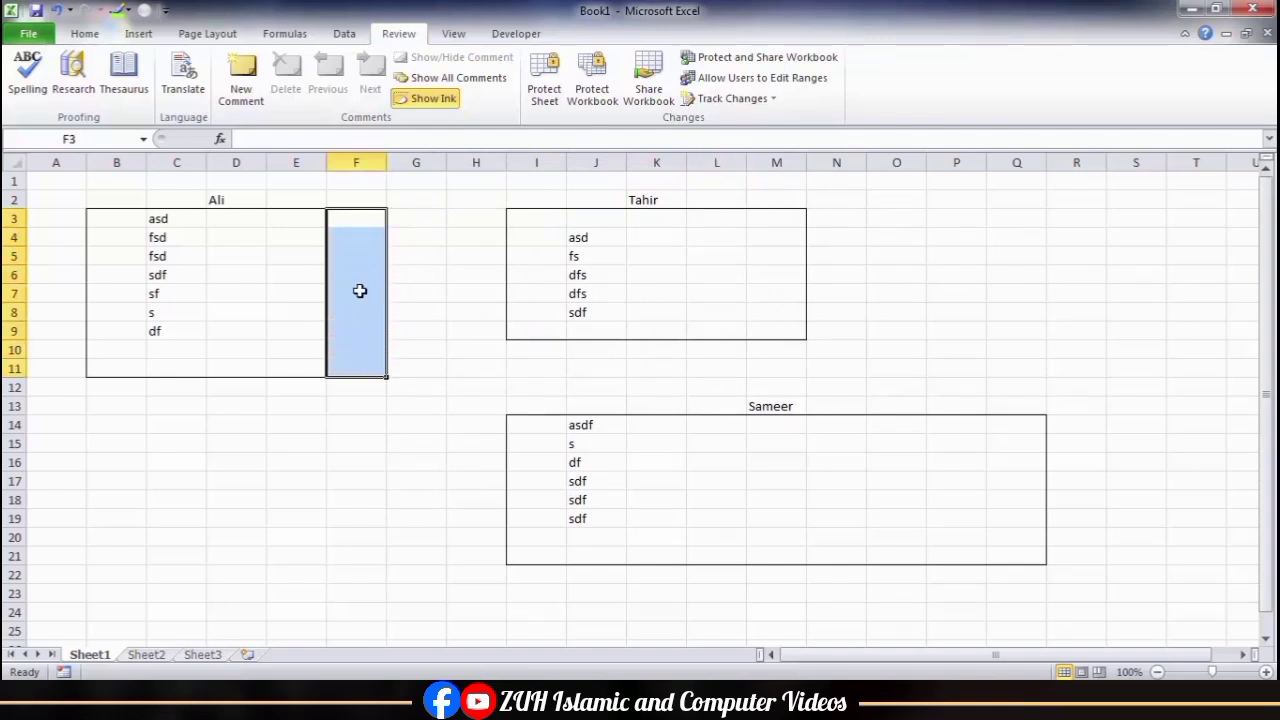
pyautogui.click(85, 33)
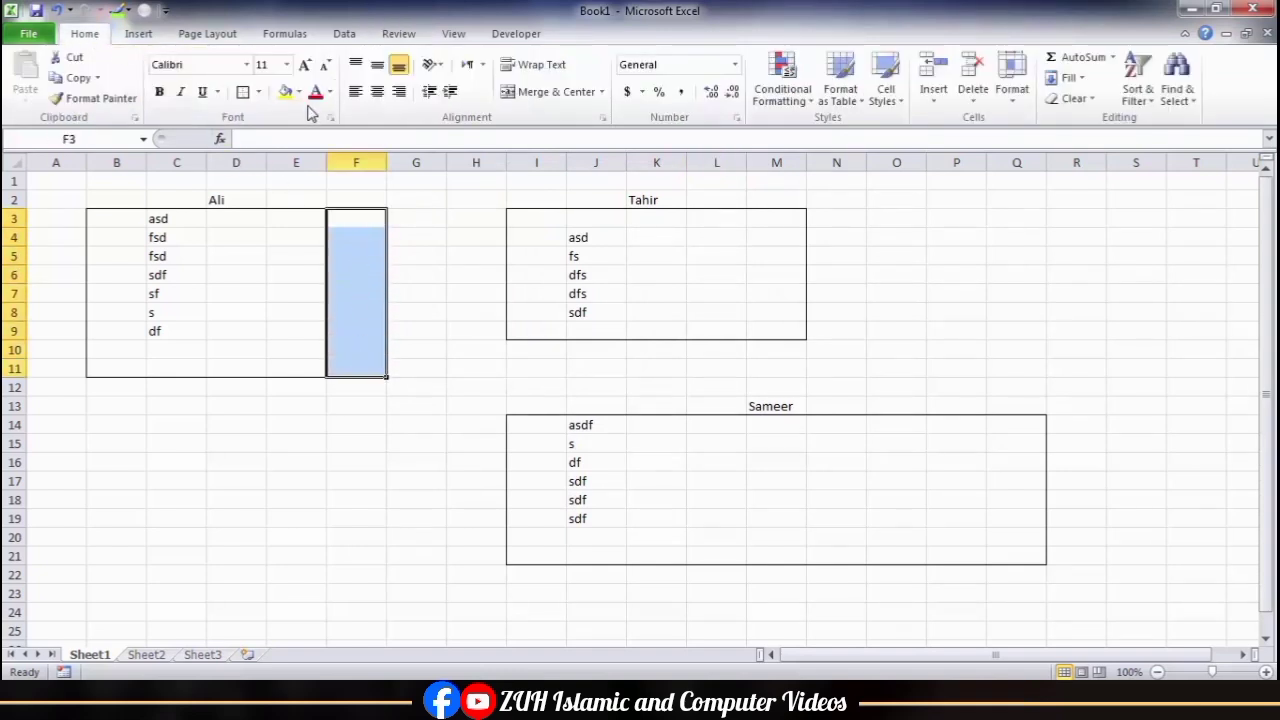
pyautogui.click(259, 92)
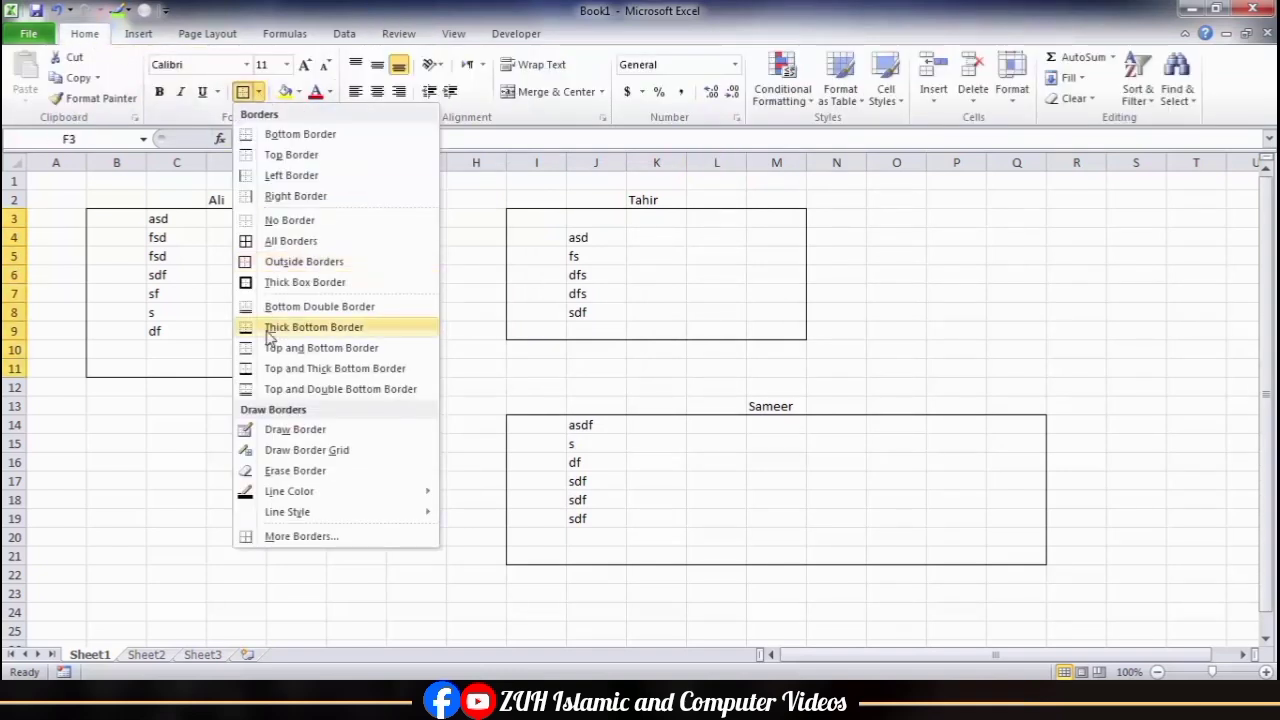
pyautogui.click(290, 219)
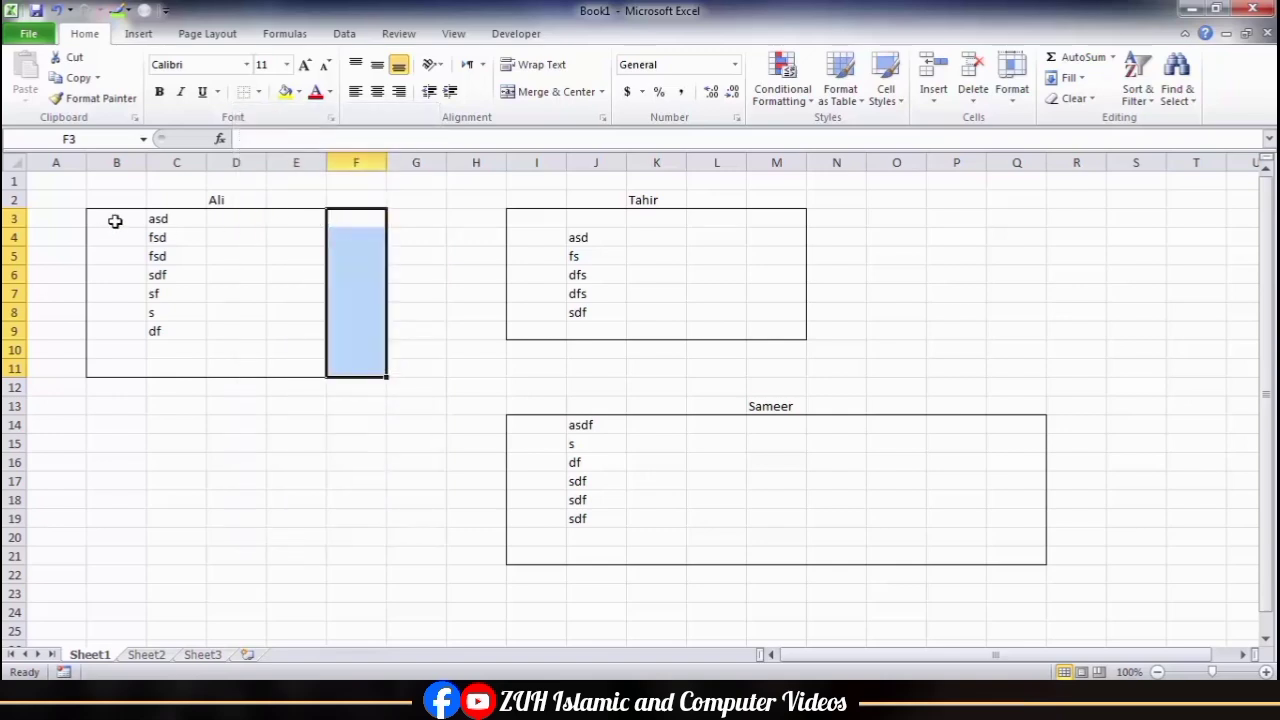
# Step: Add a right border to B3:E11 to close off the narrowed first box
pyautogui.moveTo(114, 220); pyautogui.dragTo(323, 371)
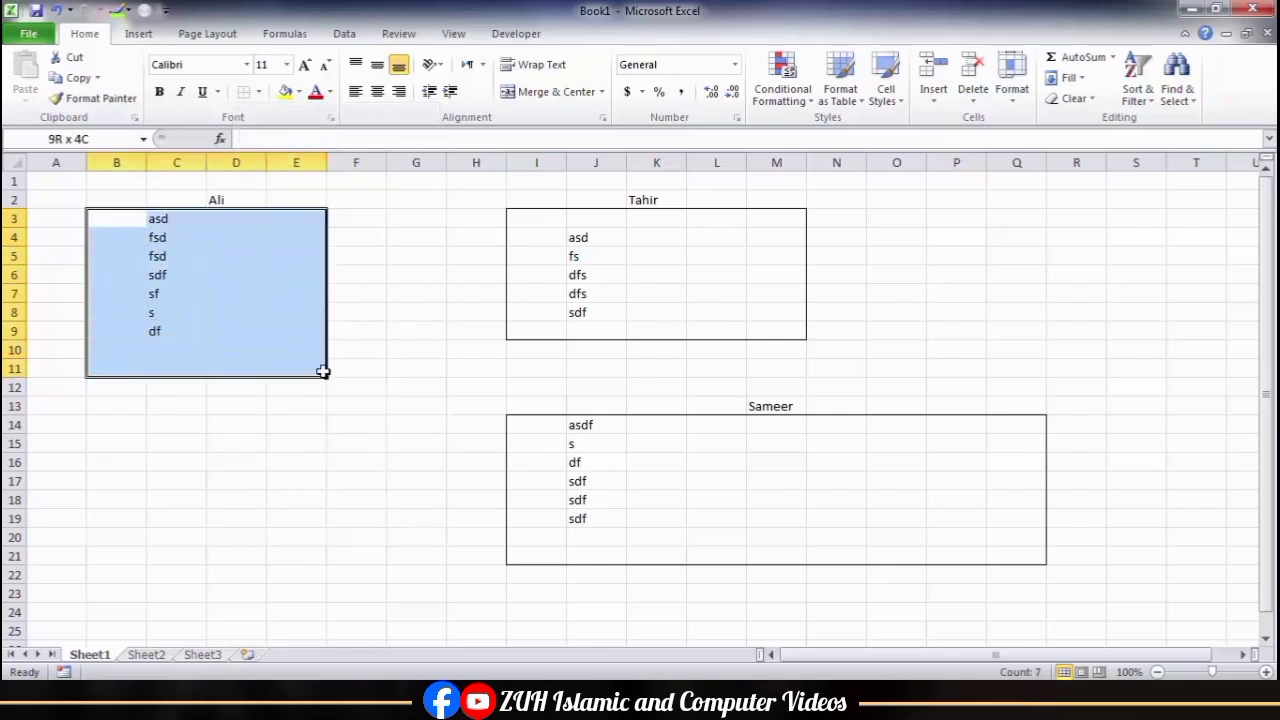
pyautogui.click(259, 92)
pyautogui.click(300, 196)
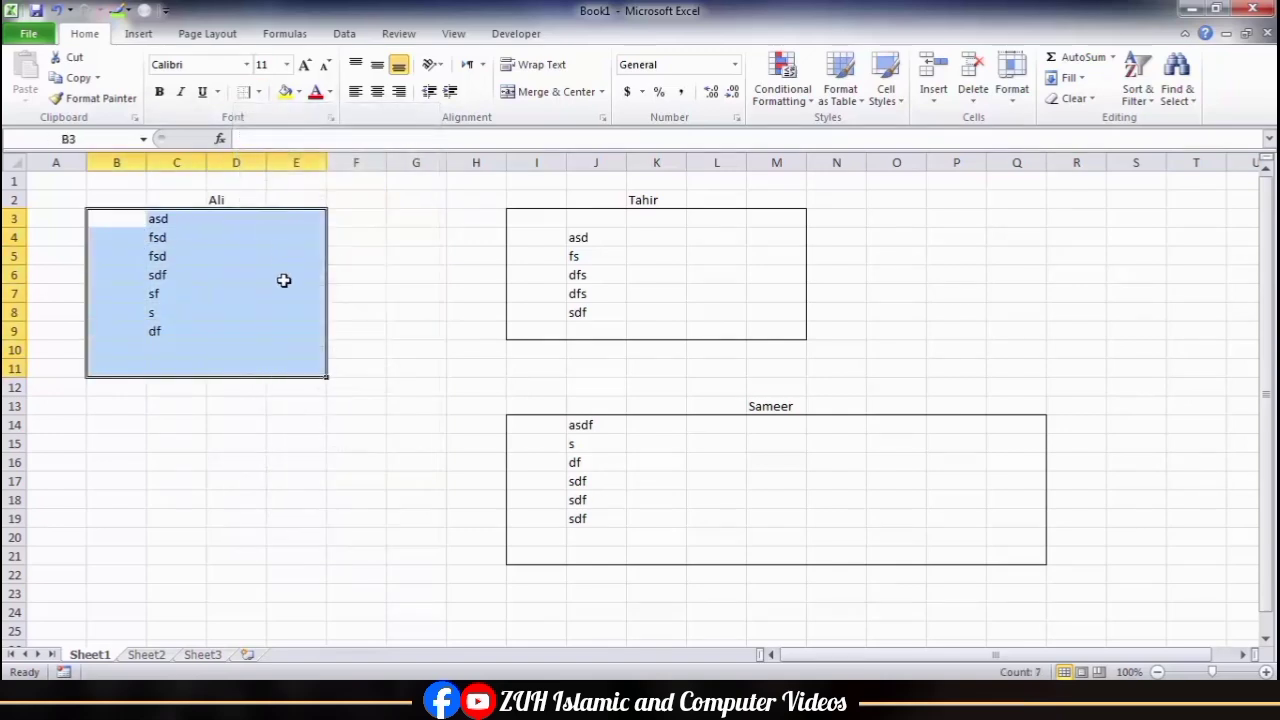
pyautogui.click(398, 297)
pyautogui.click(398, 33)
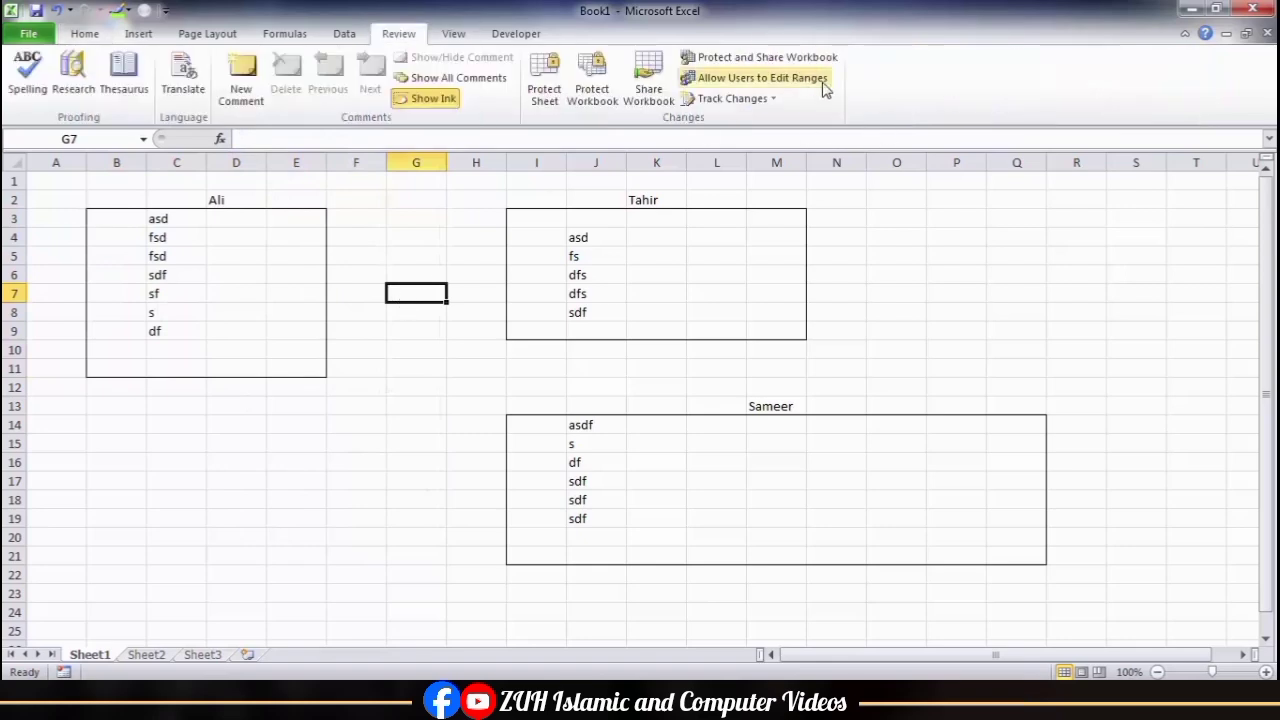
# Step: Modify the first user's editable range so that it refers to cells B3:E11
pyautogui.click(787, 85)
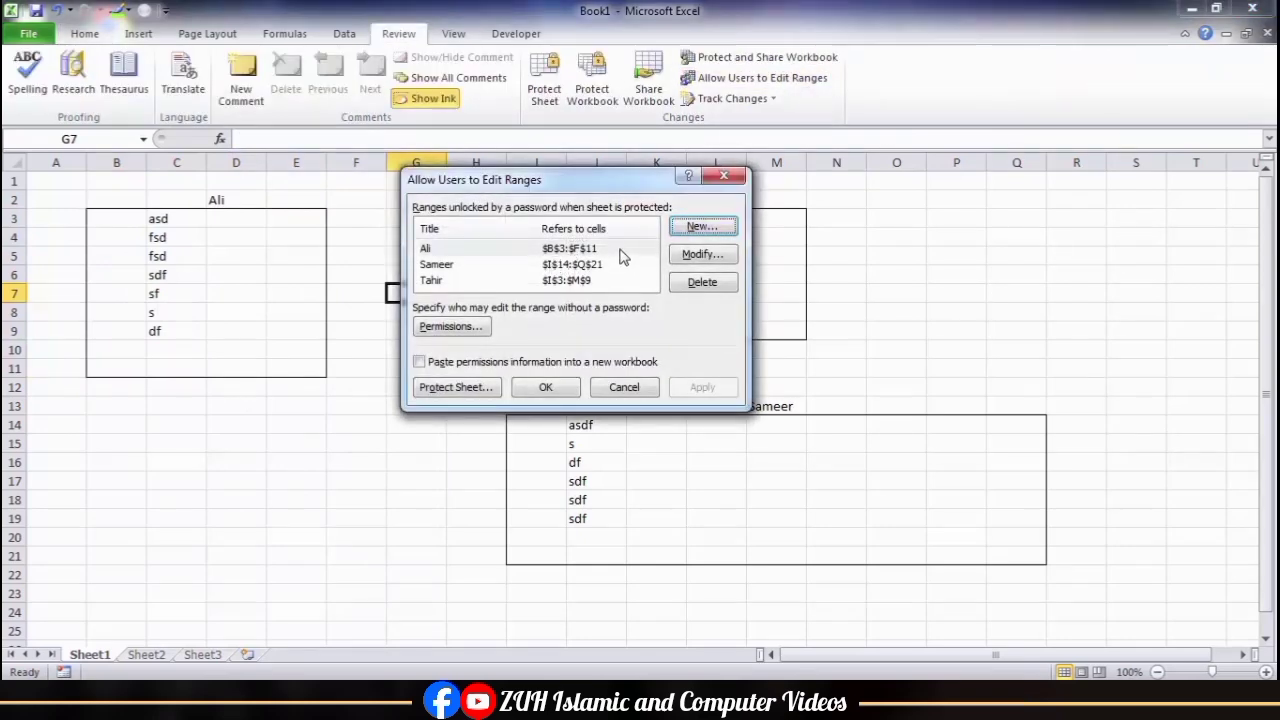
pyautogui.click(622, 249)
pyautogui.click(700, 254)
pyautogui.click(532, 291)
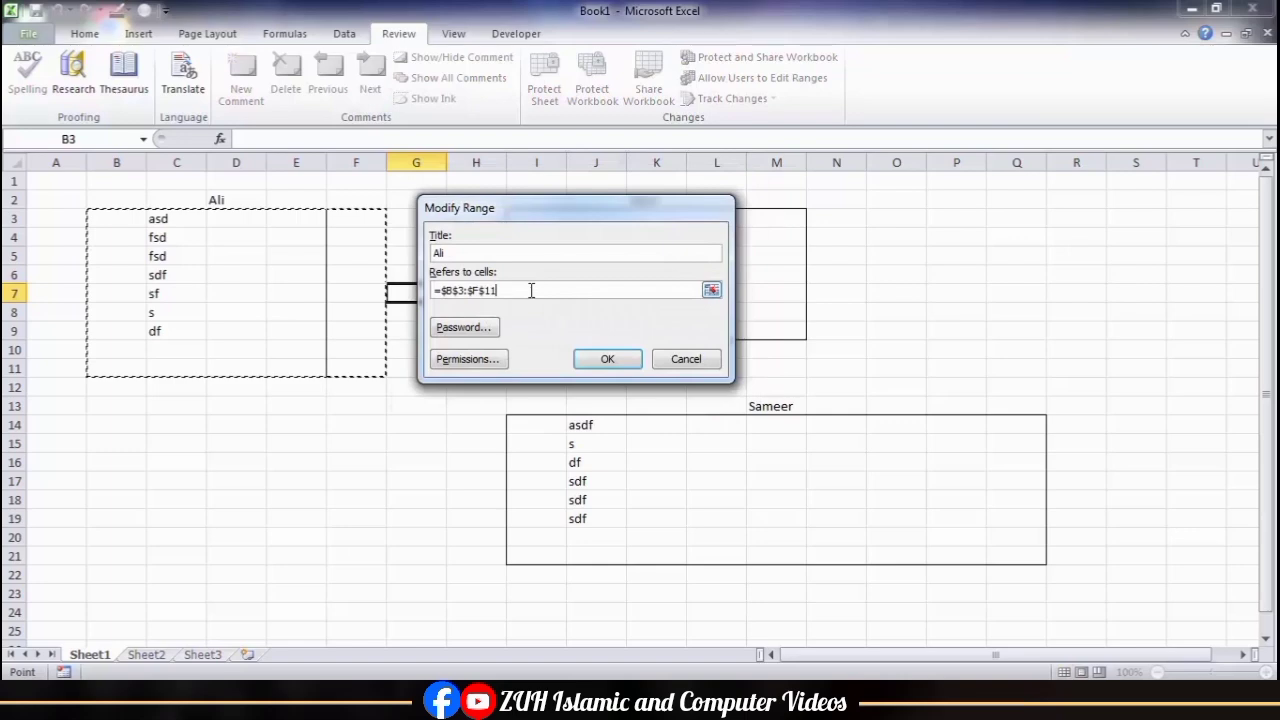
pyautogui.moveTo(135, 222); pyautogui.dragTo(280, 366)
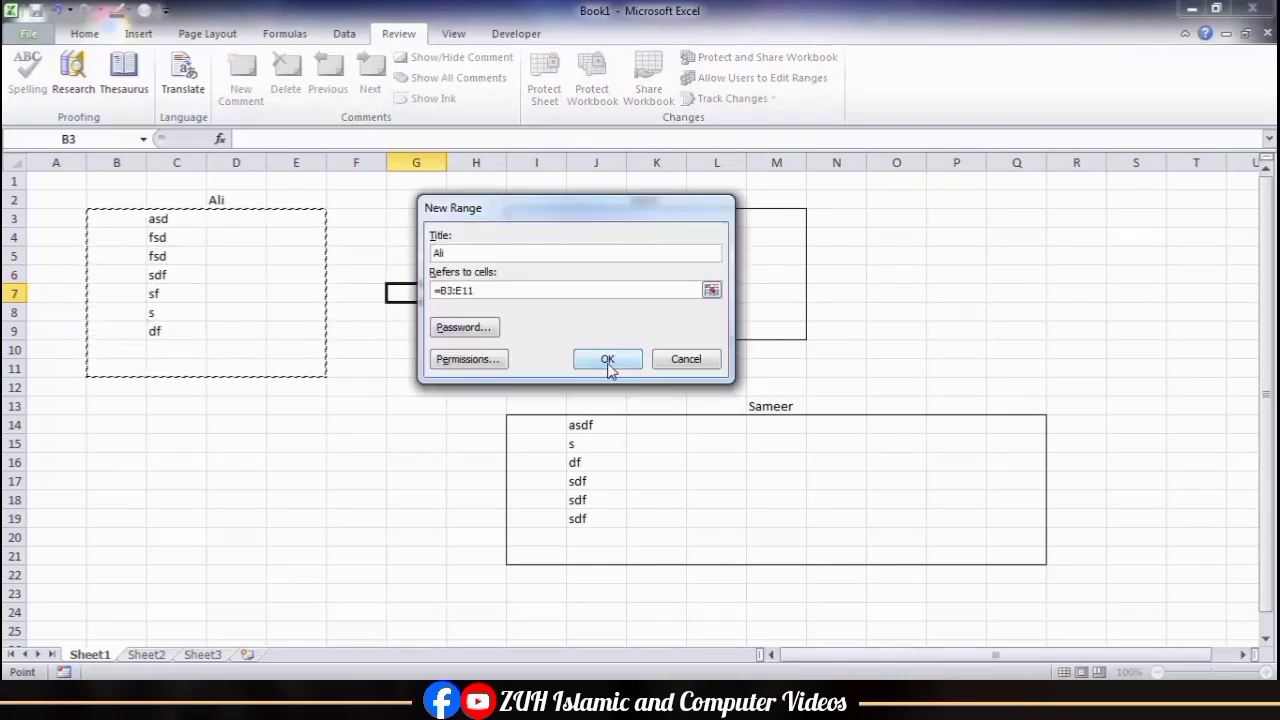
pyautogui.click(606, 358)
# Step: Set and confirm a new range password for the B3:E11 editable range
pyautogui.click(700, 254)
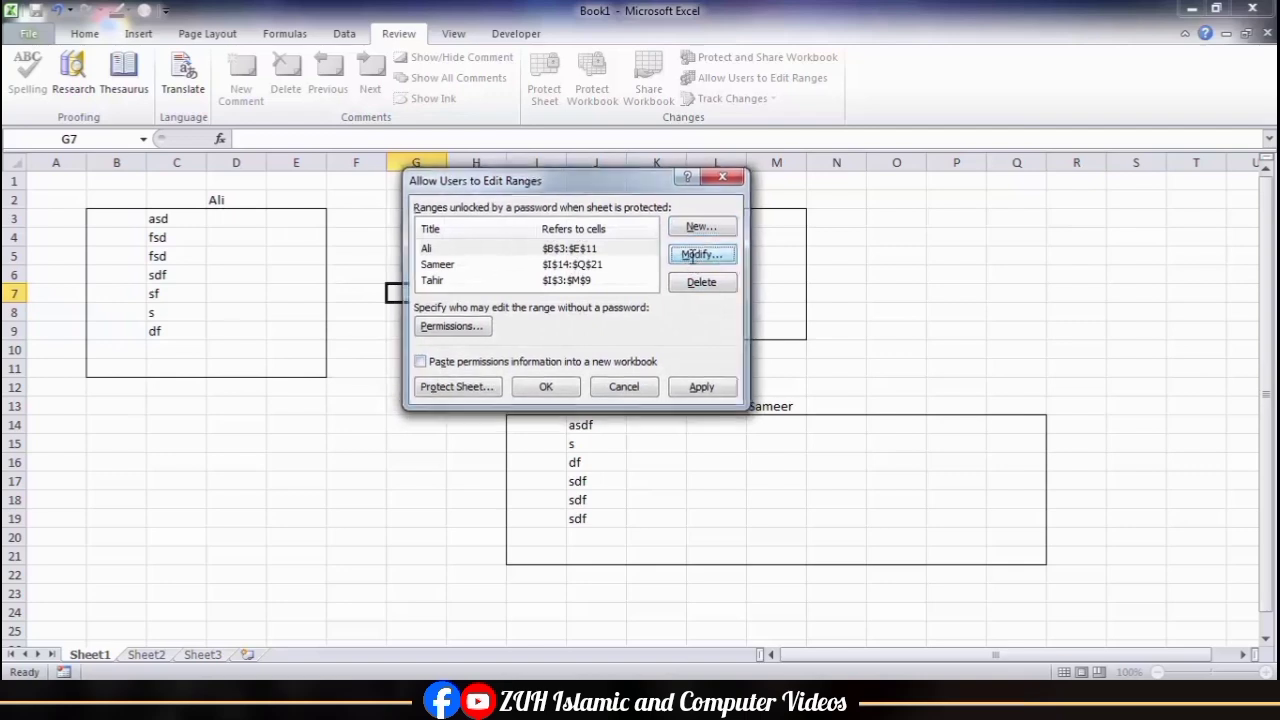
pyautogui.click(460, 327)
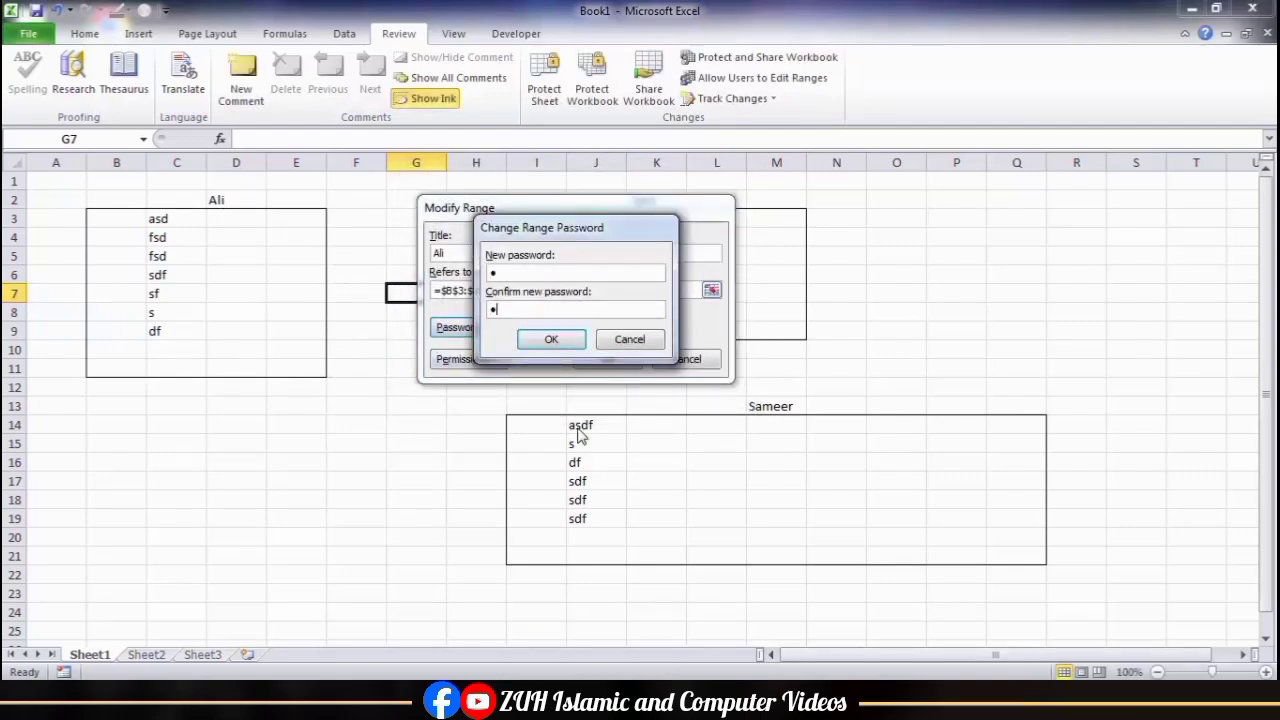
pyautogui.press('Return')
pyautogui.click(604, 360)
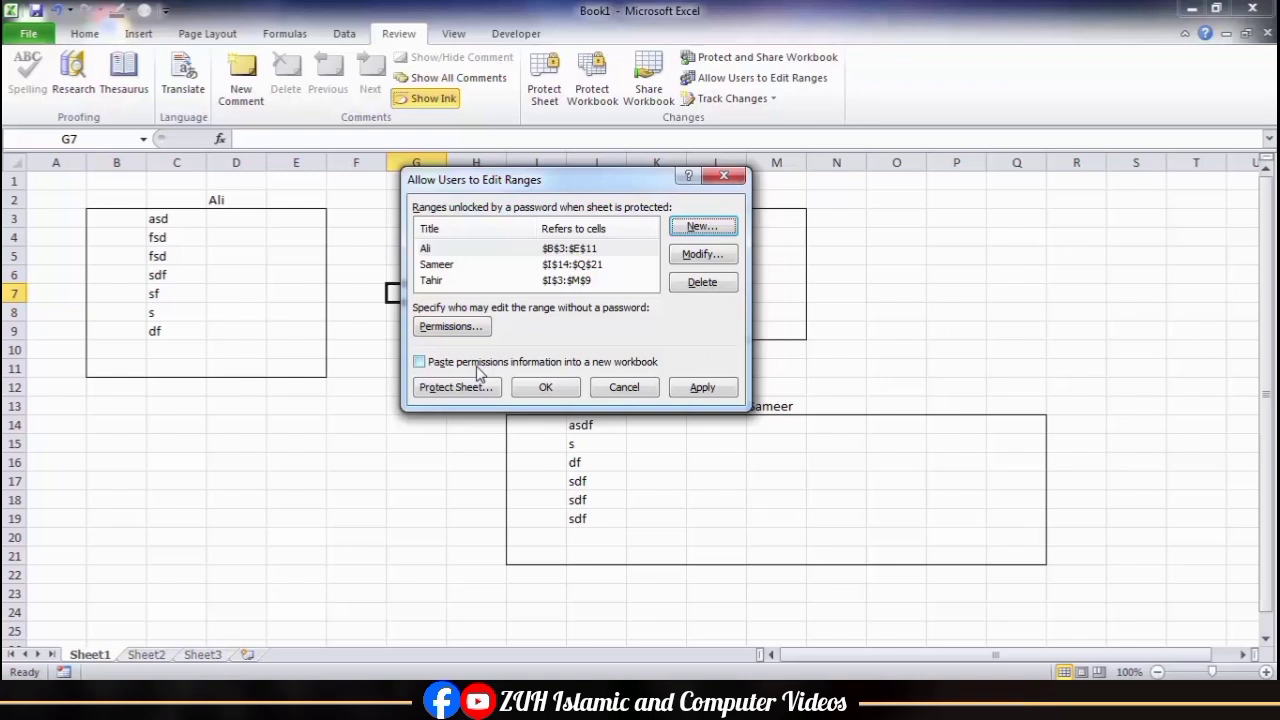
# Step: Paste the range permissions information into a new workbook and review its range titles, cells, password protection and users
pyautogui.click(477, 364)
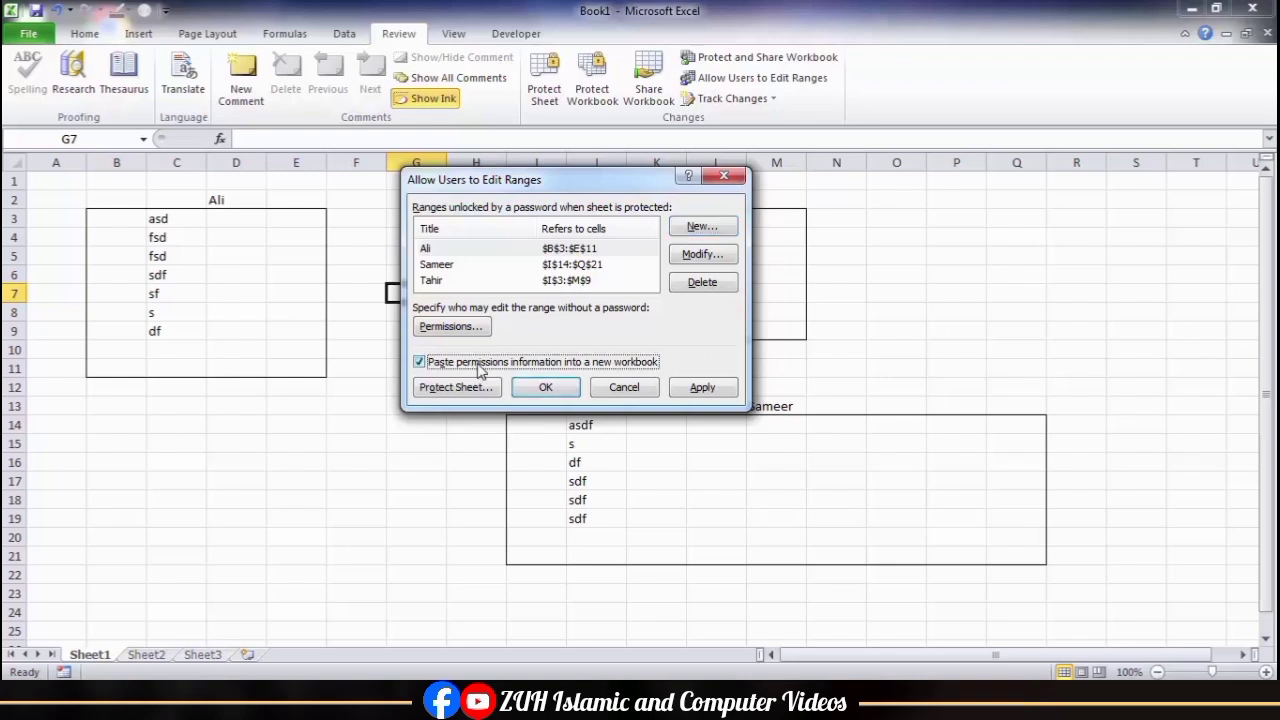
pyautogui.click(550, 390)
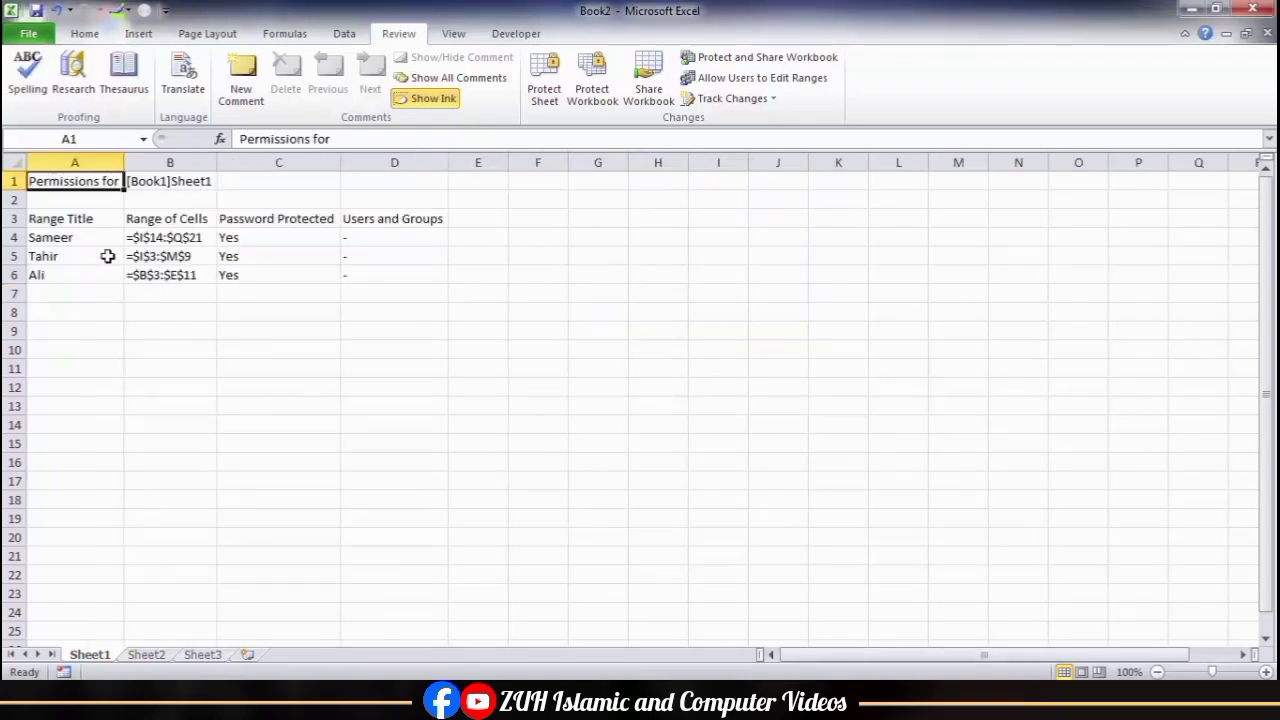
pyautogui.moveTo(84, 238); pyautogui.dragTo(228, 248)
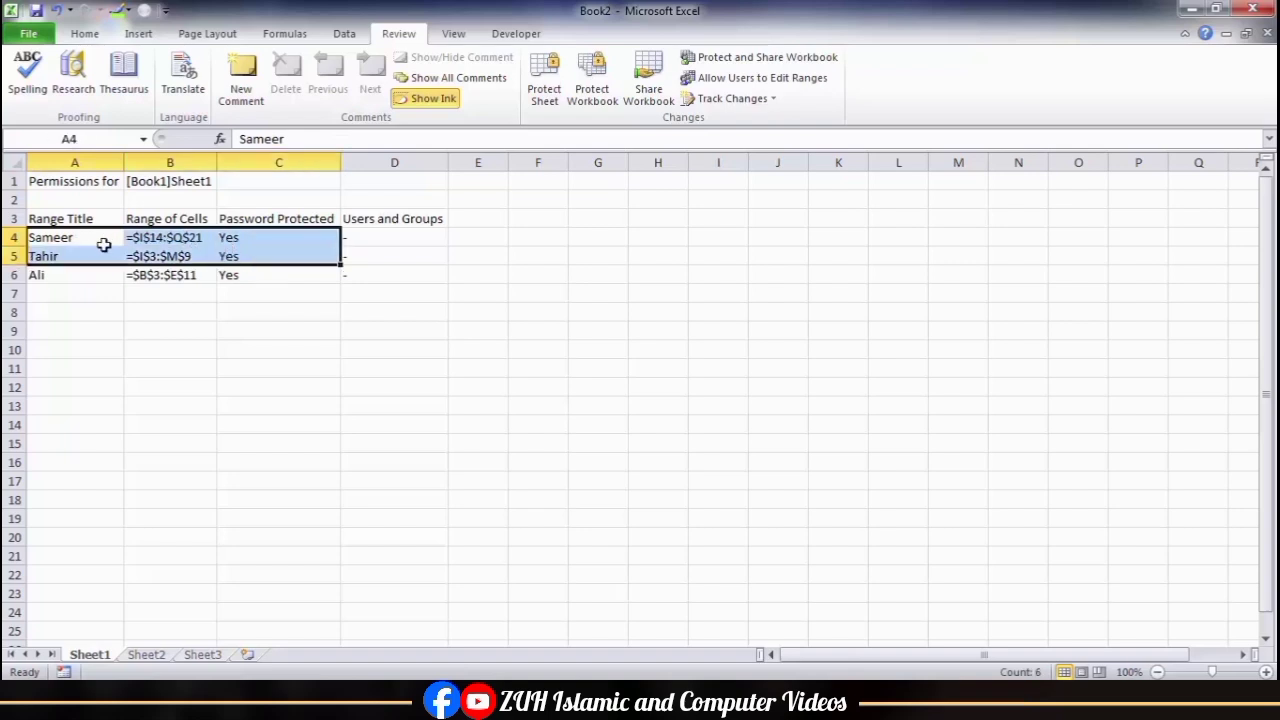
pyautogui.moveTo(79, 255); pyautogui.dragTo(185, 256)
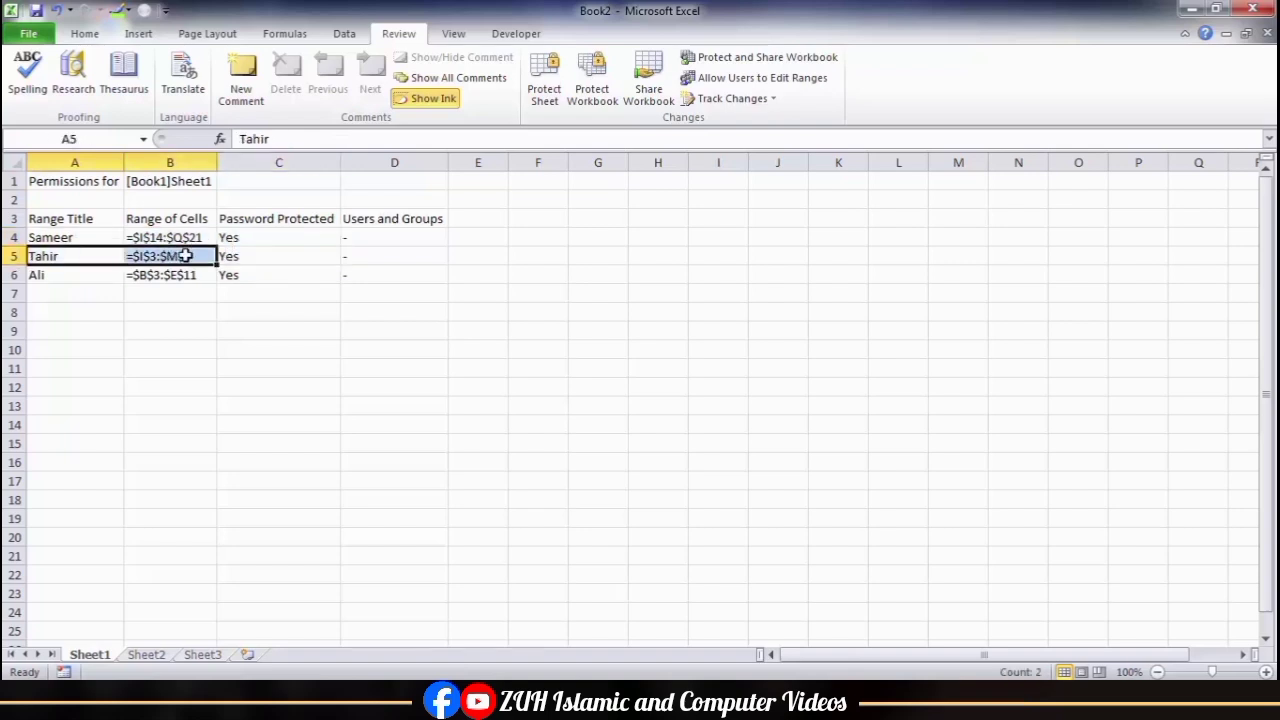
pyautogui.moveTo(246, 240); pyautogui.dragTo(268, 292)
pyautogui.moveTo(399, 241); pyautogui.dragTo(397, 271)
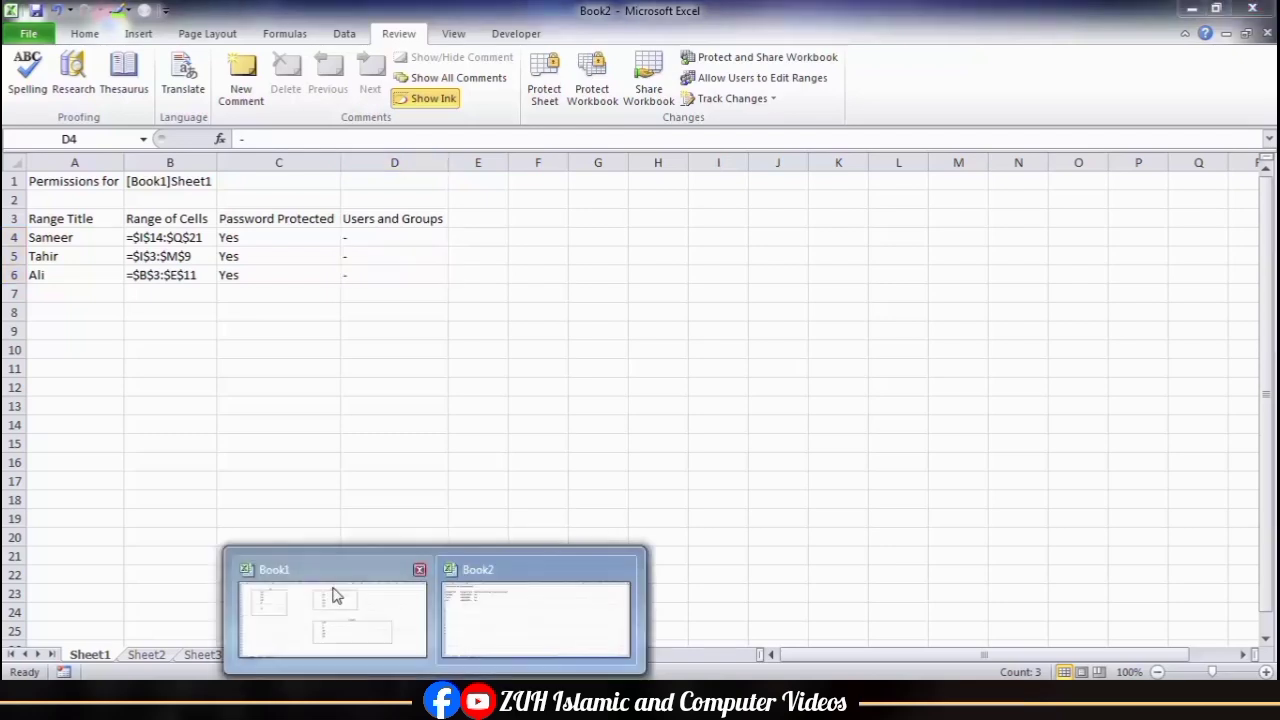
# Step: Switch back to Book1, delete all of its editable ranges and apply the change
pyautogui.click(334, 594)
pyautogui.click(733, 80)
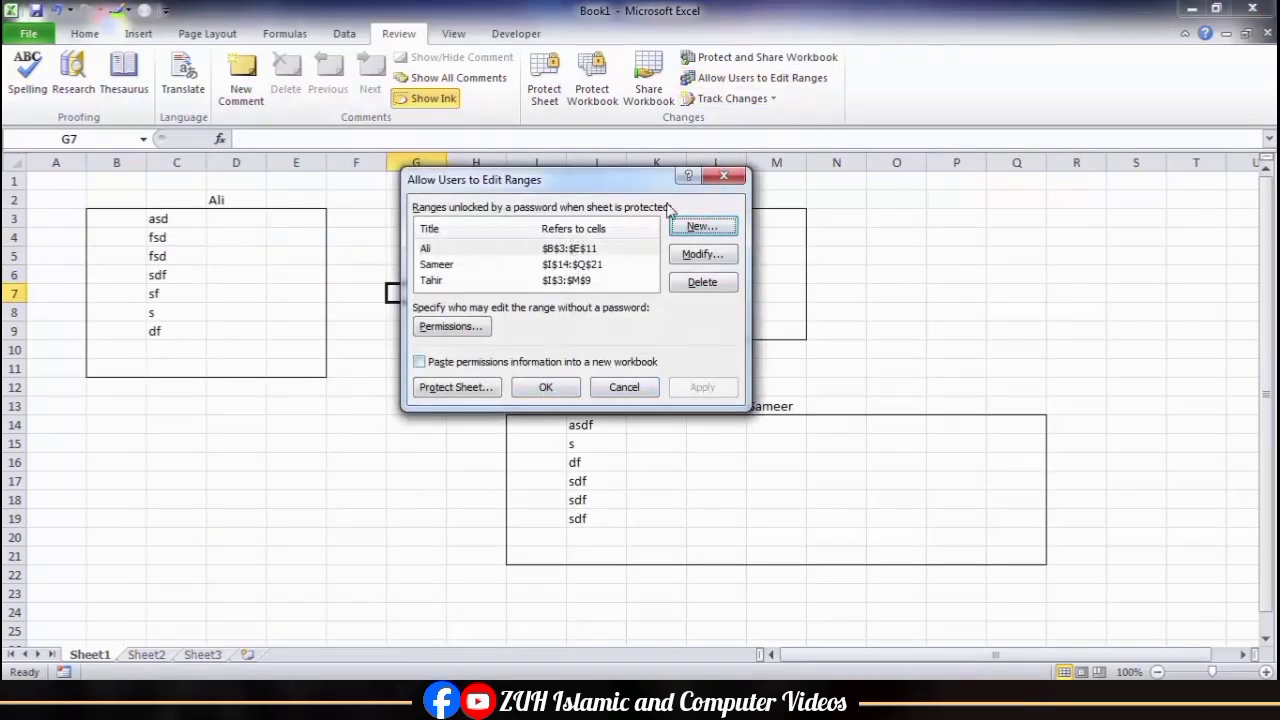
pyautogui.click(565, 250)
pyautogui.click(712, 283)
pyautogui.click(630, 250)
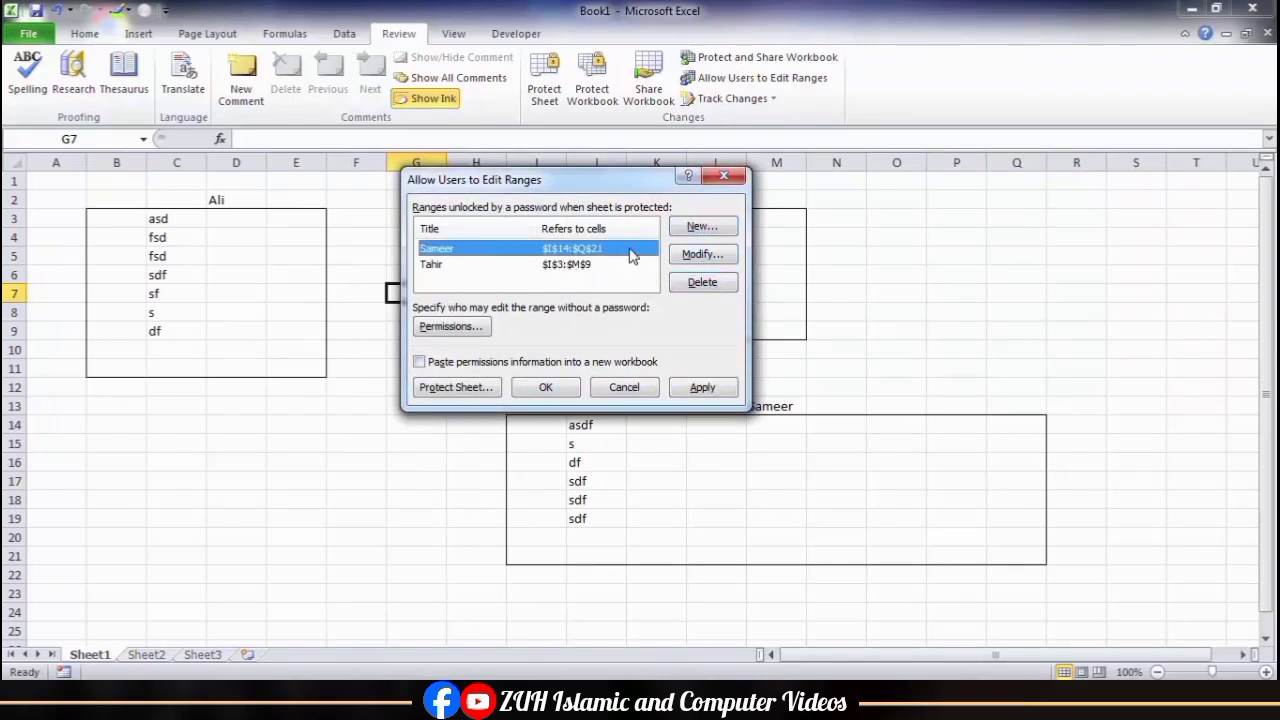
pyautogui.click(703, 283)
pyautogui.click(703, 283)
pyautogui.click(700, 387)
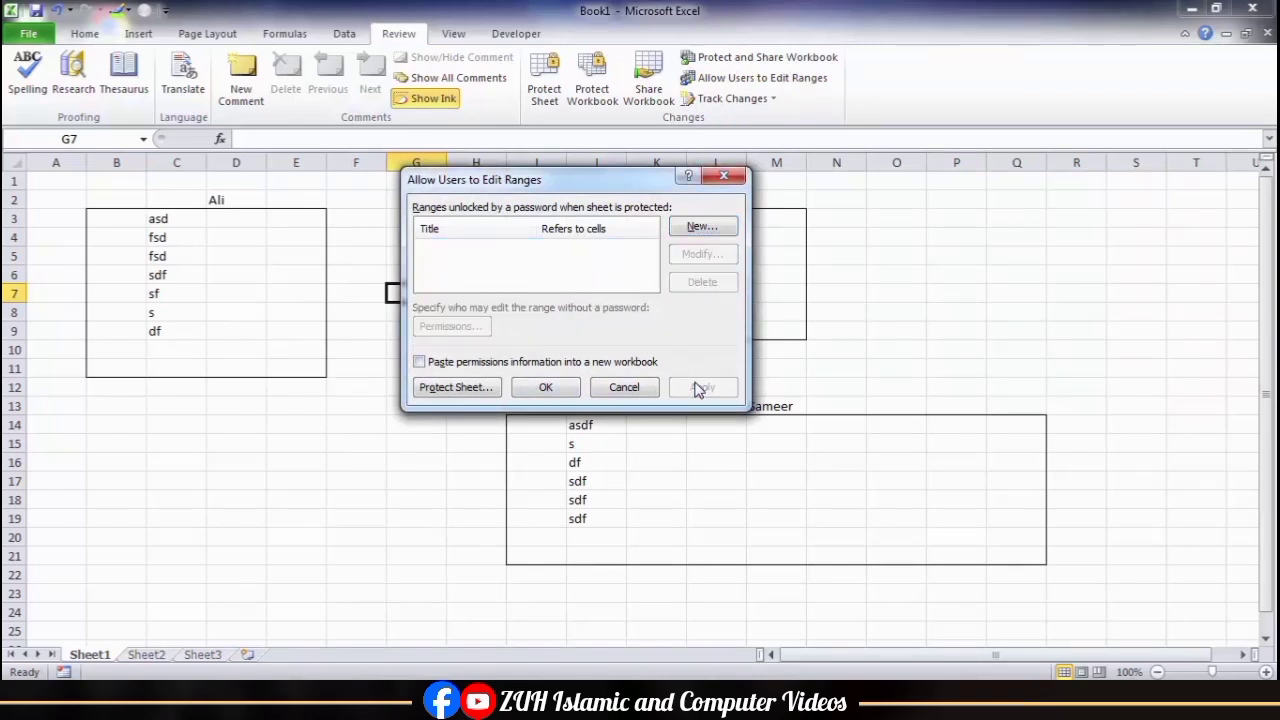
pyautogui.click(545, 387)
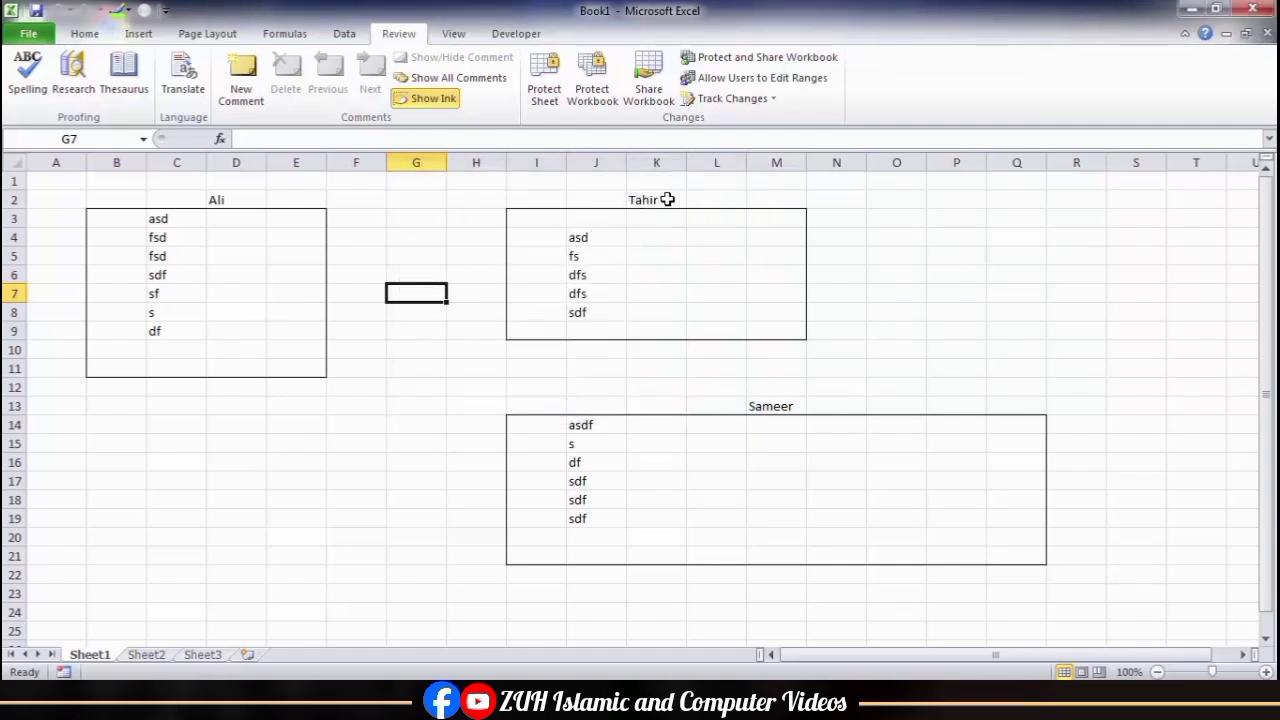
# Step: Close Book1 and the permissions workbook without saving either one
pyautogui.click(764, 104)
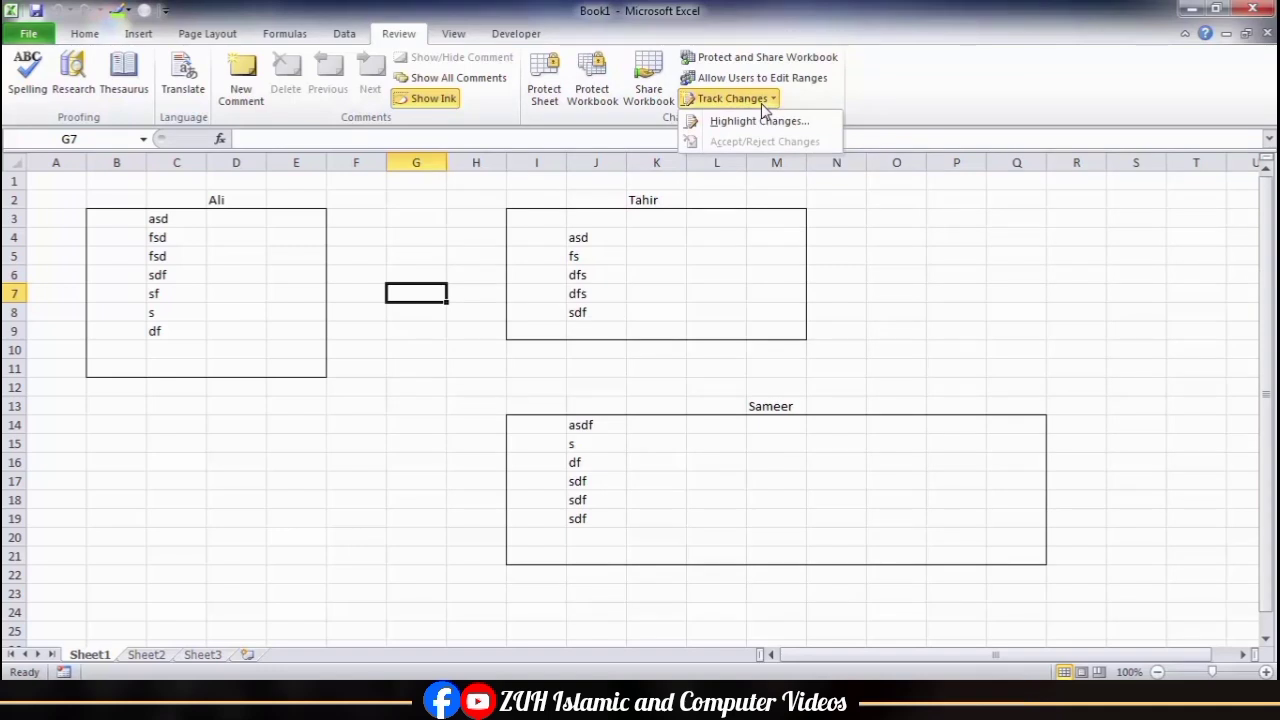
pyautogui.click(498, 302)
pyautogui.hotkey('alt', 'F4')
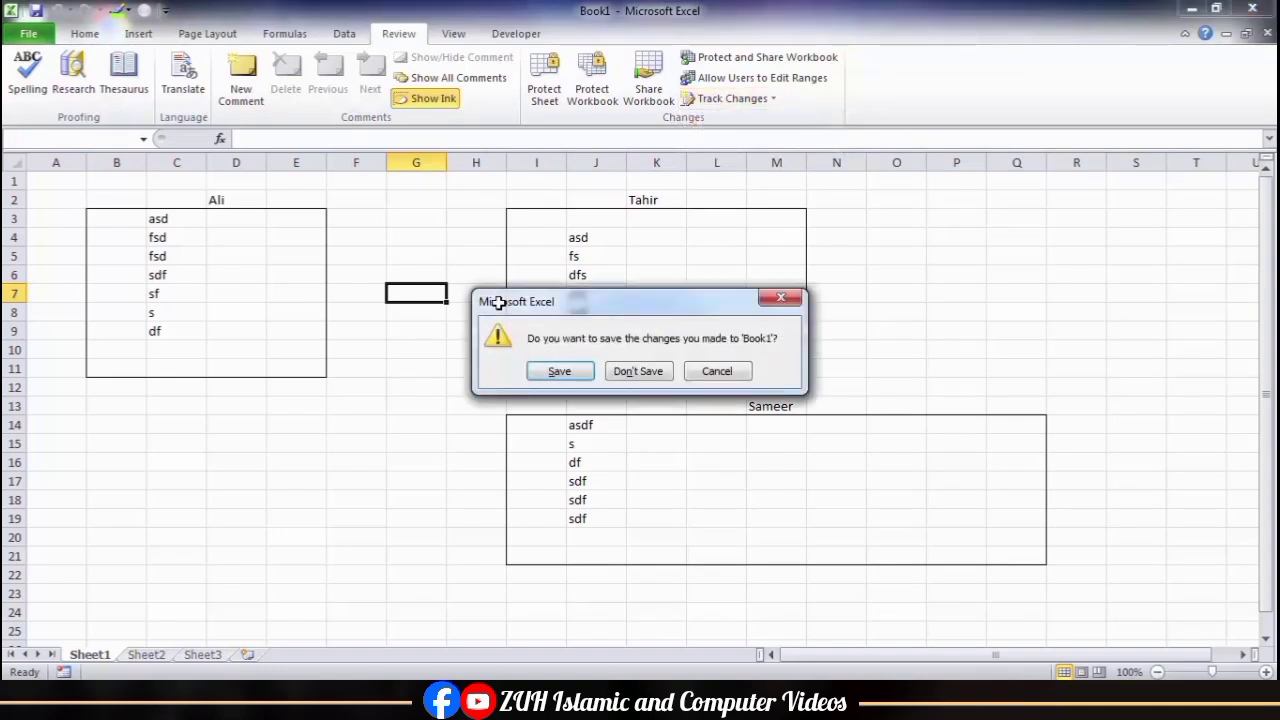
pyautogui.press('Tab')
pyautogui.press('Return')
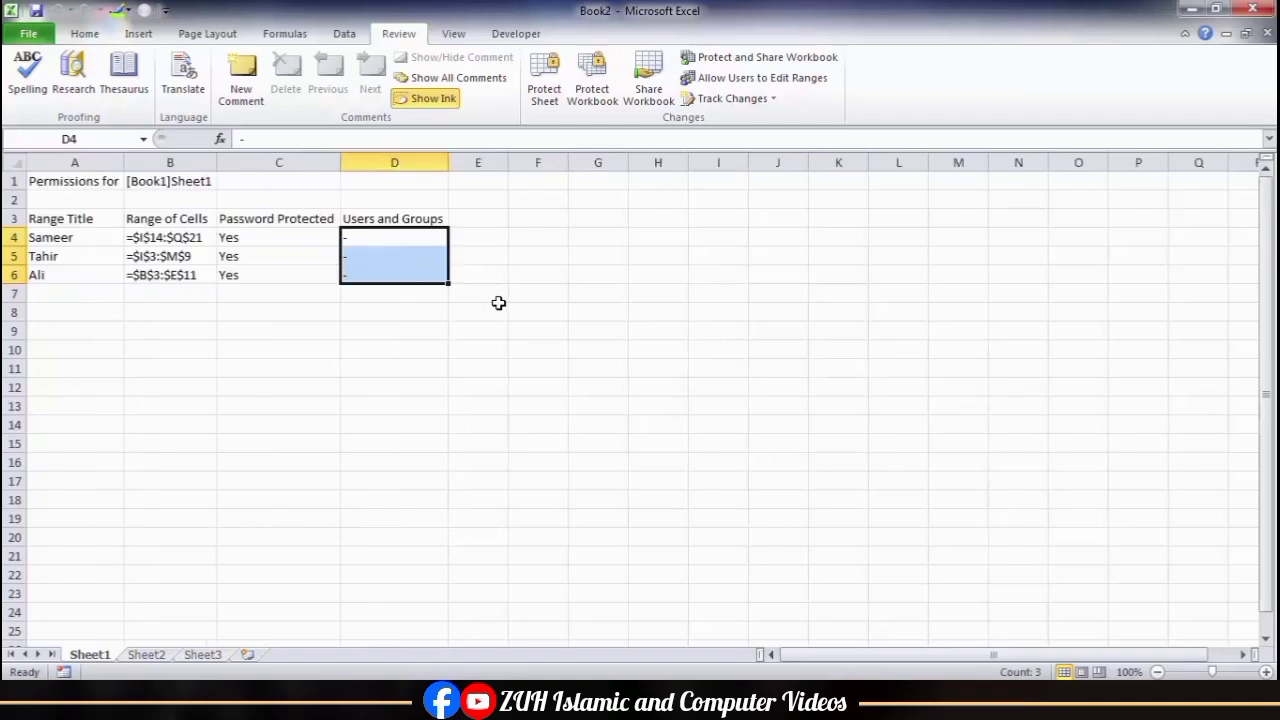
pyautogui.press('Tab')
pyautogui.press('Return')
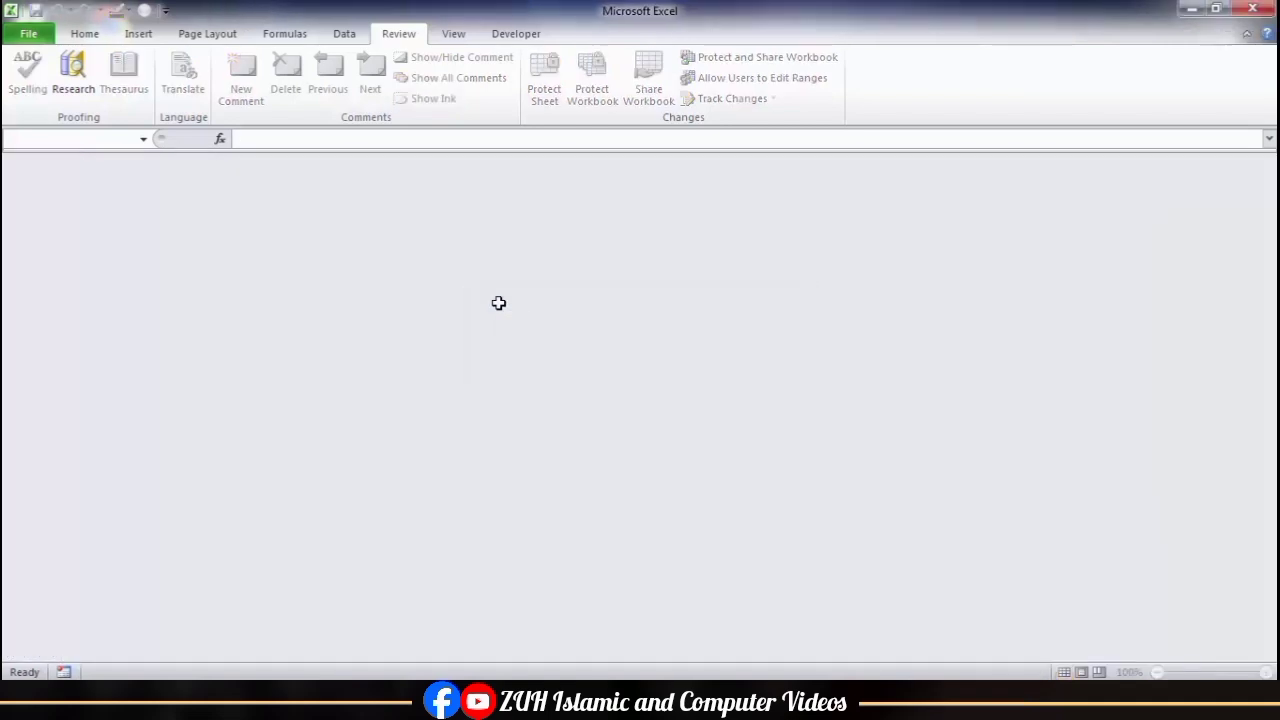
# Step: Fill cells B2:D14 of a new blank workbook with one repeated sample surname
pyautogui.click(199, 222)
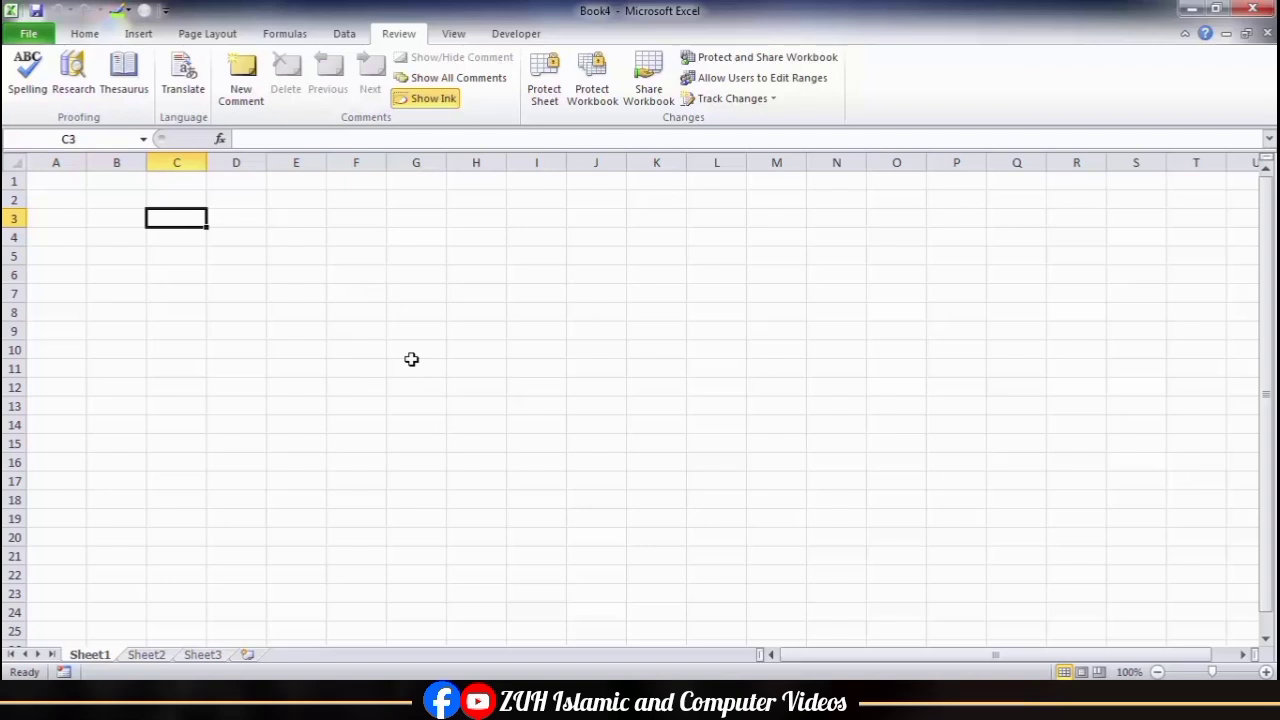
pyautogui.click(452, 327)
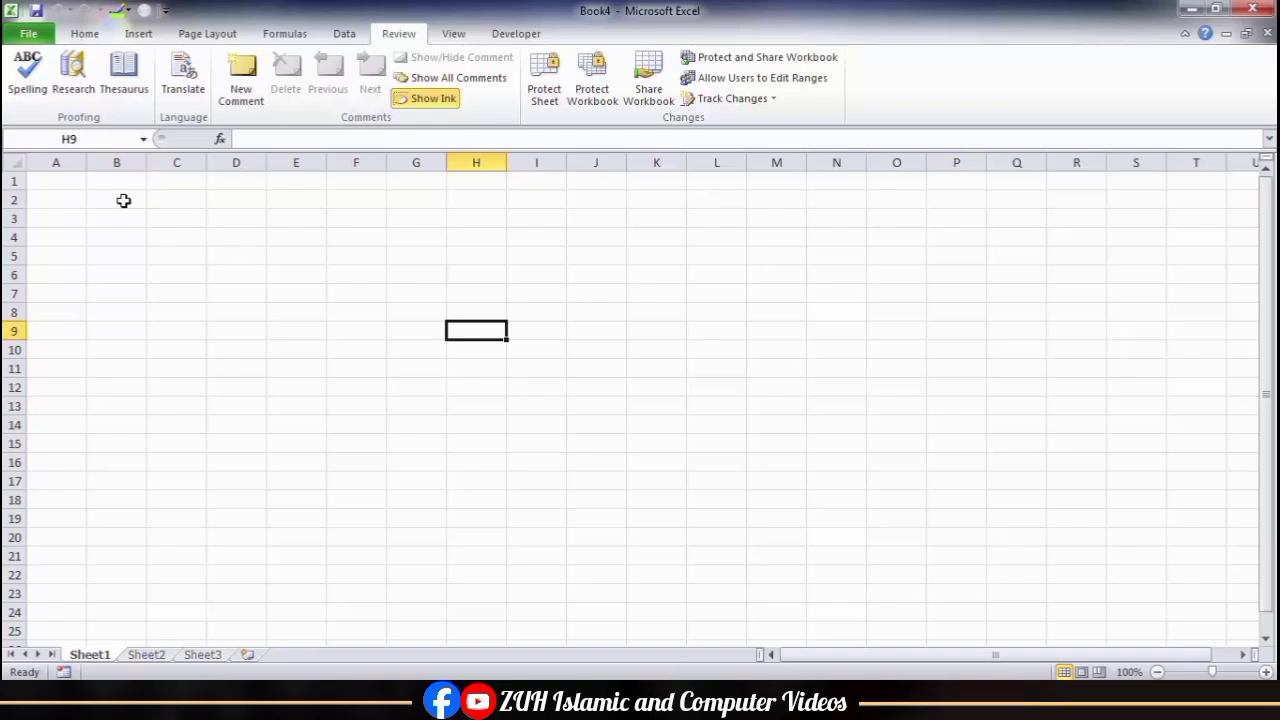
pyautogui.moveTo(123, 201); pyautogui.dragTo(252, 420)
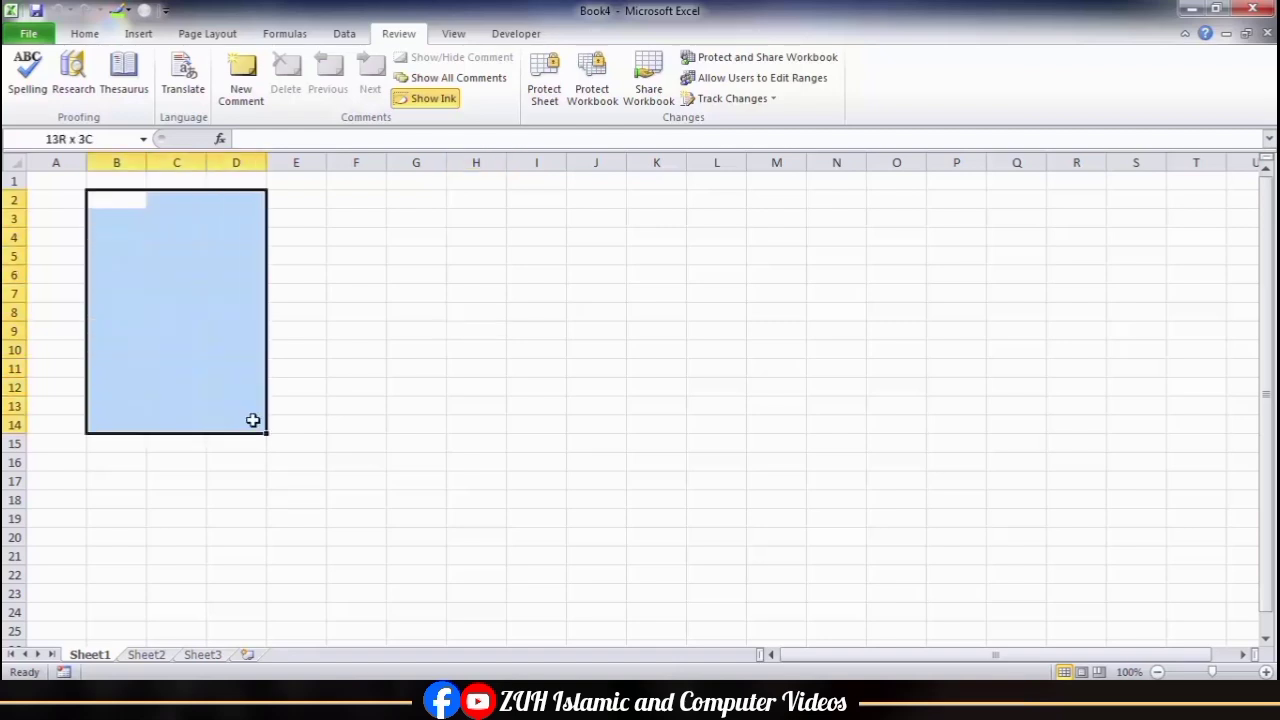
pyautogui.write('khan')
pyautogui.hotkey('ctrl', 'Return')
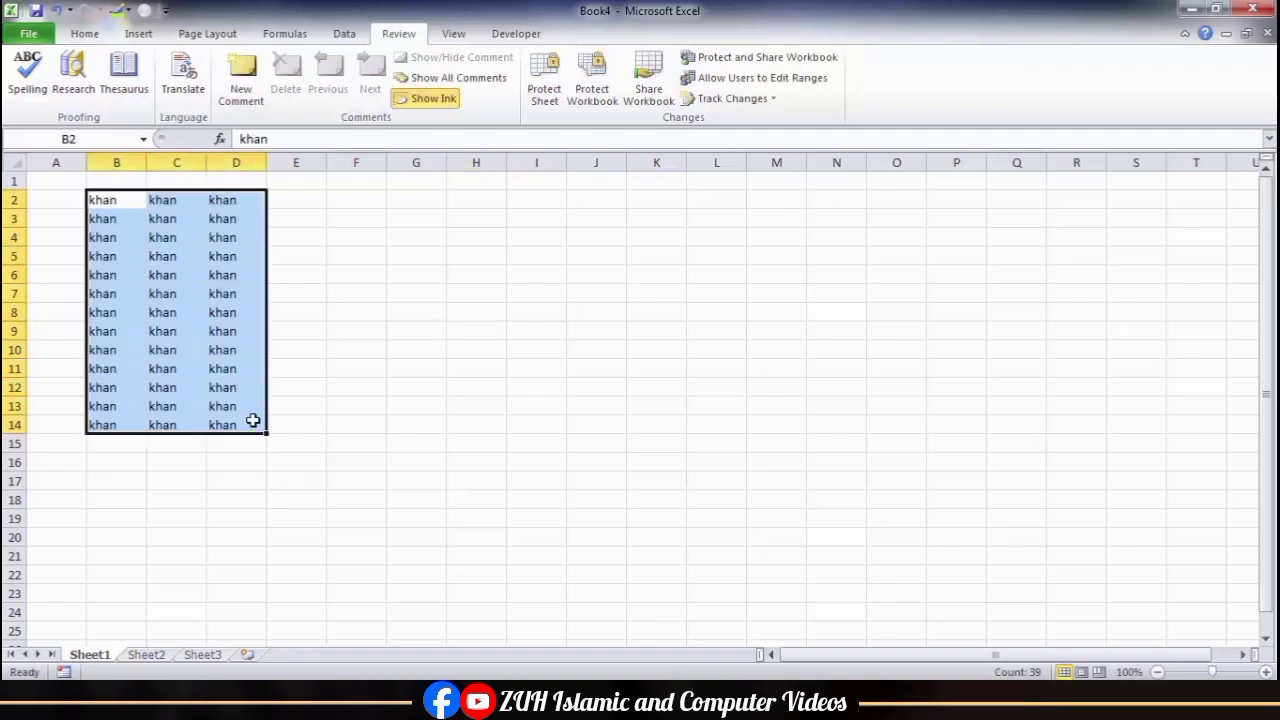
# Step: Enable tracking changes while editing in Highlight Changes, keeping When at All and turning on Who for Everyone
pyautogui.click(500, 345)
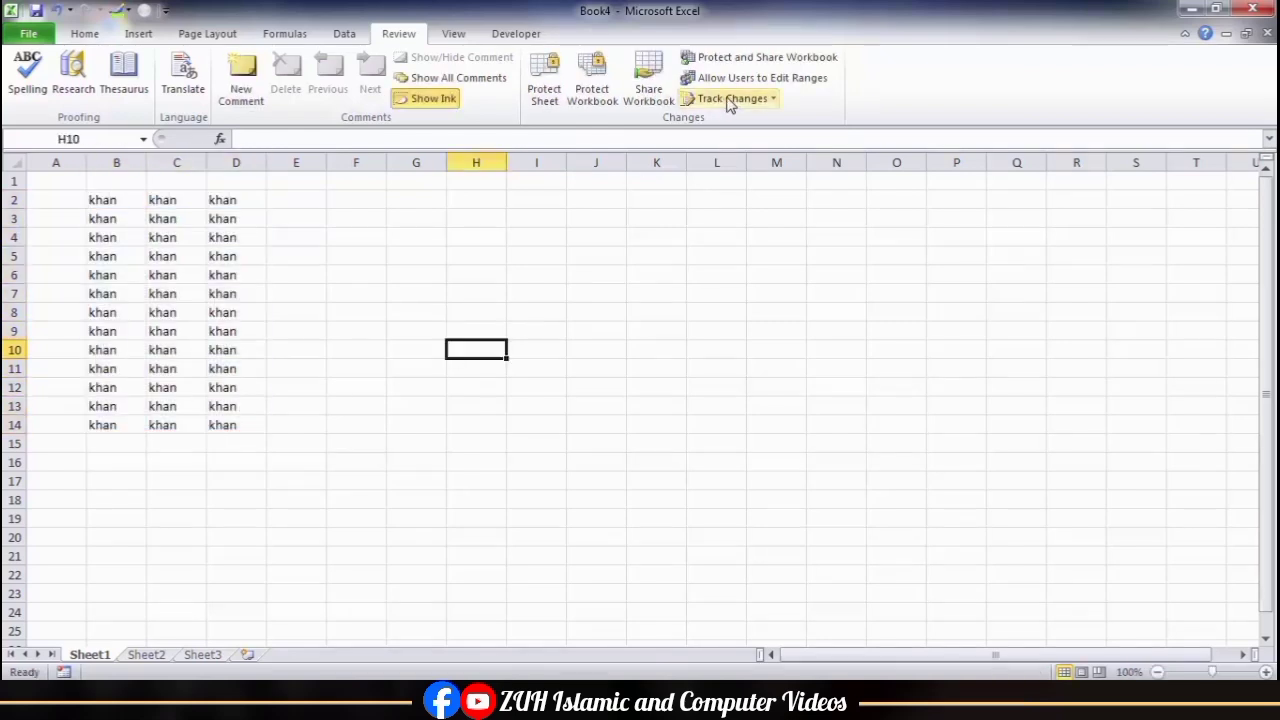
pyautogui.click(730, 100)
pyautogui.click(740, 124)
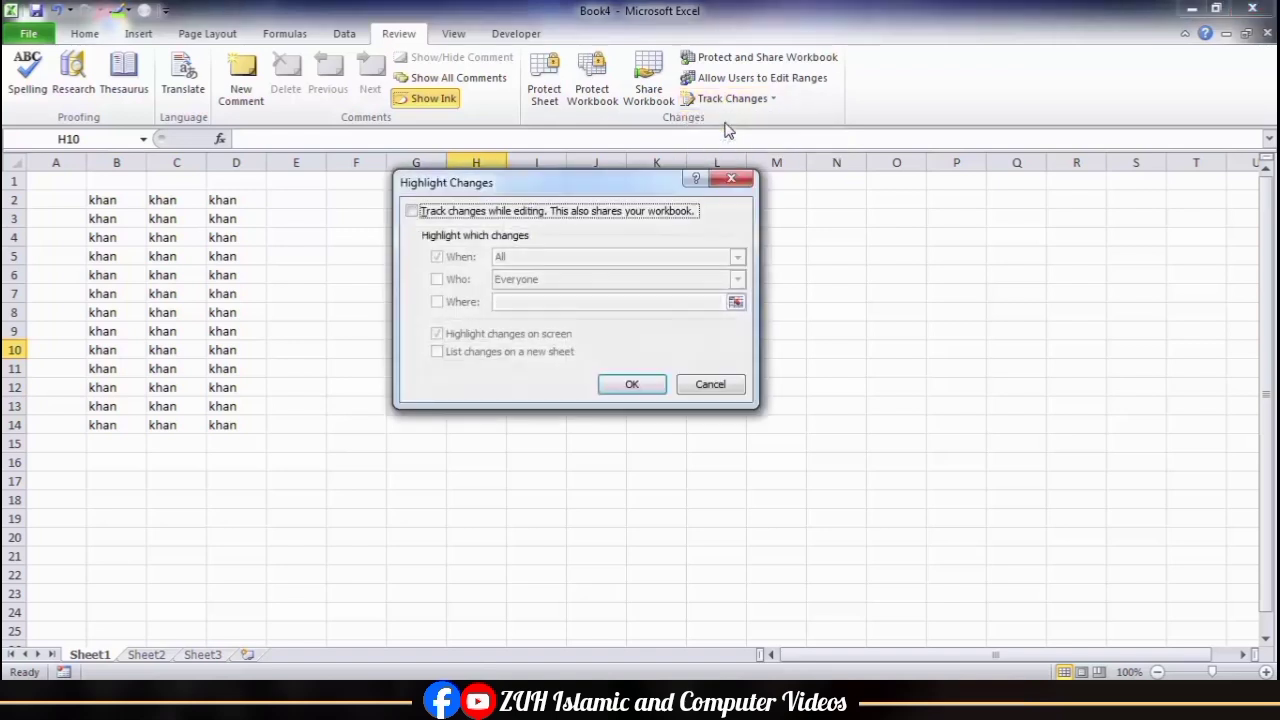
pyautogui.click(463, 222)
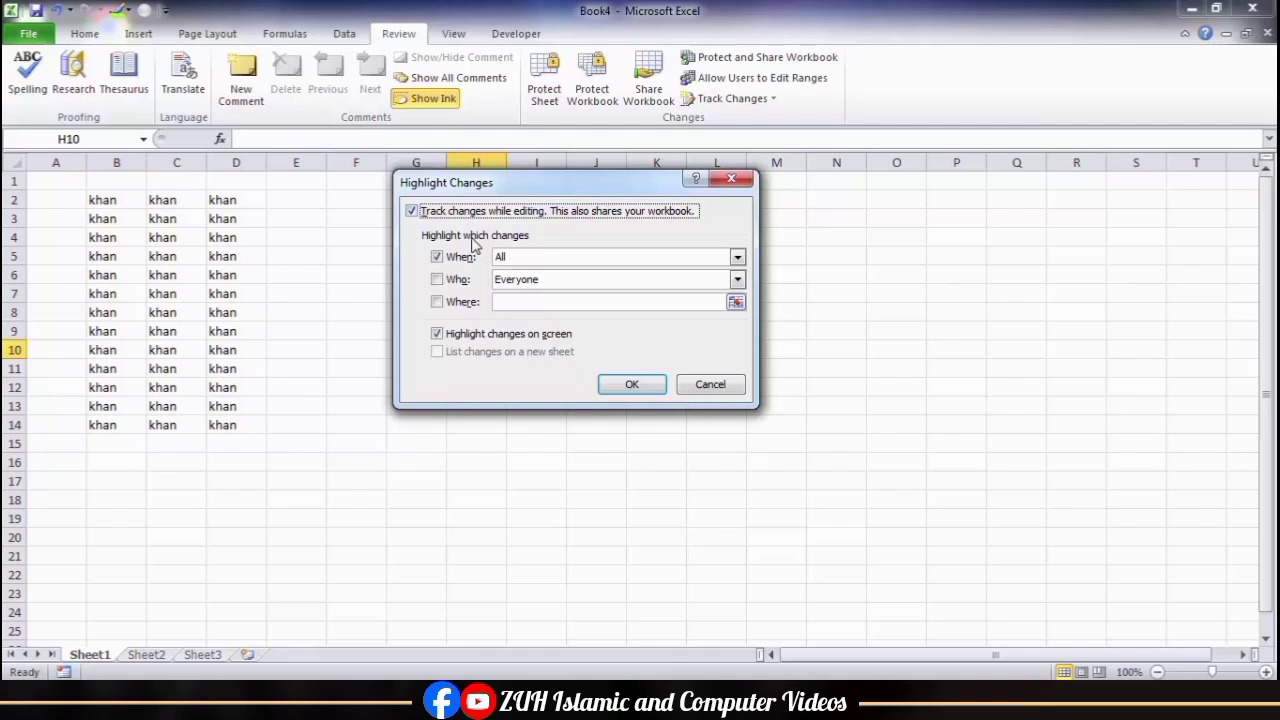
pyautogui.click(737, 258)
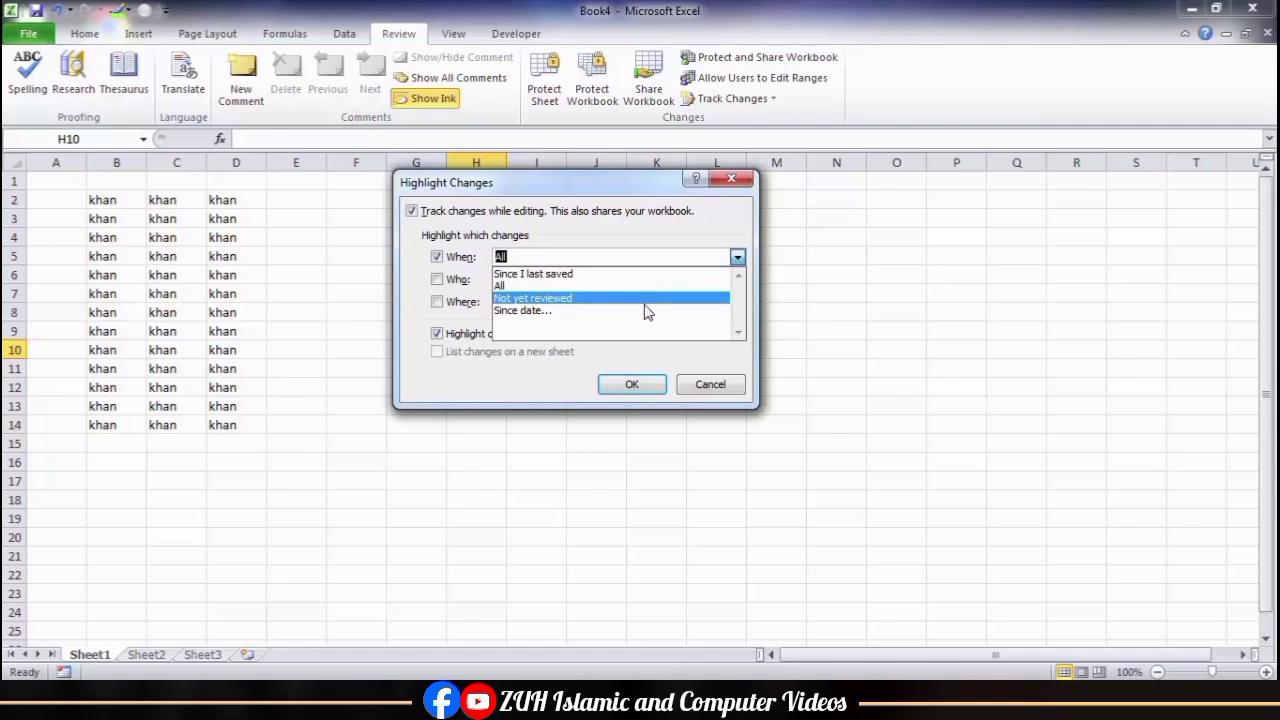
pyautogui.click(437, 280)
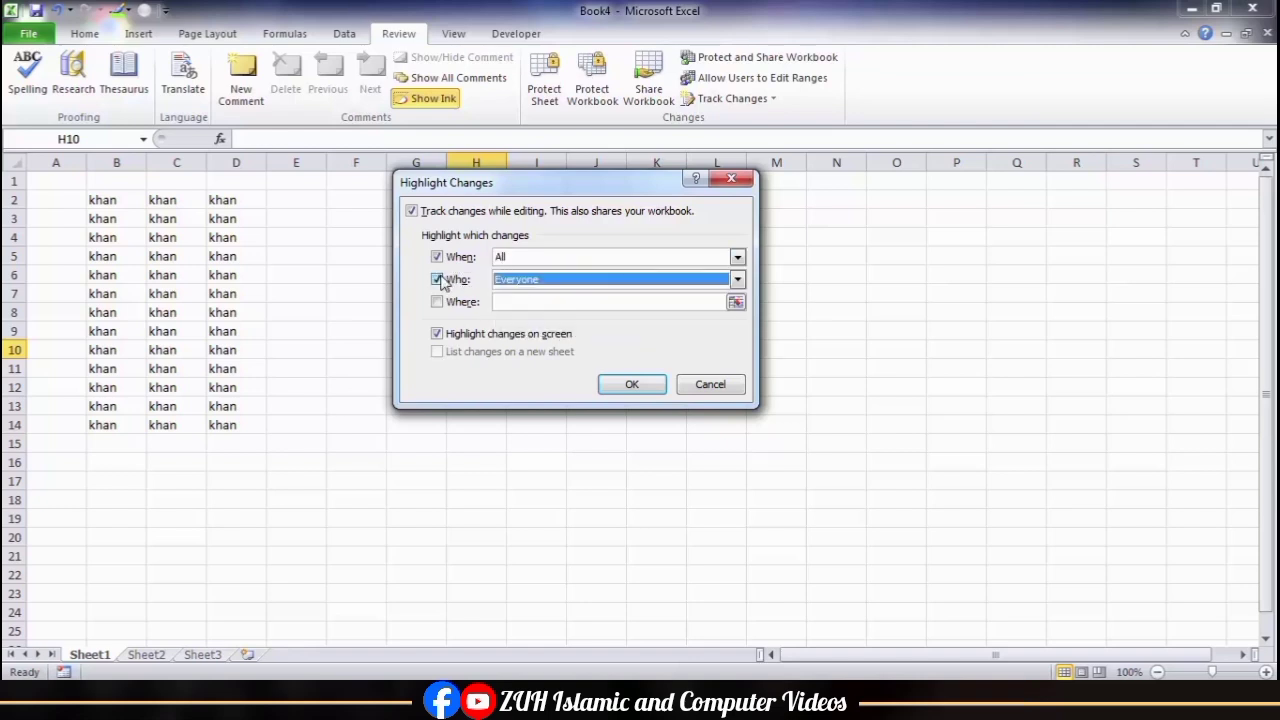
pyautogui.click(513, 283)
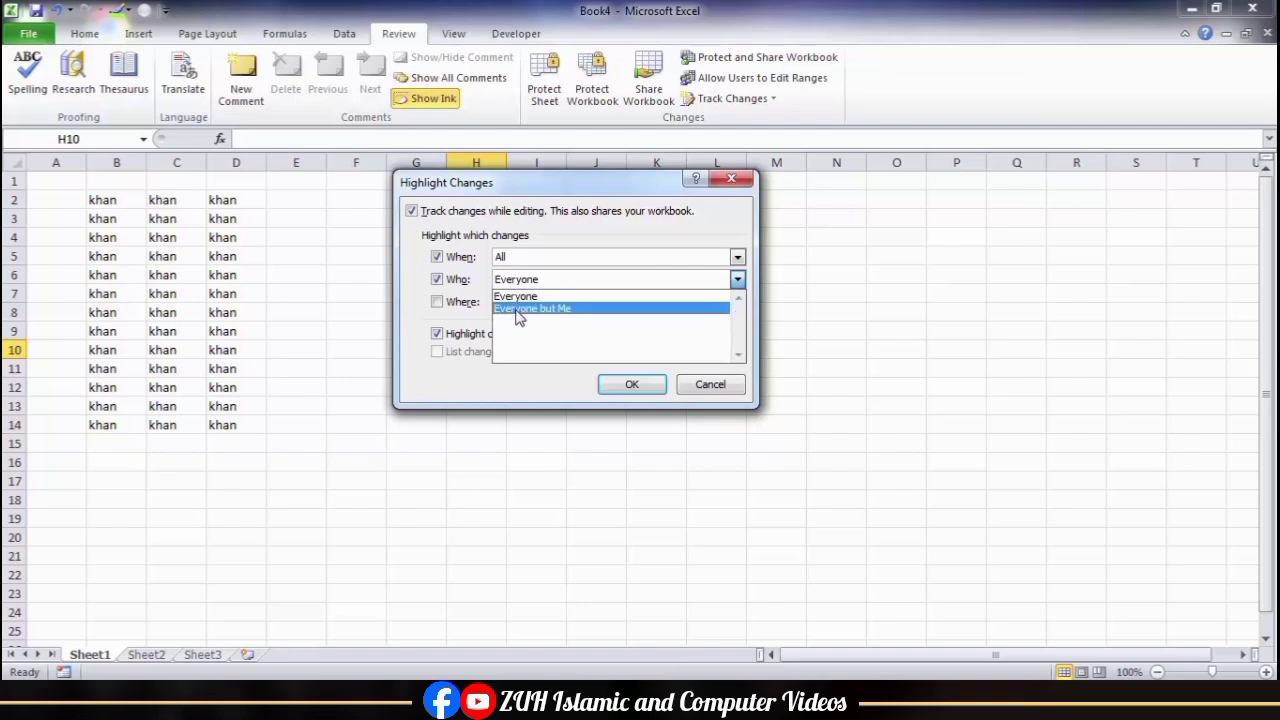
# Step: Try limiting the tracked changes to cells B2:D14 with the Where option
pyautogui.click(440, 303)
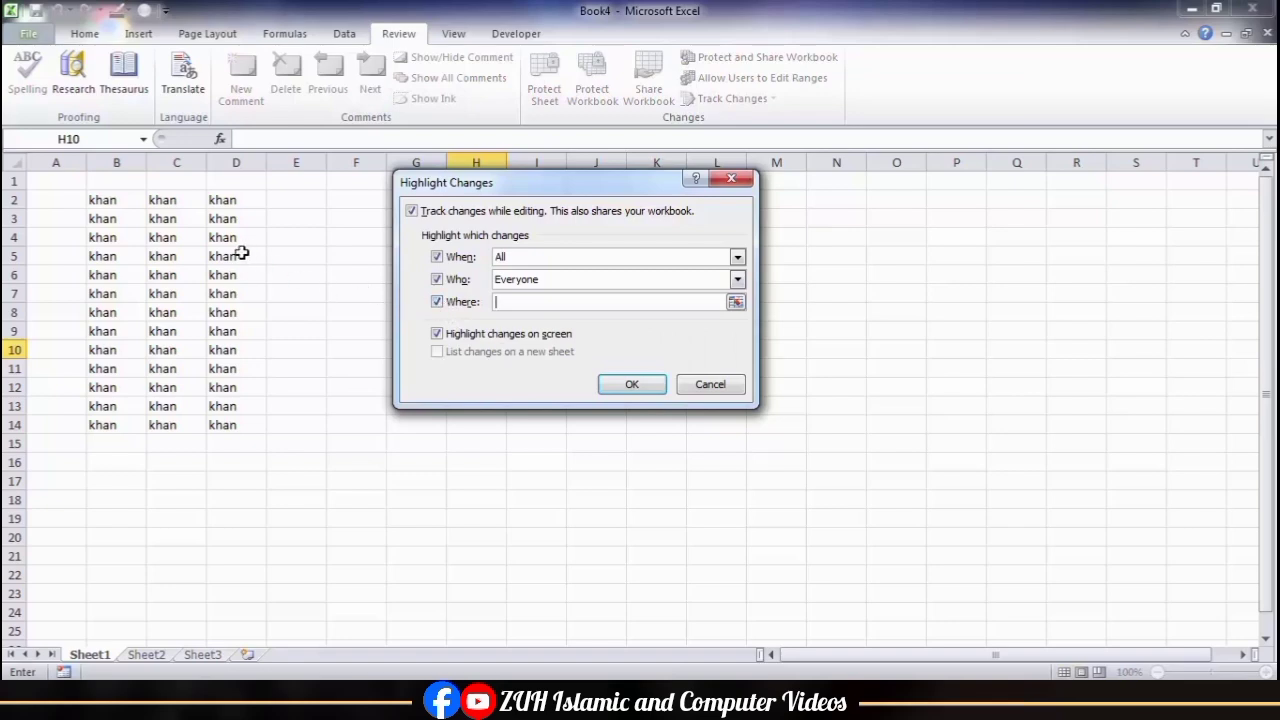
pyautogui.moveTo(117, 208); pyautogui.dragTo(240, 424)
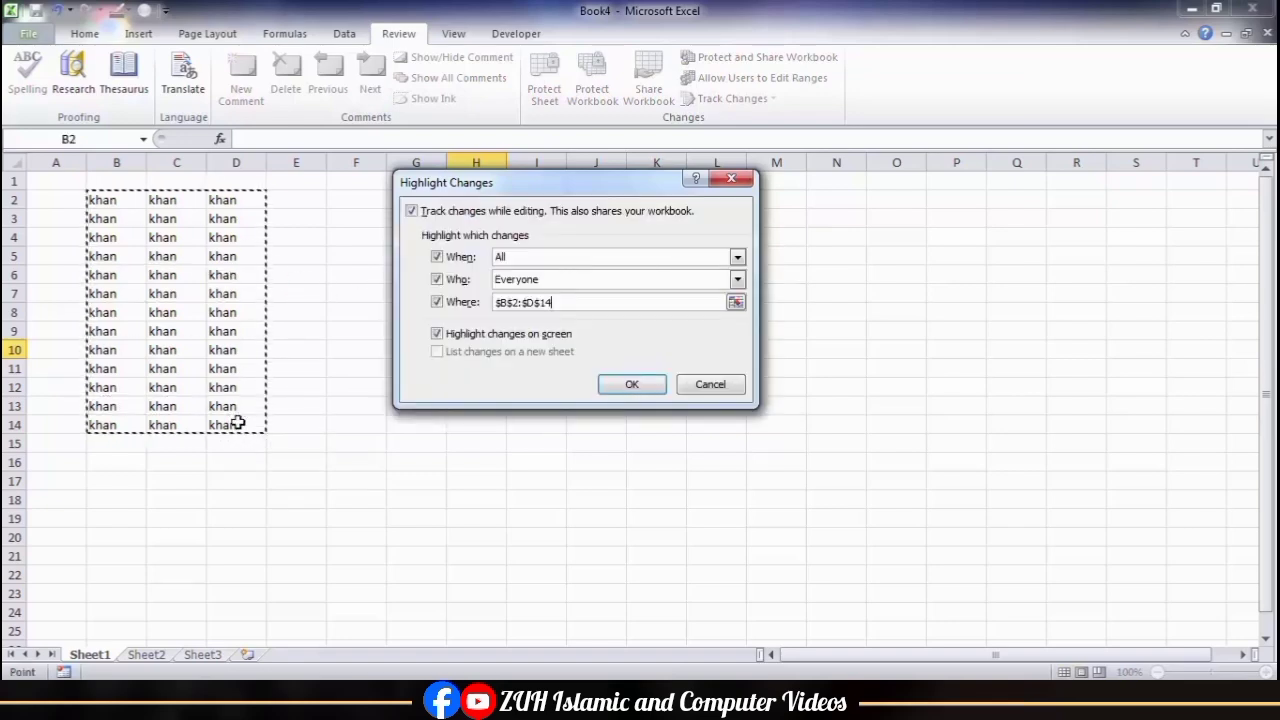
pyautogui.press('BackSpace')
pyautogui.press('BackSpace')
pyautogui.press('BackSpace')
pyautogui.press('BackSpace')
pyautogui.press('BackSpace')
pyautogui.press('BackSpace')
pyautogui.press('BackSpace')
pyautogui.press('BackSpace')
pyautogui.press('BackSpace')
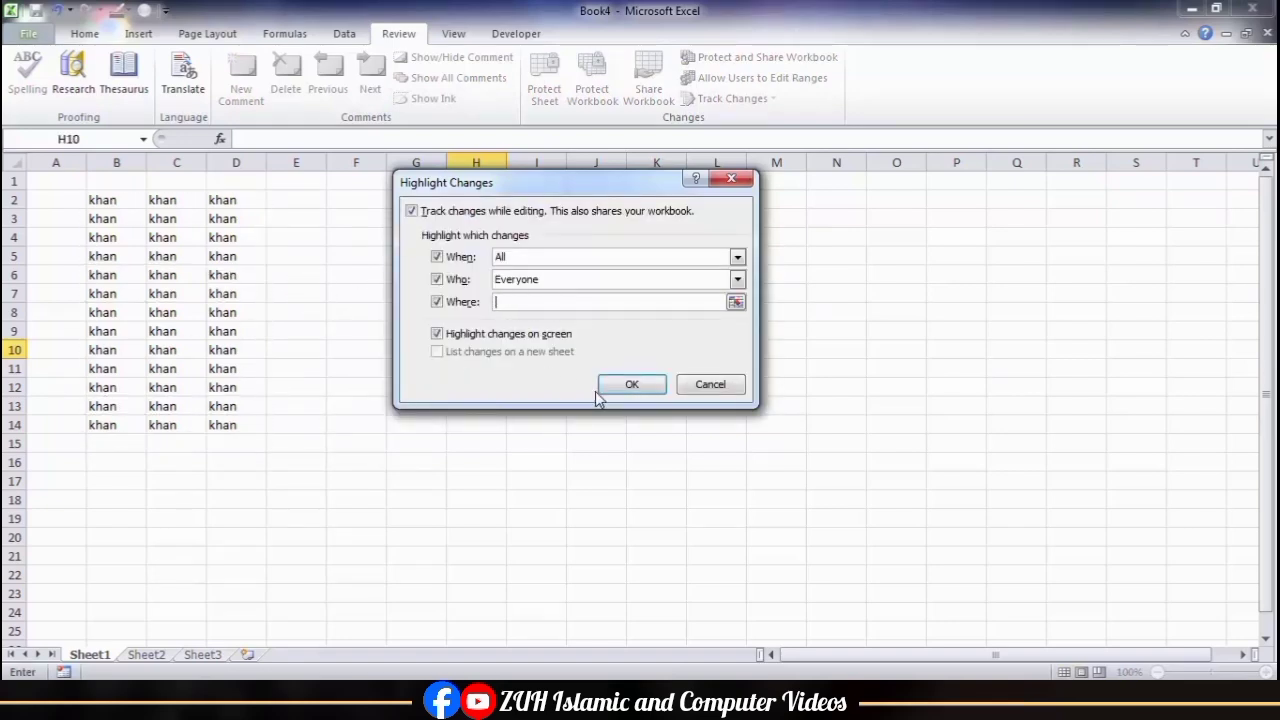
pyautogui.click(439, 304)
# Step: Turn off highlighting changes on screen, accept the tracking settings and save the workbook to the Desktop as Book4.xlsx
pyautogui.click(442, 338)
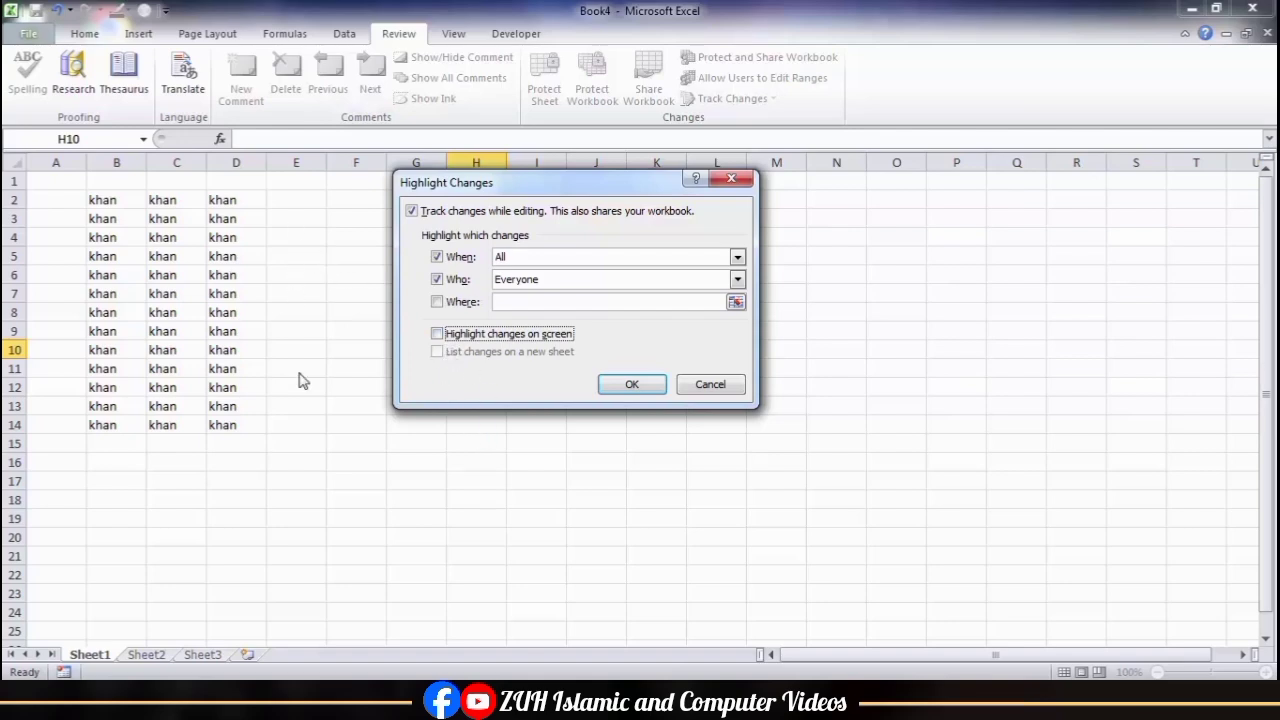
pyautogui.click(636, 386)
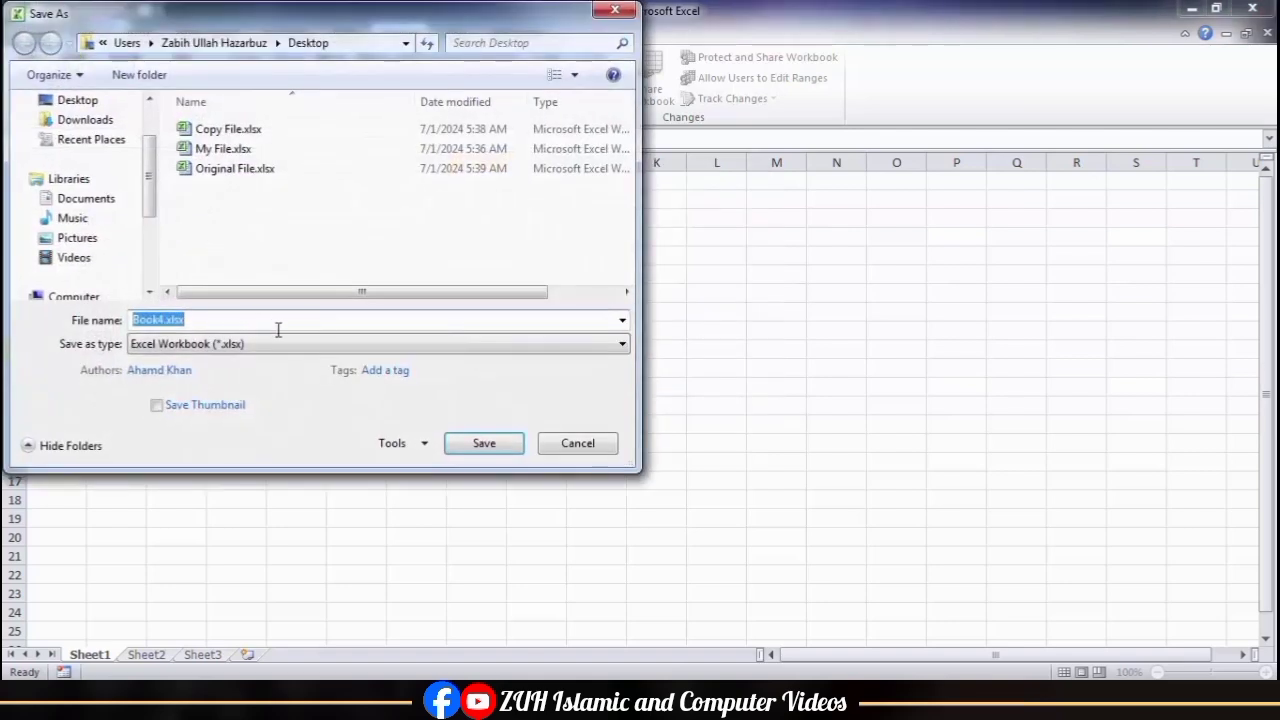
pyautogui.click(88, 102)
pyautogui.click(482, 446)
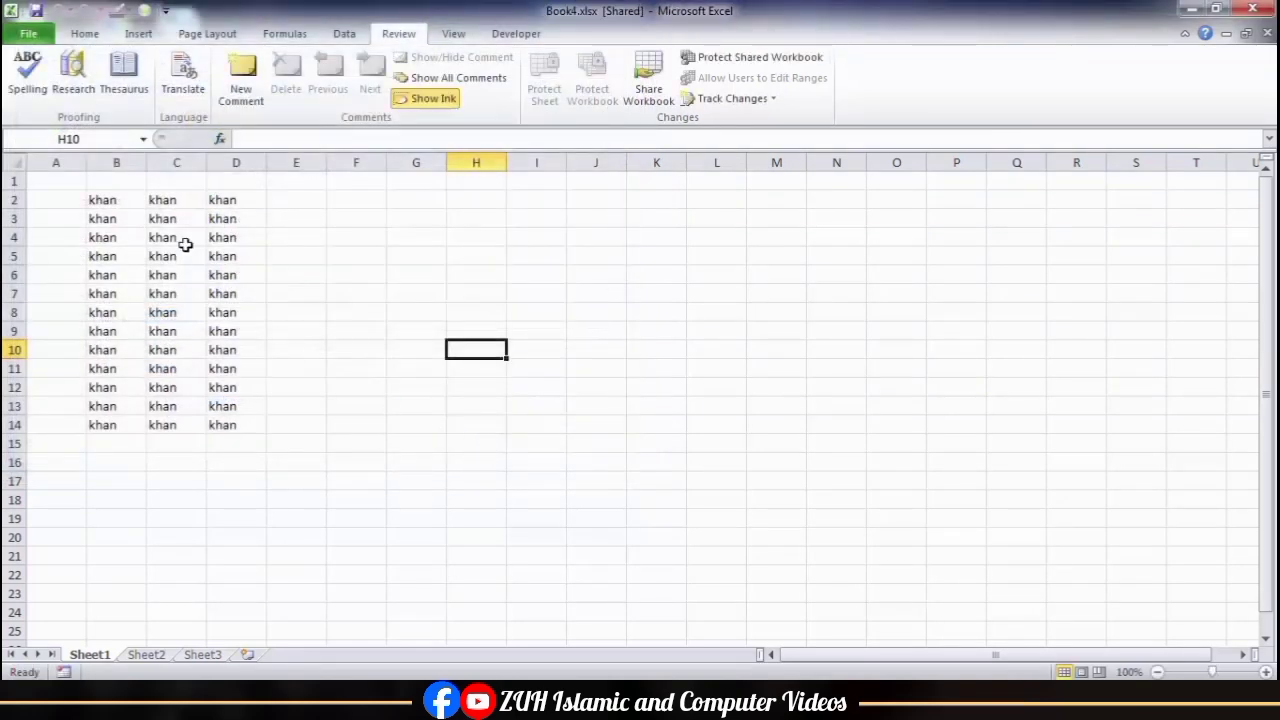
# Step: Replace the entries in cells C4 and C10 with two different sample first names
pyautogui.click(180, 240)
pyautogui.write('Jan')
pyautogui.press('Return')
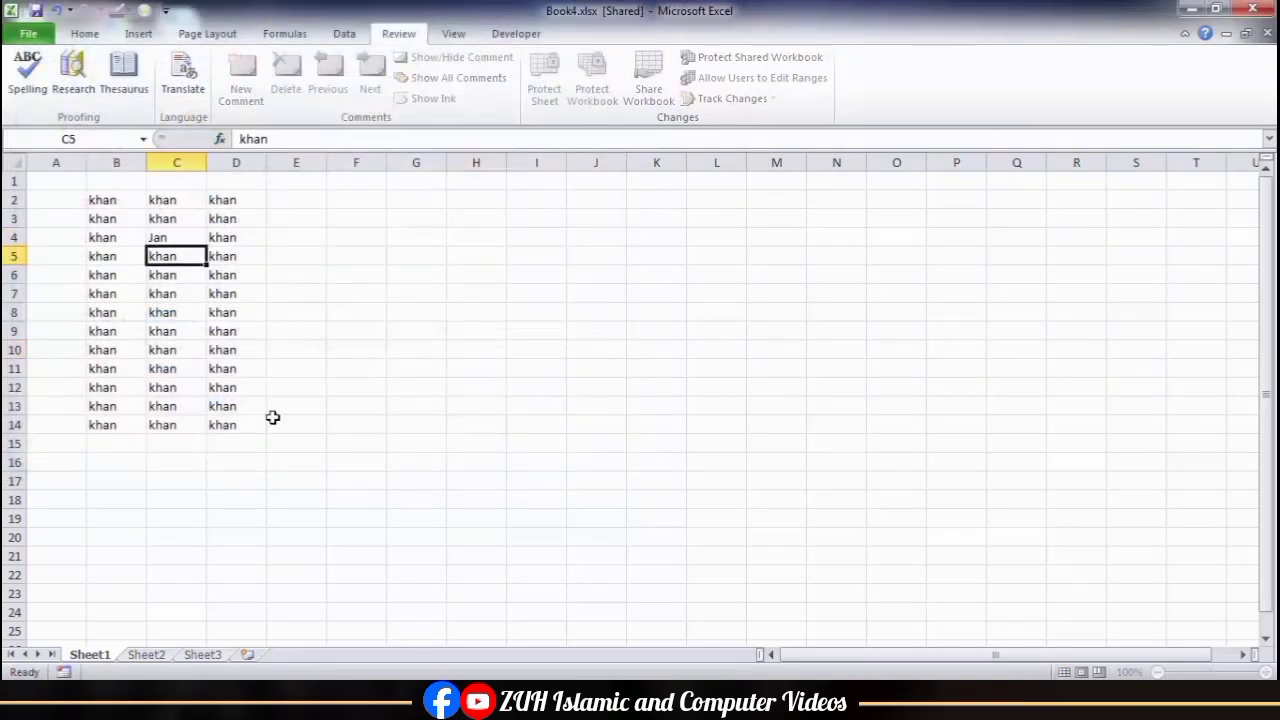
pyautogui.press('Down')
pyautogui.press('Down')
pyautogui.press('Down')
pyautogui.press('Down')
pyautogui.press('Down')
pyautogui.write('Tahir')
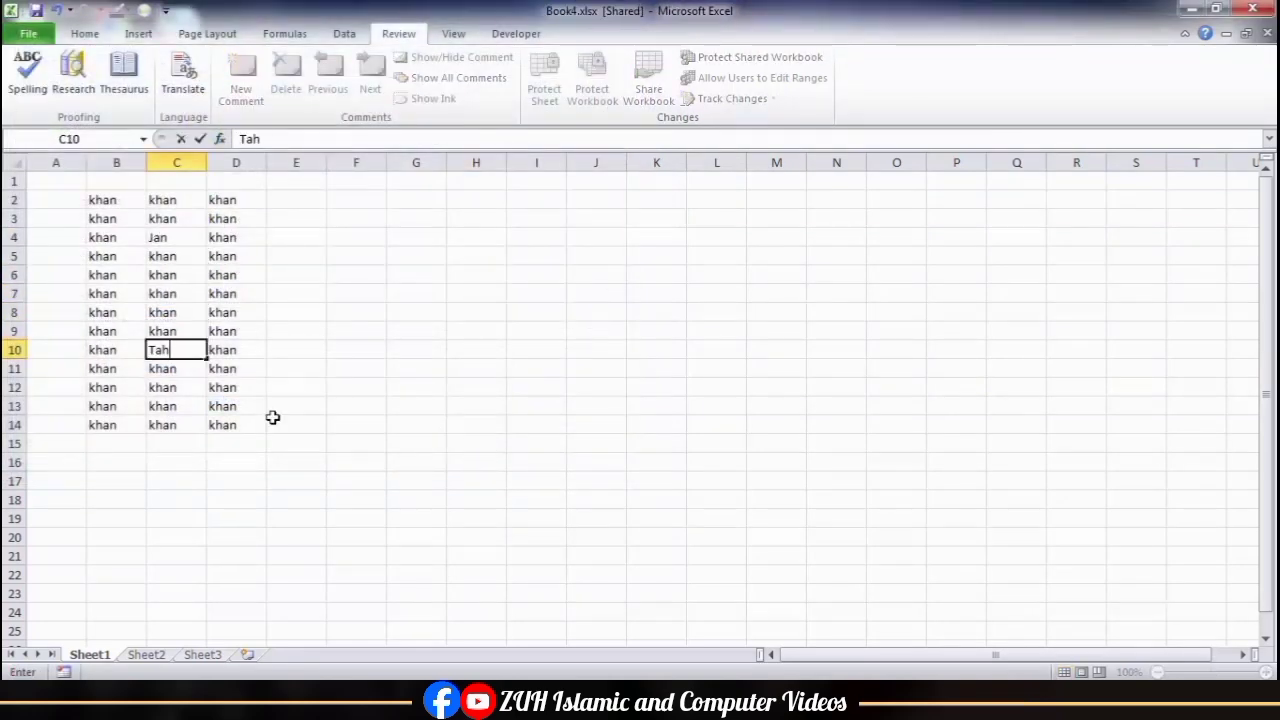
pyautogui.press('Return')
# Step: Enter 1500 in cell F13
pyautogui.press('Down')
pyautogui.press('Down')
pyautogui.press('Right')
pyautogui.press('Right')
pyautogui.press('Right')
pyautogui.write('150')
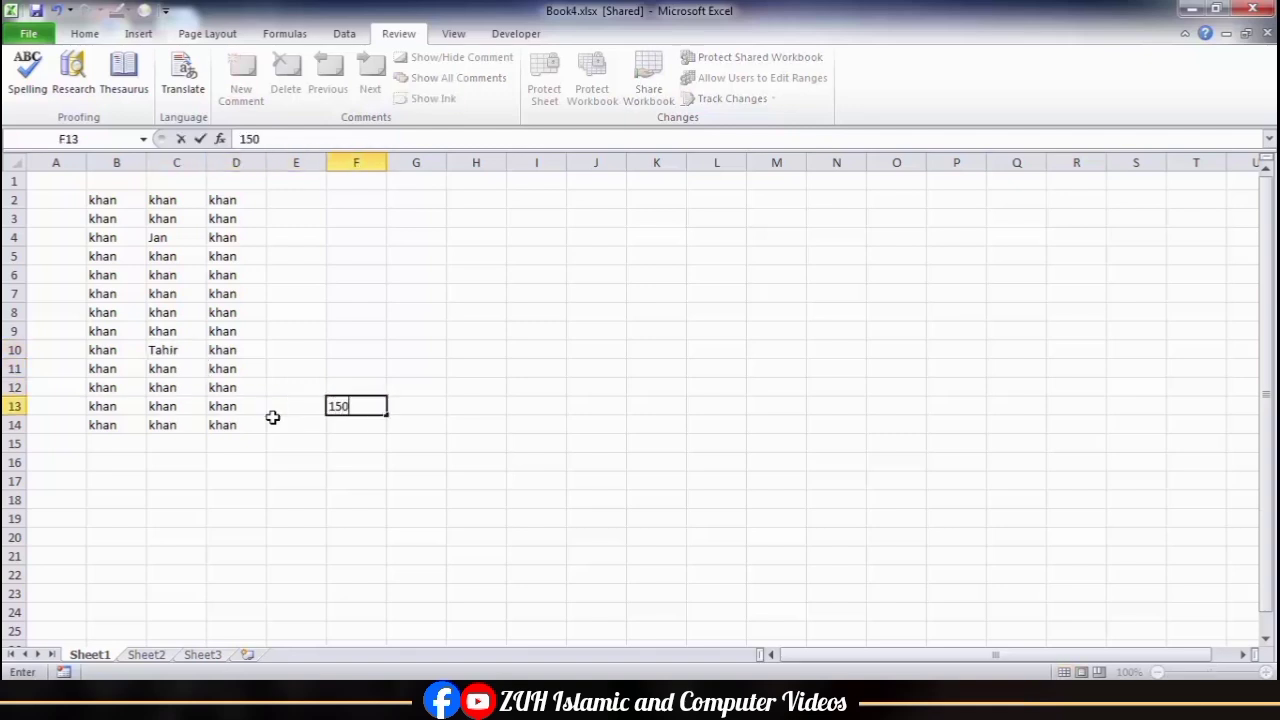
pyautogui.press('Return')
# Step: Enter another sample first name in cell C16 beneath the filled block
pyautogui.press('Left')
pyautogui.press('Left')
pyautogui.press('Left')
pyautogui.press('Down')
pyautogui.press('Down')
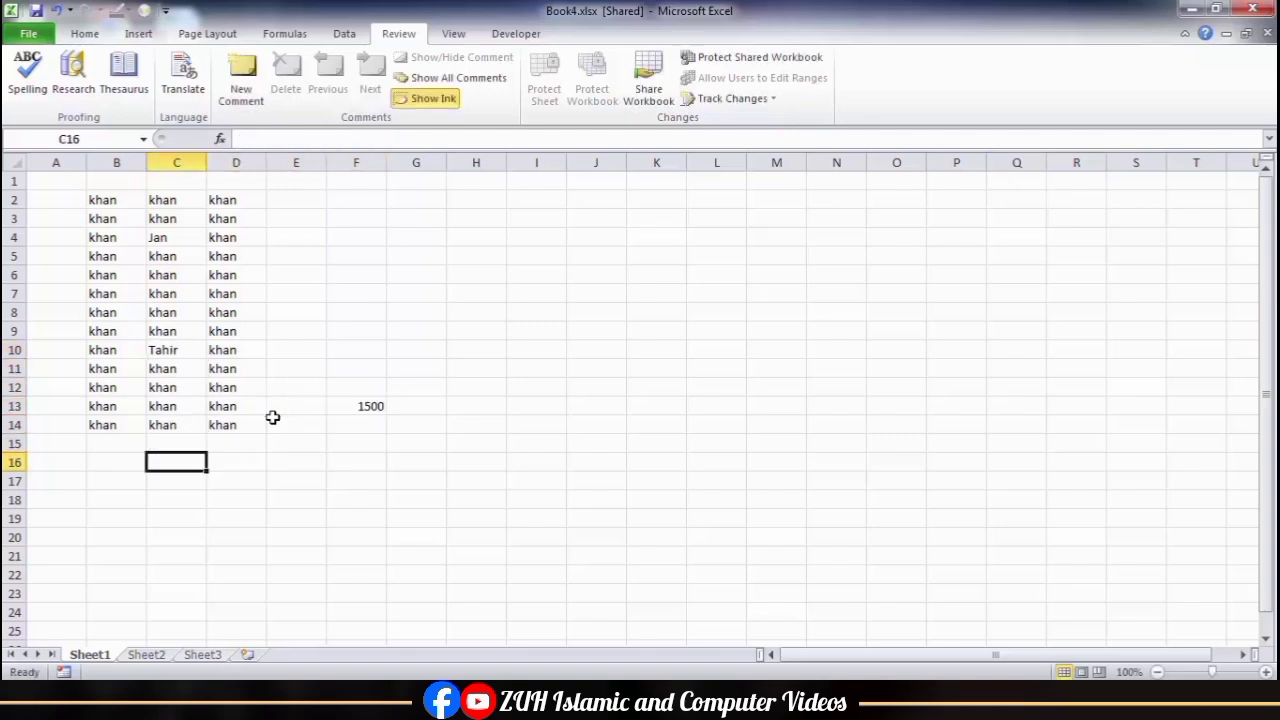
pyautogui.write('Qais')
pyautogui.press('Return')
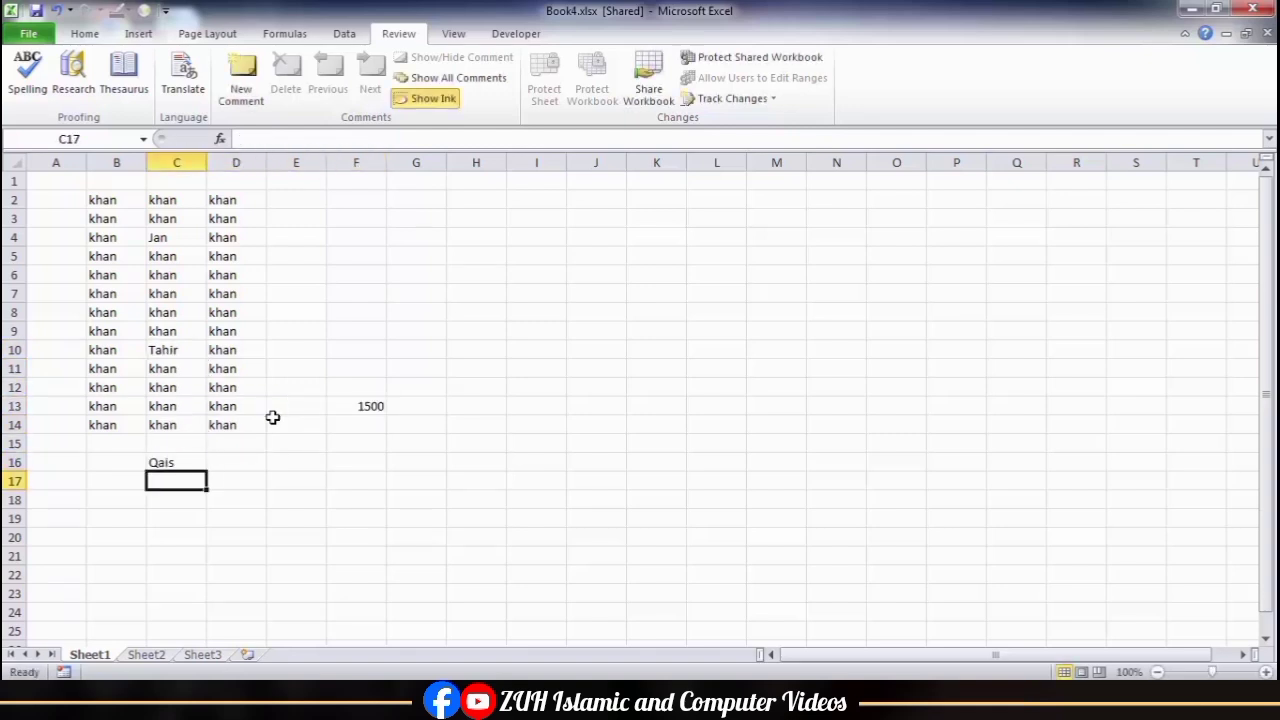
# Step: Highlight everyone's changes since the last save on screen and view the change notes on cells C4 and F13
pyautogui.click(452, 270)
pyautogui.click(738, 99)
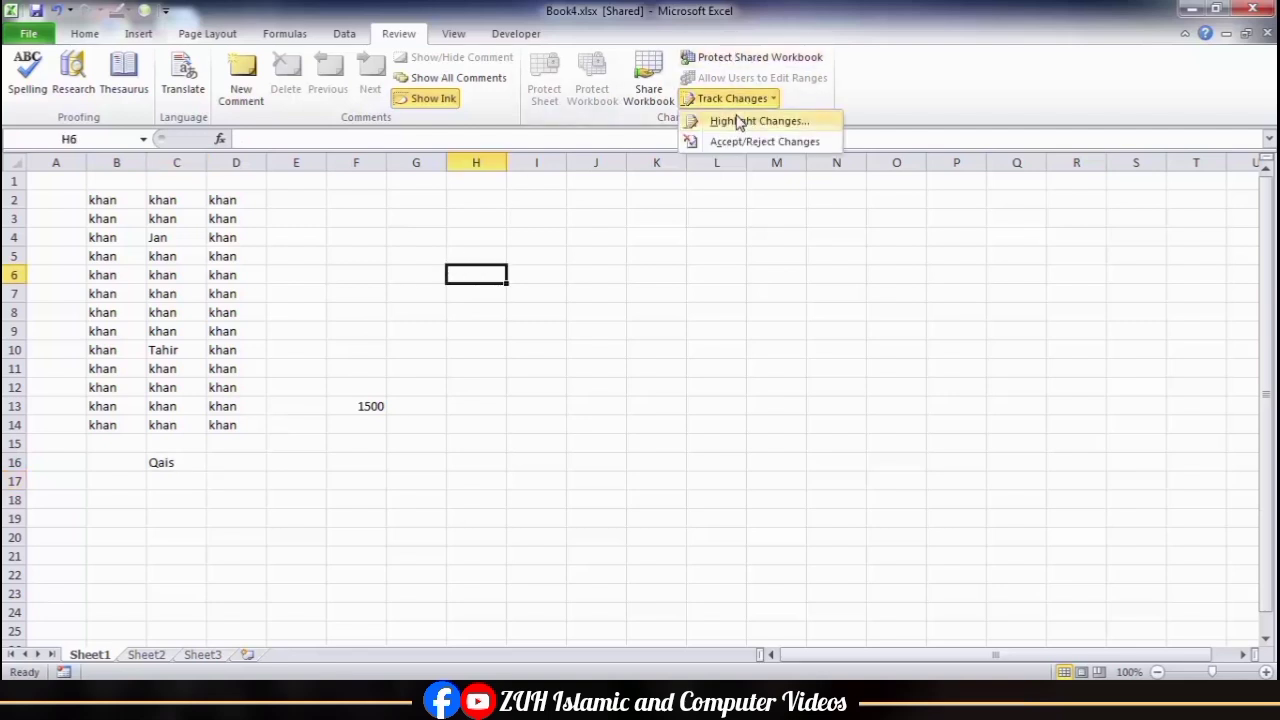
pyautogui.click(740, 122)
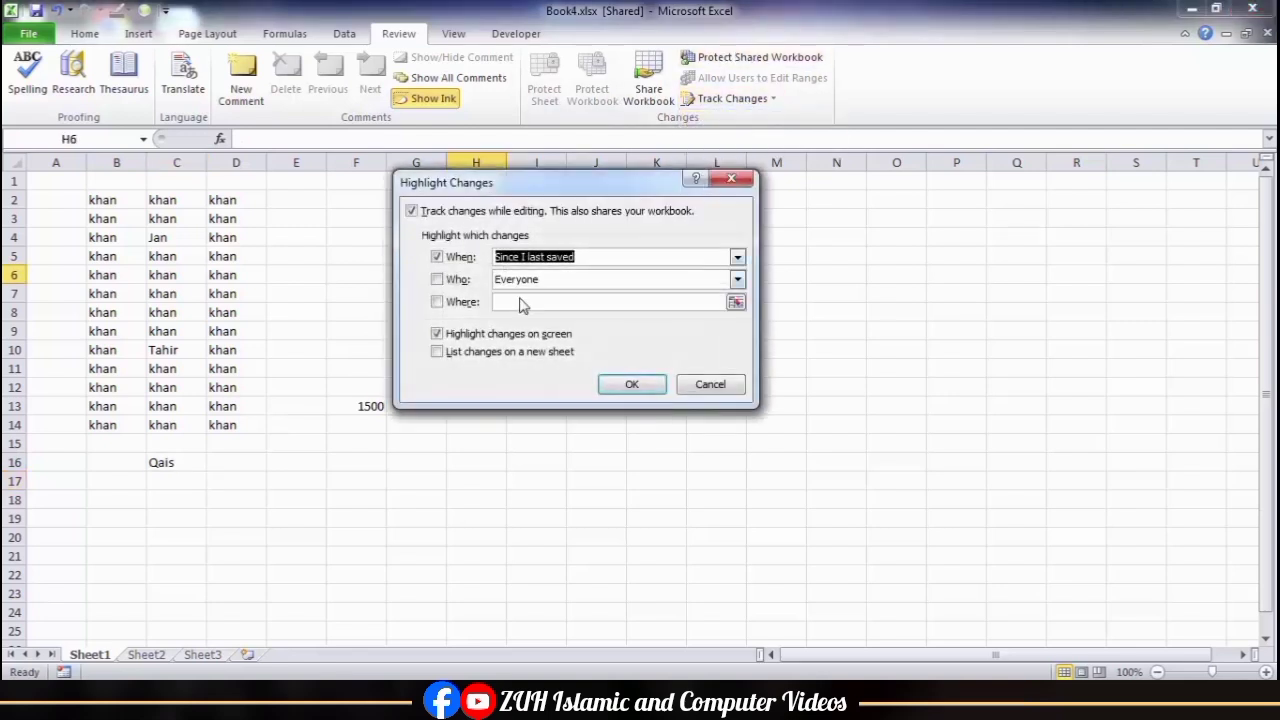
pyautogui.click(465, 338)
pyautogui.click(465, 338)
pyautogui.click(632, 384)
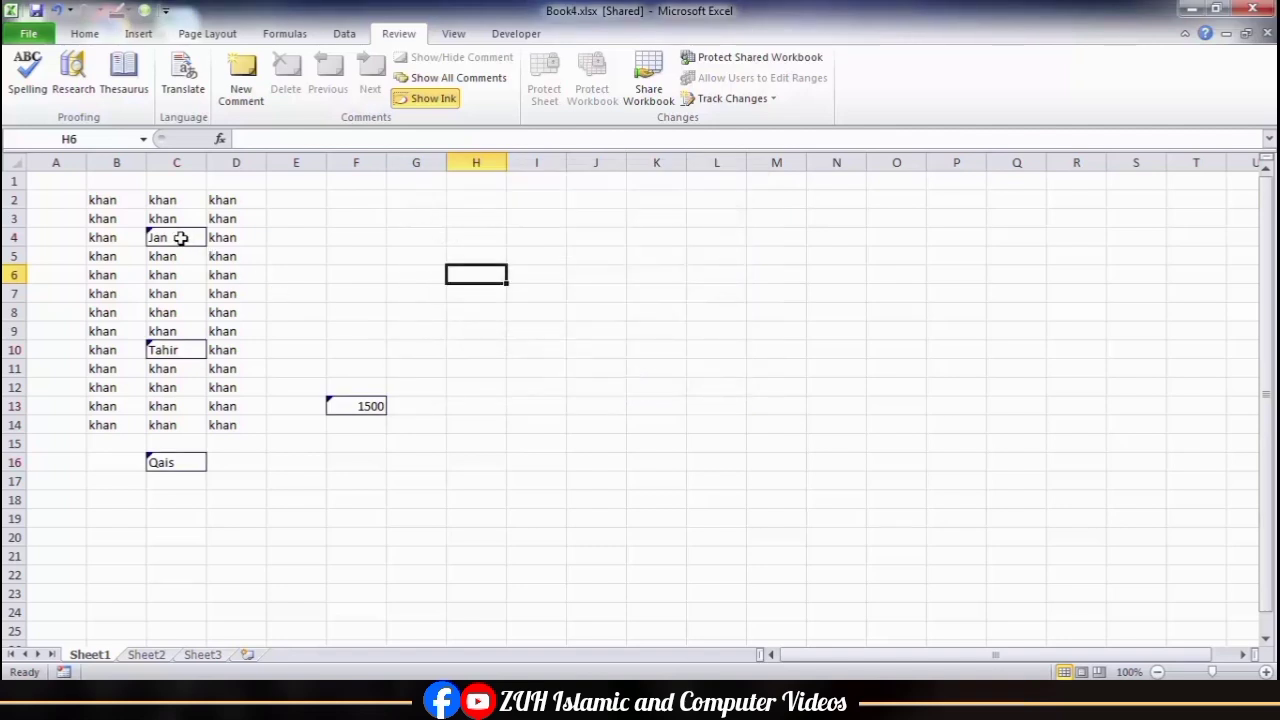
pyautogui.moveTo(181, 238)
pyautogui.moveTo(363, 401)
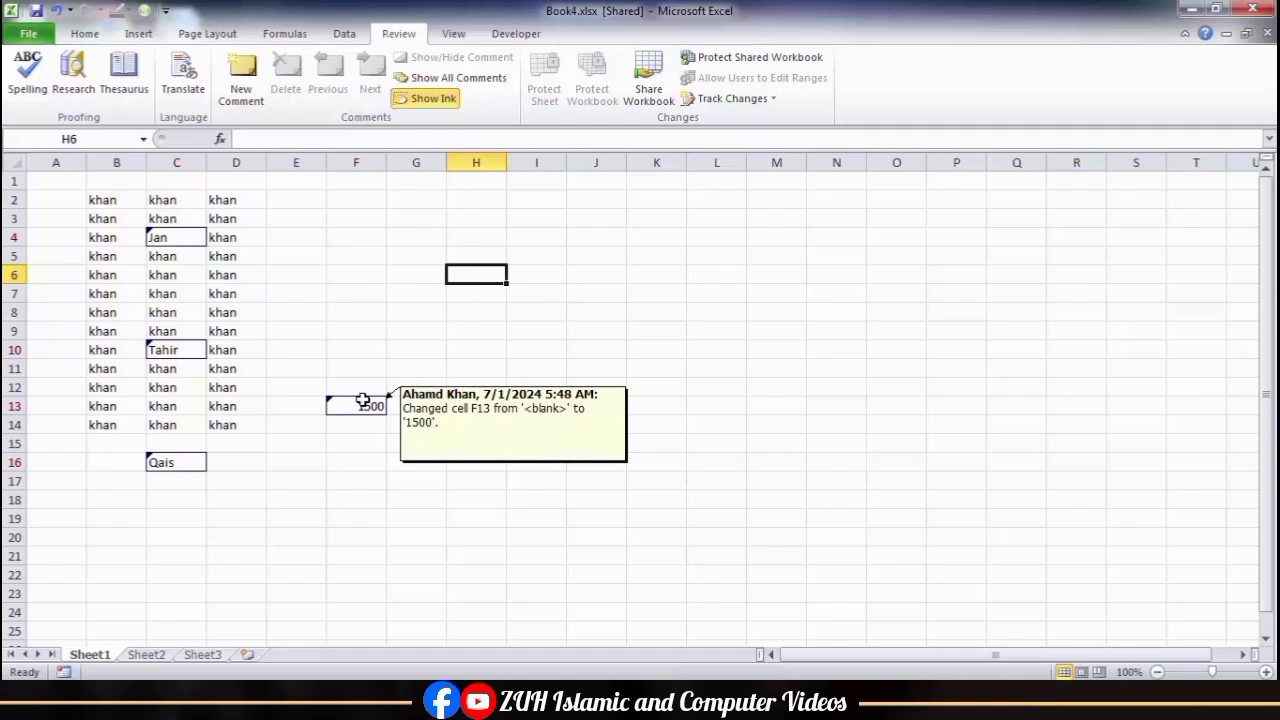
# Step: Save the workbook and review the unreviewed changes, rejecting those in C4 and C10 individually and all remaining ones together
pyautogui.click(720, 100)
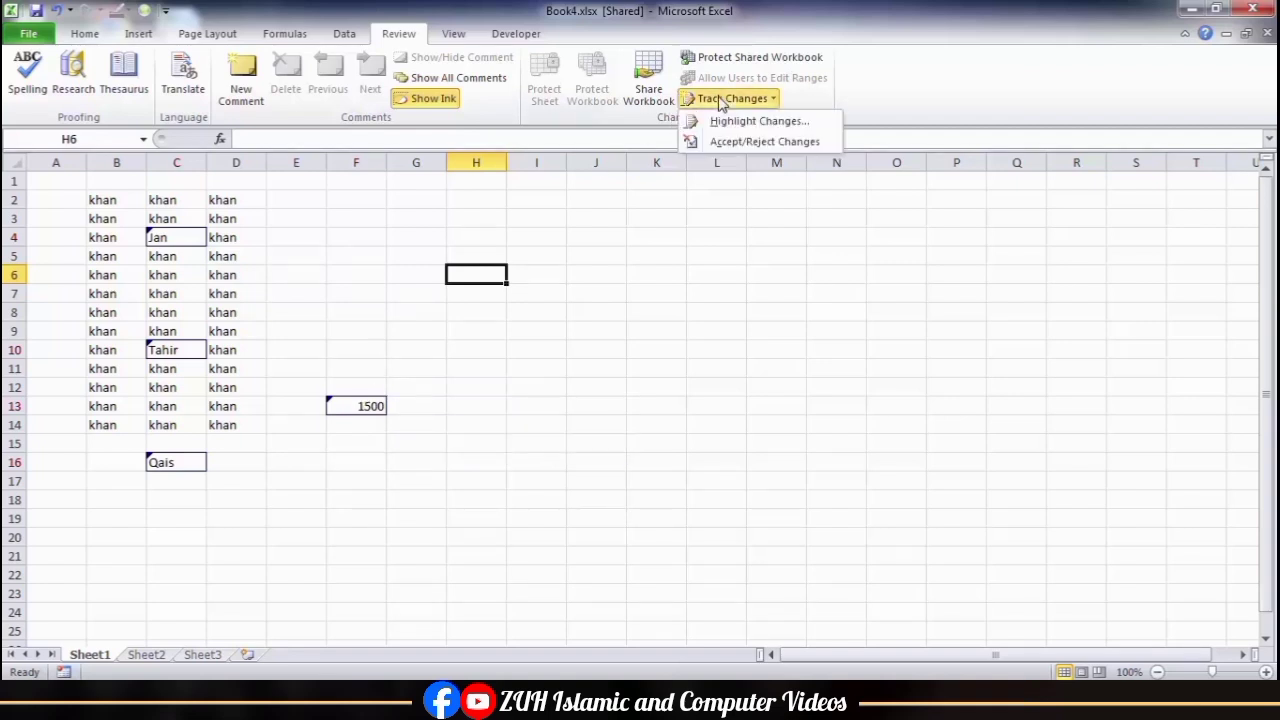
pyautogui.click(736, 143)
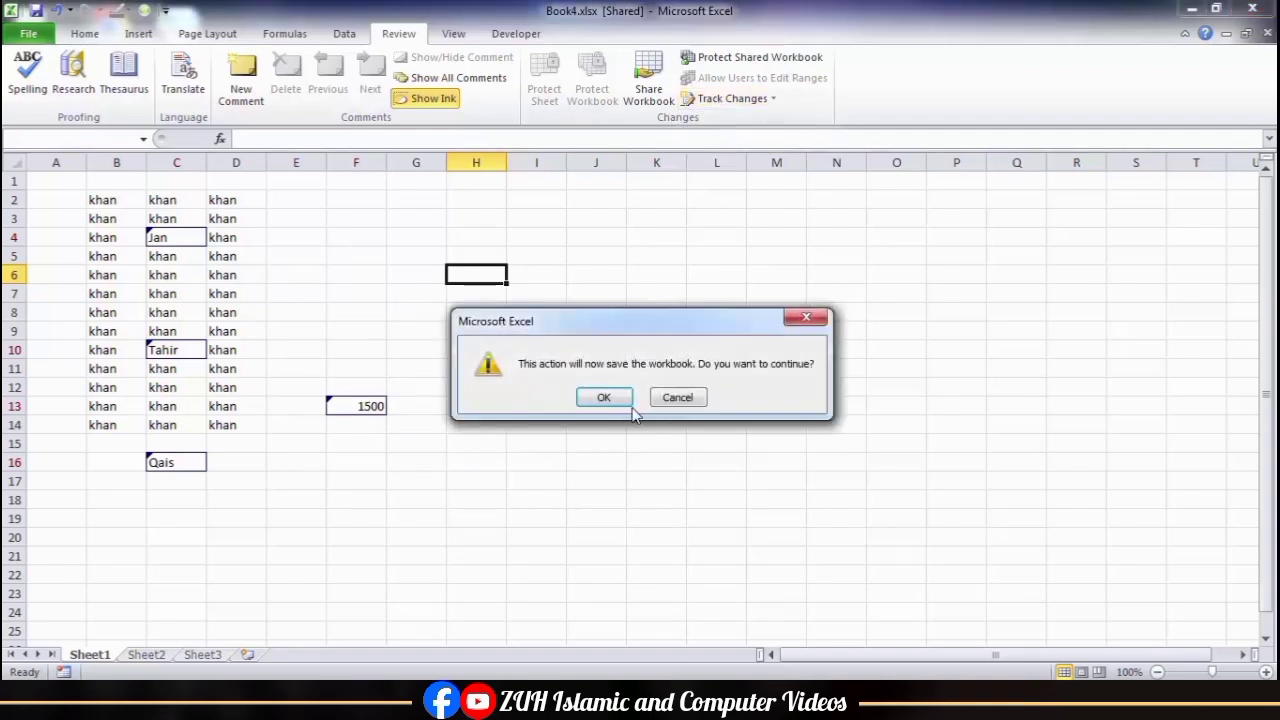
pyautogui.click(605, 396)
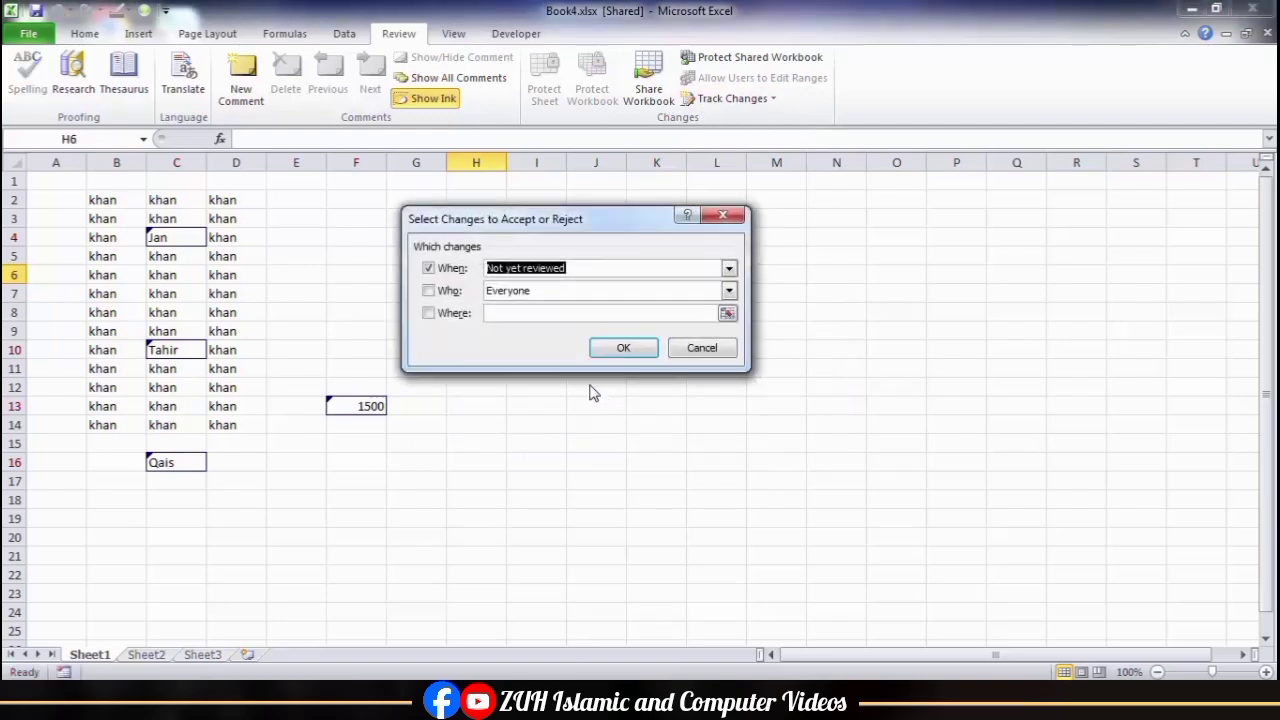
pyautogui.click(614, 360)
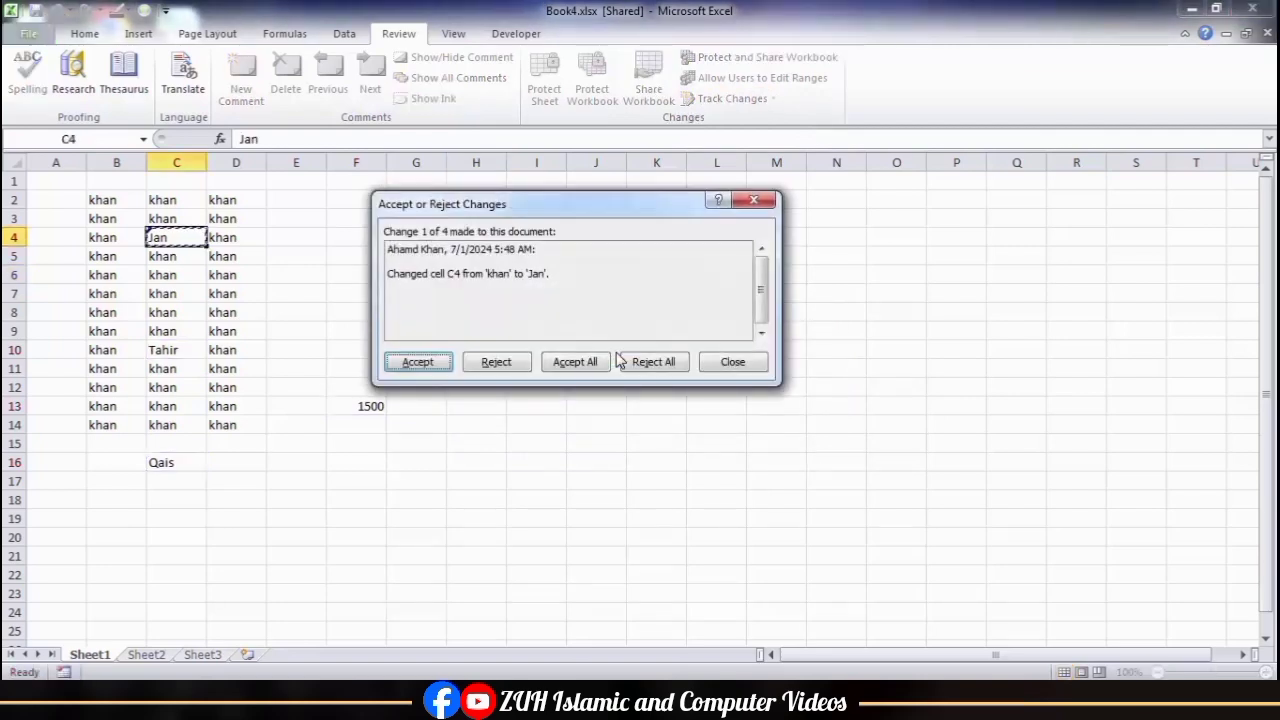
pyautogui.click(493, 365)
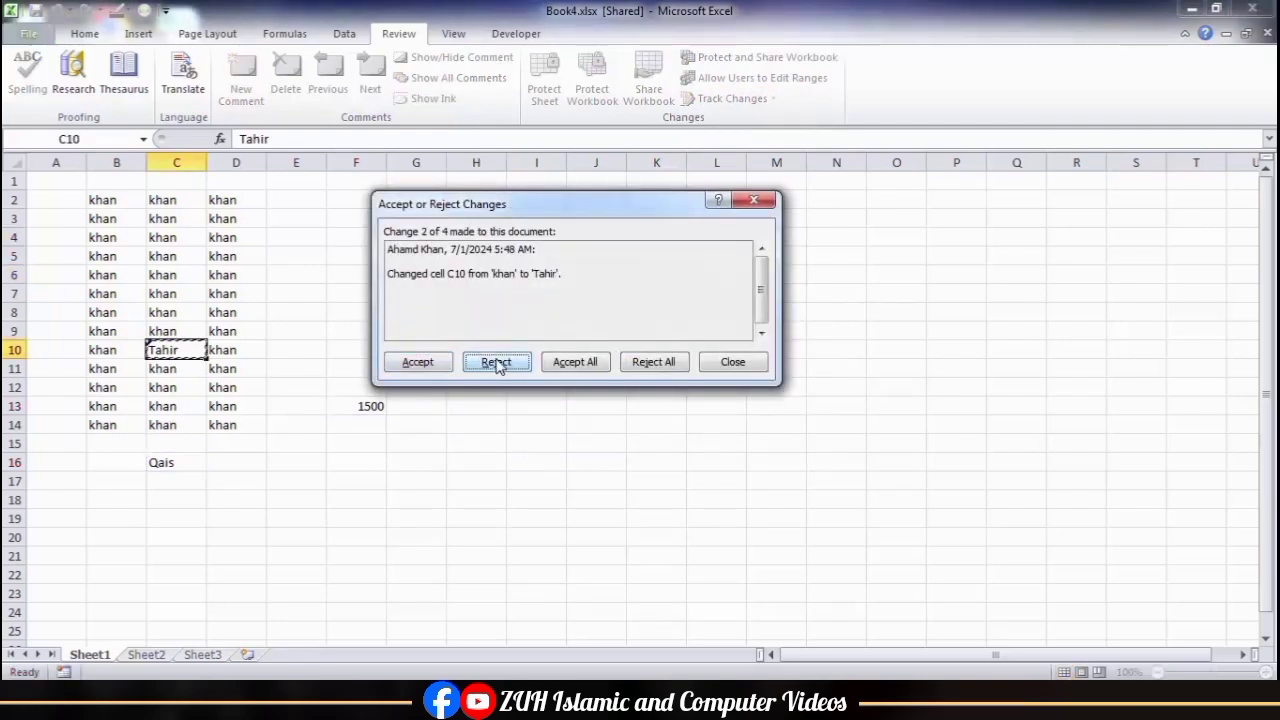
pyautogui.click(492, 366)
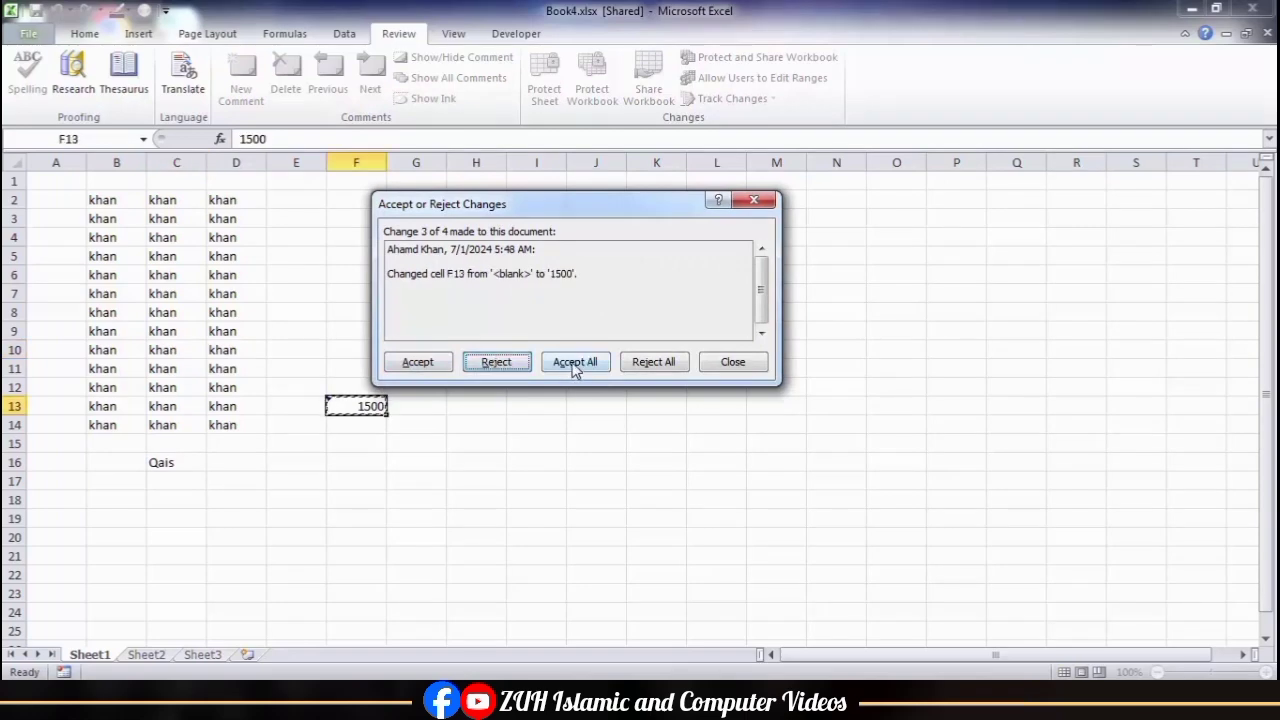
pyautogui.click(653, 364)
pyautogui.click(605, 398)
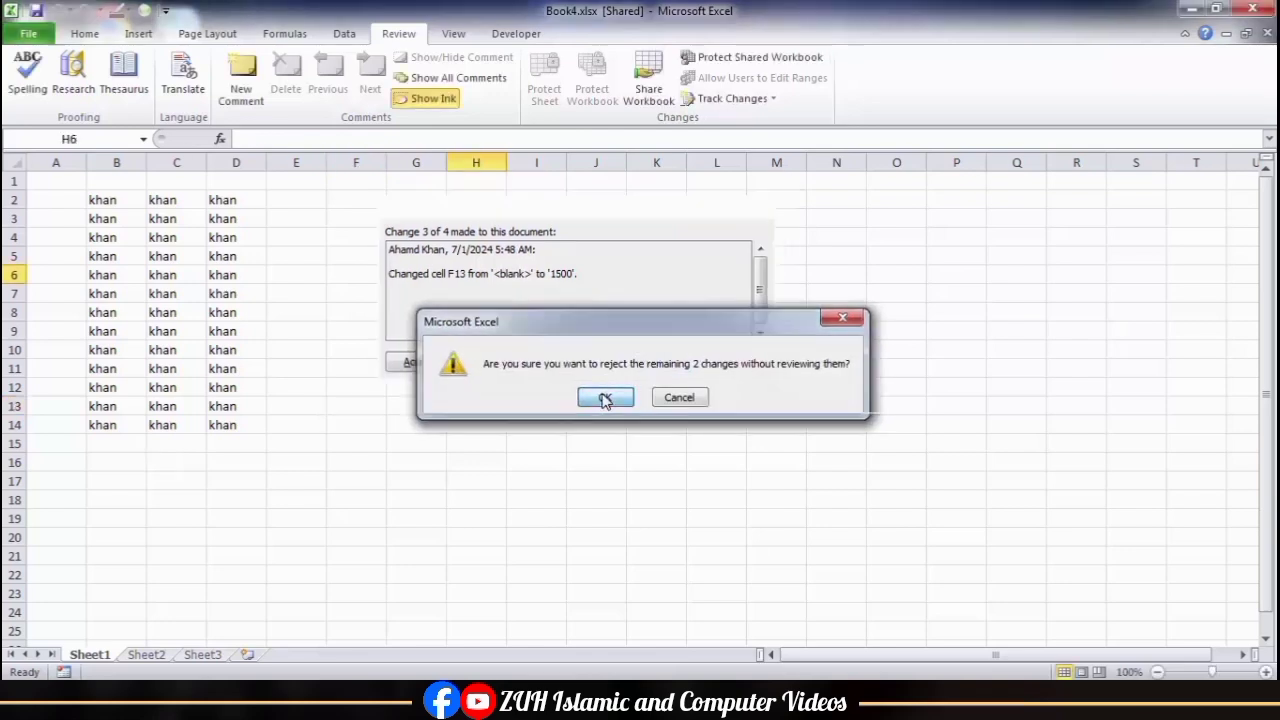
# Step: Try to list the changes made since the last save on a new sheet
pyautogui.click(733, 98)
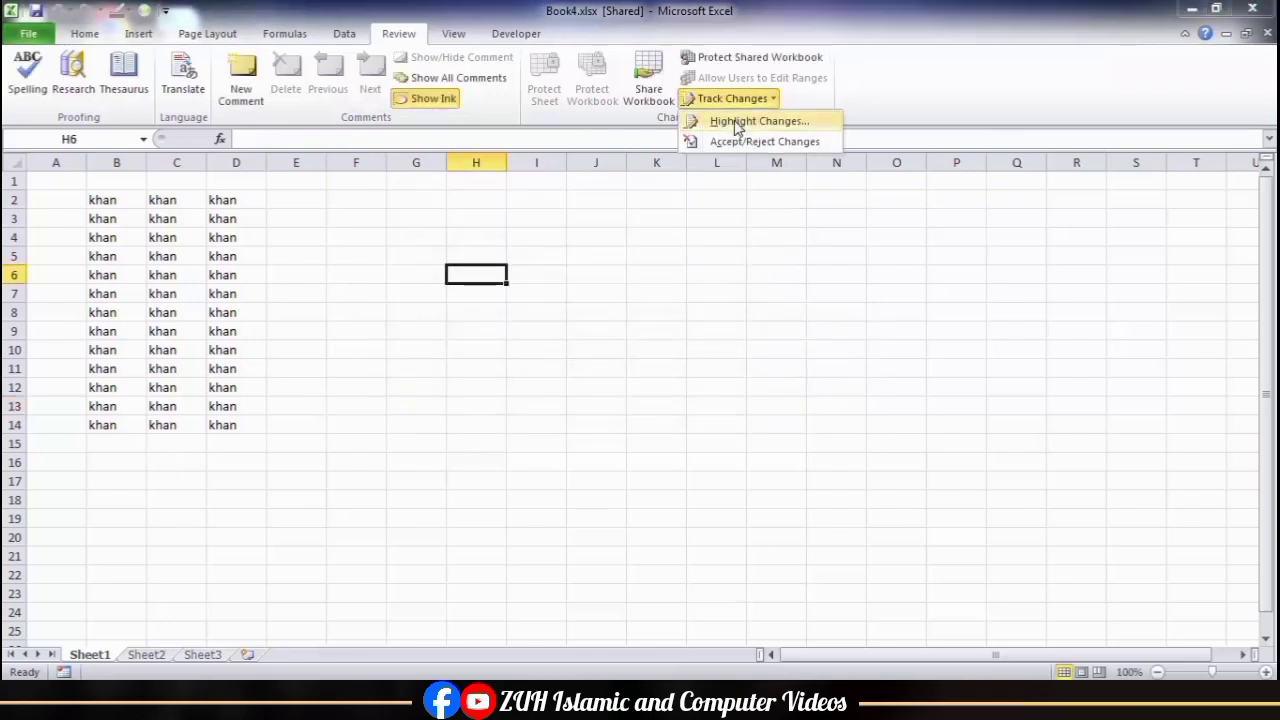
pyautogui.click(737, 121)
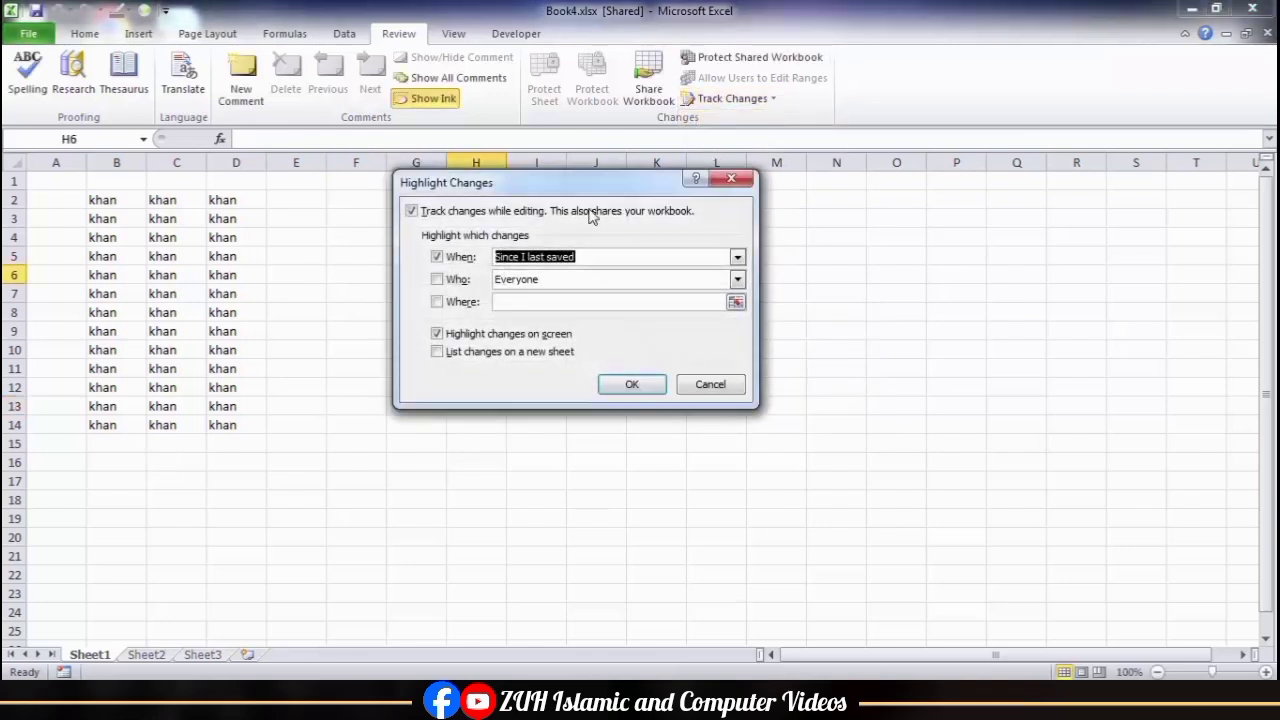
pyautogui.click(478, 356)
pyautogui.click(615, 383)
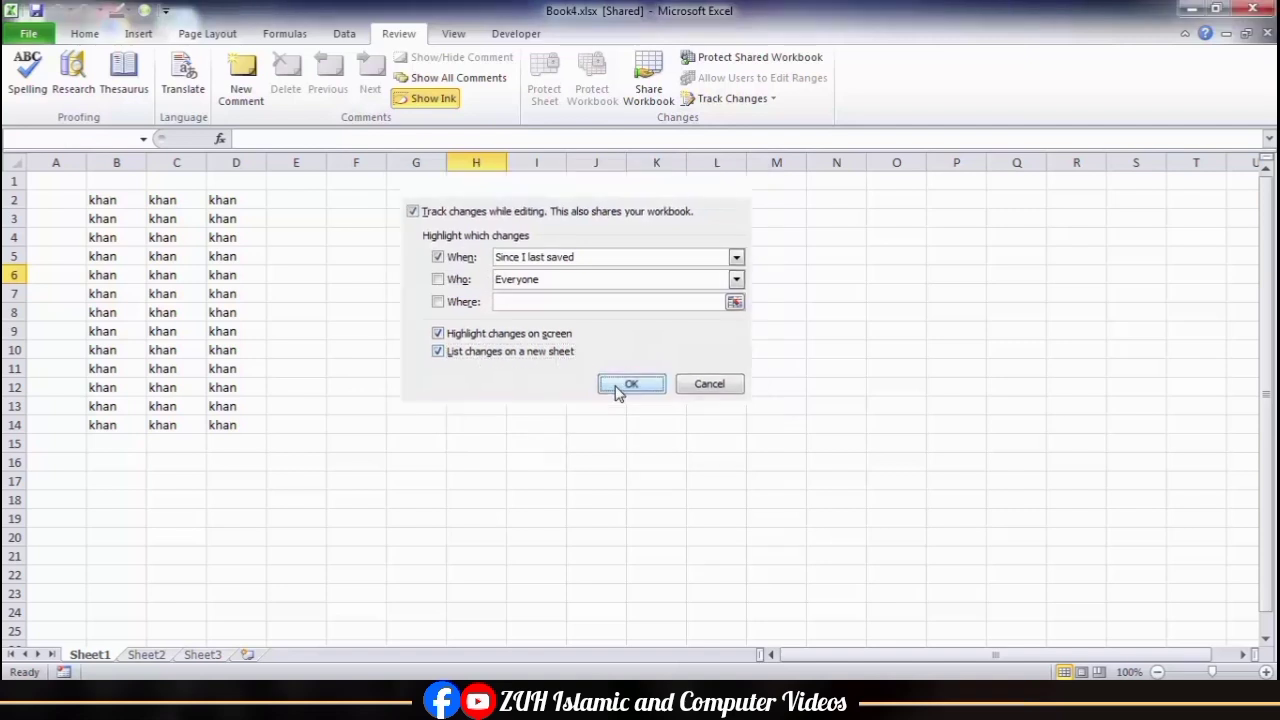
pyautogui.click(641, 401)
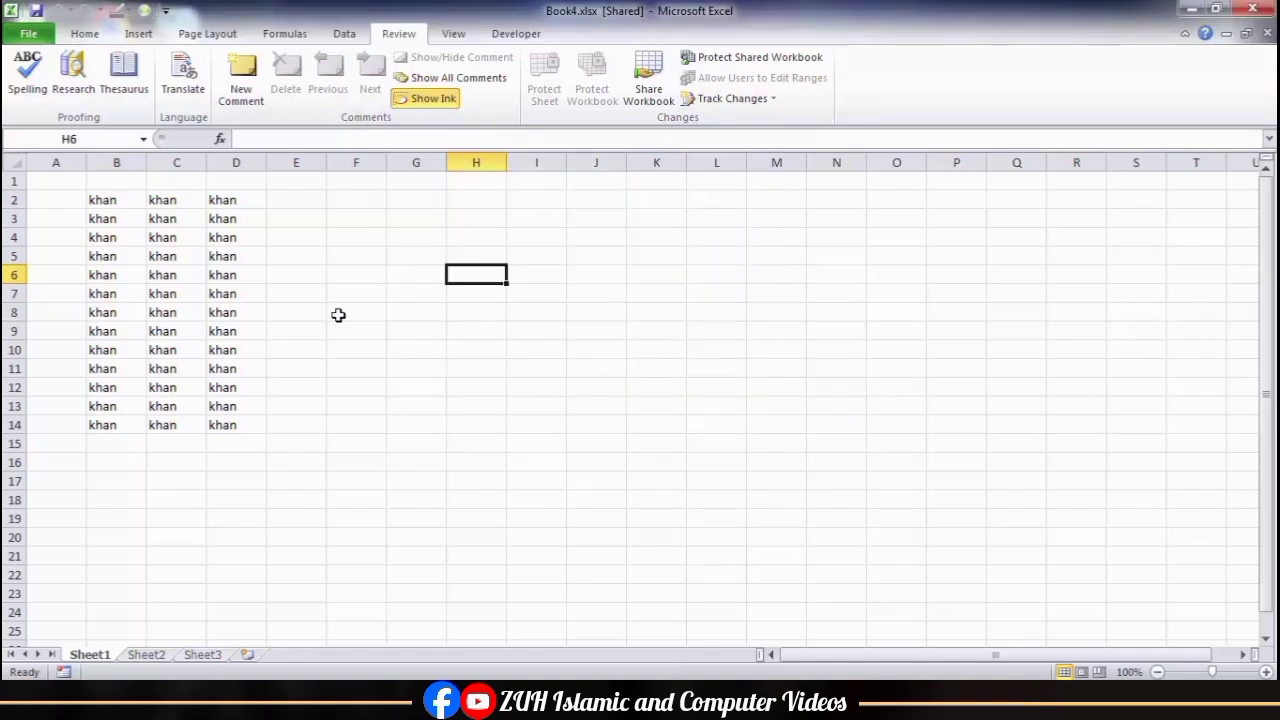
# Step: Set Highlight Changes to When All, keeping the changes highlighted on screen
pyautogui.click(732, 98)
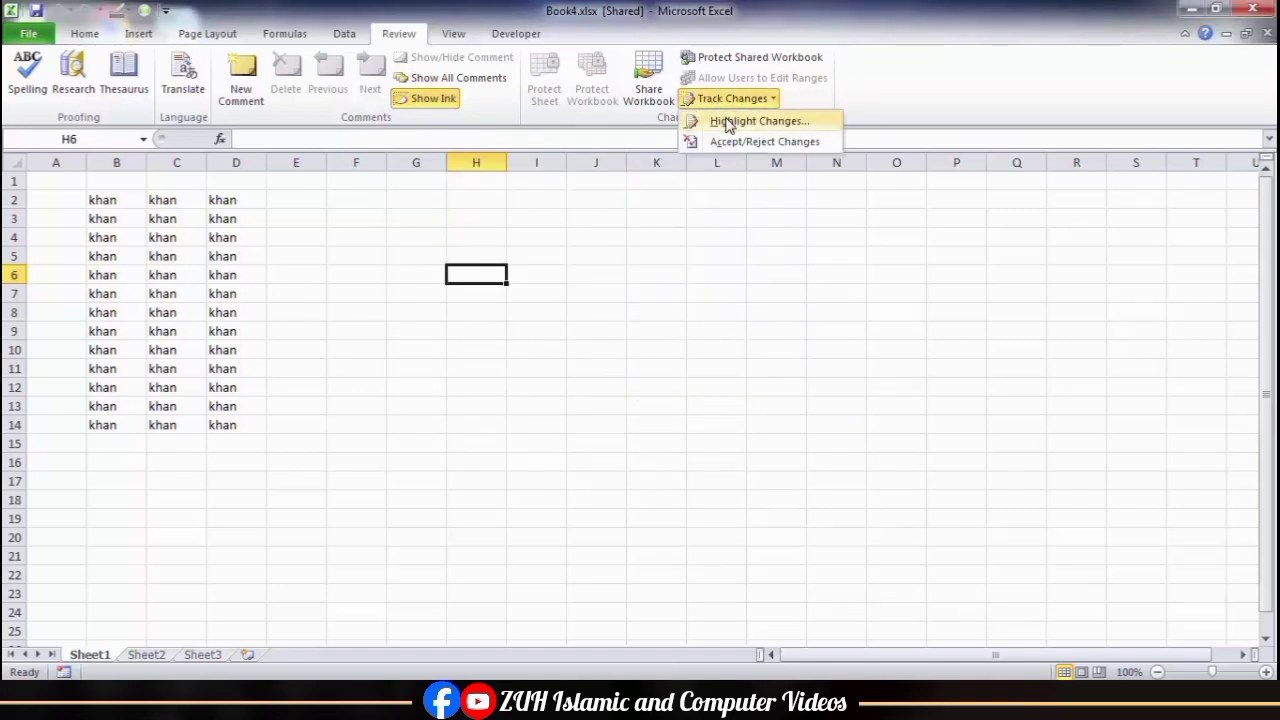
pyautogui.click(733, 120)
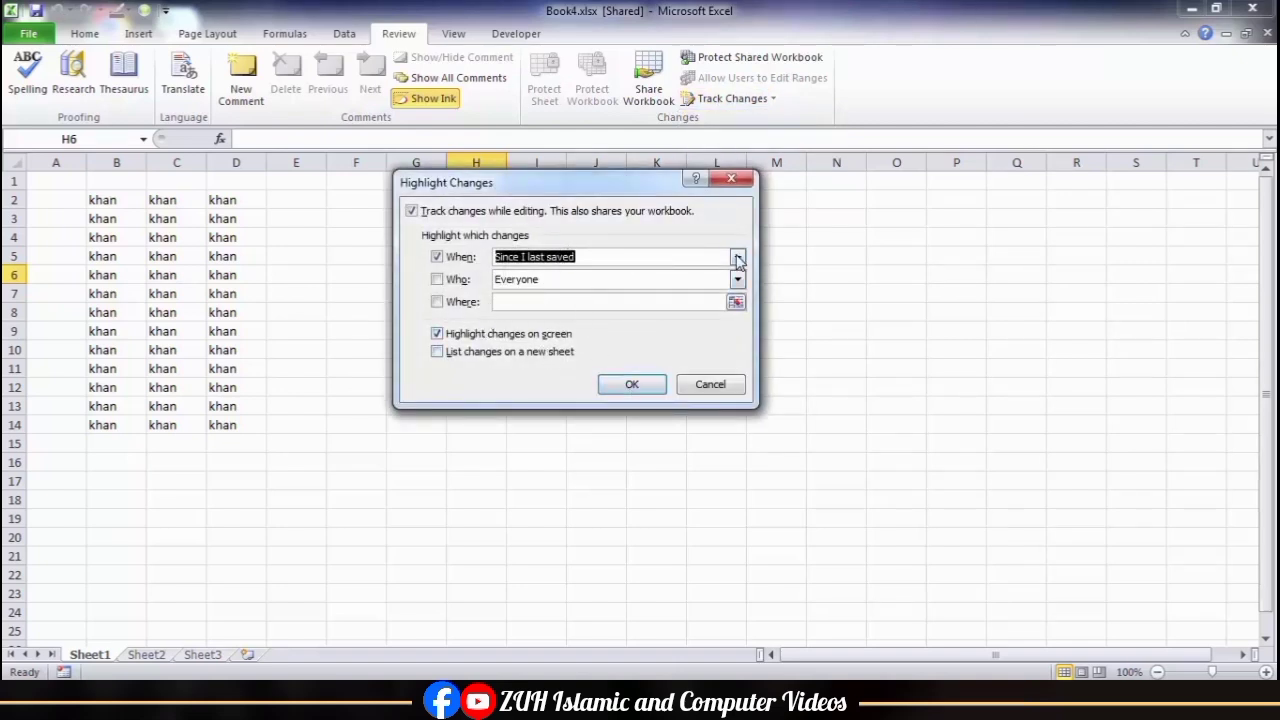
pyautogui.click(738, 260)
pyautogui.click(624, 295)
pyautogui.click(737, 258)
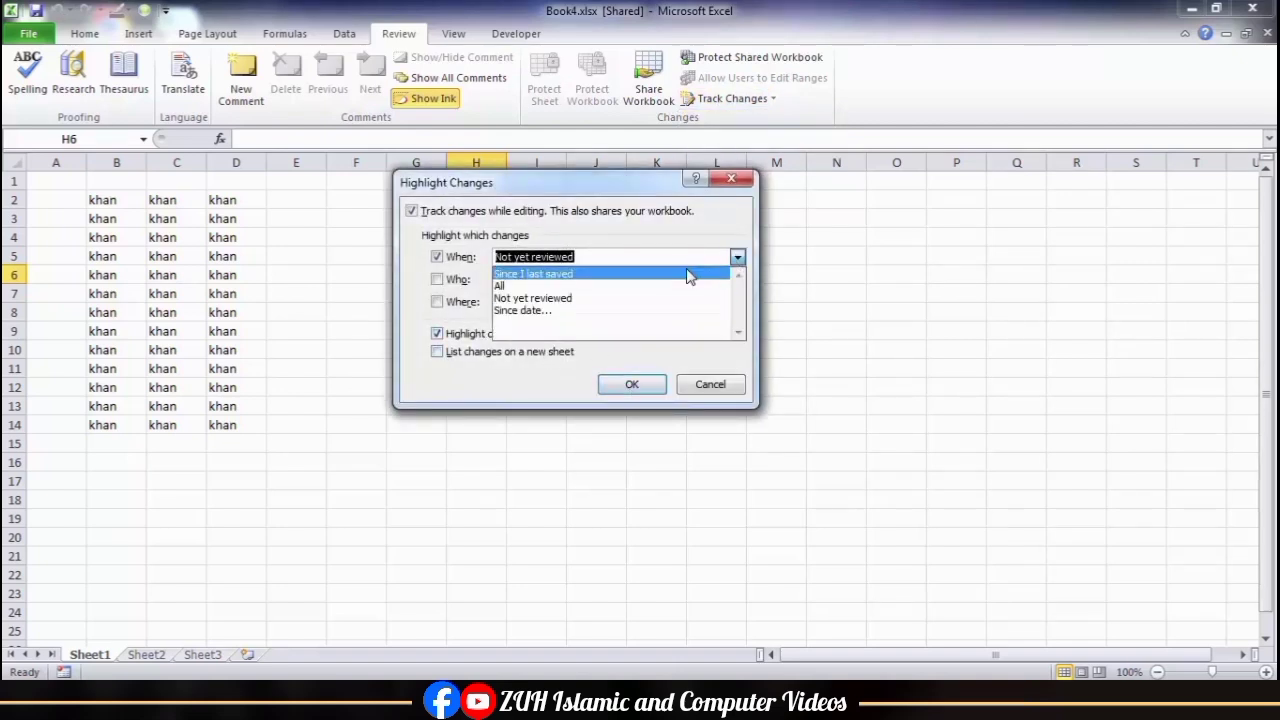
pyautogui.click(675, 285)
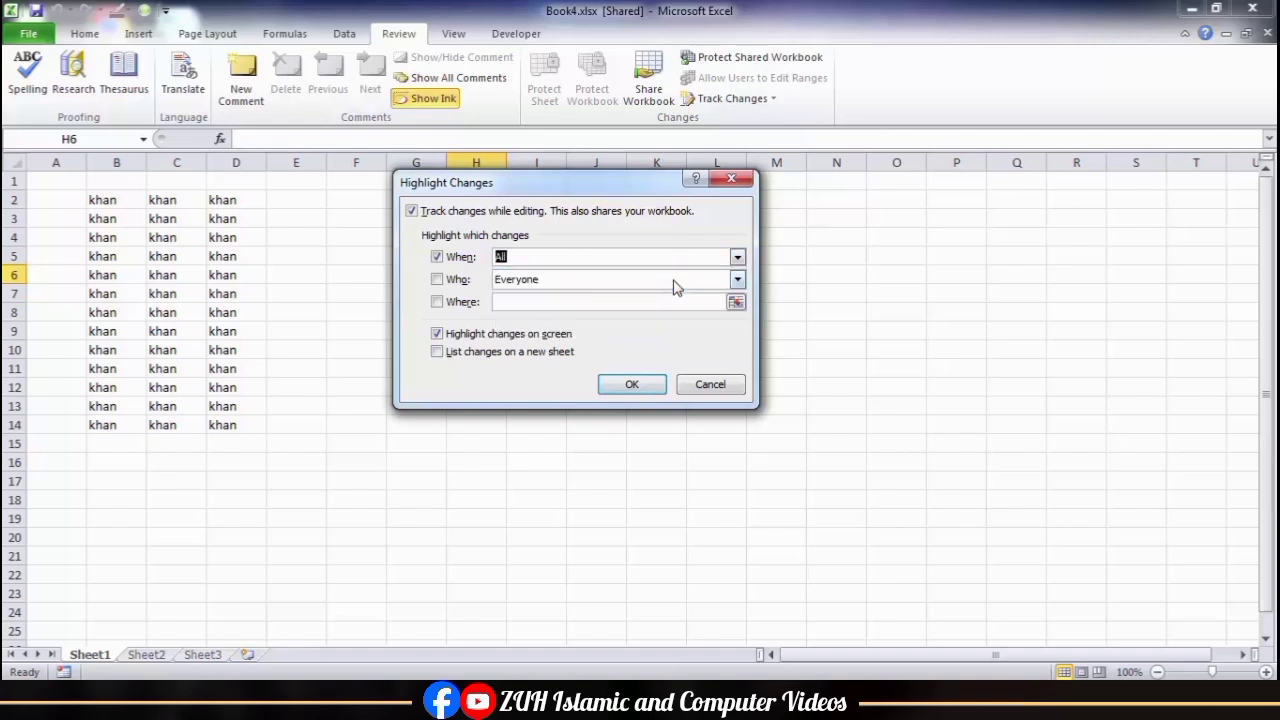
pyautogui.click(640, 387)
pyautogui.click(641, 401)
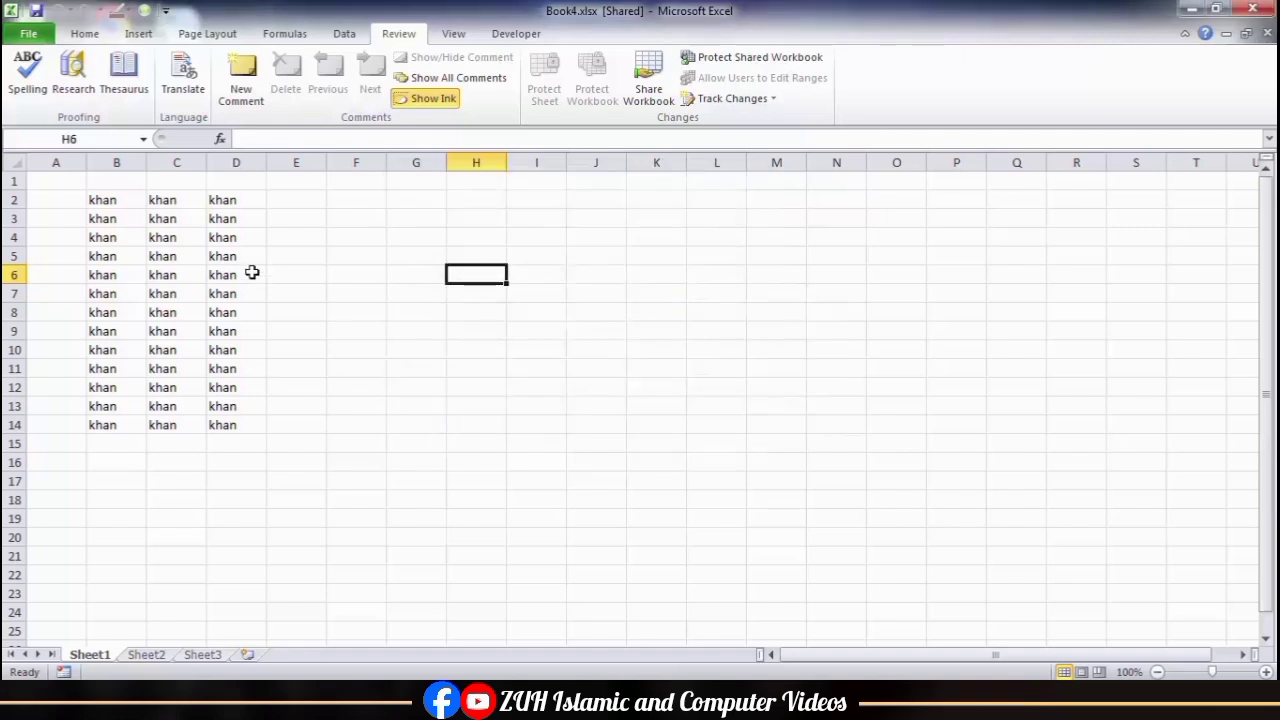
# Step: Overwrite cells C4:C11 with the sample entries asdf, s, f, sdf, sf, s, f and sdf
pyautogui.click(174, 238)
pyautogui.write('asdf s f sdf sf')
pyautogui.press('Return')
pyautogui.write('s')
pyautogui.press('Return')
pyautogui.write('f')
pyautogui.press('Return')
pyautogui.write('sdf')
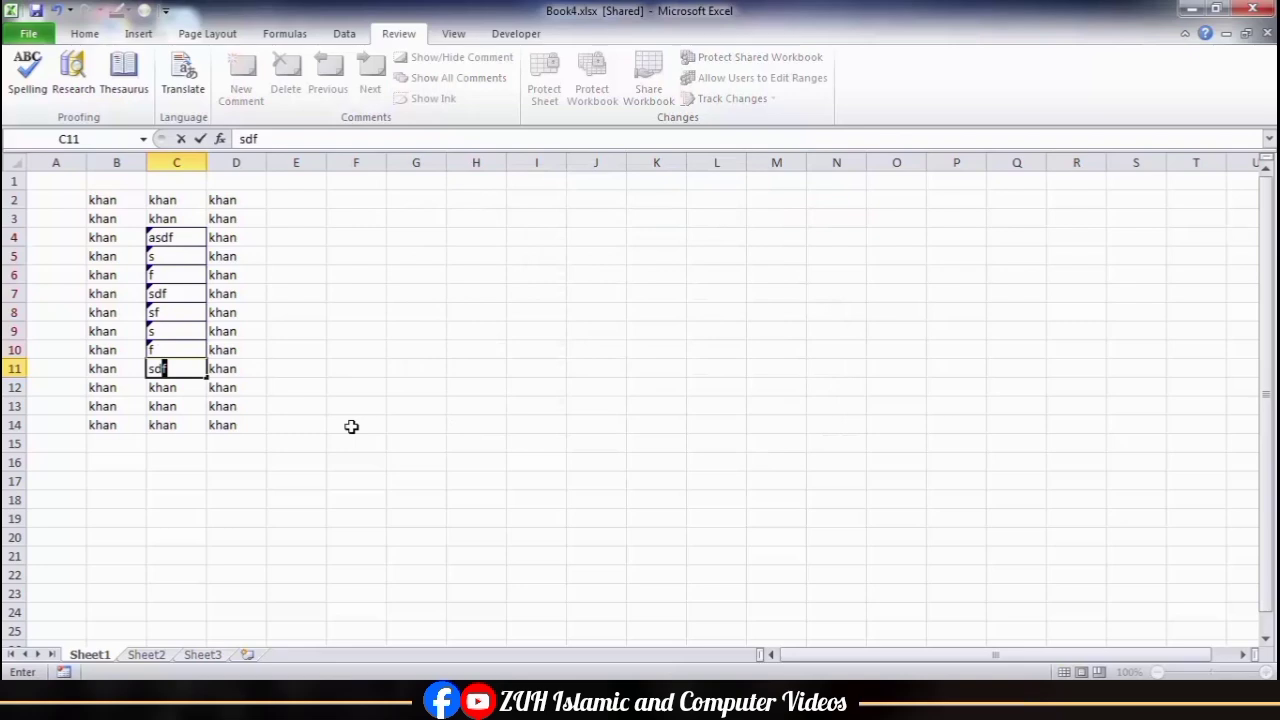
pyautogui.click(477, 334)
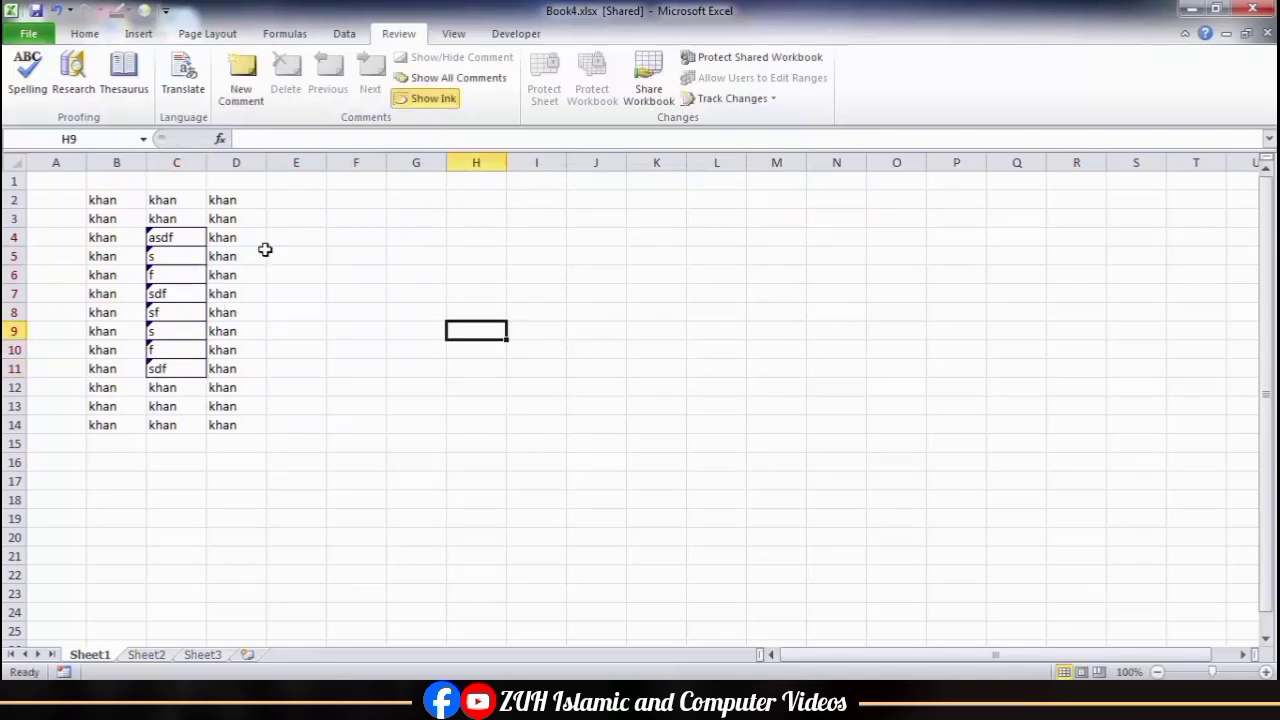
# Step: List all tracked changes on a new sheet and inspect the first change's range, new value and old value
pyautogui.click(733, 99)
pyautogui.click(746, 122)
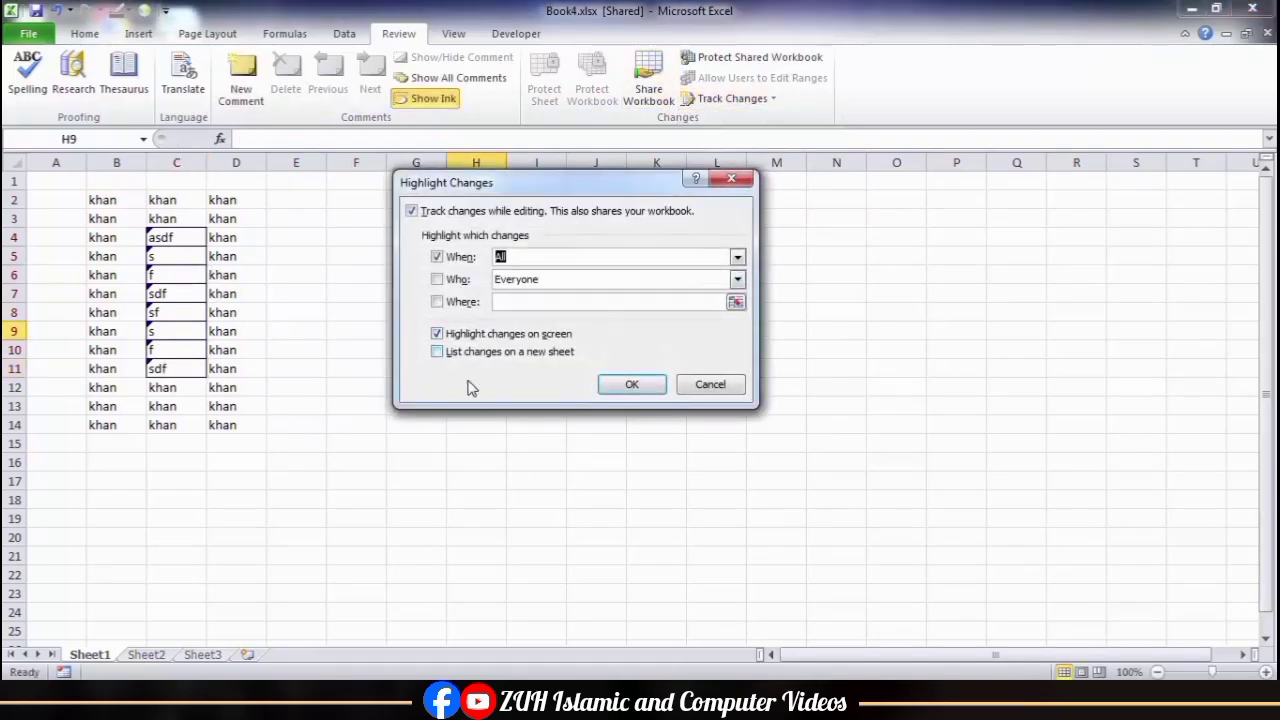
pyautogui.click(442, 354)
pyautogui.click(628, 385)
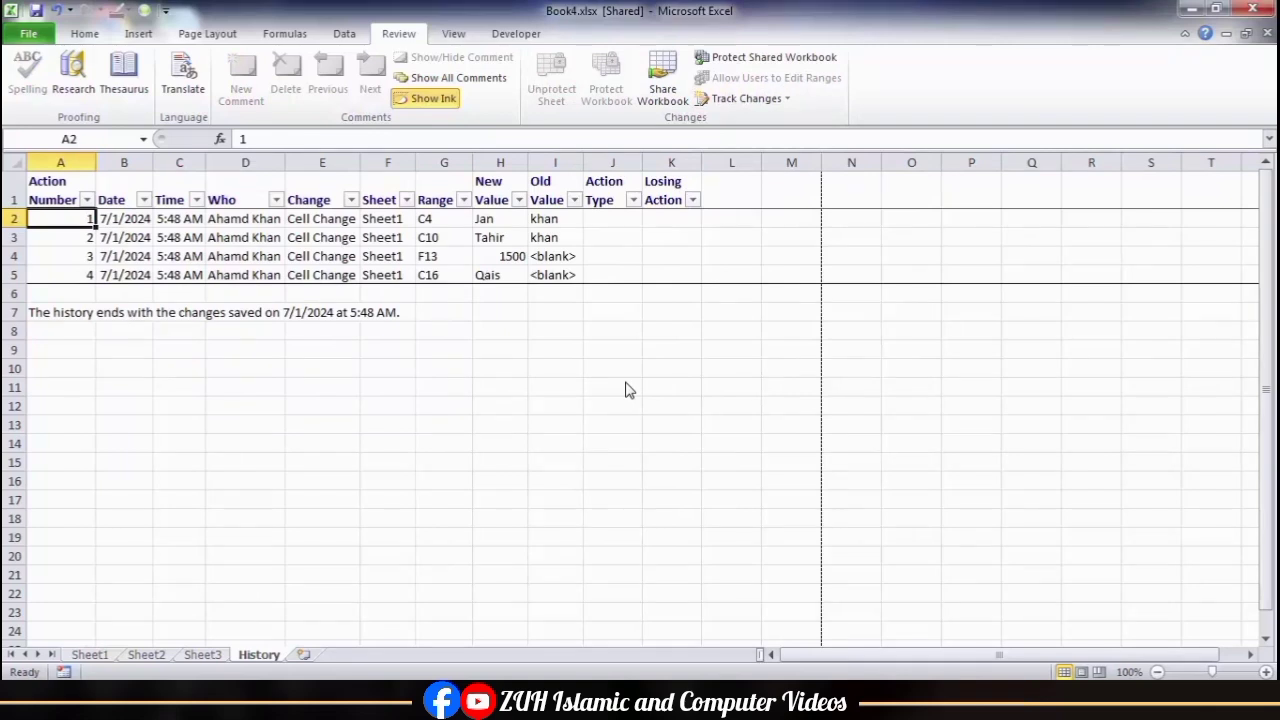
pyautogui.click(428, 220)
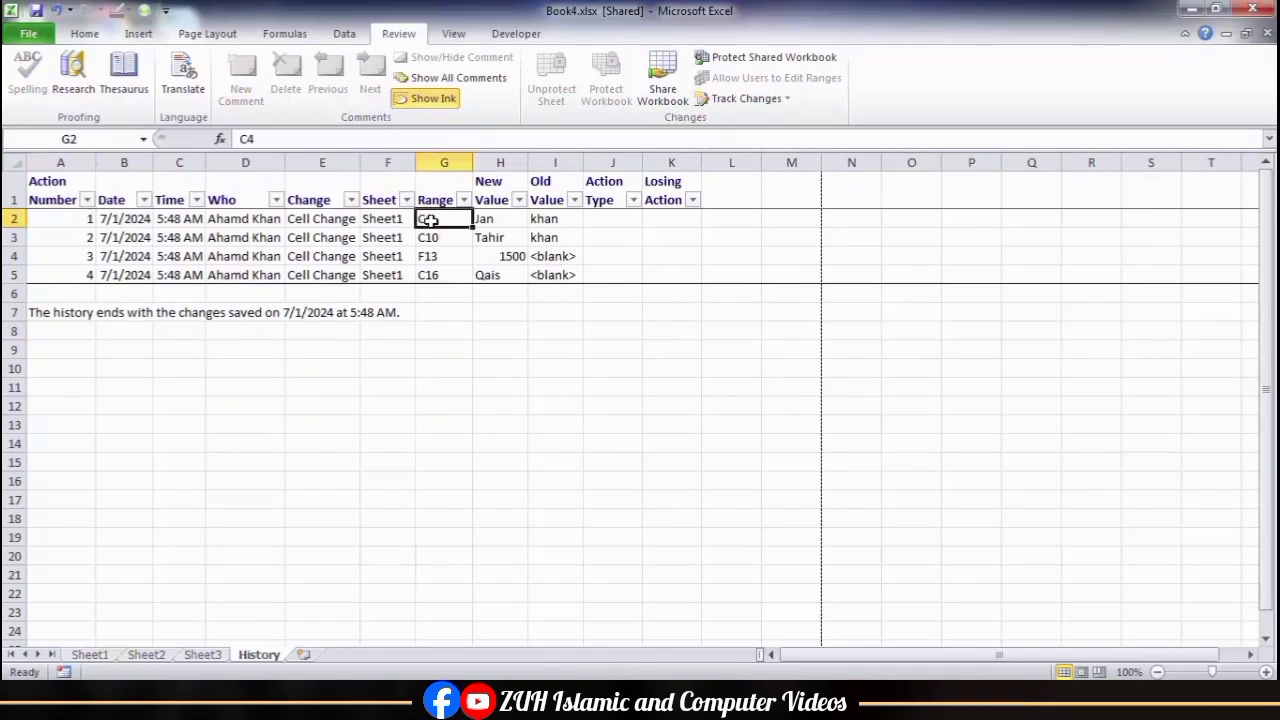
pyautogui.click(492, 220)
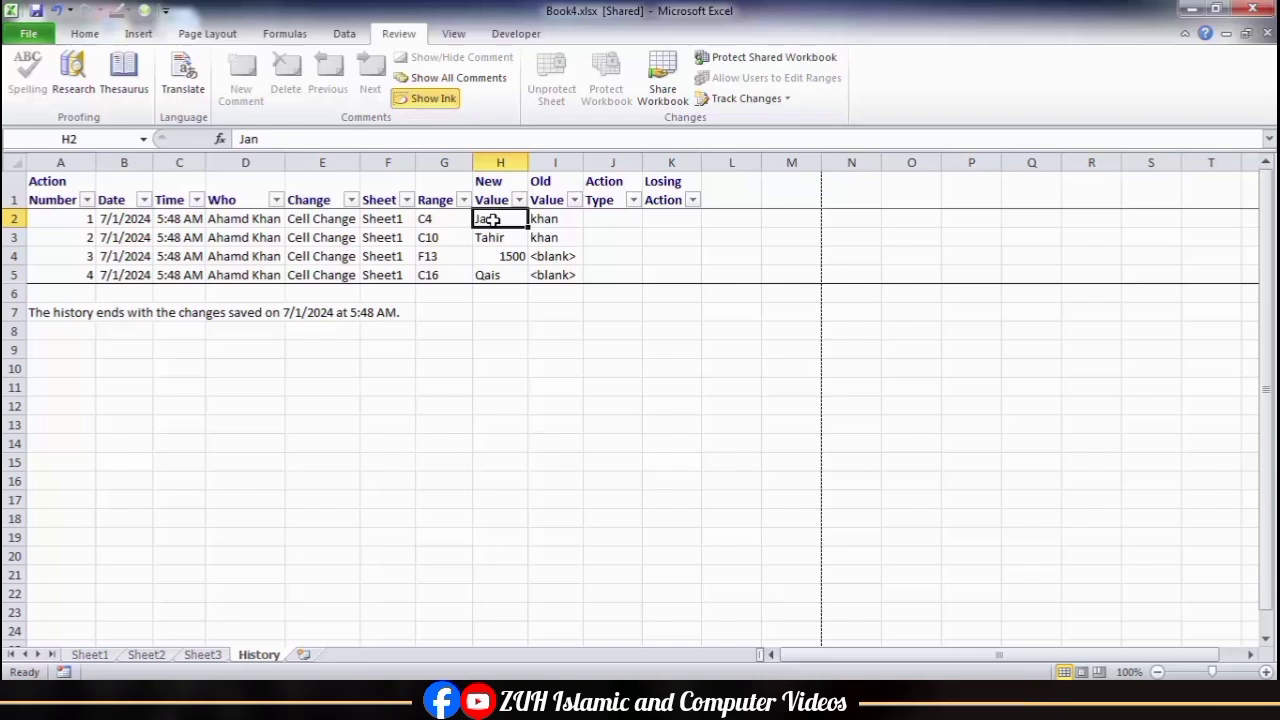
pyautogui.click(546, 220)
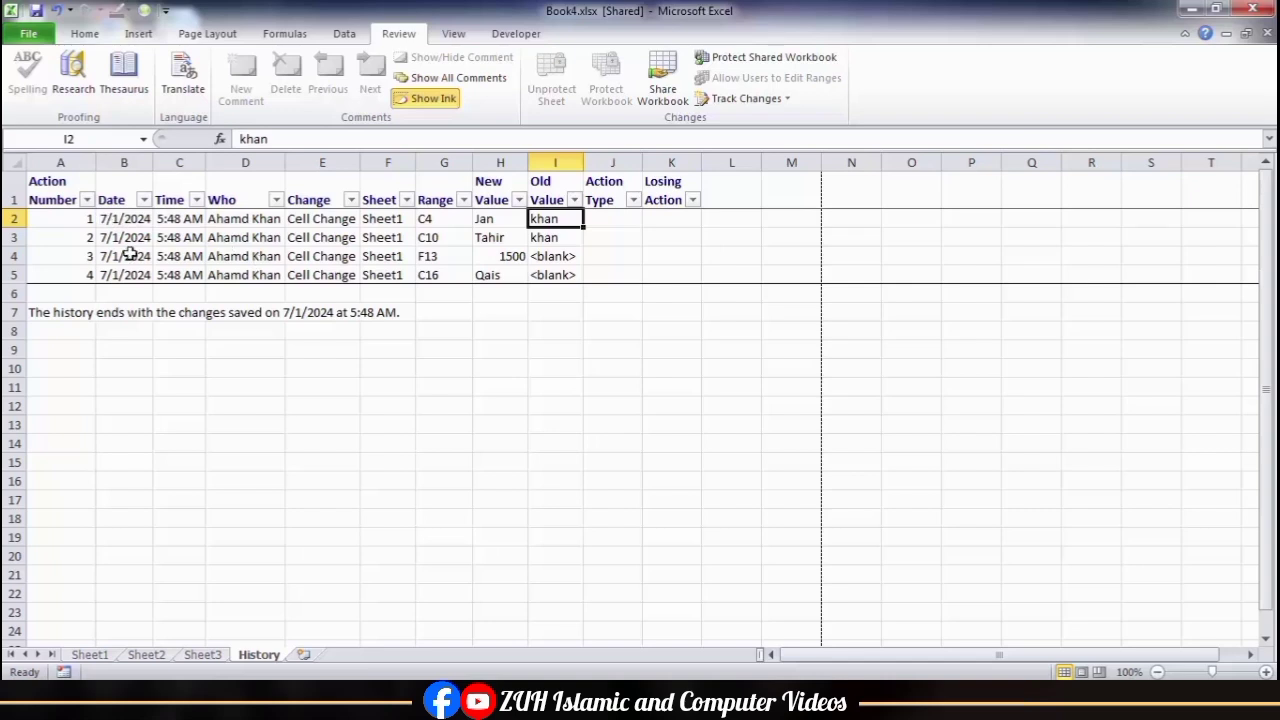
pyautogui.moveTo(78, 222); pyautogui.dragTo(78, 268)
pyautogui.click(388, 350)
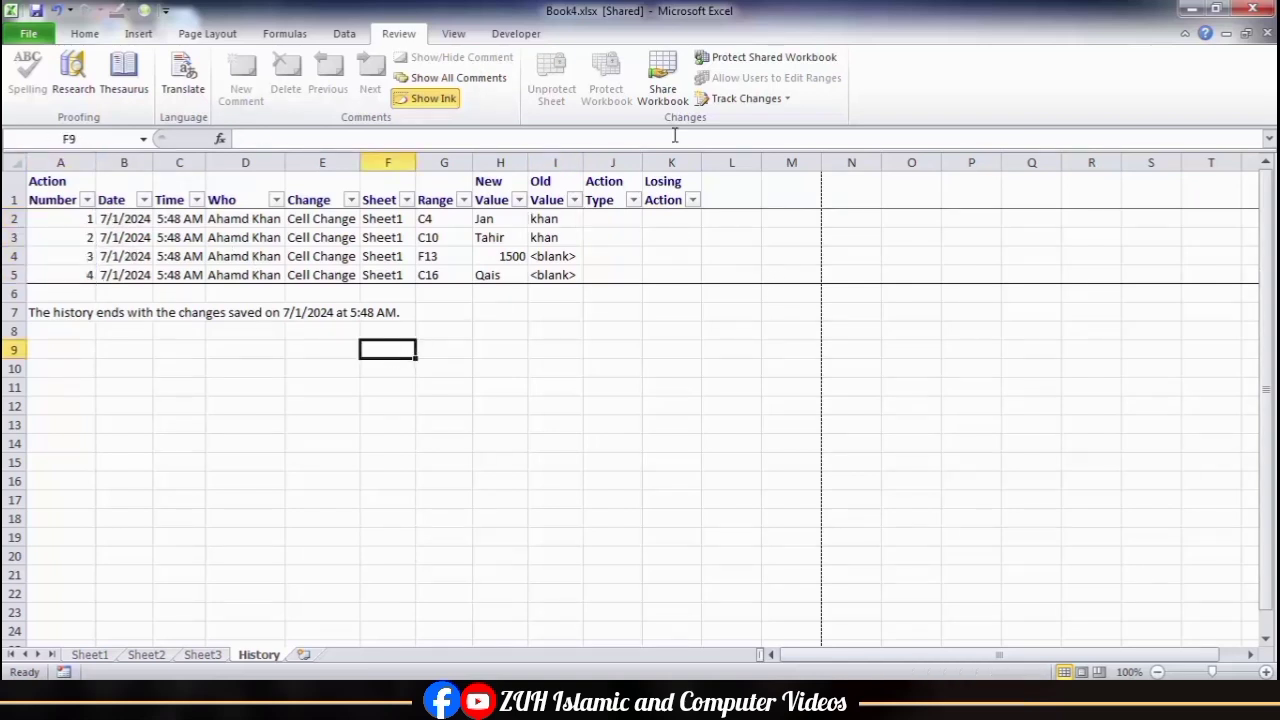